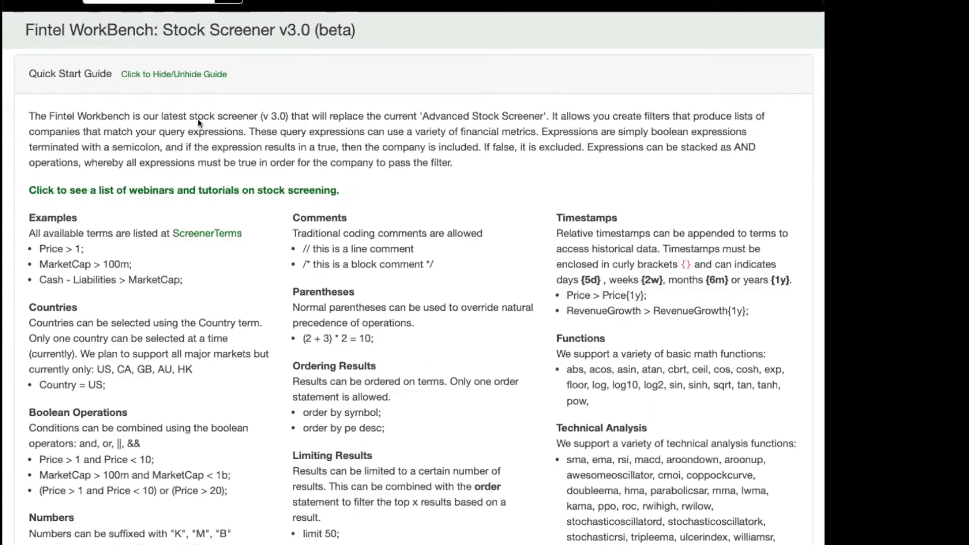
Go to the account dashboard and open WorkBench (Screener 3.0) from the list of screeners.
scroll(208, 117, down, 1)
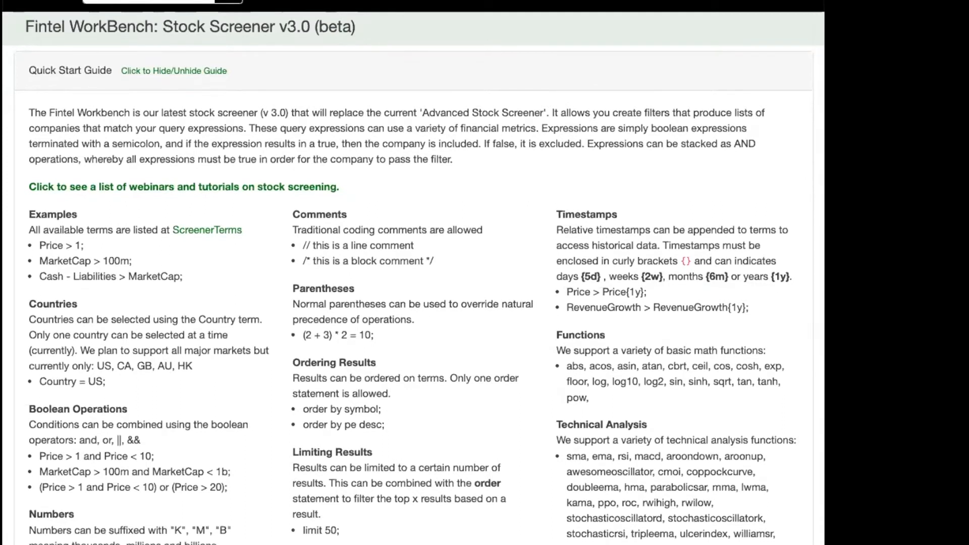
scroll(363, 101, down, 3)
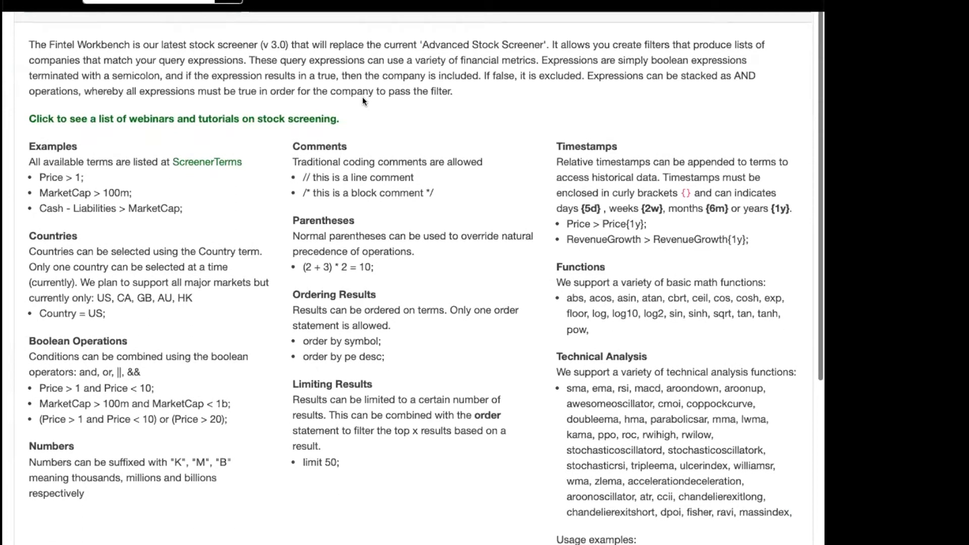
scroll(364, 98, up, 3)
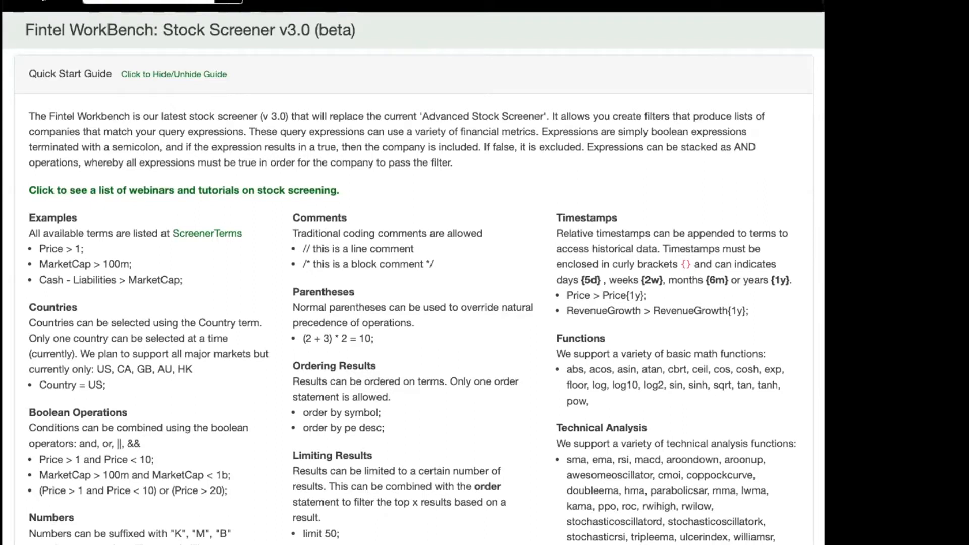
click(272, 2)
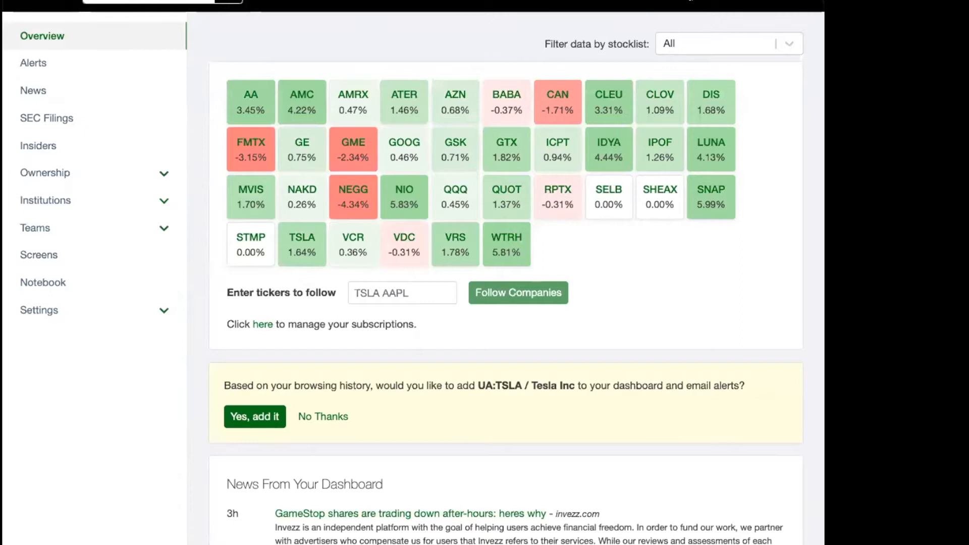
click(435, 1)
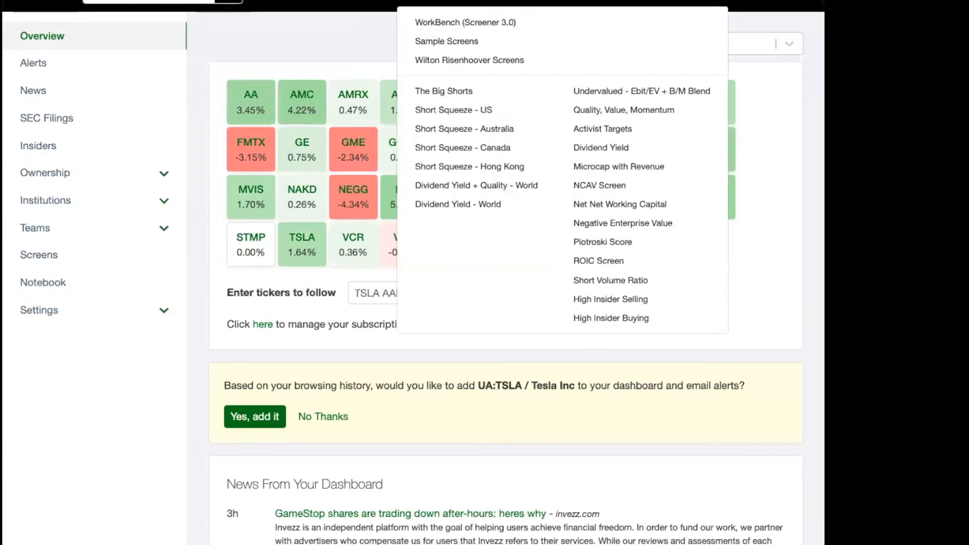
click(437, 23)
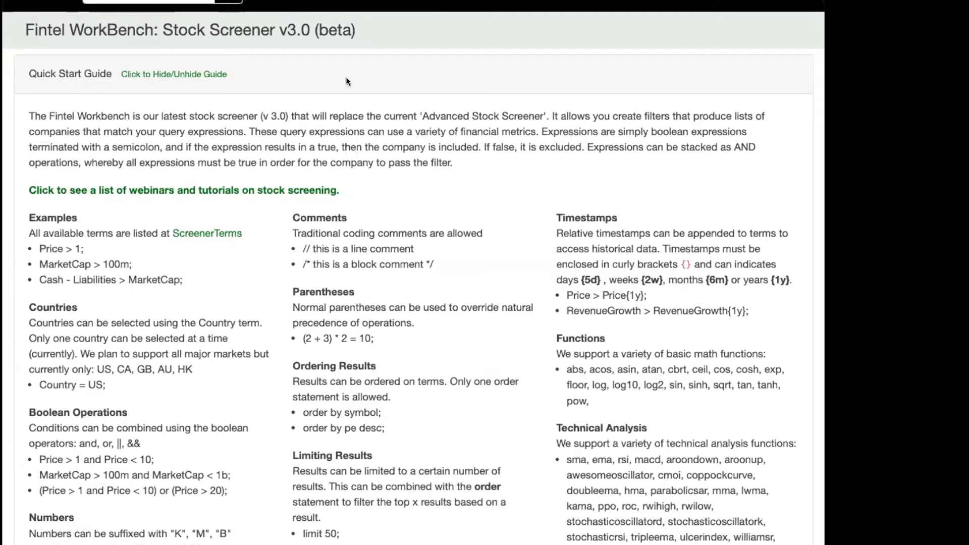
Read through the Quick Start Guide, including the introduction and the example expressions such as Price > 1.
scroll(346, 80, down, 4)
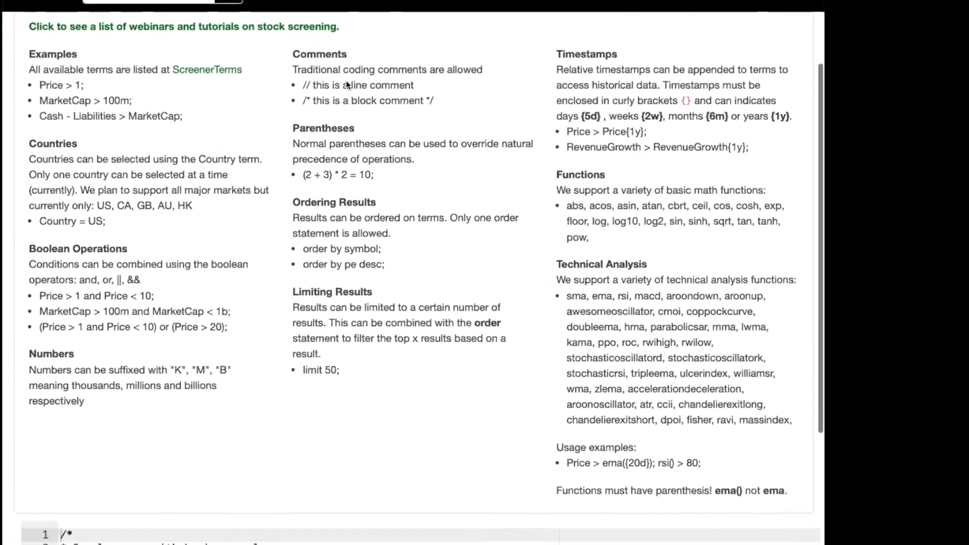
scroll(346, 81, up, 2)
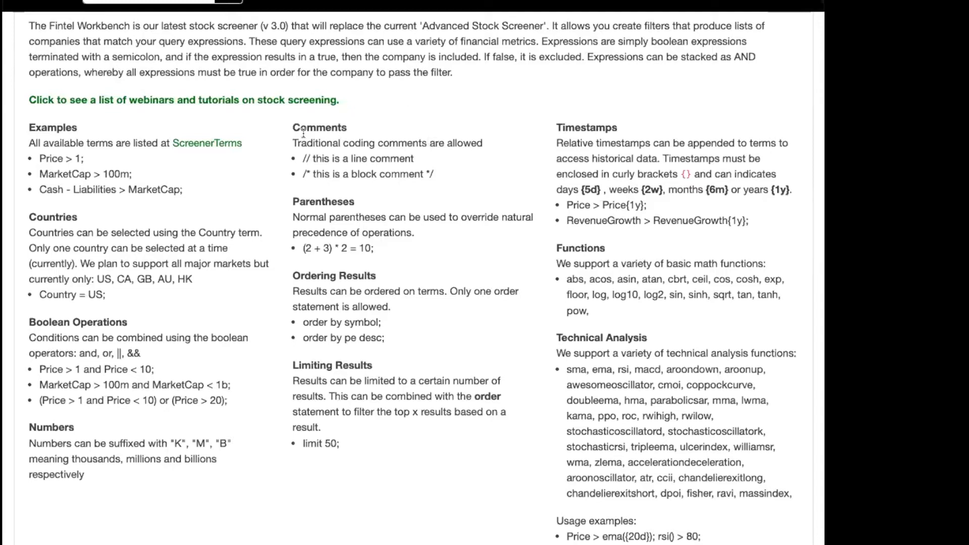
drag(37, 158, 72, 158)
scroll(105, 175, up, 3)
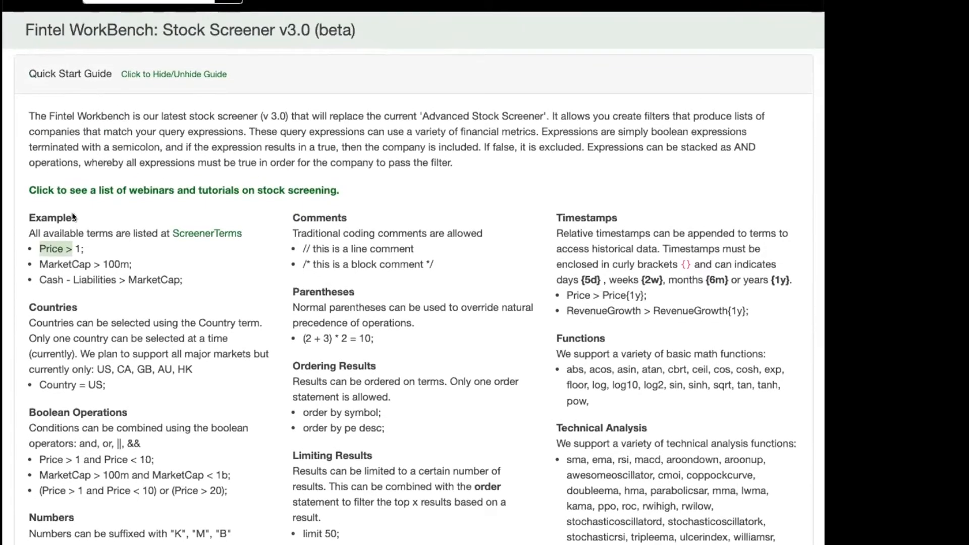
click(31, 112)
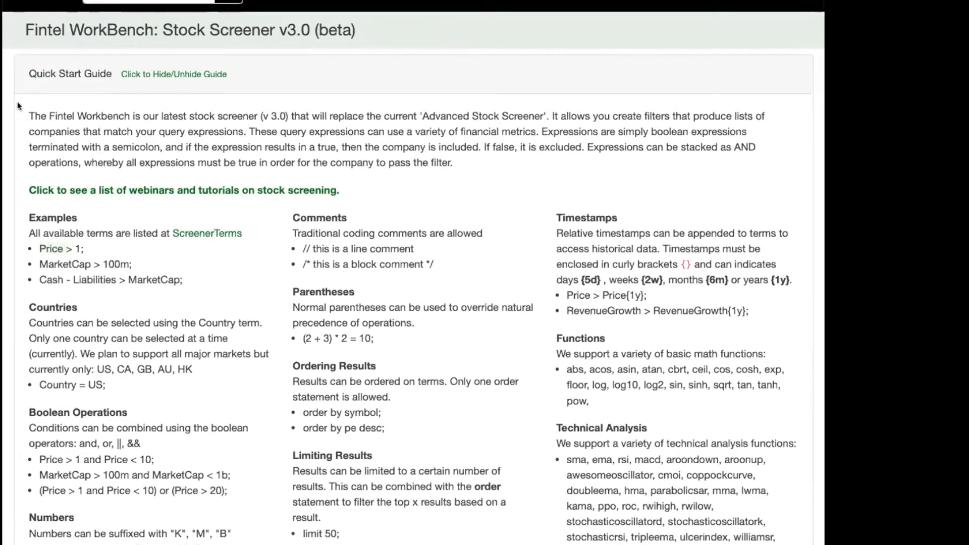
drag(30, 115, 592, 505)
click(333, 85)
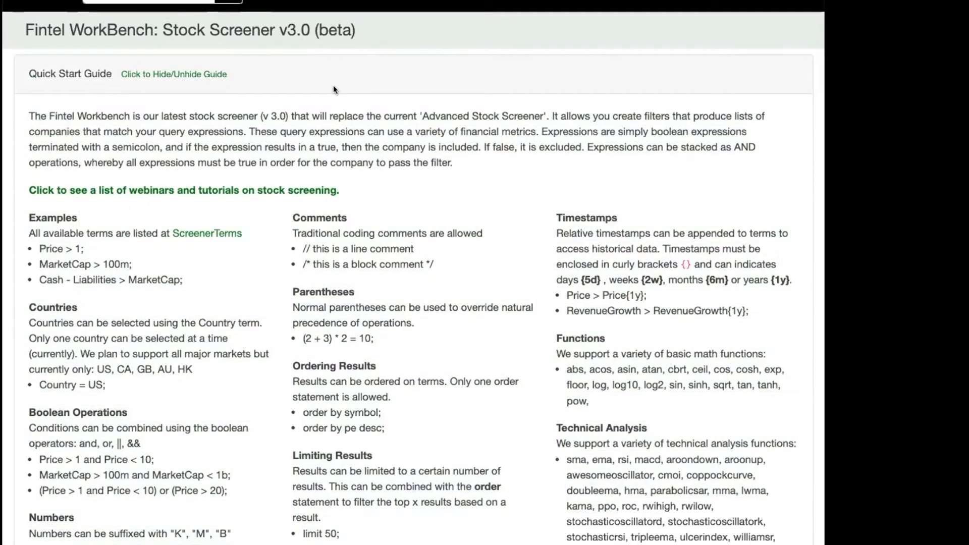
Hide the Quick Start Guide so the query editor sits directly beneath its heading.
click(163, 75)
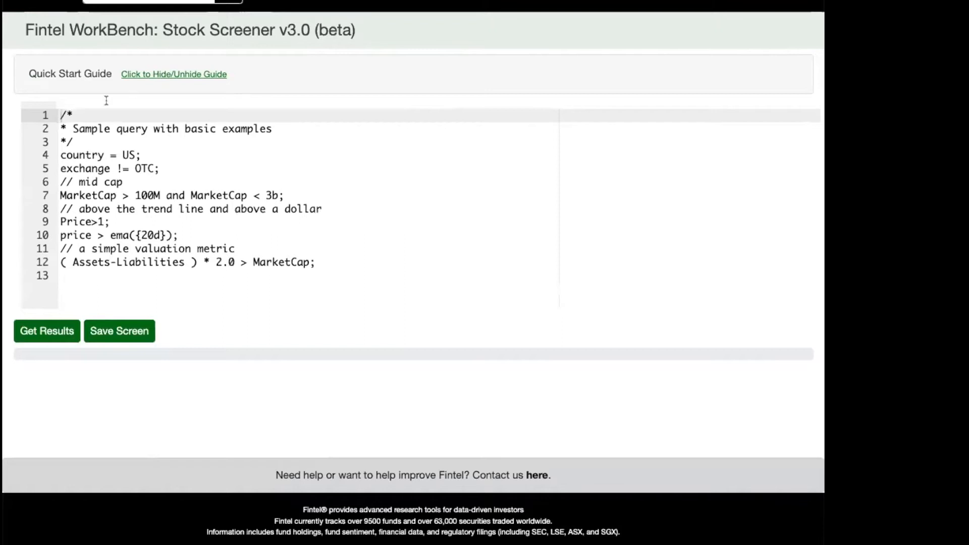
click(146, 76)
click(157, 76)
Replace the whole sample query in the editor with the single expression "Price > 1;".
click(121, 114)
drag(69, 116, 413, 273)
key(BackSpace)
text(PRice)
key(BackSpace)
key(BackSpace)
key(BackSpace)
key(BackSpace)
key(BackSpace)
text(rice > 1;)
scroll(393, 274, down, 1)
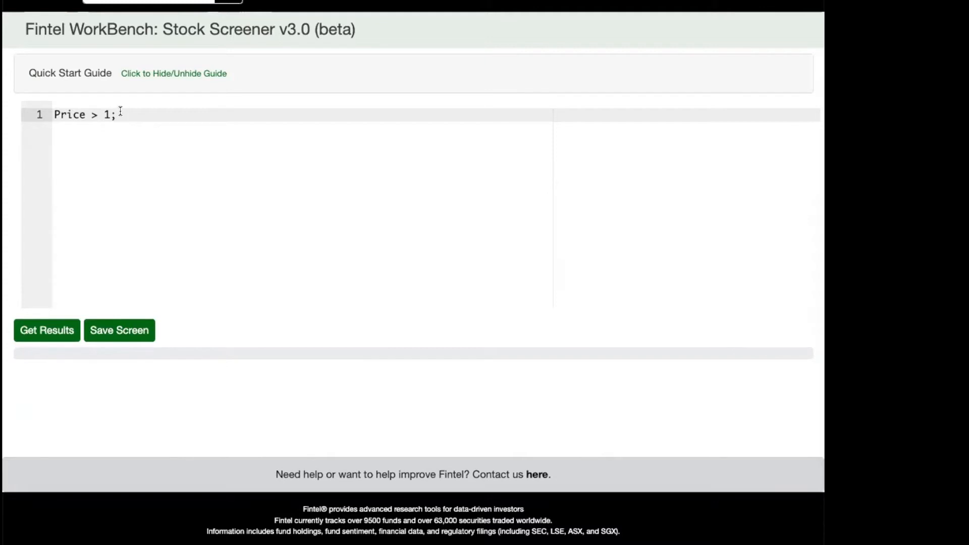
Run the "Price > 1;" screen, stop it partway, and look through the listed prices.
drag(54, 113, 91, 113)
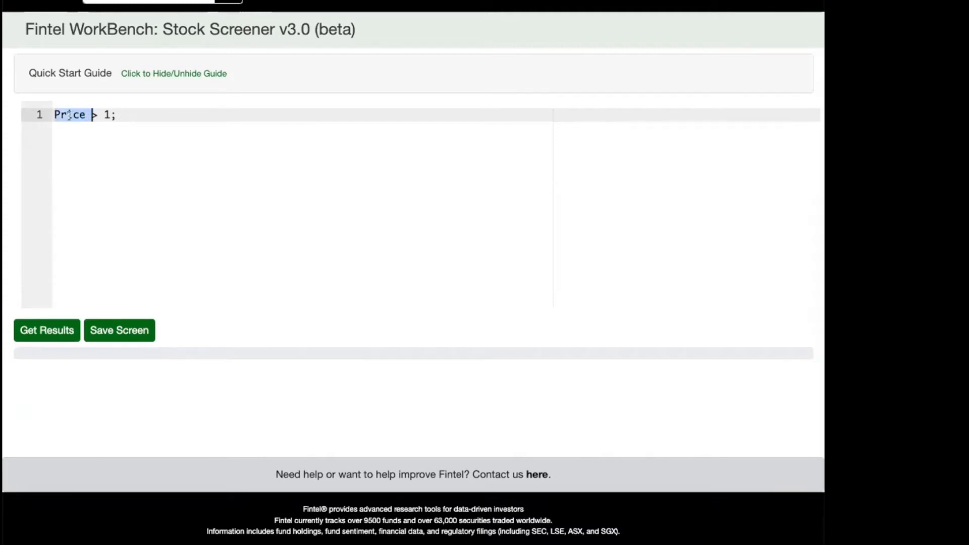
click(73, 112)
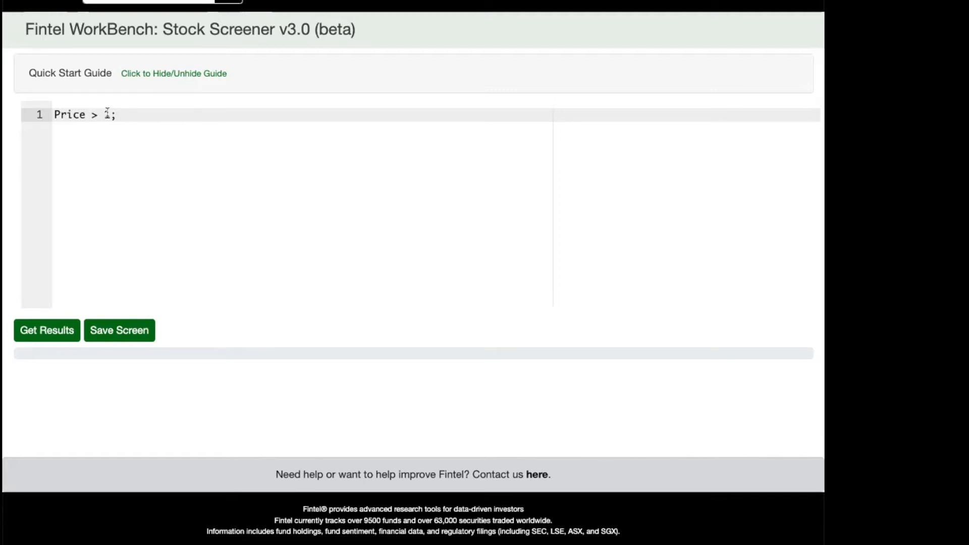
click(38, 325)
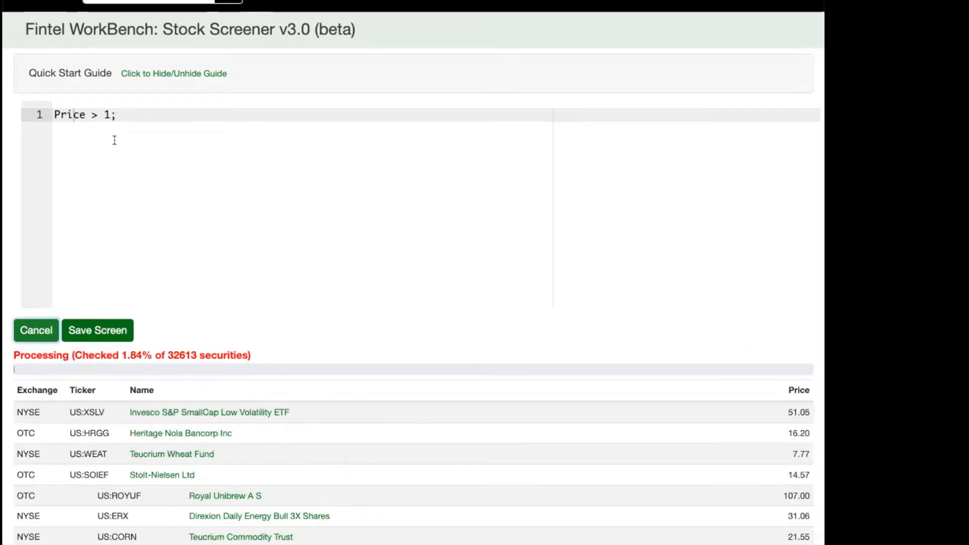
click(35, 330)
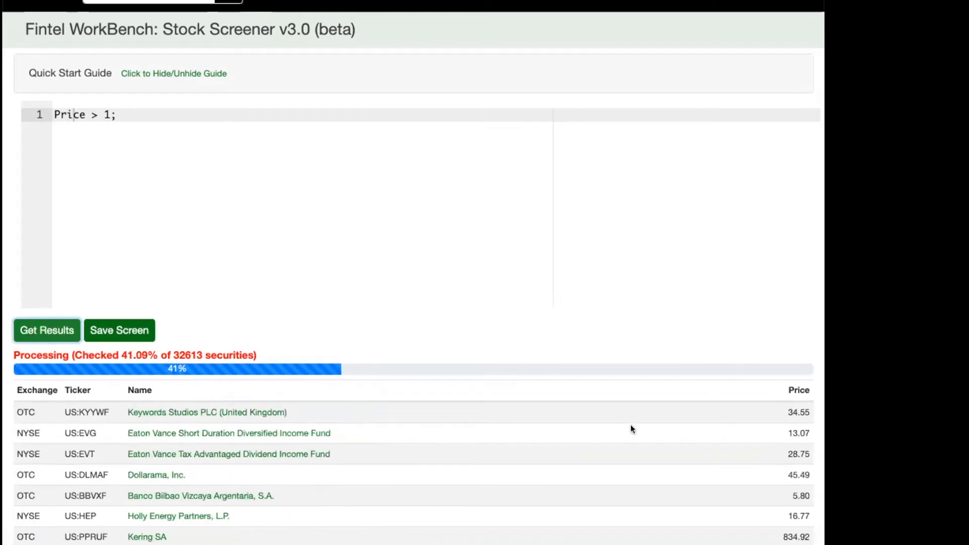
scroll(631, 425, down, 5)
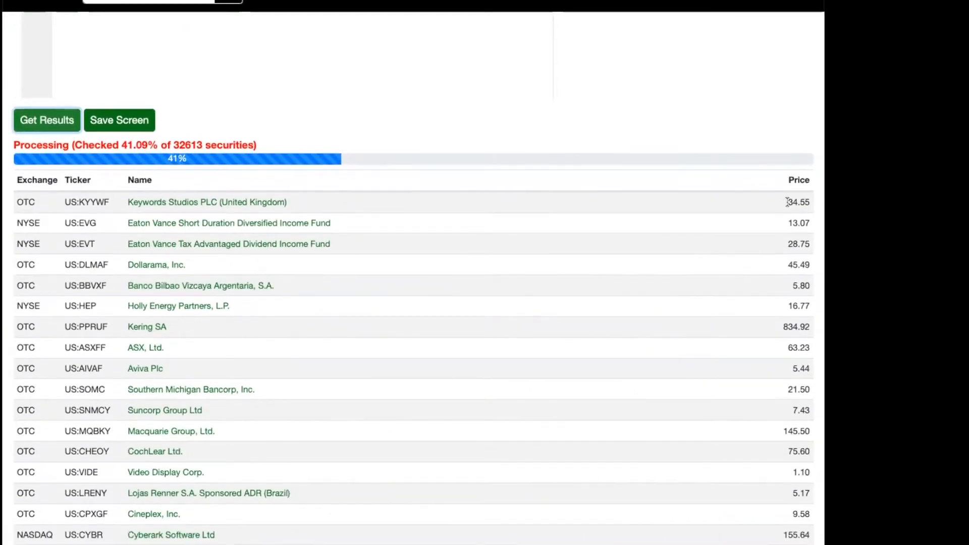
scroll(791, 384, down, 2)
scroll(792, 383, down, 3)
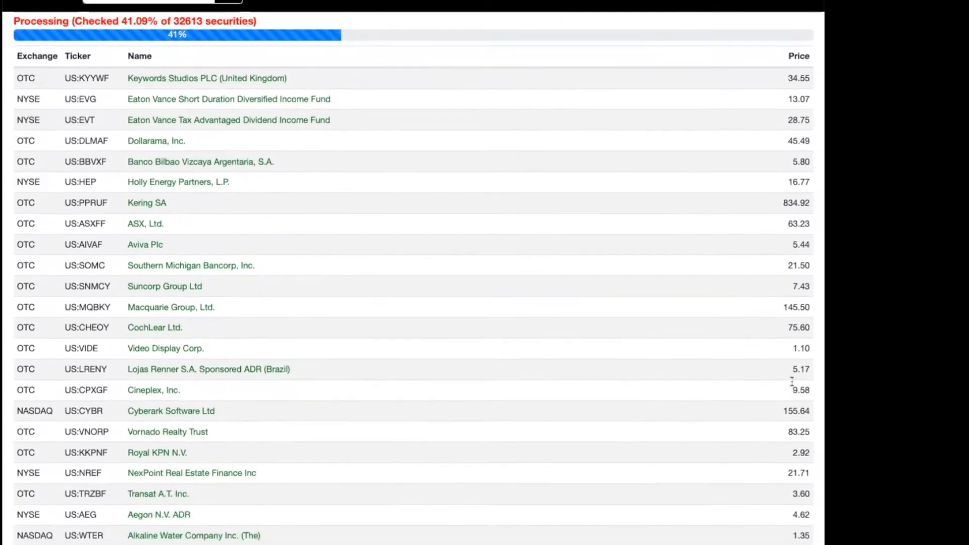
Change the expression in the query editor to "Price < 1;".
scroll(494, 316, up, 8)
click(134, 31)
key(BackSpace)
key(BackSpace)
key(BackSpace)
key(BackSpace)
text(, ;)
key(BackSpace)
key(BackSpace)
key(BackSpace)
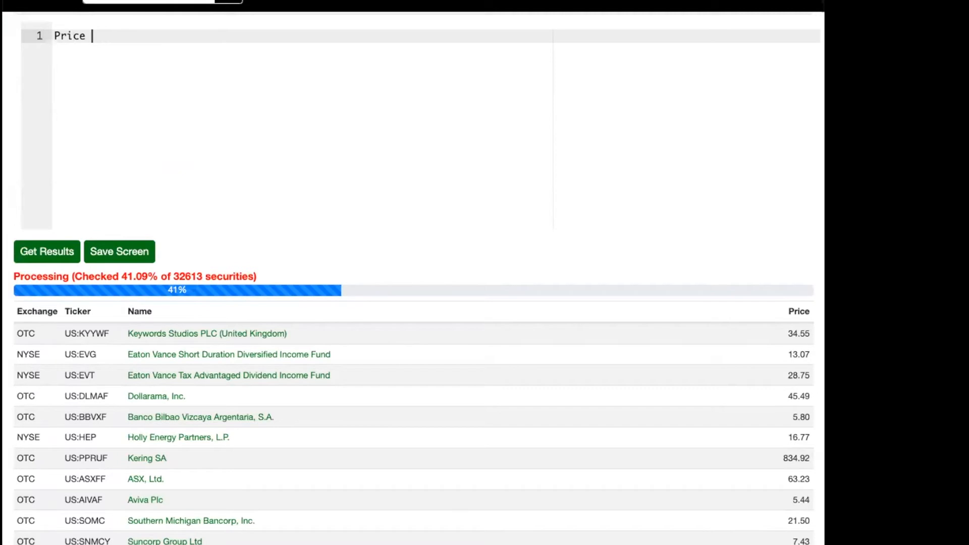
text(< 1;)
Run the "Price < 1;" screen and stop it partway through processing.
click(31, 249)
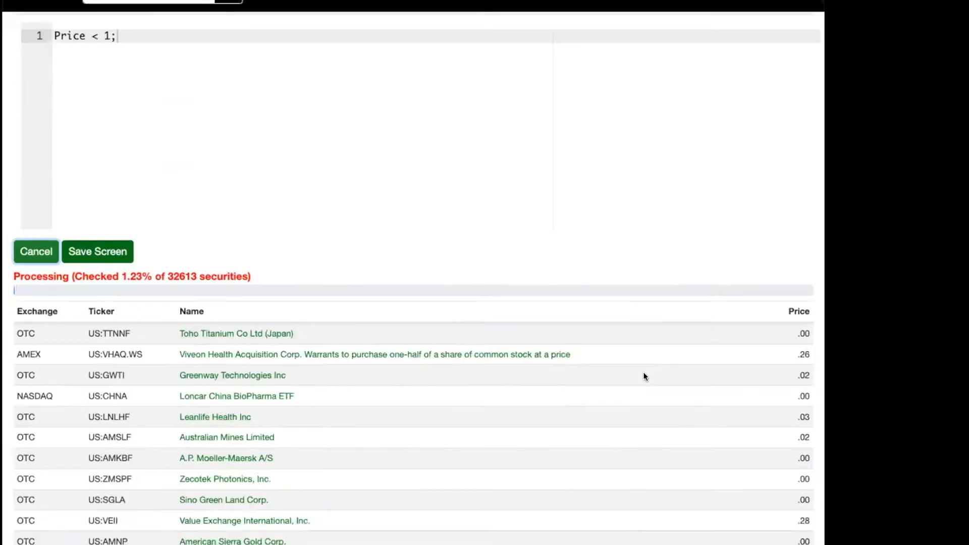
click(22, 257)
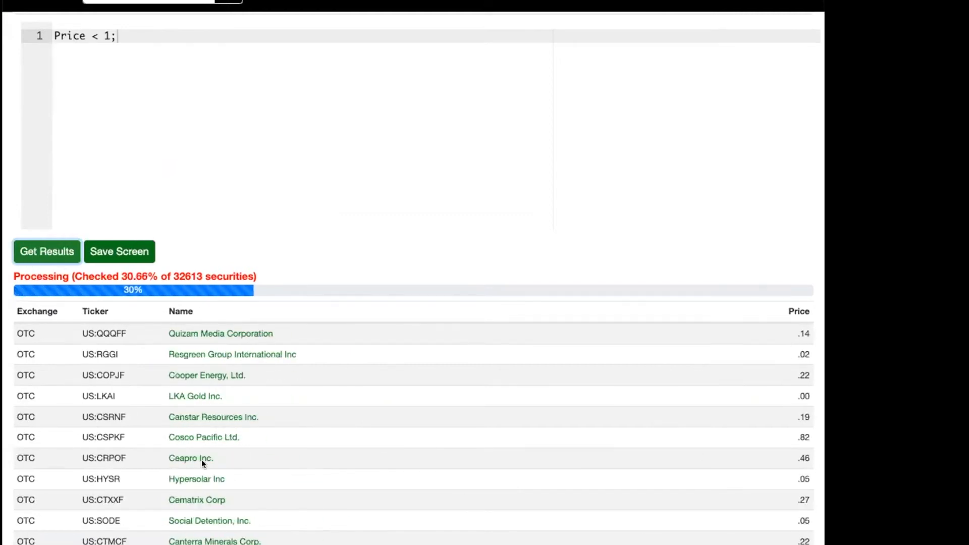
scroll(656, 411, up, 3)
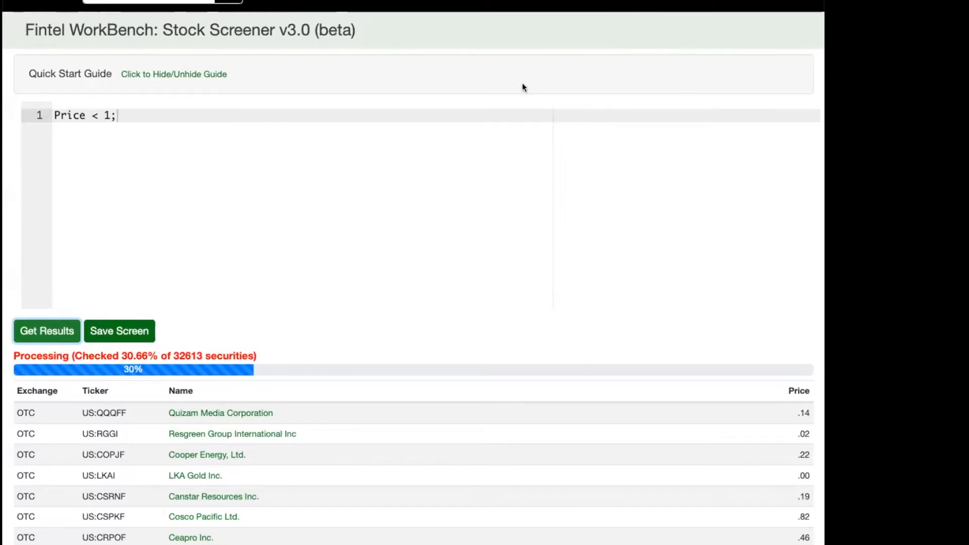
Clear the price expression and enter "country = US;" as the first line of a new query.
click(206, 121)
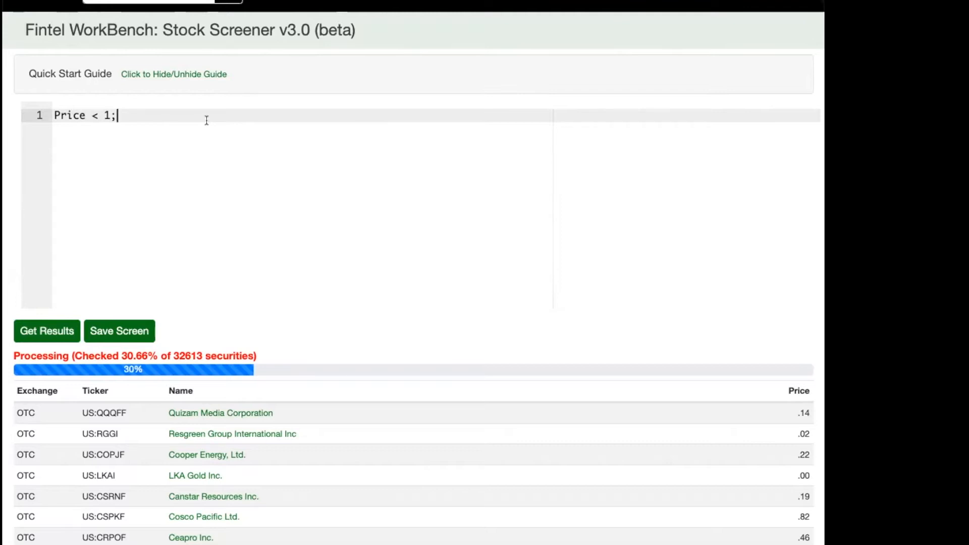
key(Home)
key(shift+End)
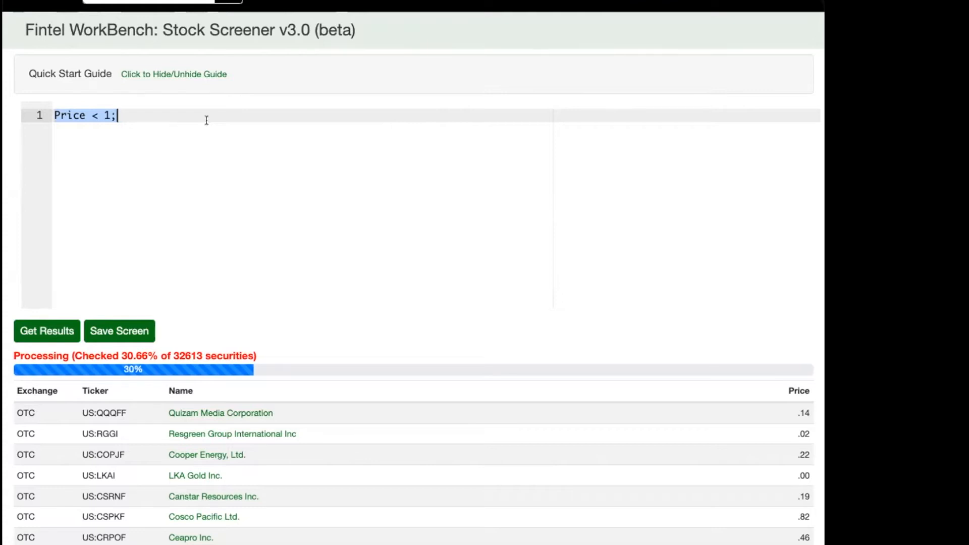
key(BackSpace)
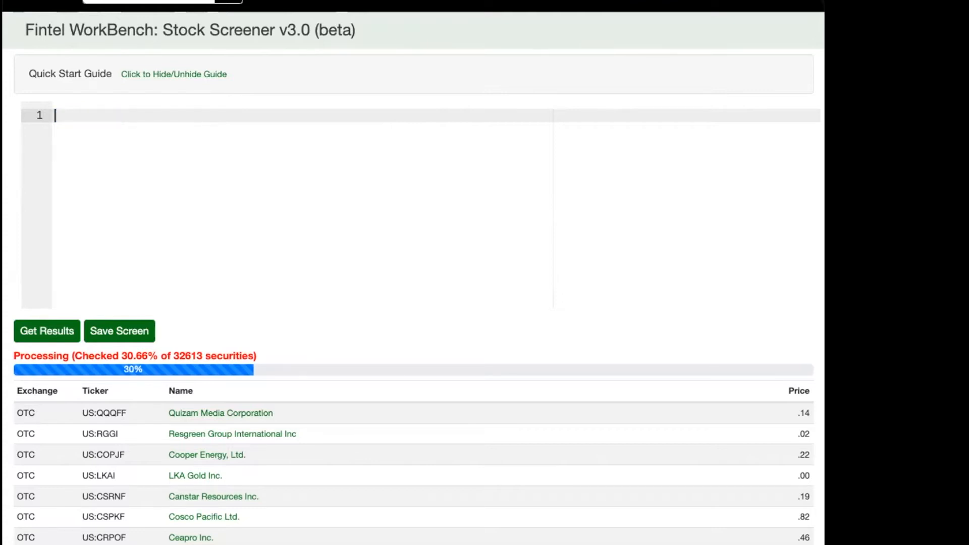
text(country  = US;)
key(Return)
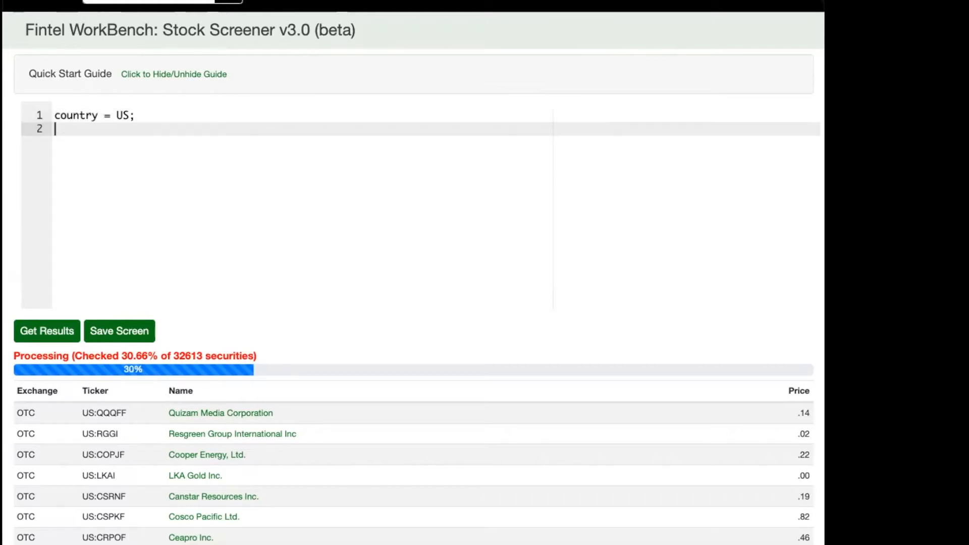
Add a second line, "exchange != OTC;", to exclude over-the-counter stocks.
text(exc)
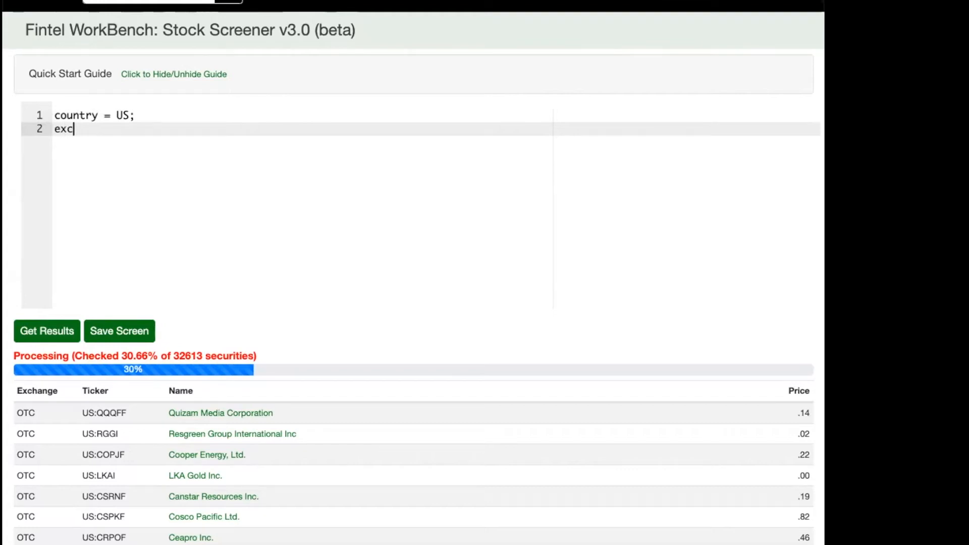
text(hange != OTC:)
key(BackSpace)
text(;)
key(Left)
key(Left)
key(Left)
key(Left)
key(Left)
key(Left)
key(Left)
key(Left)
key(Right)
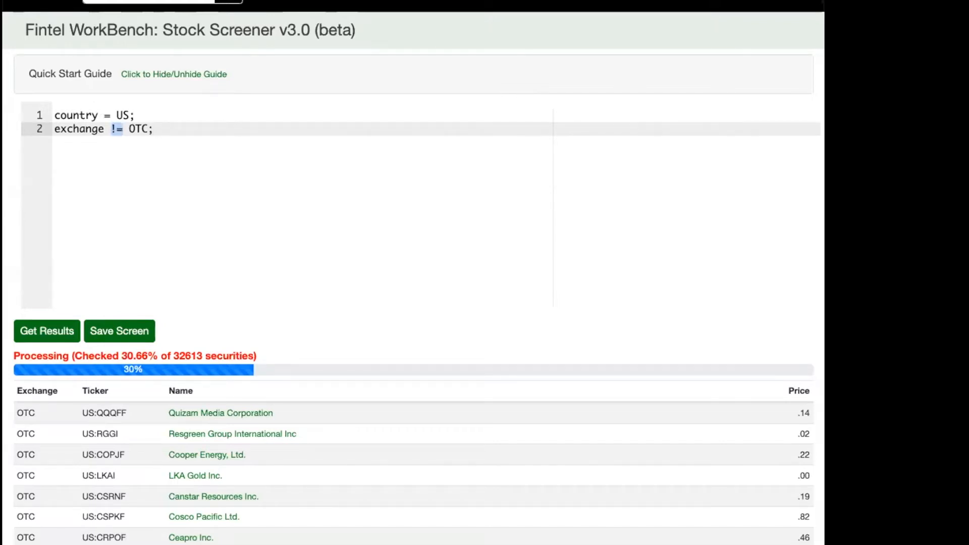
Add "Price > 1;" as the third line of the query.
click(177, 126)
key(Return)
text(Price > 1;)
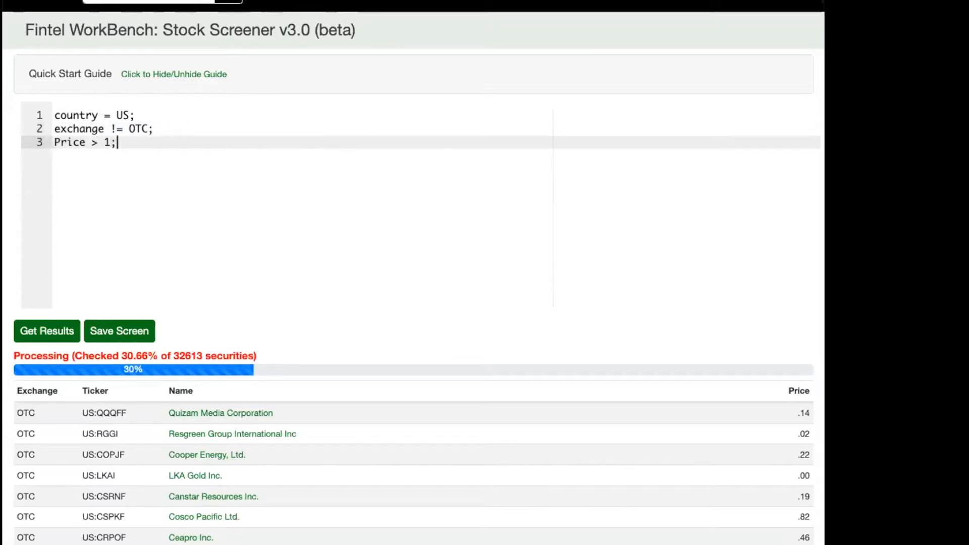
Run the three-line screen for non-OTC US stocks above one dollar and stop it partway.
click(24, 331)
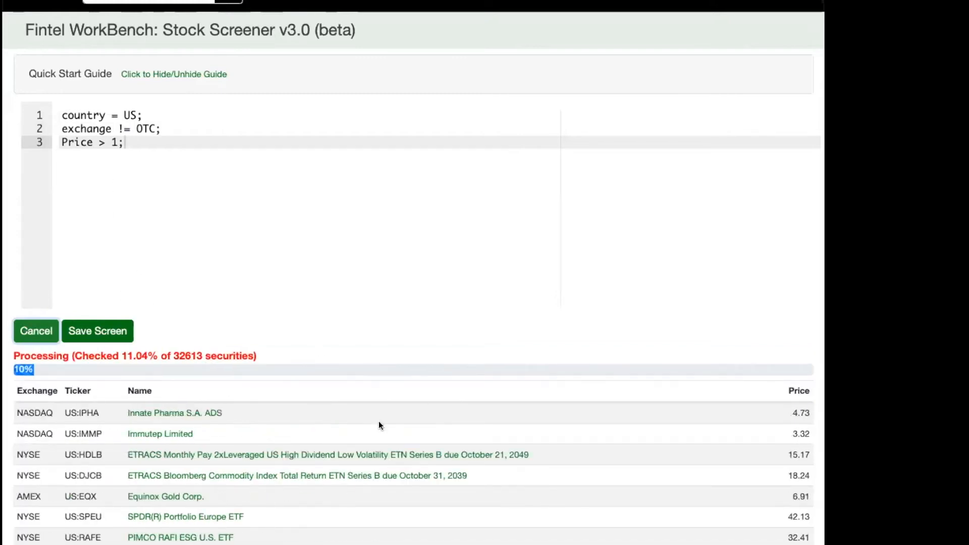
scroll(23, 438, down, 7)
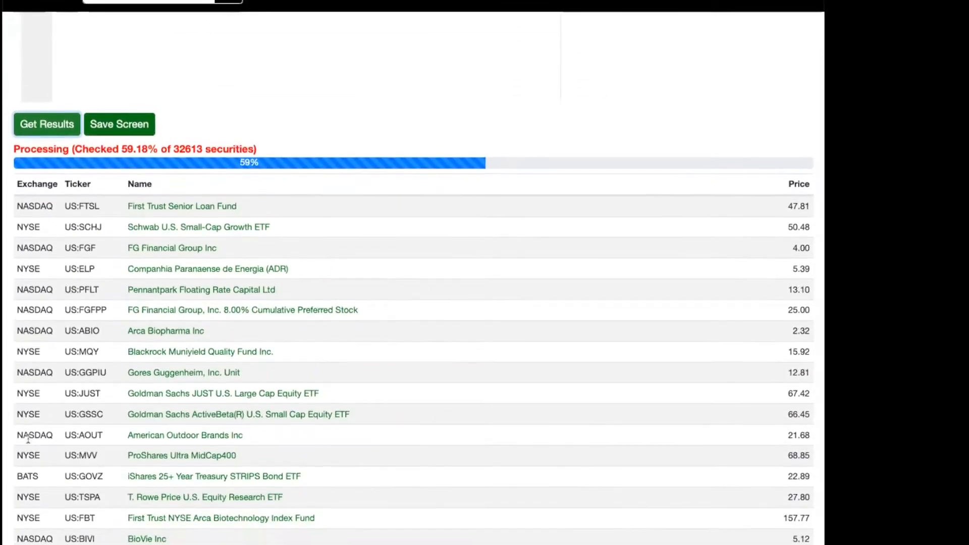
scroll(73, 219, up, 7)
Change the third line's comparison operator so that it reads "Price < 1;".
click(73, 219)
key(Left)
key(Left)
key(Left)
key(BackSpace)
text(<)
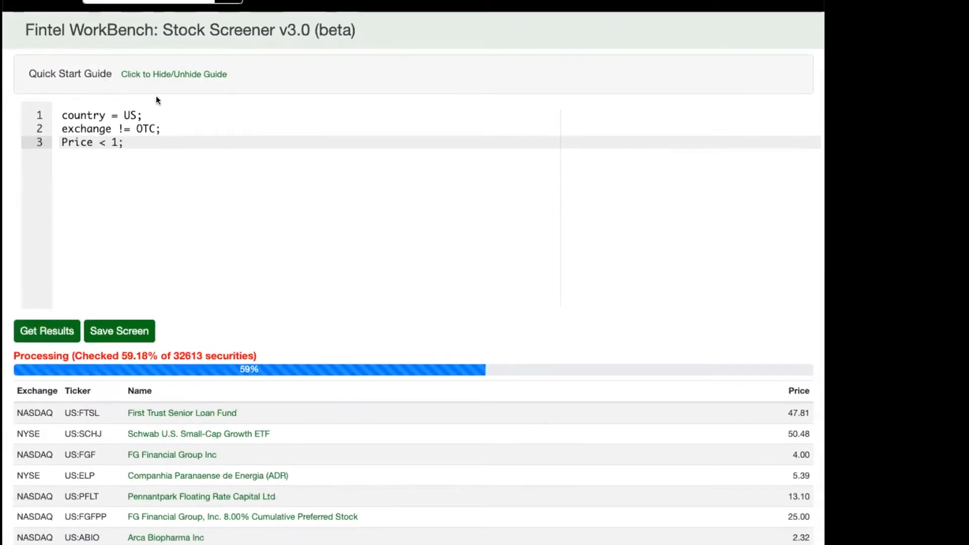
Run the screen for non-OTC US stocks below one dollar and look through the resulting list.
click(40, 329)
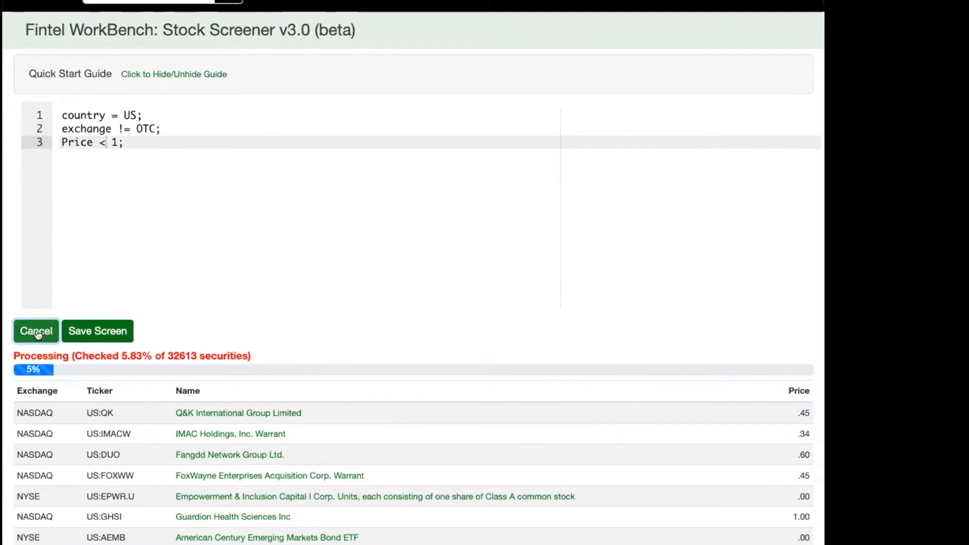
scroll(195, 467, down, 2)
scroll(195, 467, down, 7)
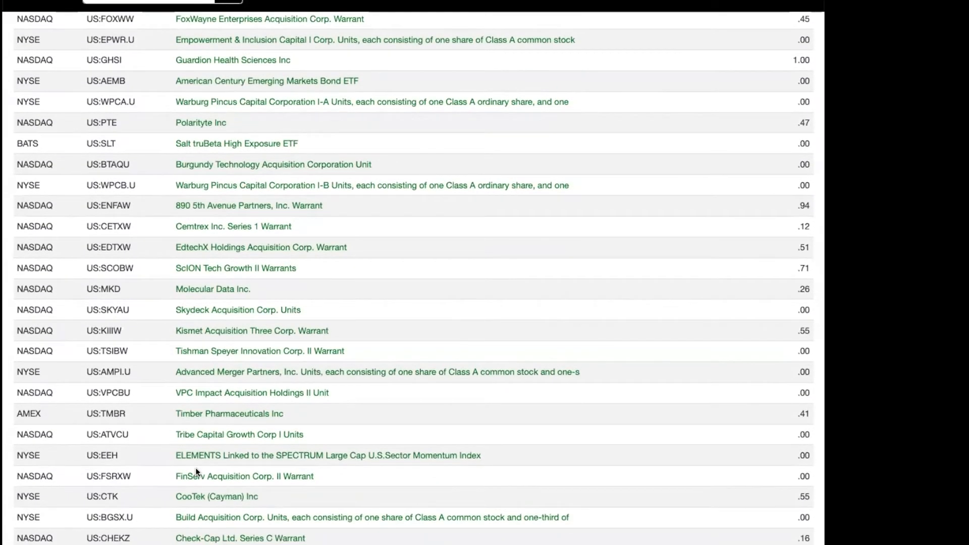
Remove the price condition from the third line of the query.
scroll(196, 468, down, 2)
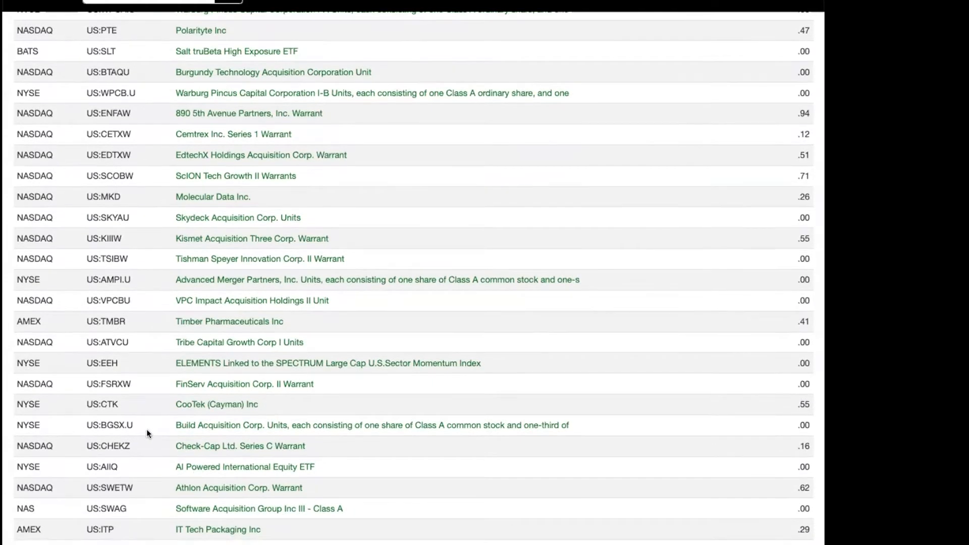
scroll(146, 429, up, 11)
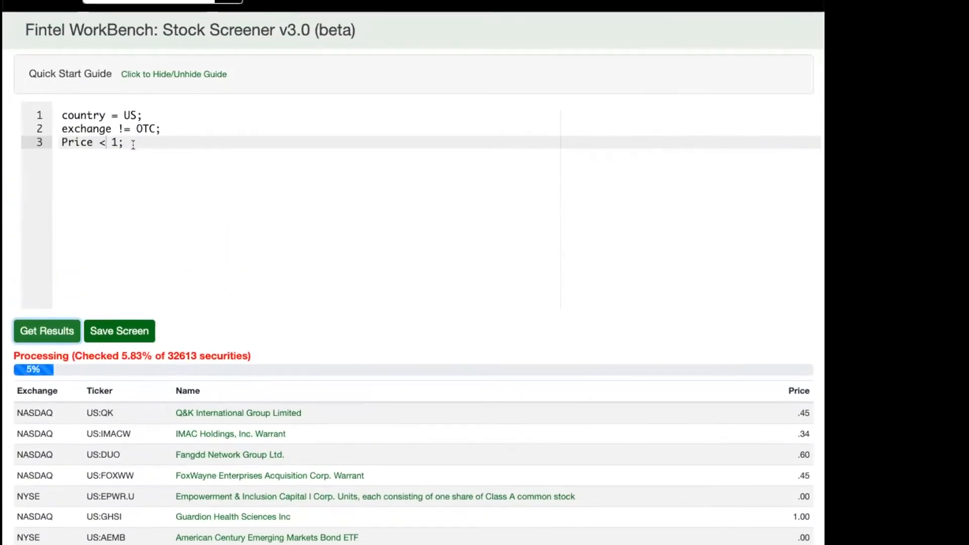
click(119, 143)
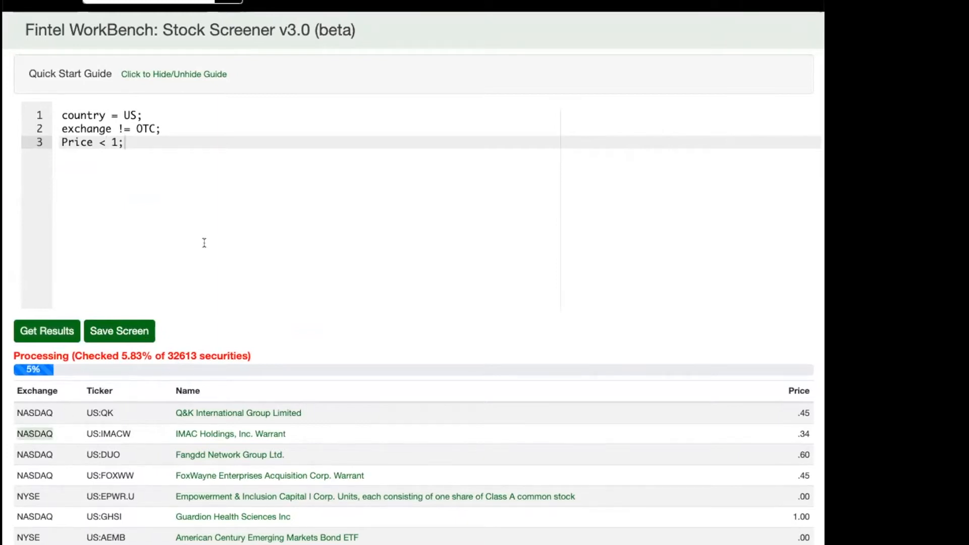
click(243, 105)
click(215, 128)
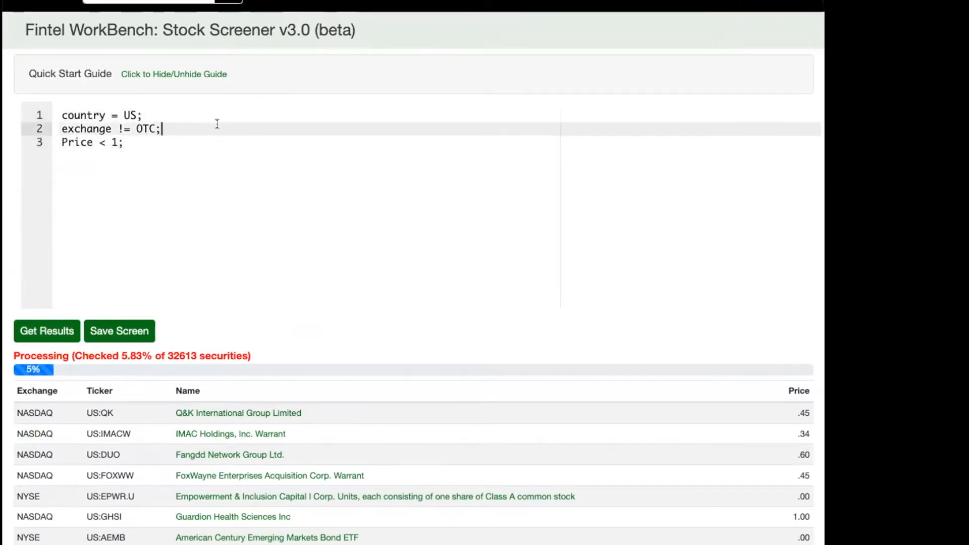
click(201, 138)
key(shift+End)
key(BackSpace)
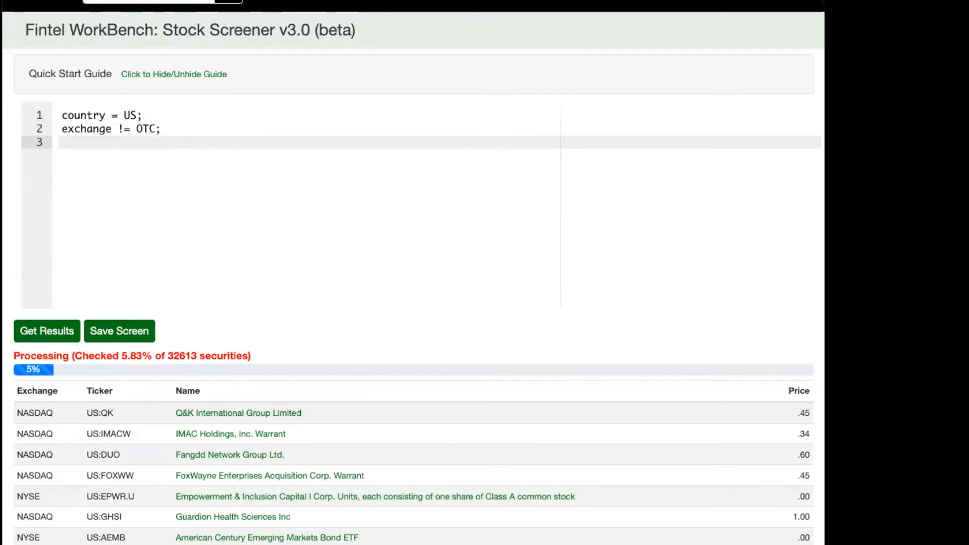
text(Price > 1;)
key(Home)
key(shift+End)
key(BackSpace)
text(cros)
key(BackSpace)
key(BackSpace)
key(BackSpace)
key(BackSpace)
Enter "AssetsCurrent - Liabilities > MarketCap;" as the third line, using the suggested terms for AssetsCurrent, Liabilities and MarketCap.
text(Asset)
key(ctrl+space)
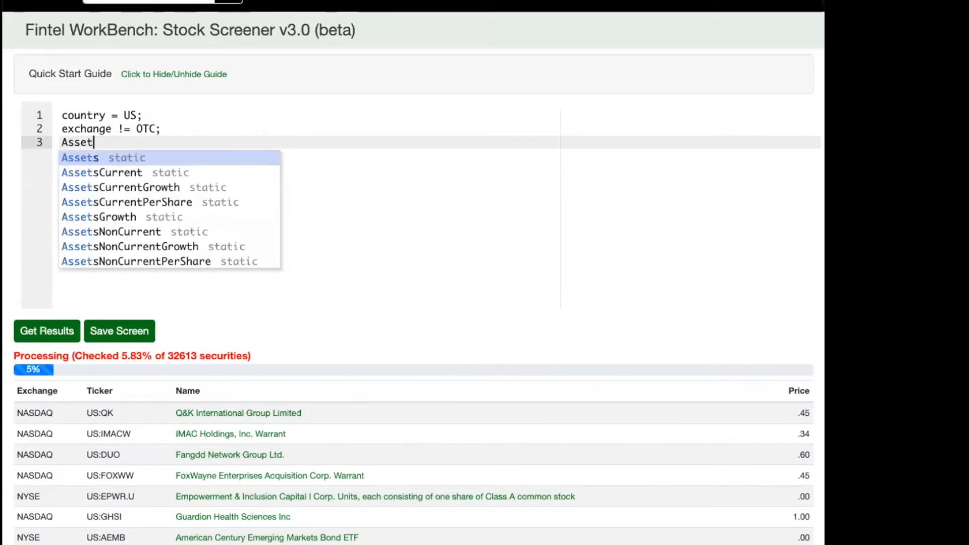
key(Down)
key(Return)
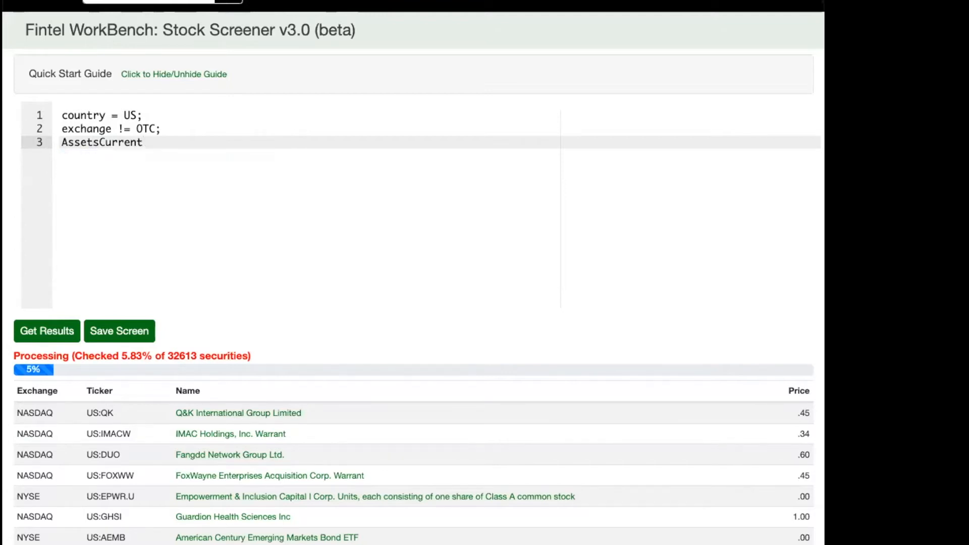
text(- Liab)
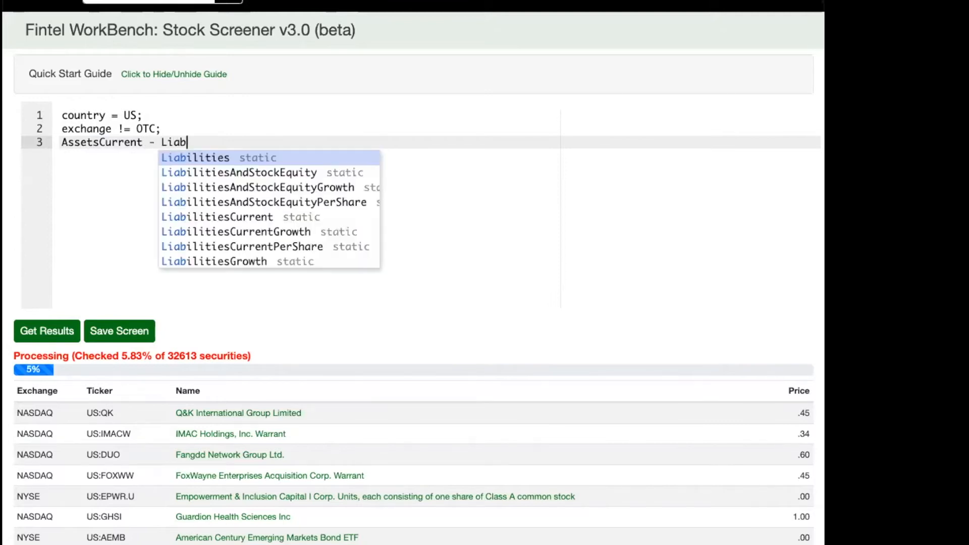
key(Return)
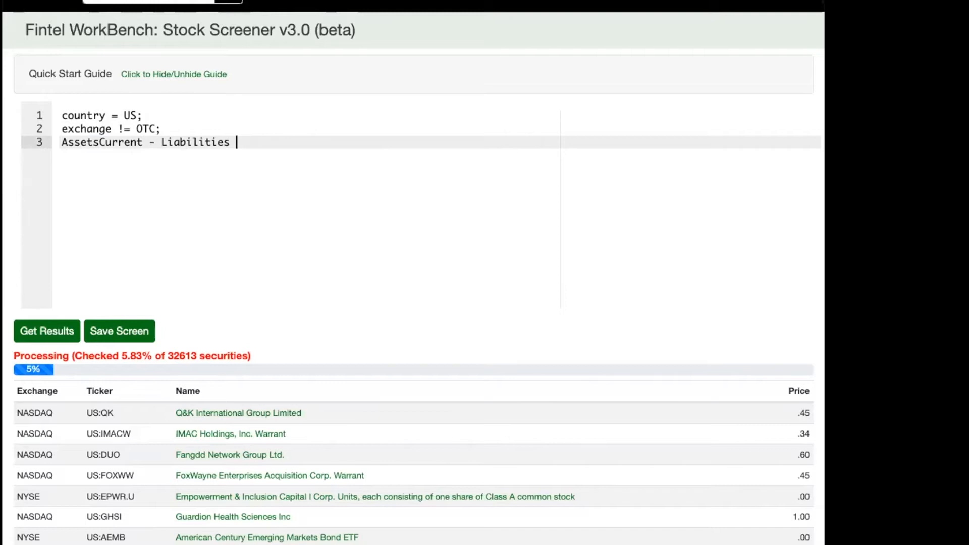
text(> Marke)
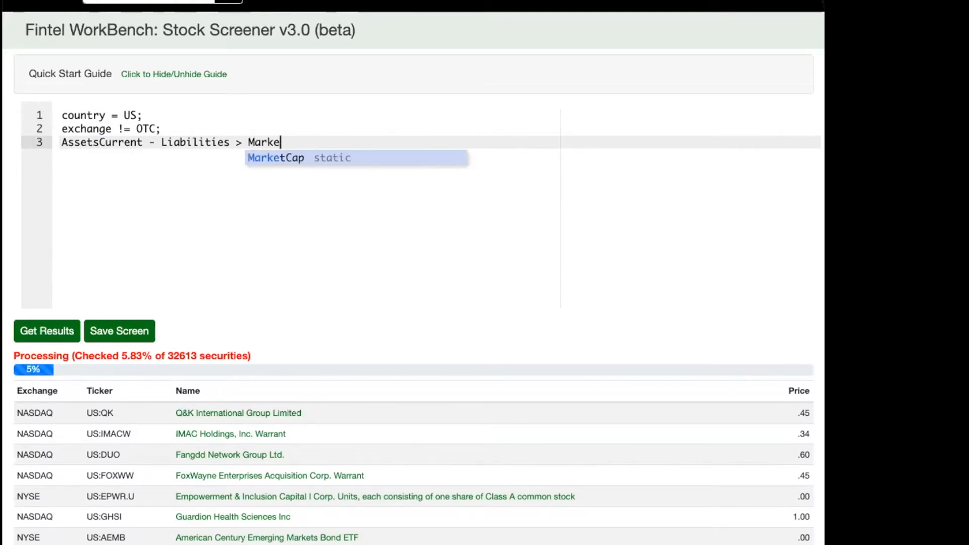
key(Return)
text(;)
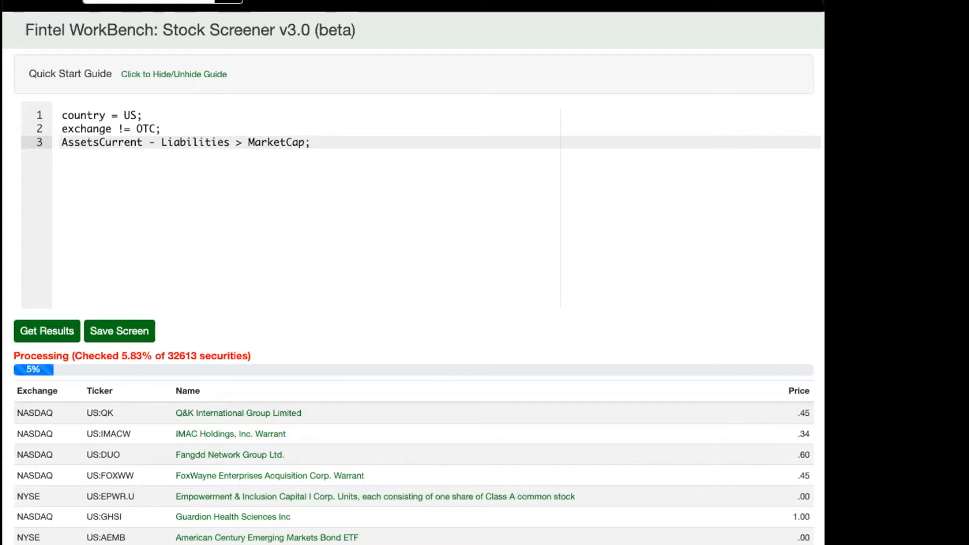
Insert a blank line between the exchange condition and the AssetsCurrent condition.
key(Up)
key(Return)
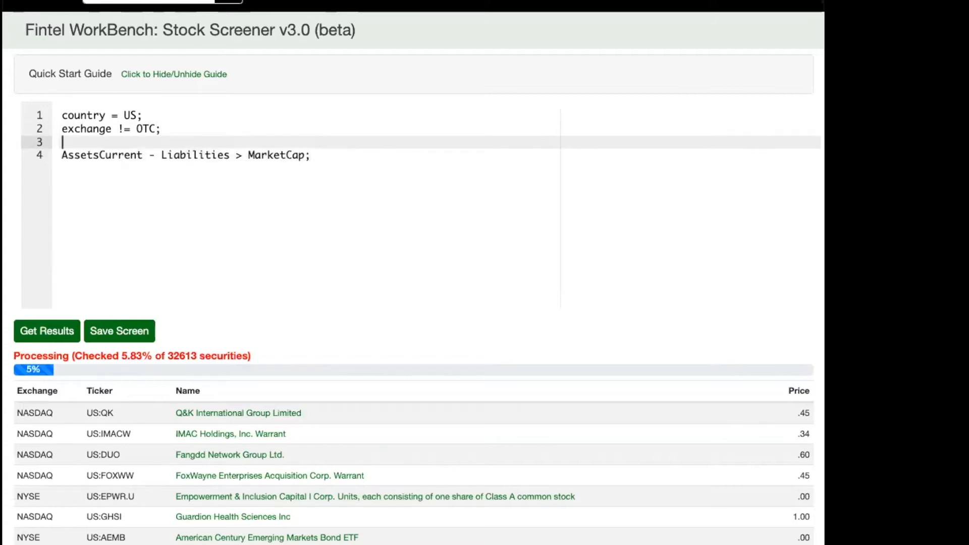
key(Down)
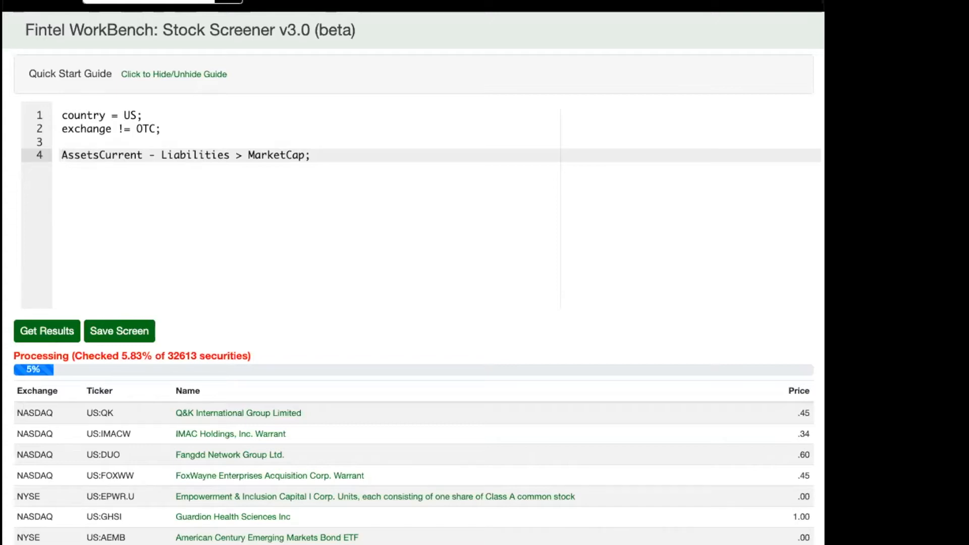
double_click(270, 153)
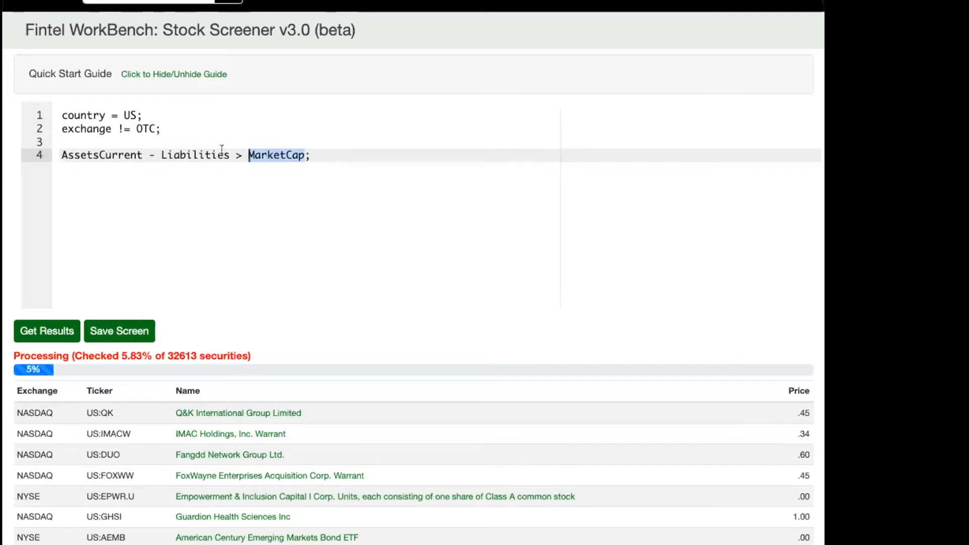
click(187, 155)
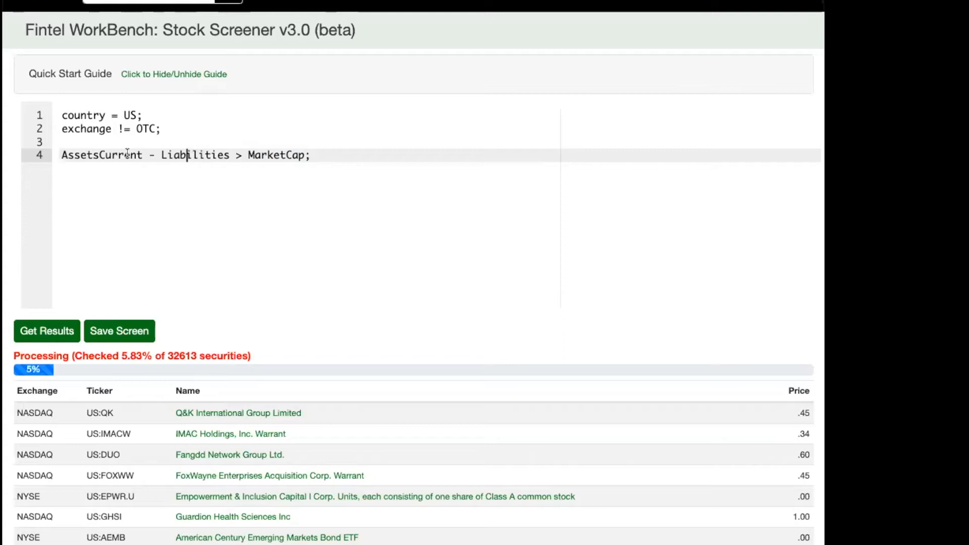
key(Left)
key(Left)
key(Left)
key(Left)
key(Left)
key(Left)
key(Left)
key(Home)
key(End)
Run the screen for non-OTC US stocks whose current assets minus liabilities exceed market cap and look through the results.
click(40, 335)
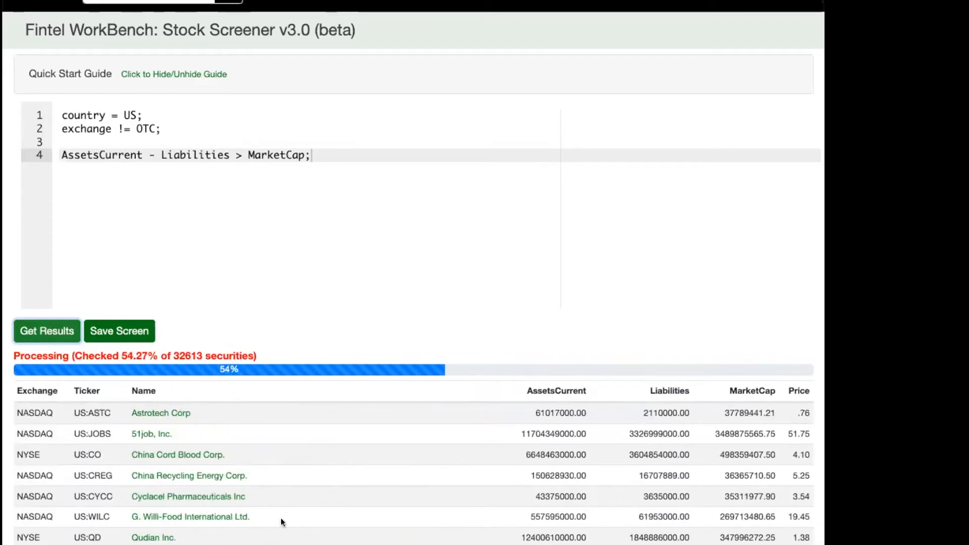
scroll(281, 518, down, 3)
scroll(281, 517, down, 5)
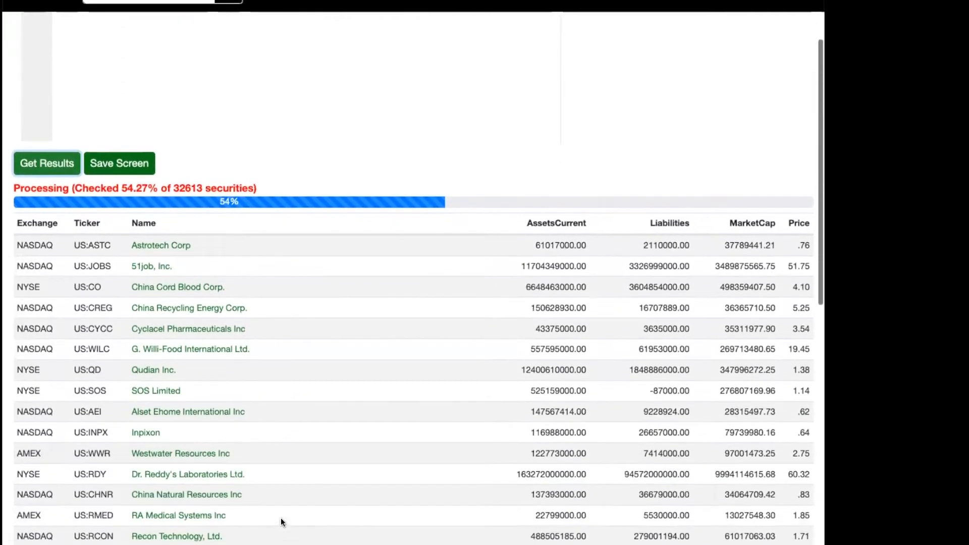
scroll(281, 518, down, 2)
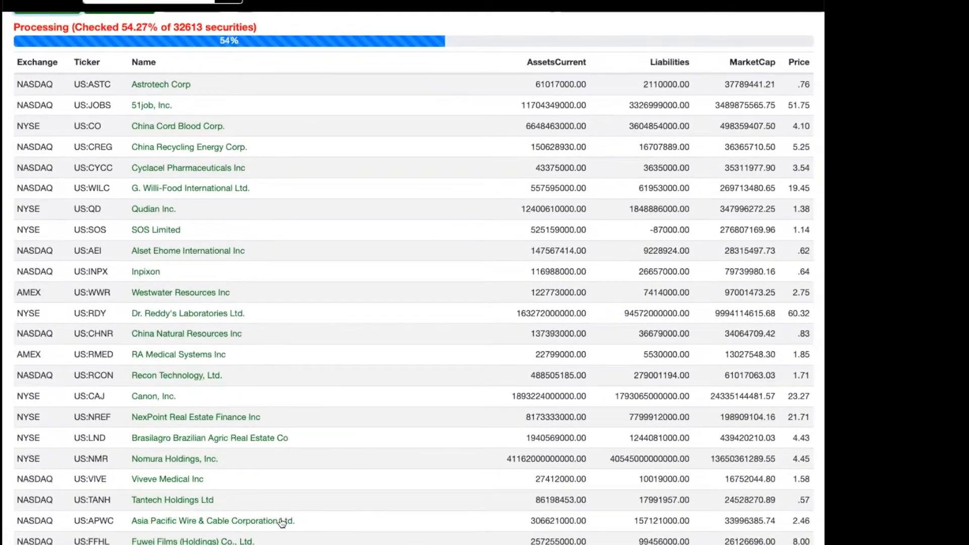
scroll(280, 520, up, 9)
Extend the fourth-line condition to compare against "MarketCap * 0.66", and run the screen, stopping it partway.
click(256, 154)
key(Left)
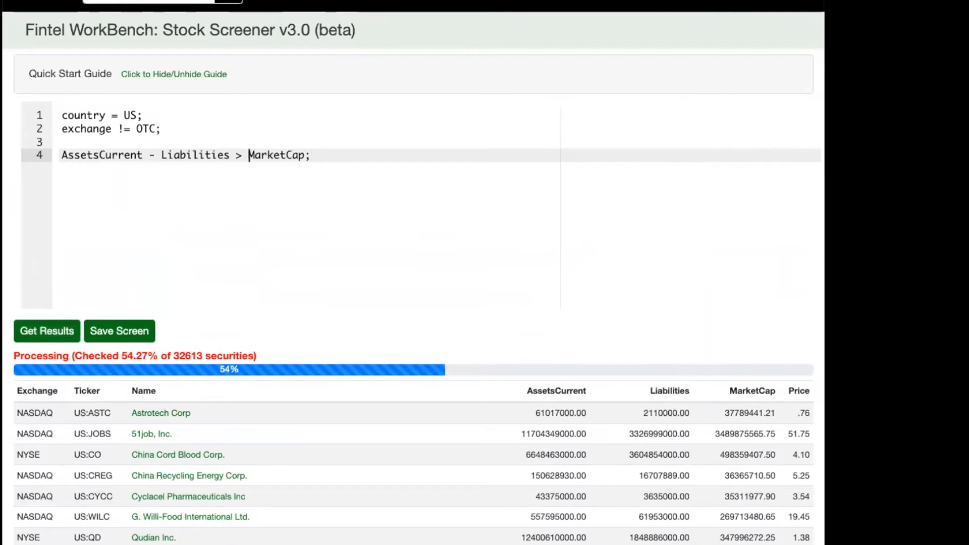
key(End)
key(Left)
text(* 0.66)
click(39, 336)
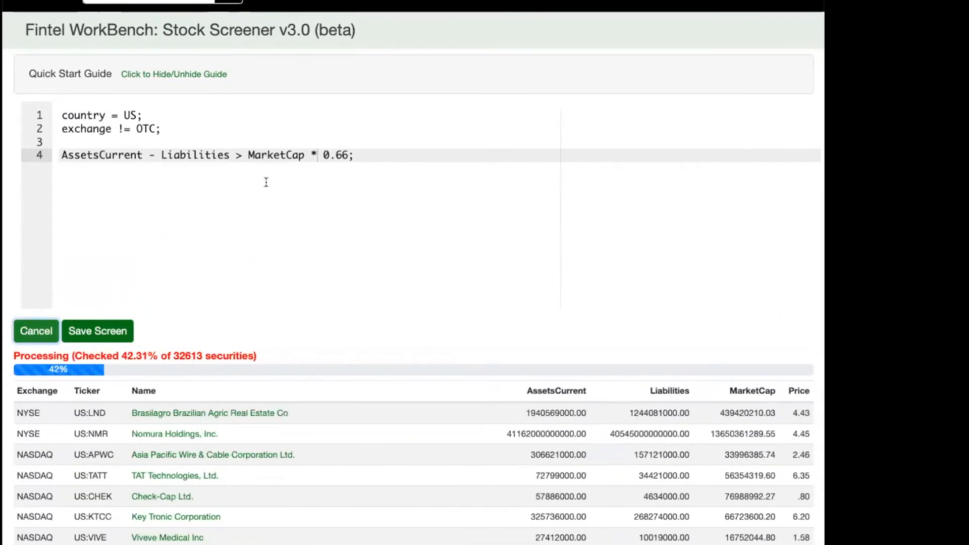
click(29, 331)
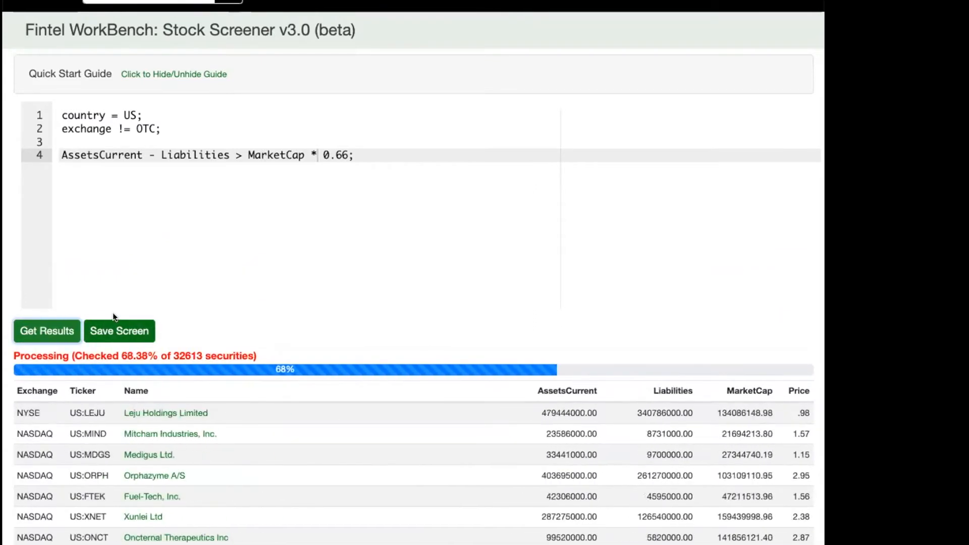
Rewrite the country condition as an "in" list that opens with US and CA.
click(146, 112)
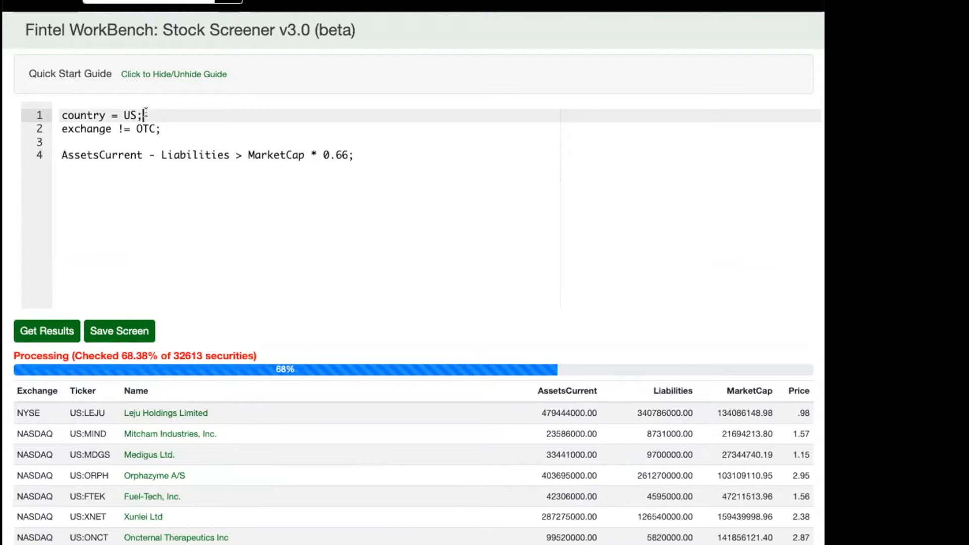
key(Left)
key(Left)
key(Left)
key(Left)
key(BackSpace)
text(in)
key(Right)
text(()
key(Right)
key(Right)
text(, CA, )
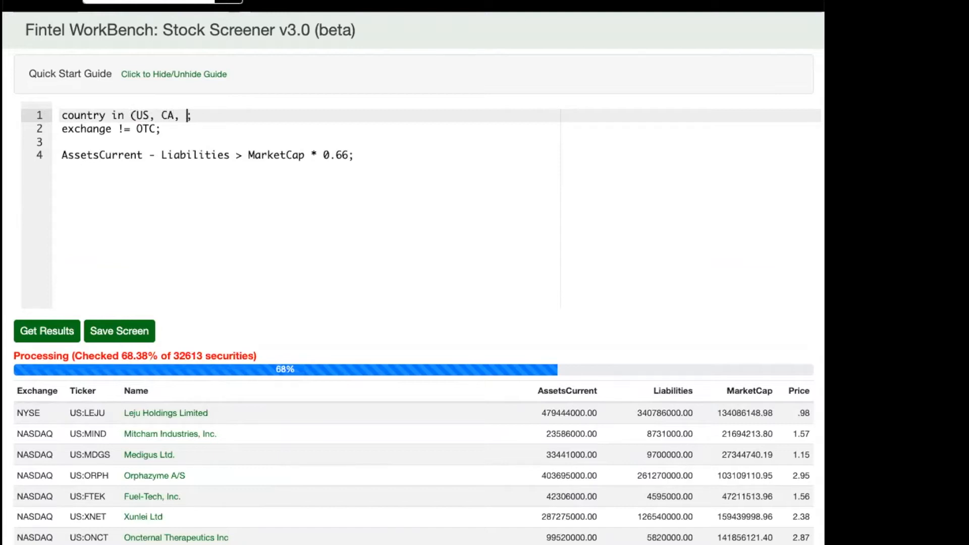
text(GB, DE,)
Complete the country list with GB, DE, FR, AU and JP, and run the multi-country screen, stopping it partway.
text(FR, AU, JP))
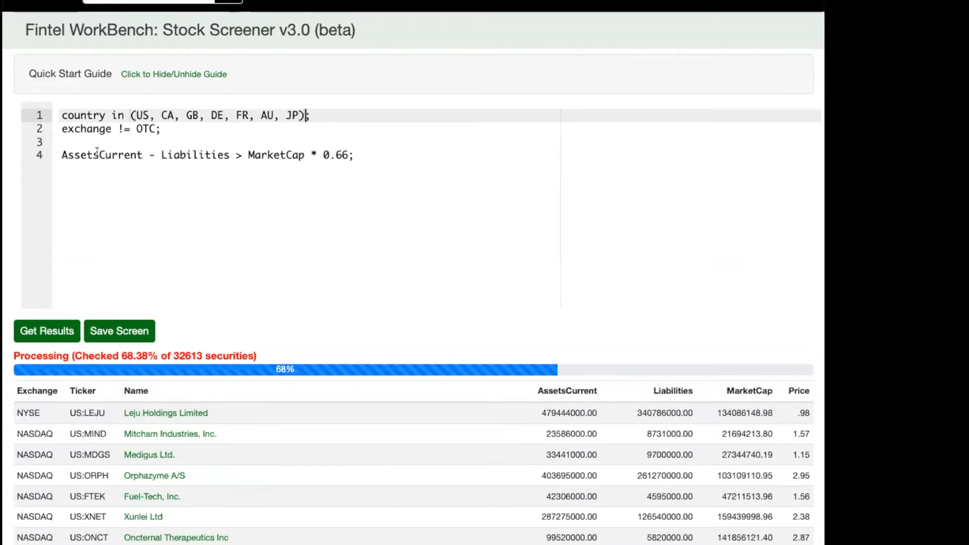
click(48, 330)
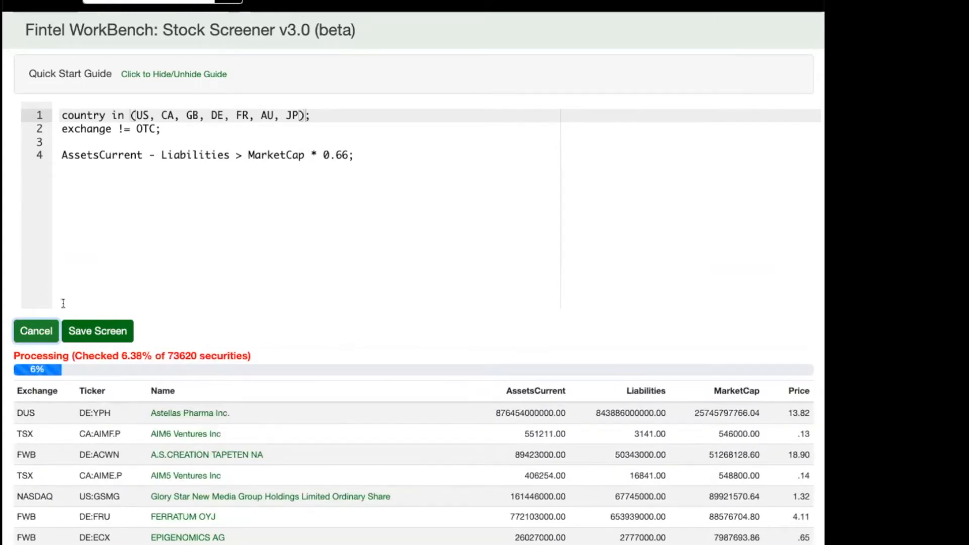
click(24, 335)
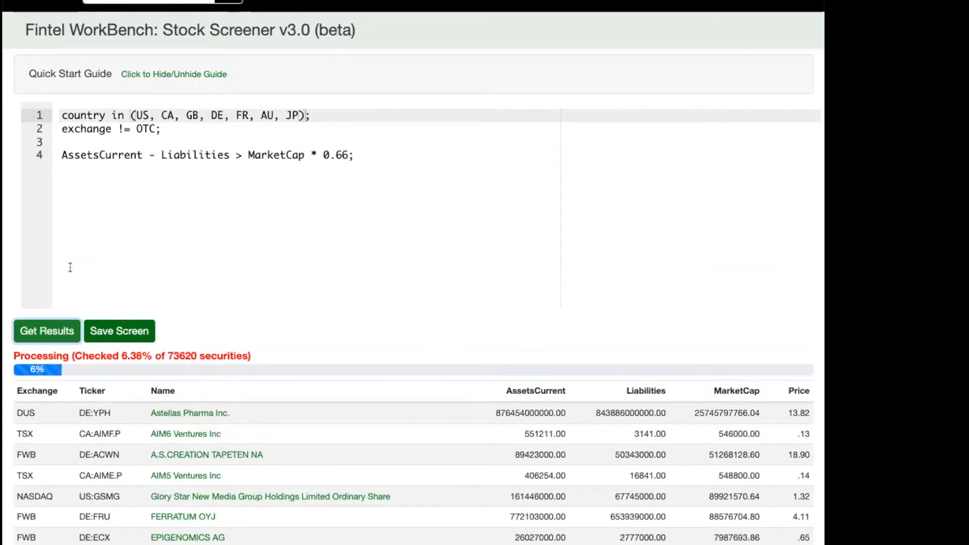
Examine the query's asset, market cap and country terms against the exchange and MarketCap values in the multi-country results.
click(62, 154)
drag(61, 155, 146, 150)
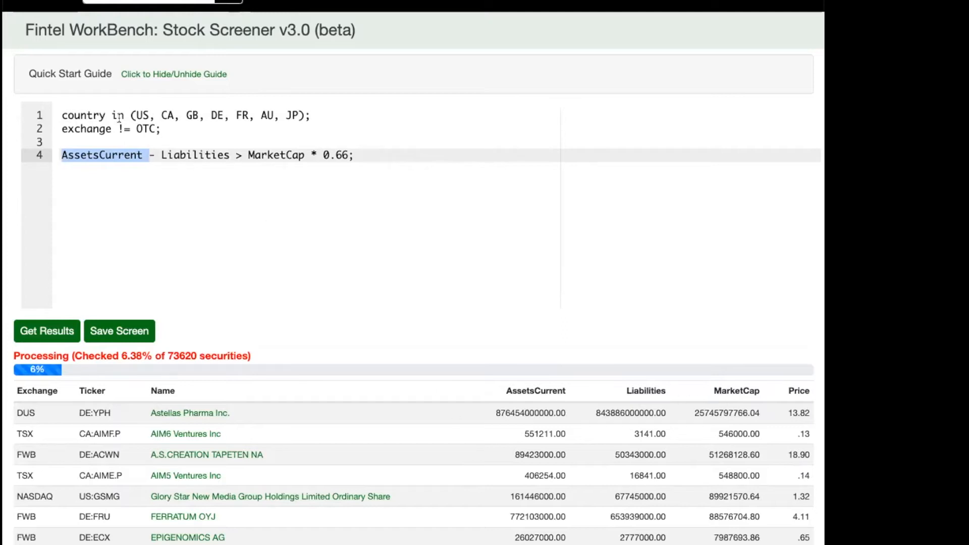
click(266, 156)
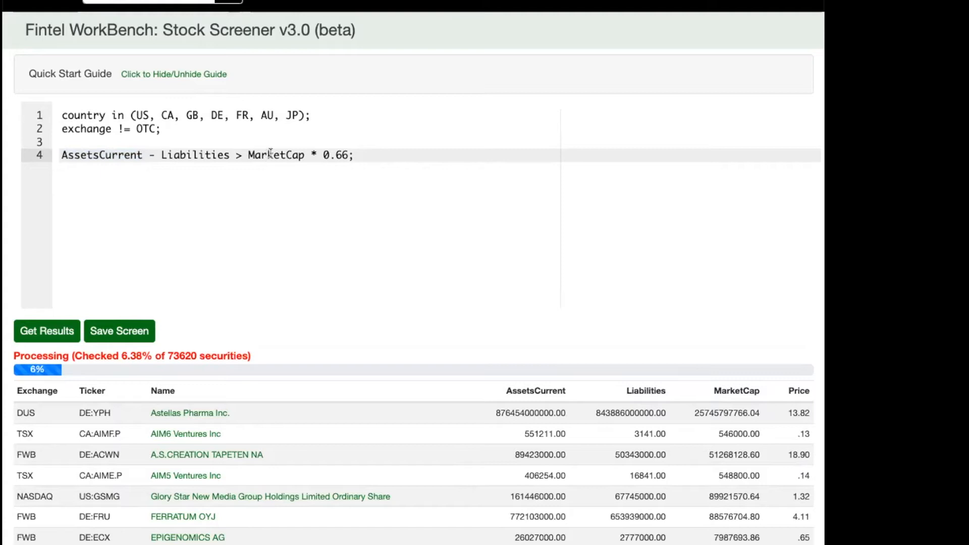
click(161, 115)
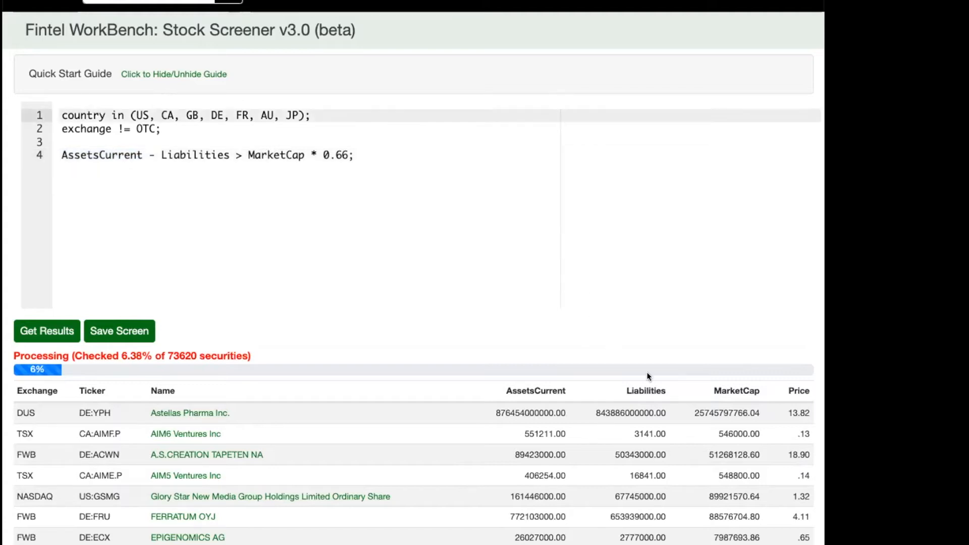
double_click(712, 411)
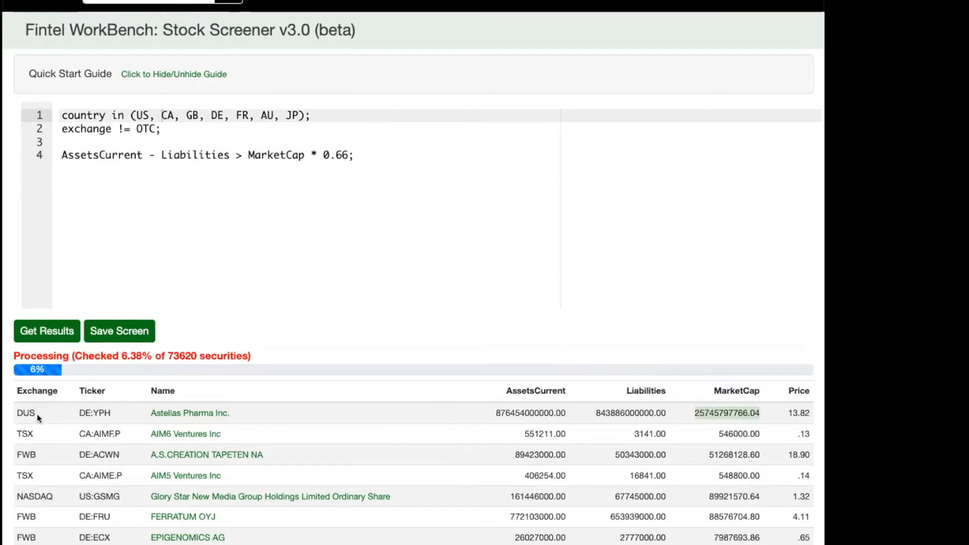
double_click(22, 410)
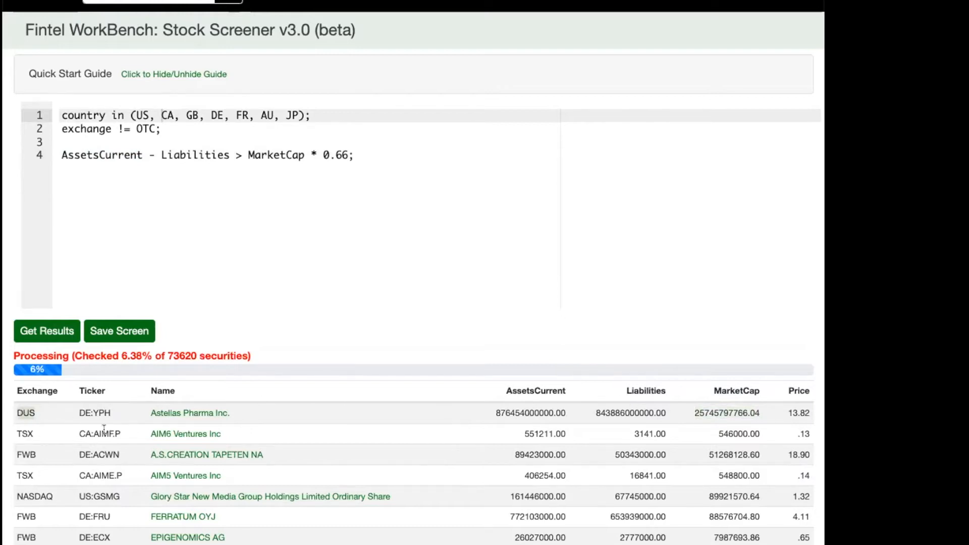
click(738, 430)
scroll(624, 403, down, 5)
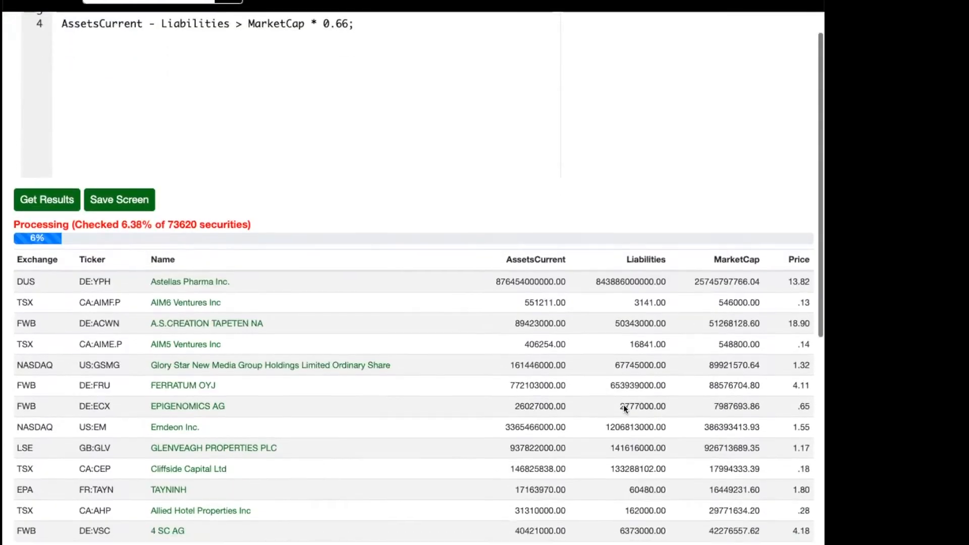
scroll(624, 404, up, 5)
click(439, 224)
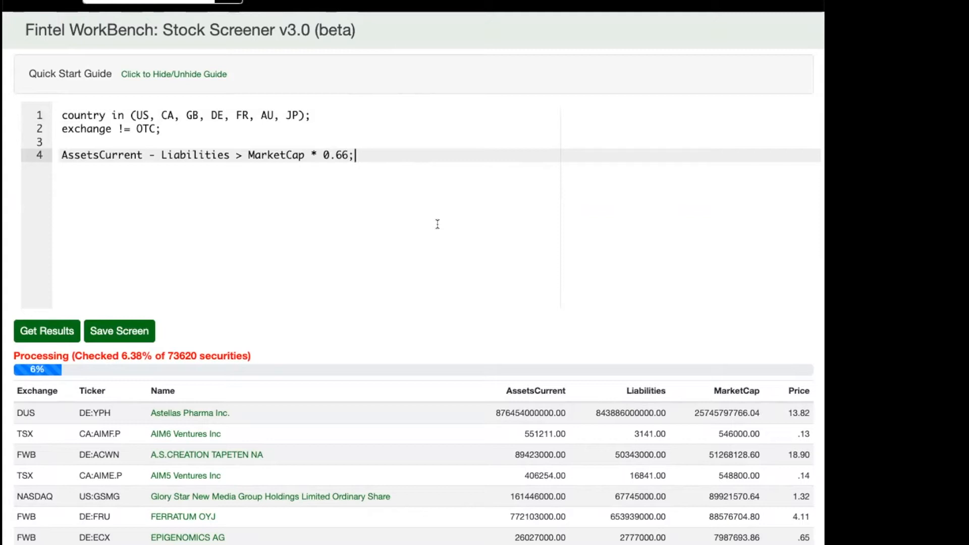
Expand the Quick Start Guide and review its example expressions for Price, MarketCap and Cash - Liabilities.
click(209, 75)
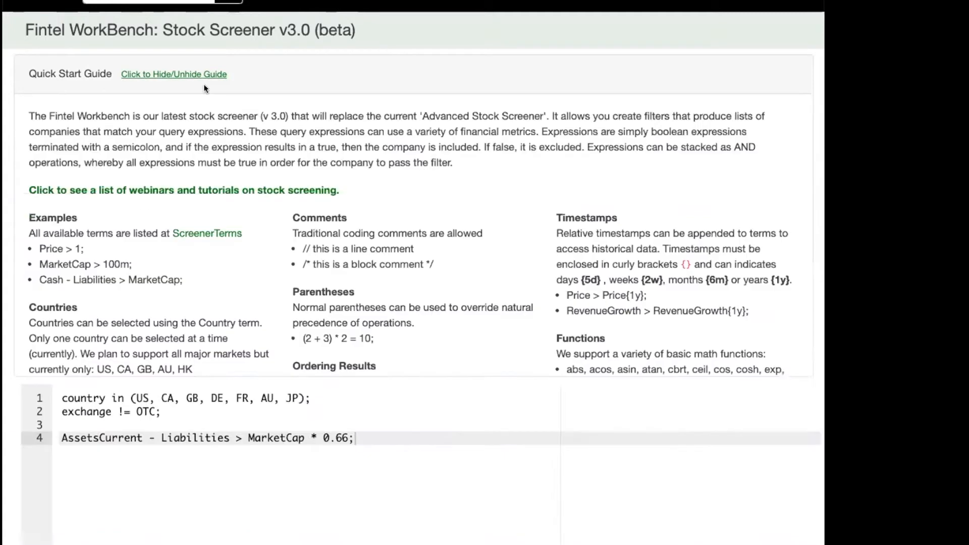
drag(40, 247, 179, 270)
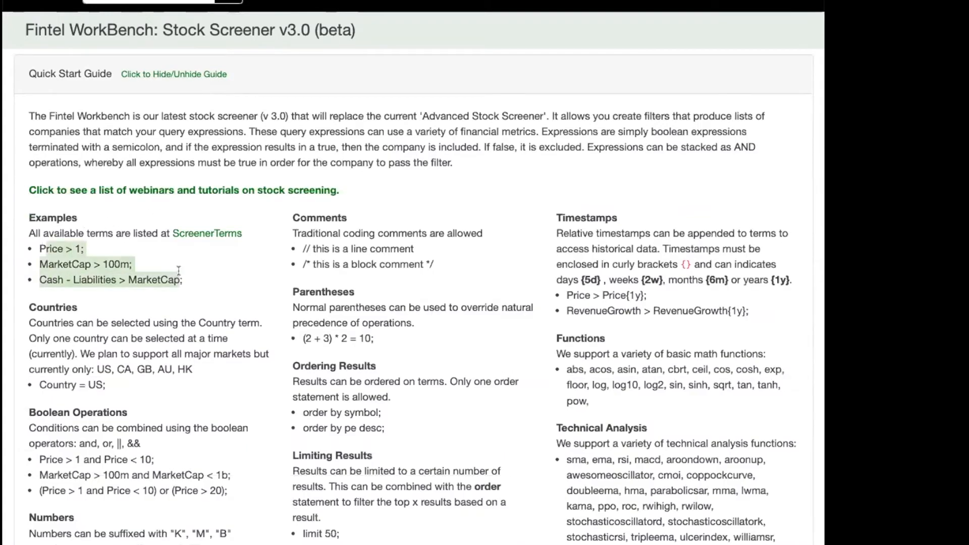
Review the Quick Start Guide's Countries section and its Boolean Operations examples.
drag(79, 354, 138, 384)
scroll(138, 383, down, 3)
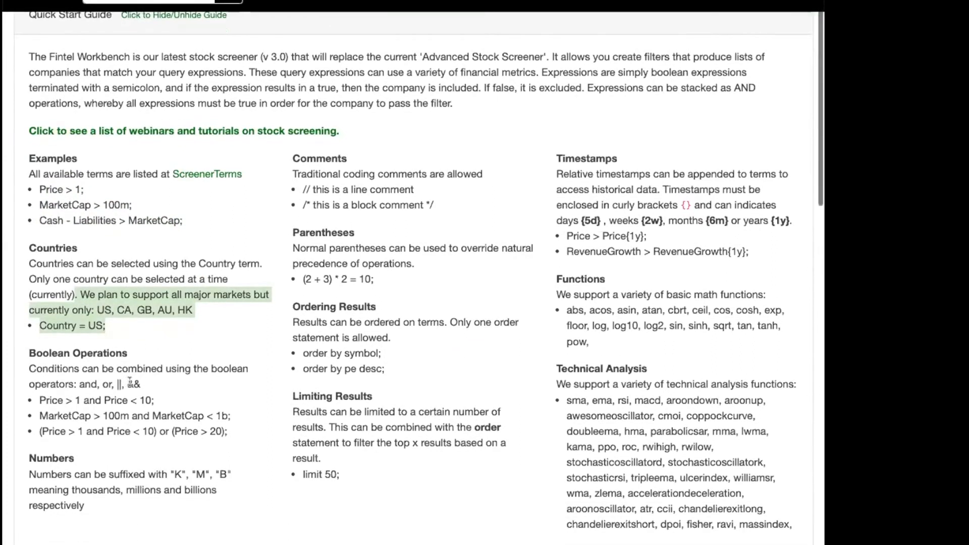
drag(40, 385, 182, 410)
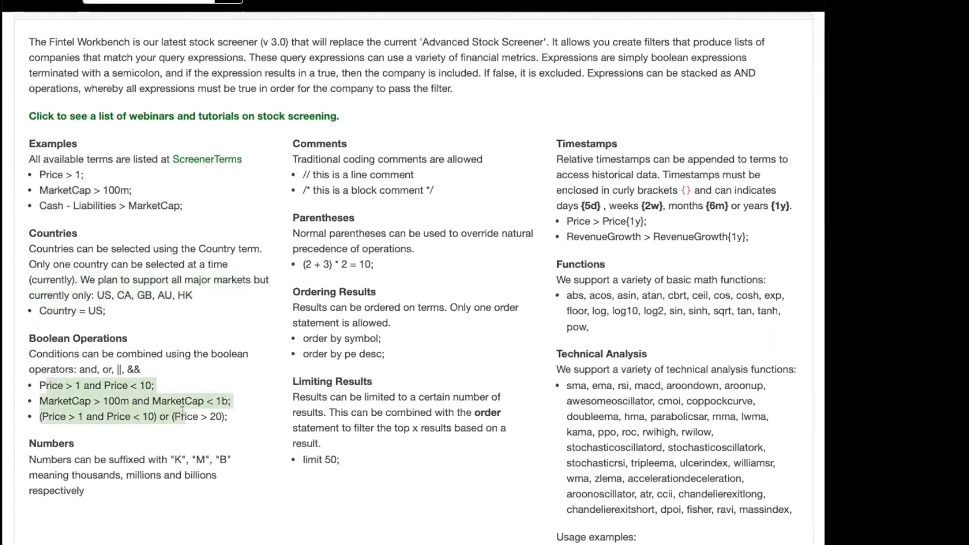
scroll(212, 217, down, 8)
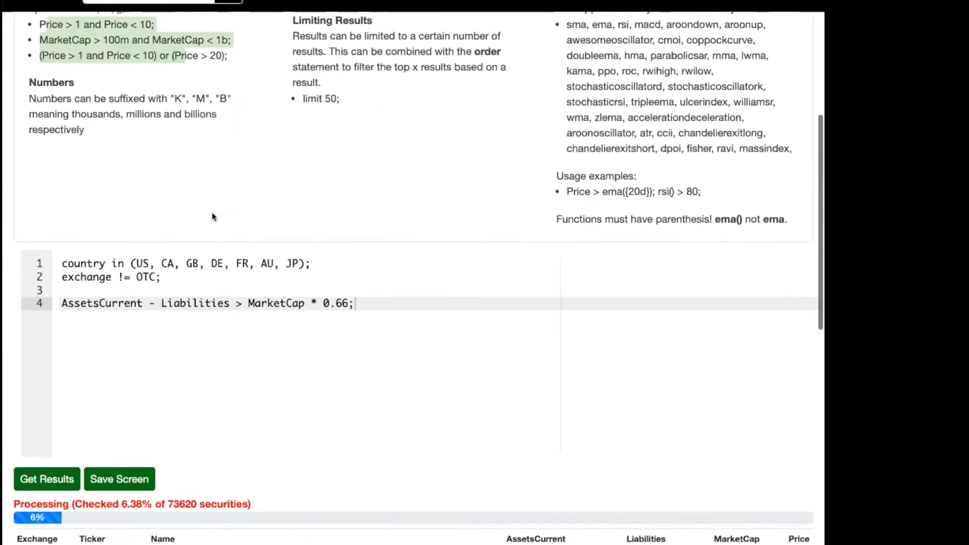
Add the condition "Price > 1 and Price < 10;" below the asset condition and run the screen, stopping it partway.
click(167, 241)
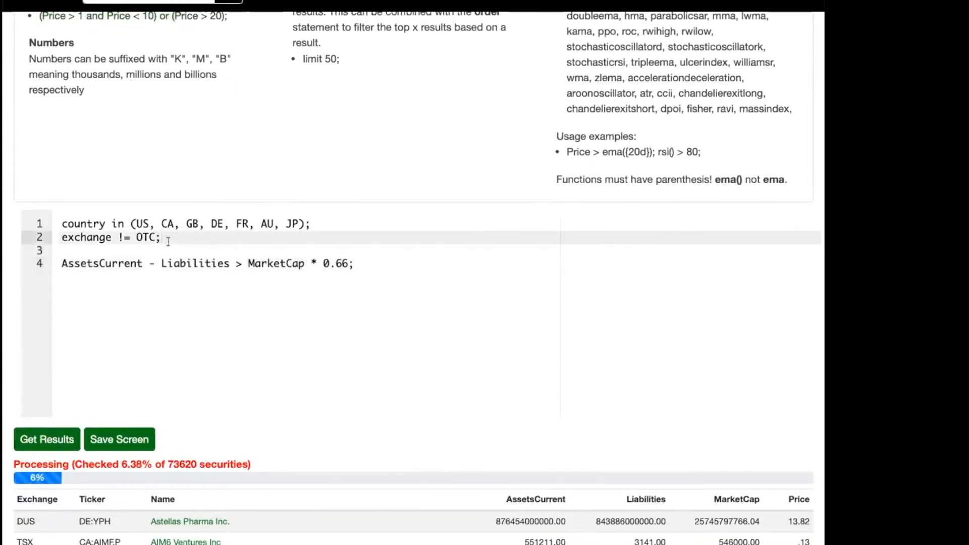
key(Down)
key(Down)
key(End)
key(Return)
key(Return)
text(Price > 1 and Price < 10;)
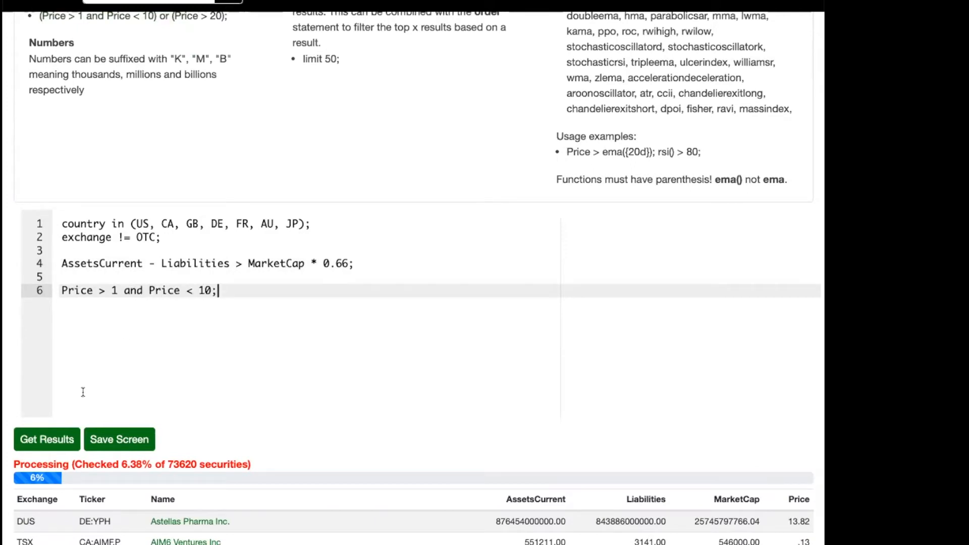
click(53, 437)
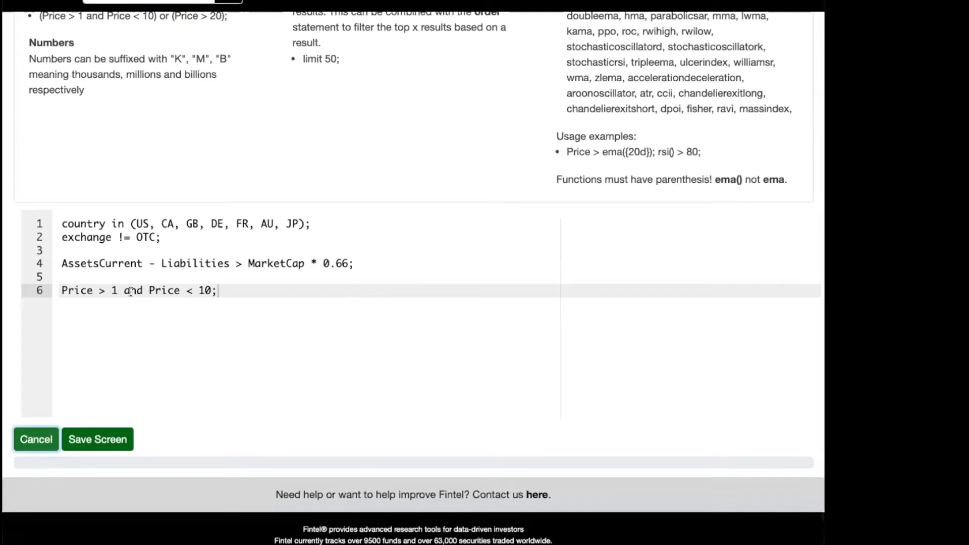
click(33, 435)
Split the combined price condition into two statements, "Price > 1;" and "Price < 10;", and run the screen.
drag(57, 291, 221, 292)
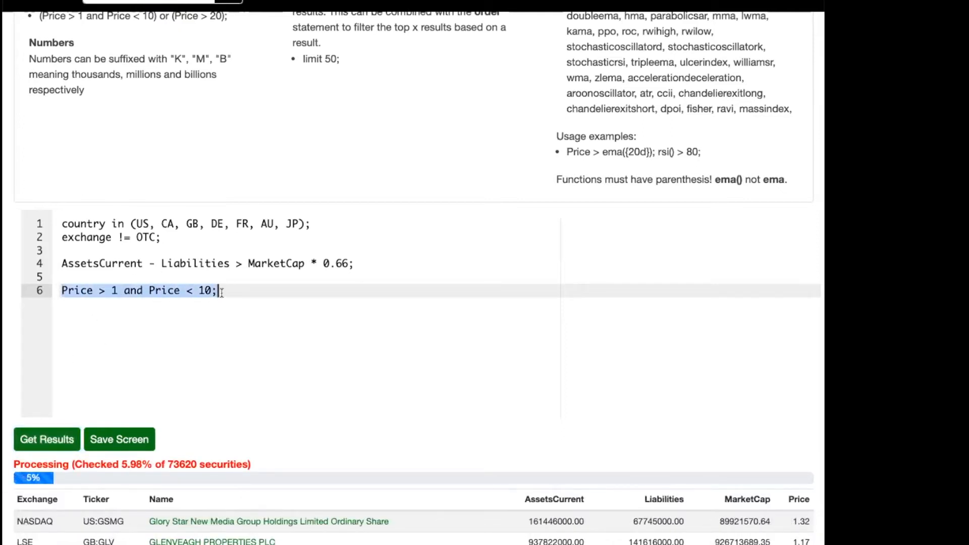
click(220, 292)
double_click(126, 291)
key(BackSpace)
key(BackSpace)
text(;)
key(Return)
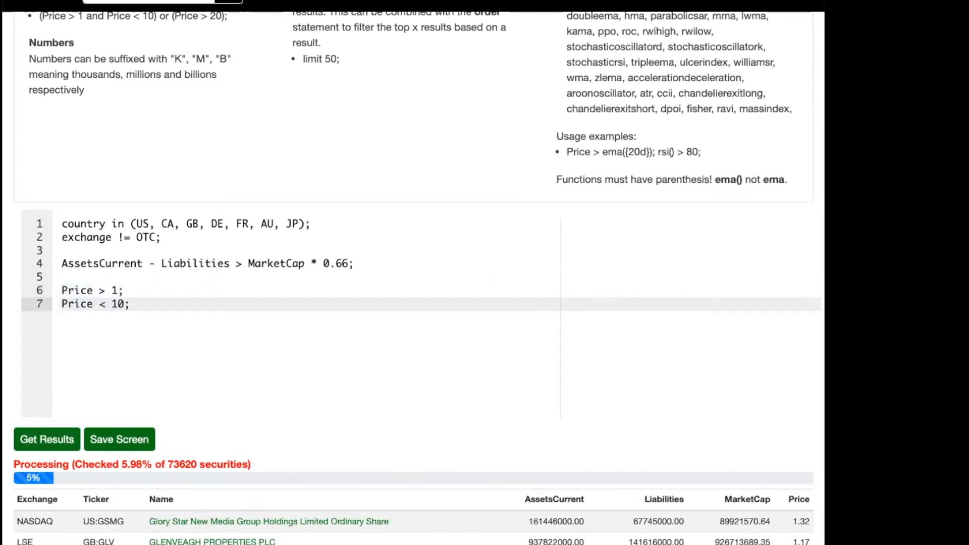
key(Up)
key(Up)
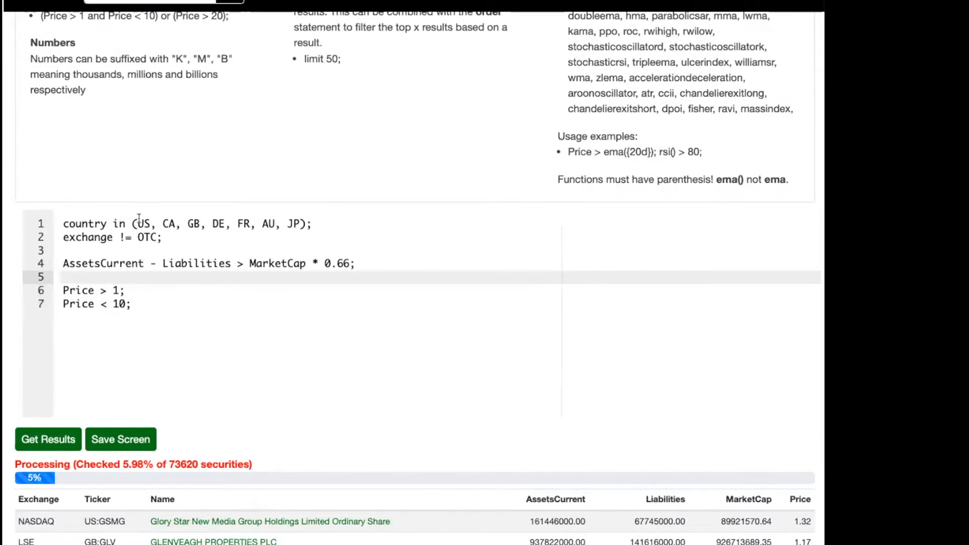
click(324, 218)
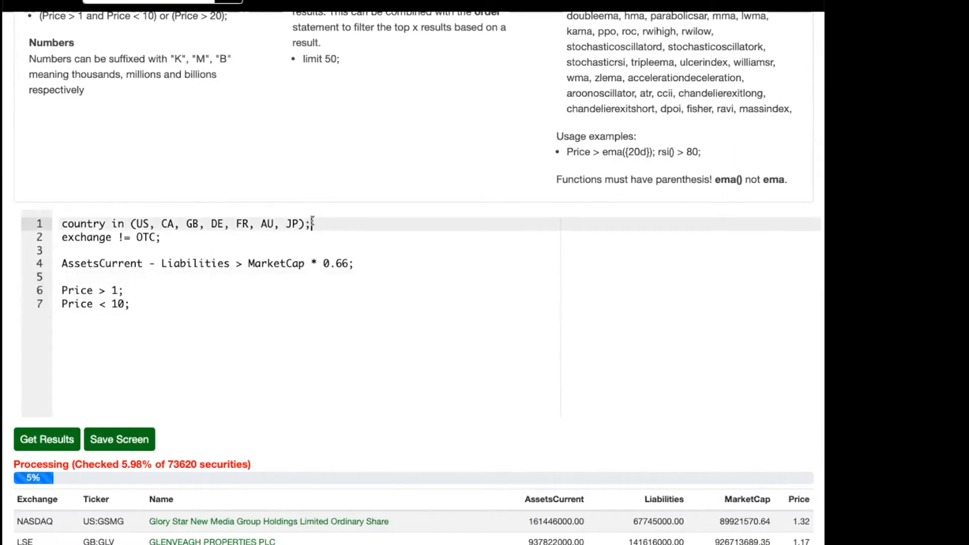
click(216, 291)
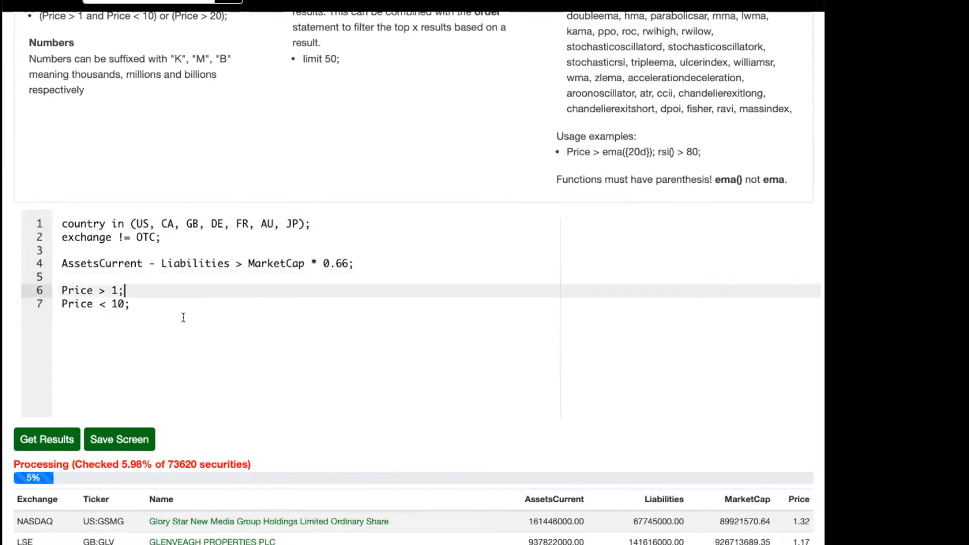
click(55, 437)
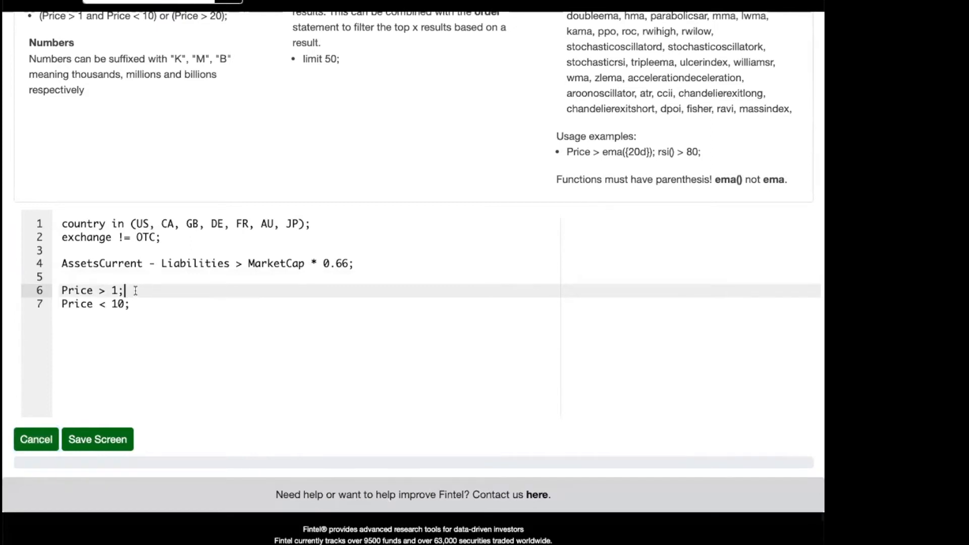
Rejoin the two price statements into the single condition "Price > 1 and Price < 10;".
key(Right)
key(BackSpace)
key(BackSpace)
text(an)
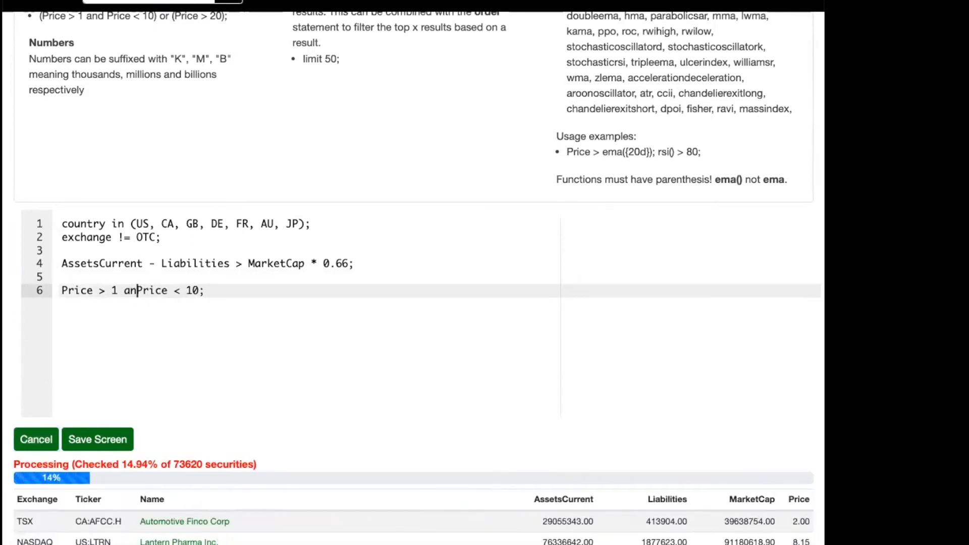
key(Up)
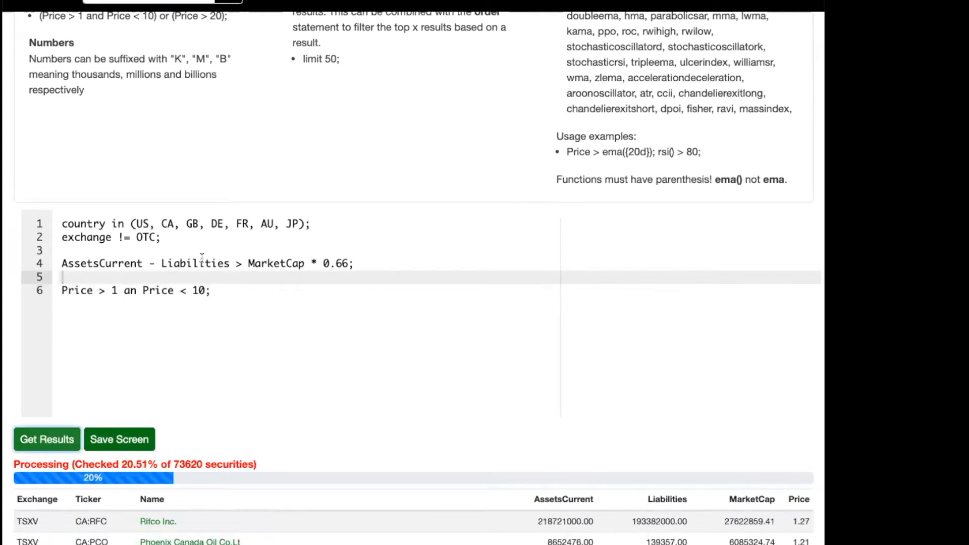
click(168, 290)
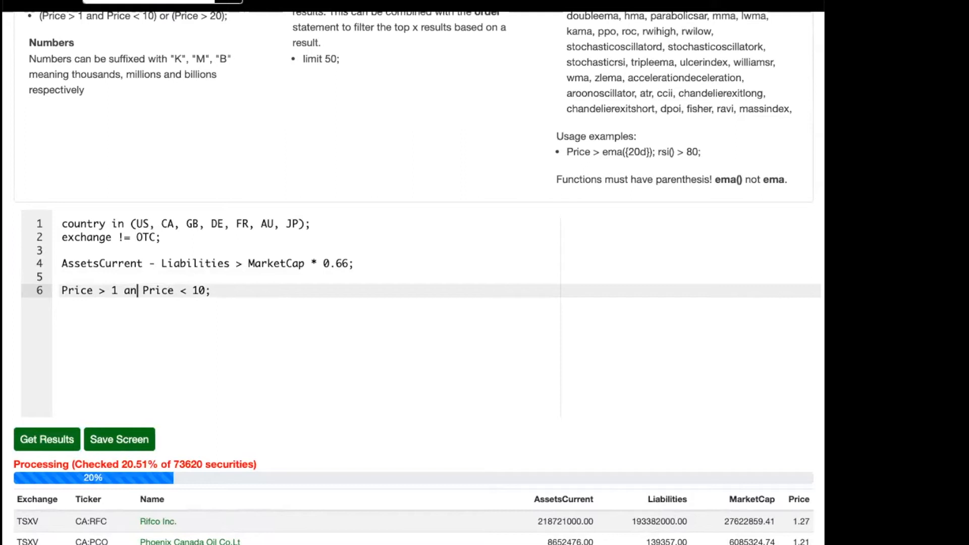
text(d)
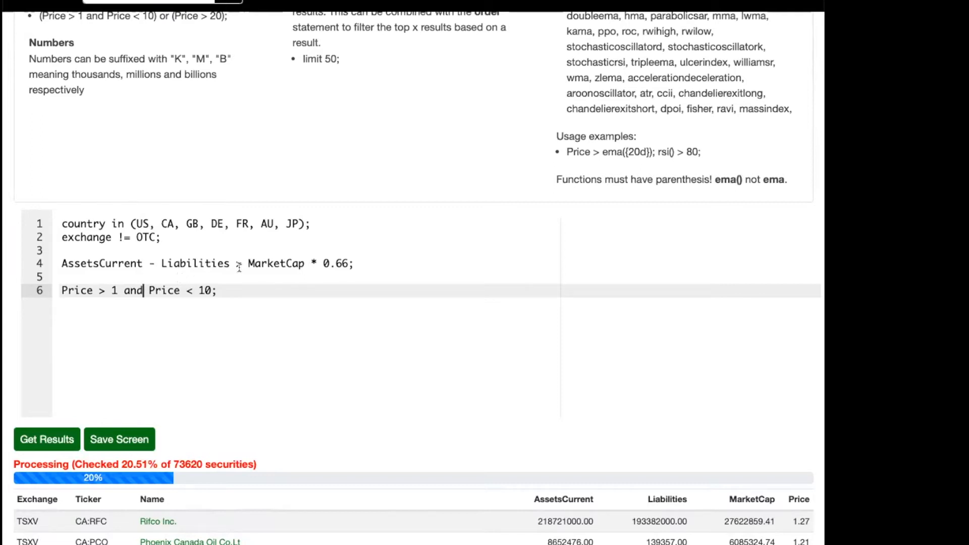
Reduce the country list to CA only and delete the "exchange != OTC;" line.
click(220, 276)
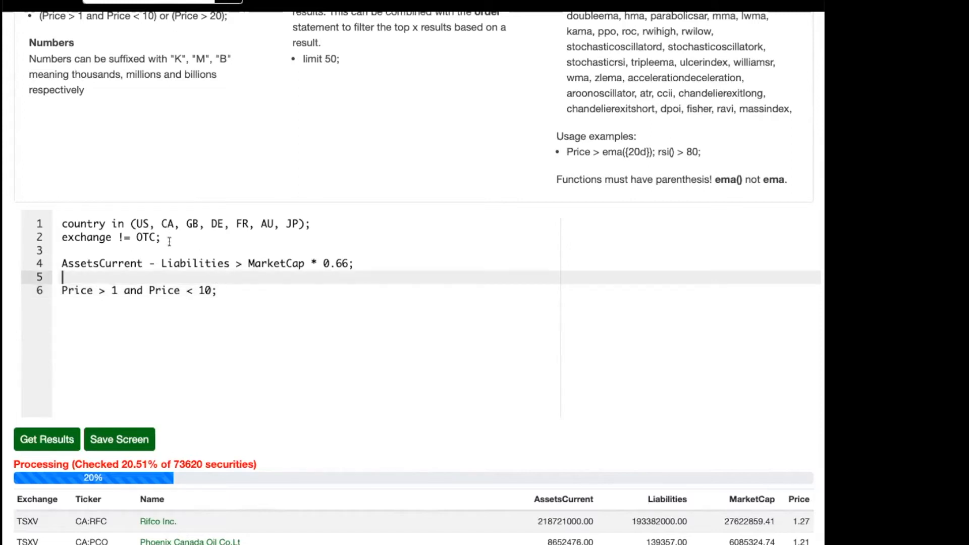
click(167, 263)
click(187, 223)
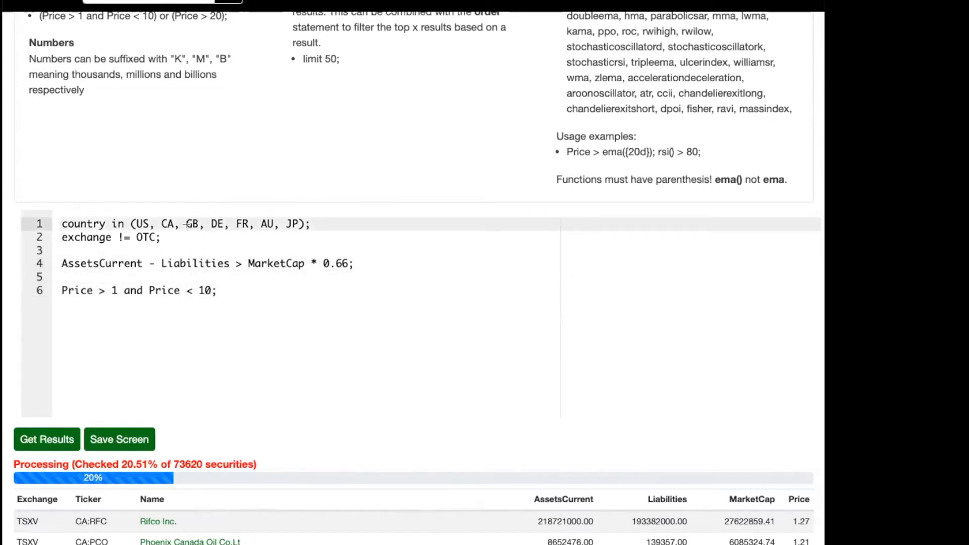
drag(135, 223, 276, 223)
key(BackSpace)
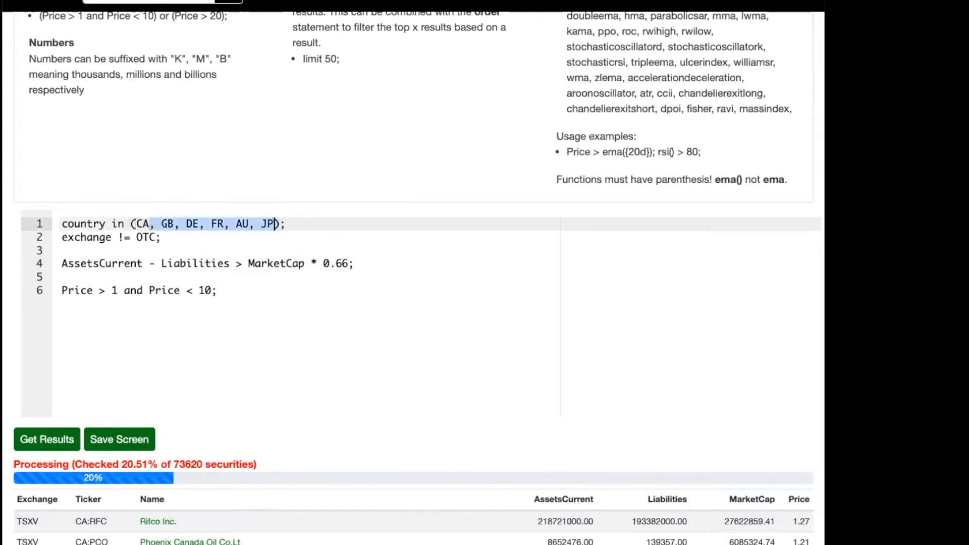
key(BackSpace)
key(Down)
key(super+Left)
key(shift+Down)
key(BackSpace)
key(Down)
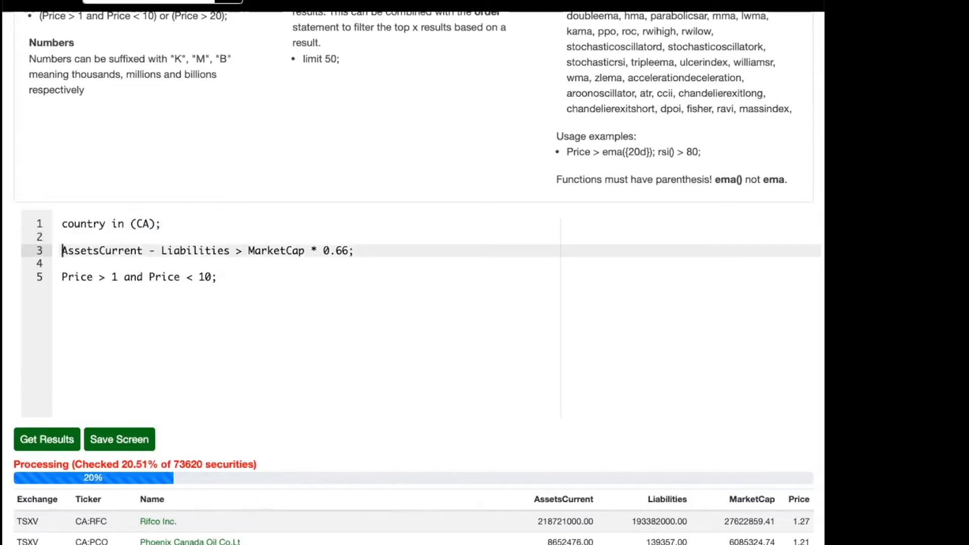
Shorten the price condition to "Price > 1;" and run the Canadian screen.
key(Down)
key(Down)
key(Right)
key(Right)
key(Right)
key(Right)
key(Right)
key(Right)
key(Right)
key(Right)
key(Right)
key(shift+Right)
key(shift+Right)
key(shift+Right)
key(shift+Right)
key(shift+Right)
key(shift+Right)
key(shift+Right)
key(shift+Right)
key(shift+Right)
key(shift+Right)
key(shift+Right)
key(shift+Right)
key(shift+Right)
key(shift+Right)
key(shift+Right)
key(shift+Right)
key(shift+Left)
key(BackSpace)
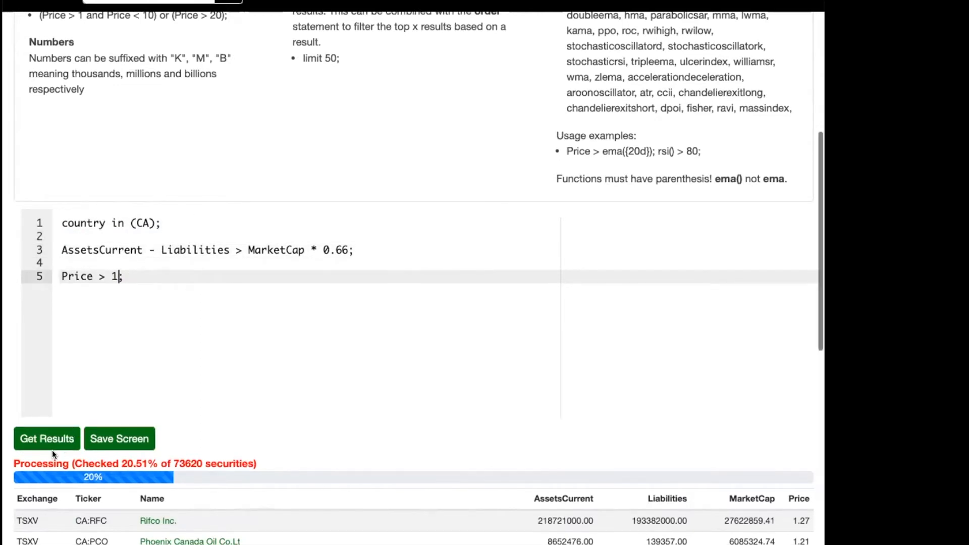
click(52, 448)
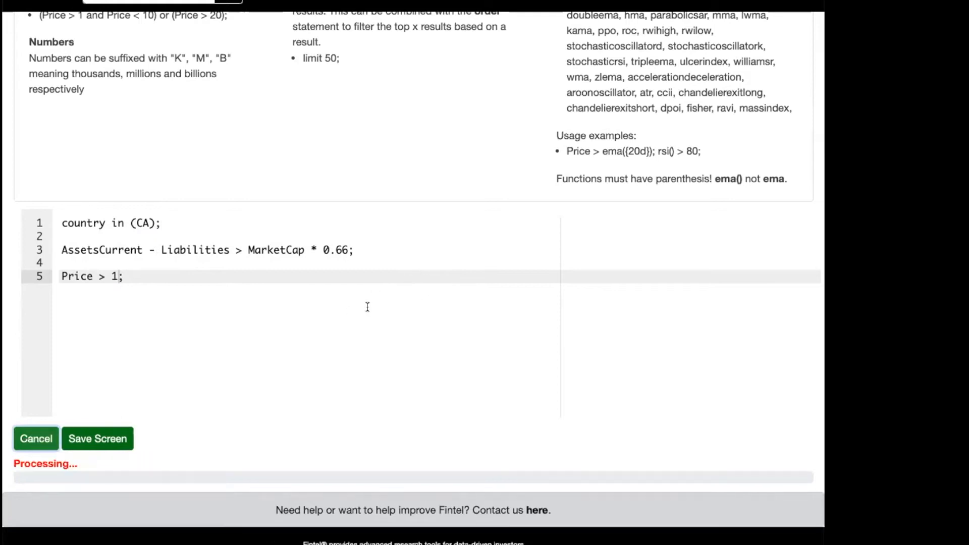
scroll(368, 307, down, 5)
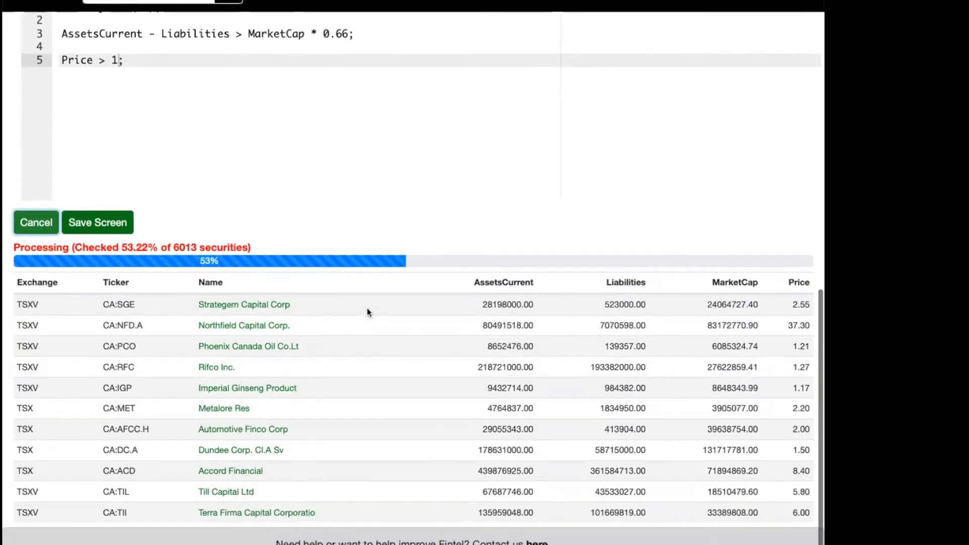
scroll(368, 312, up, 3)
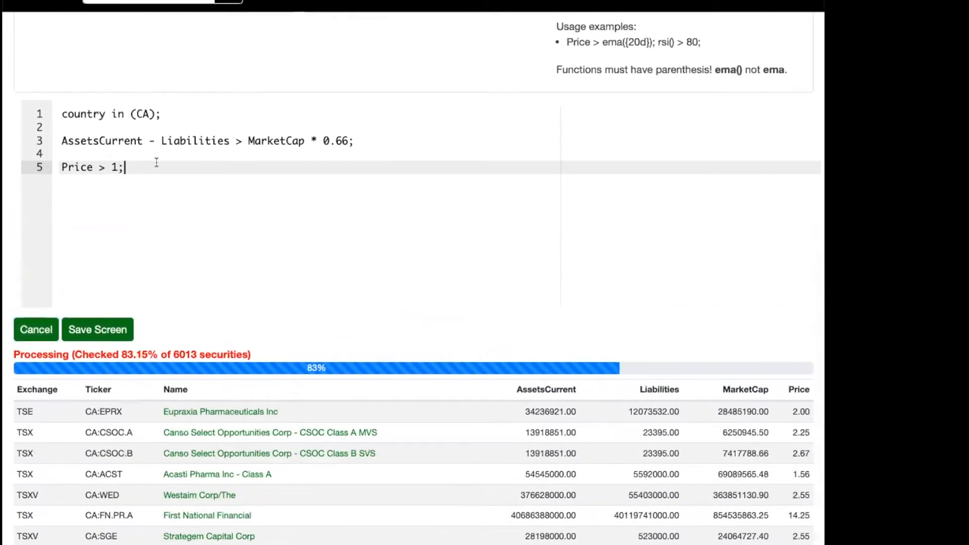
Comment out the AssetsCurrent - Liabilities condition with // and rerun the Canadian screen.
click(132, 141)
click(61, 140)
text(//)
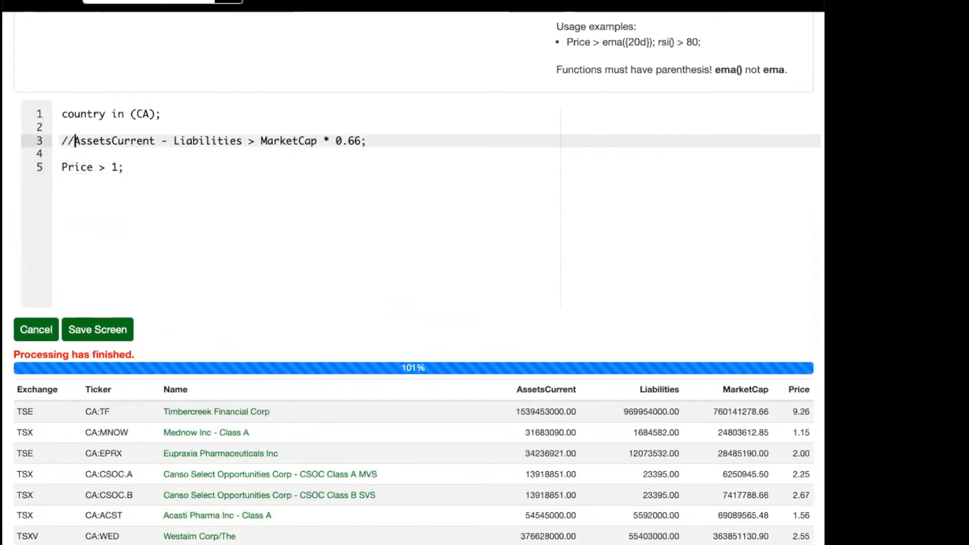
key(BackSpace)
key(BackSpace)
text(//)
click(36, 329)
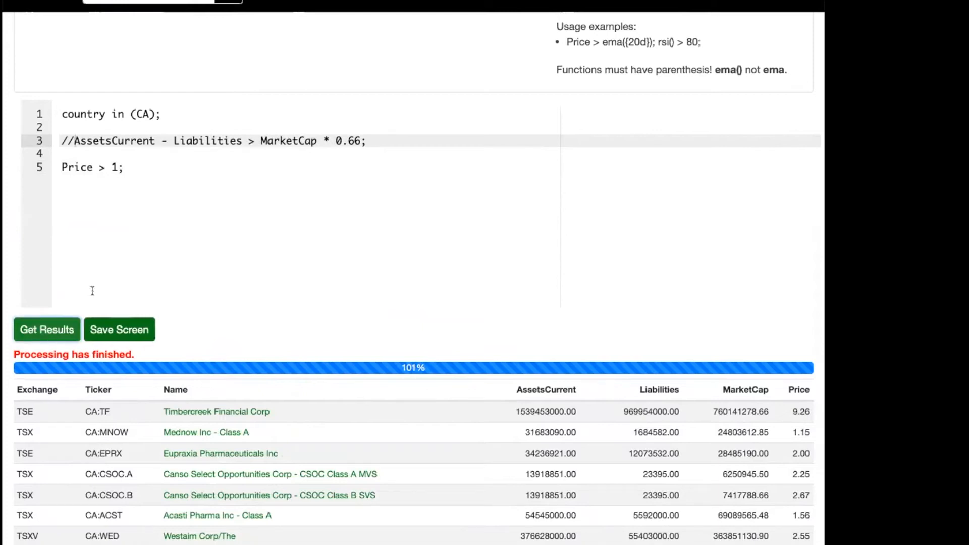
click(47, 330)
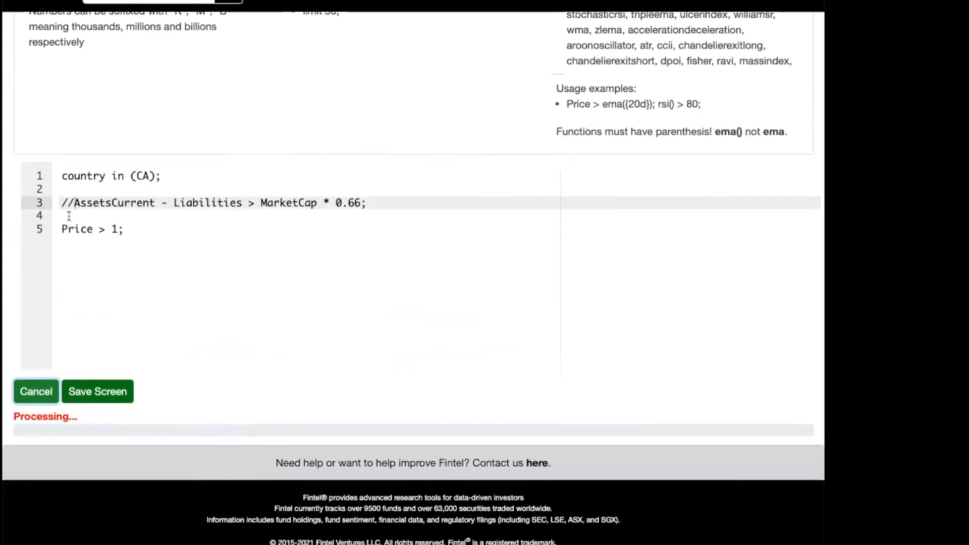
click(70, 216)
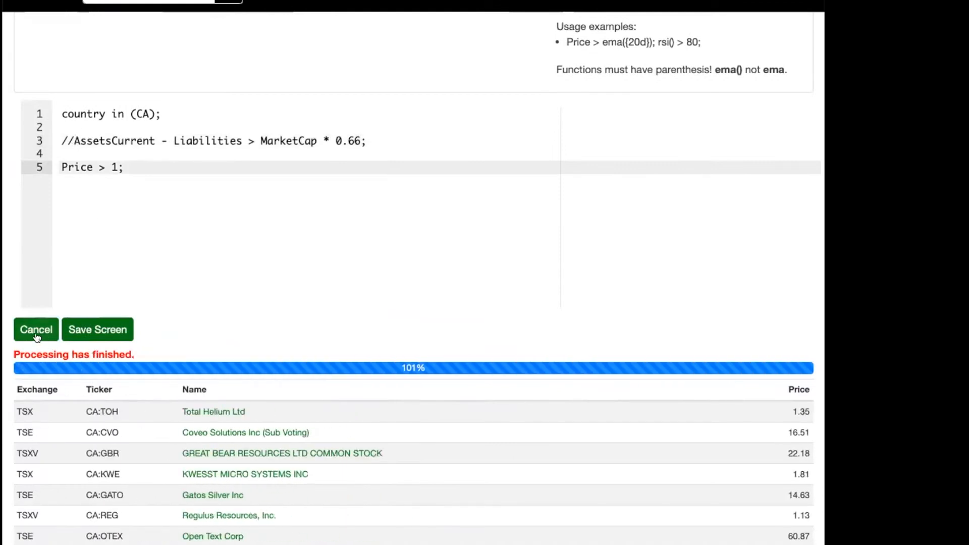
Replace the line comment on the AssetsCurrent condition with a multi-line /* */ block comment and run the screen.
click(35, 329)
click(65, 141)
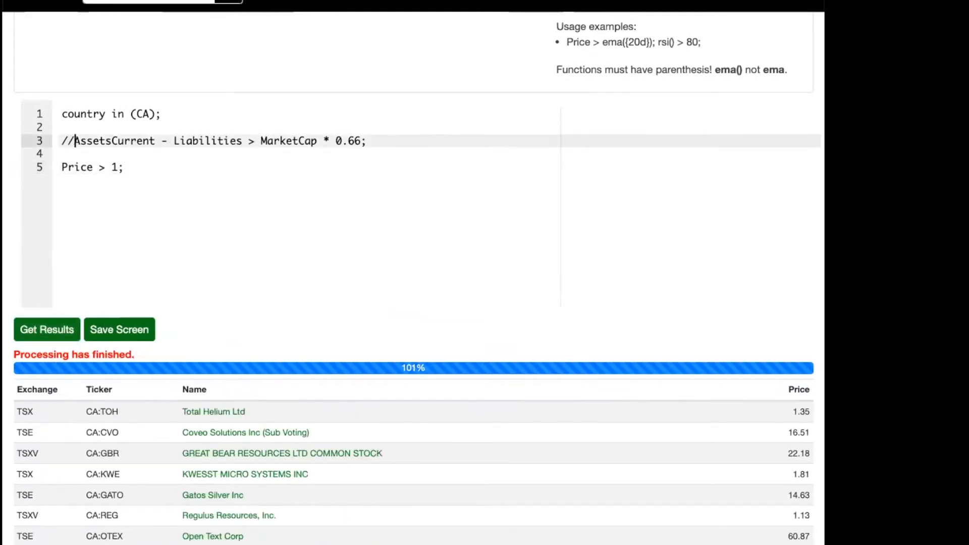
key(Delete)
key(Delete)
text(/*)
key(Return)
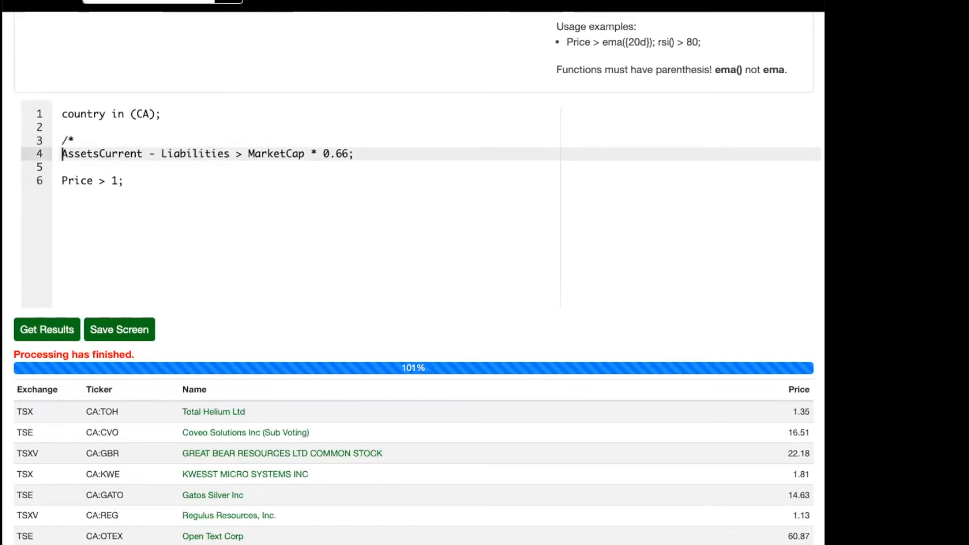
text(*)
key(End)
key(Return)
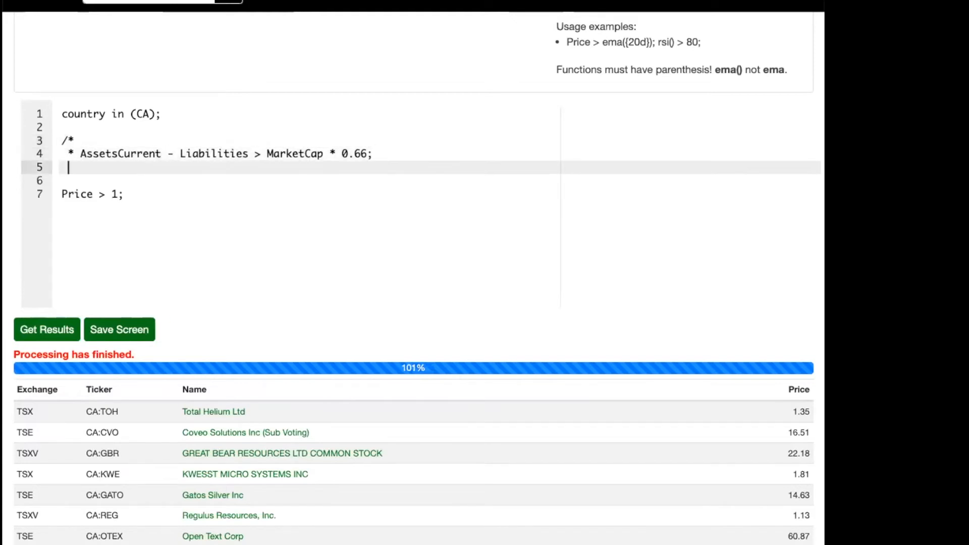
text(*/)
click(36, 323)
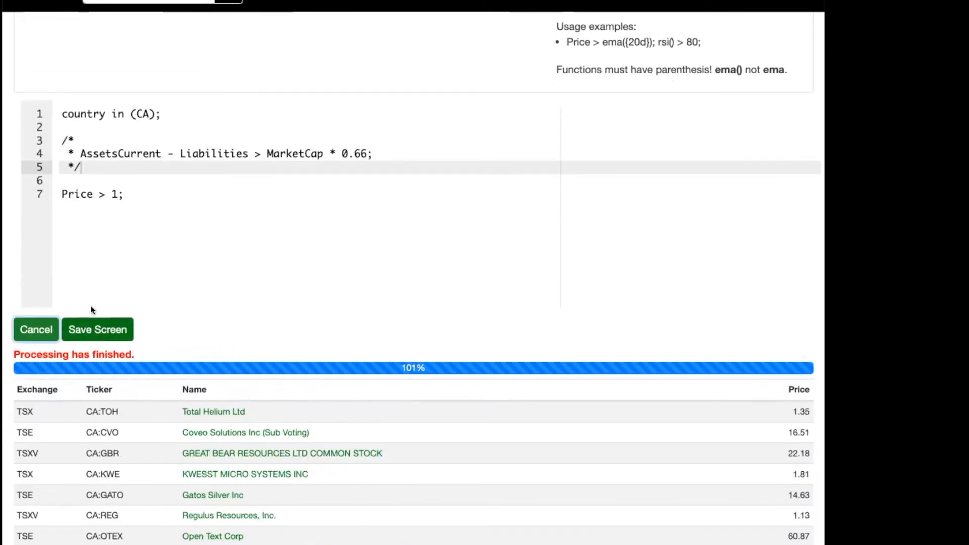
scroll(106, 293, up, 8)
scroll(151, 276, down, 6)
drag(80, 251, 389, 250)
key(Up)
key(Up)
key(Return)
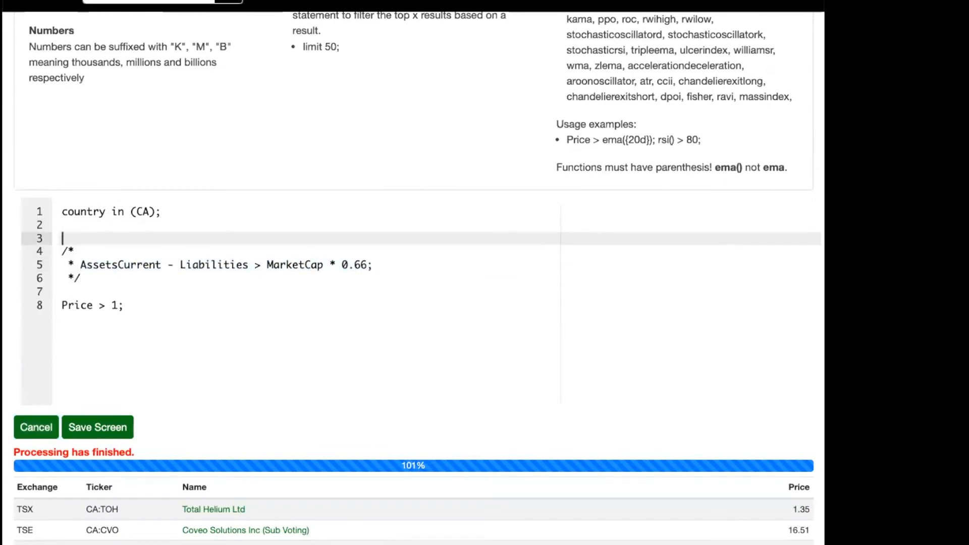
key(Down)
key(shift+Down)
key(shift+Right)
key(shift+Right)
key(shift+Right)
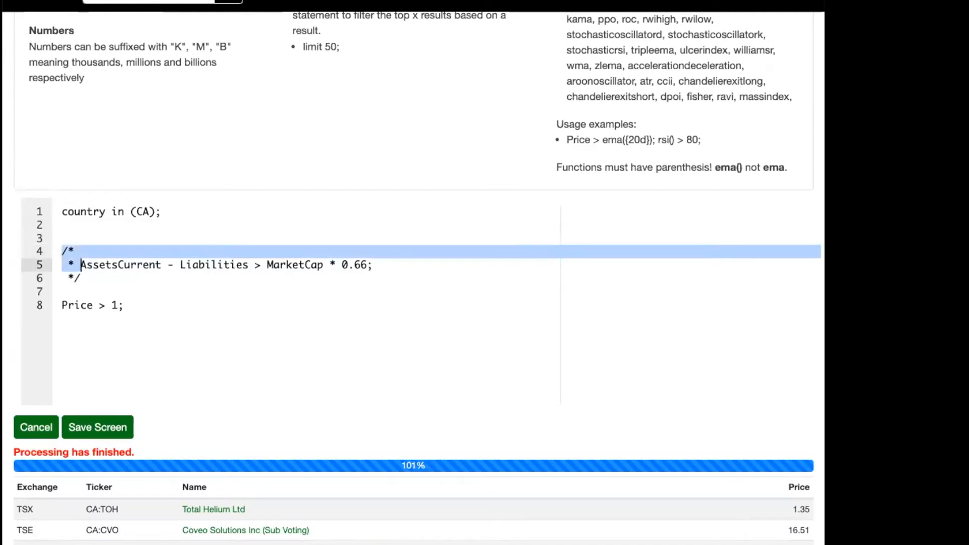
key(BackSpace)
key(Down)
key(Up)
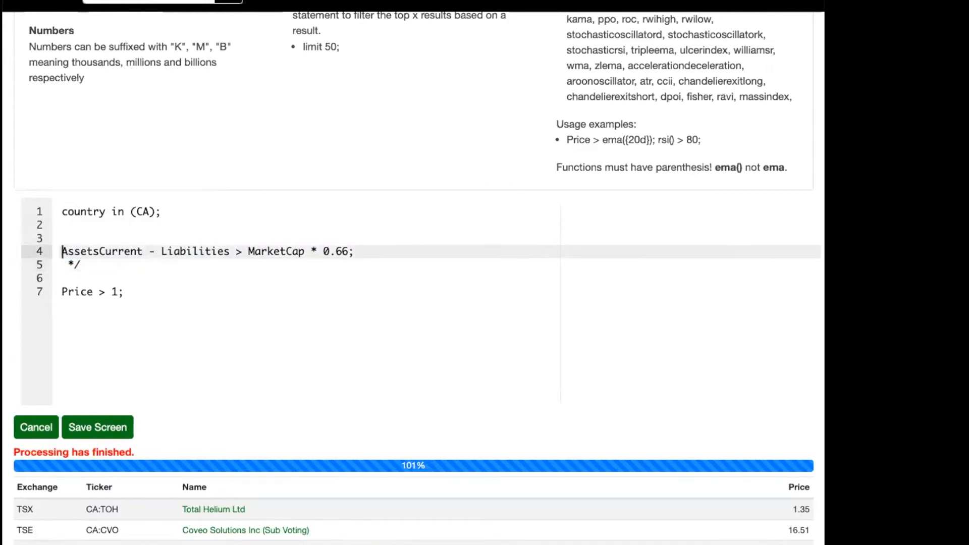
key(ctrl+z)
key(ctrl+z)
Add the condition "Asset > 0;" on its own line above the Price condition.
key(Up)
key(Down)
key(Down)
key(Down)
key(Down)
key(Down)
key(Up)
key(Up)
key(Down)
key(Down)
key(Return)
text(Asset > 0;)
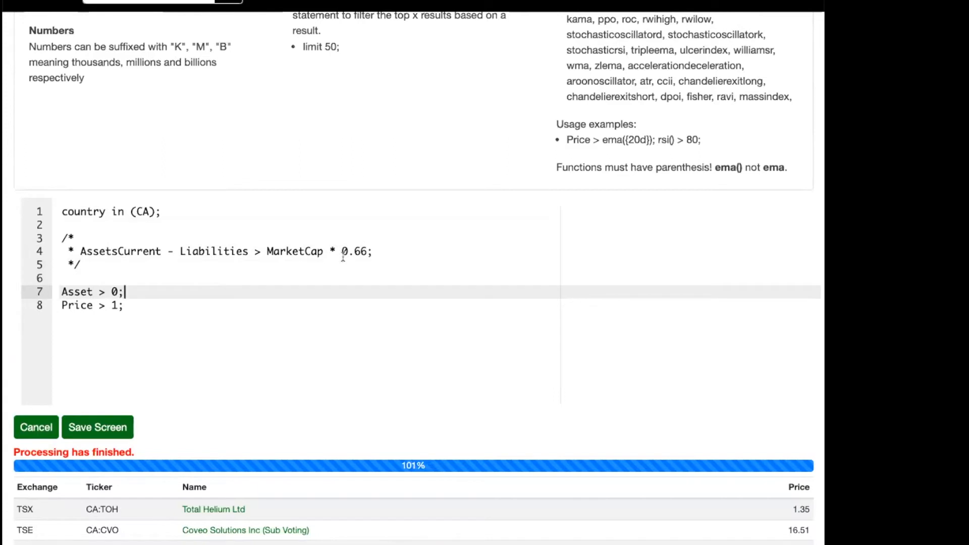
Change the country list from Canada to US and run the screen.
drag(129, 290, 44, 292)
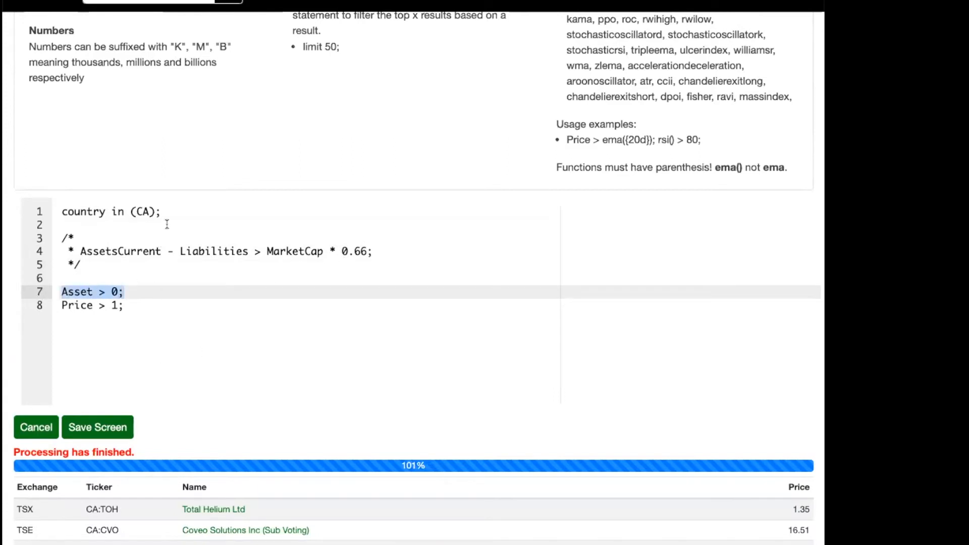
click(161, 205)
double_click(138, 211)
text(US)
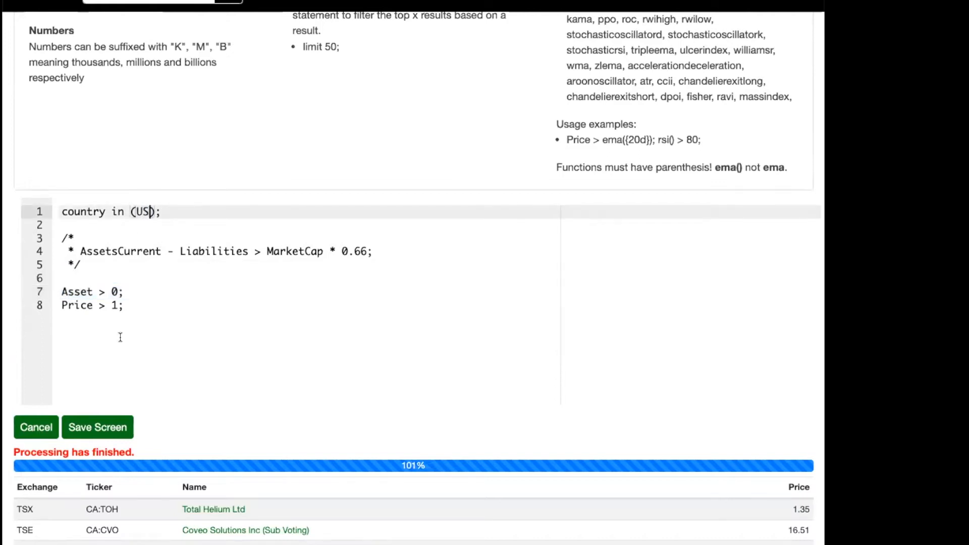
click(36, 427)
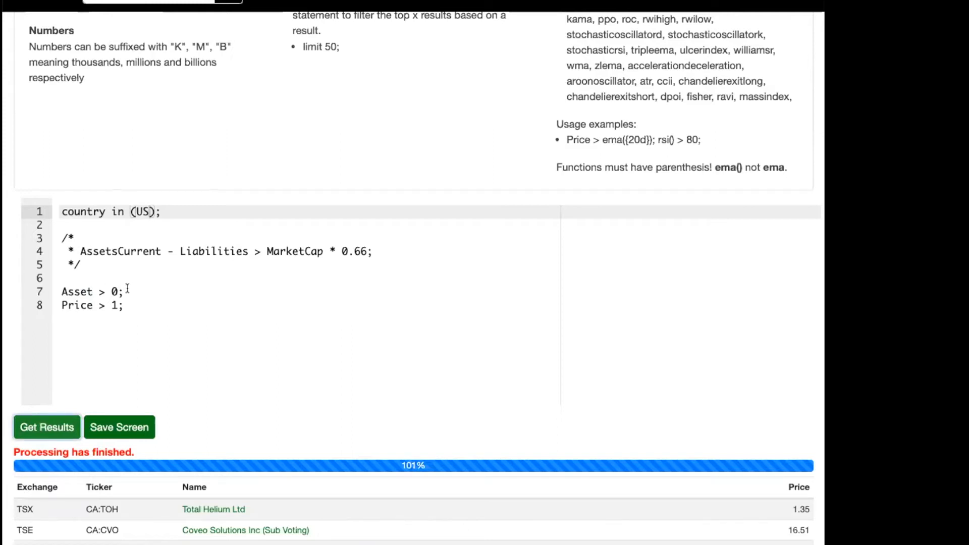
click(54, 417)
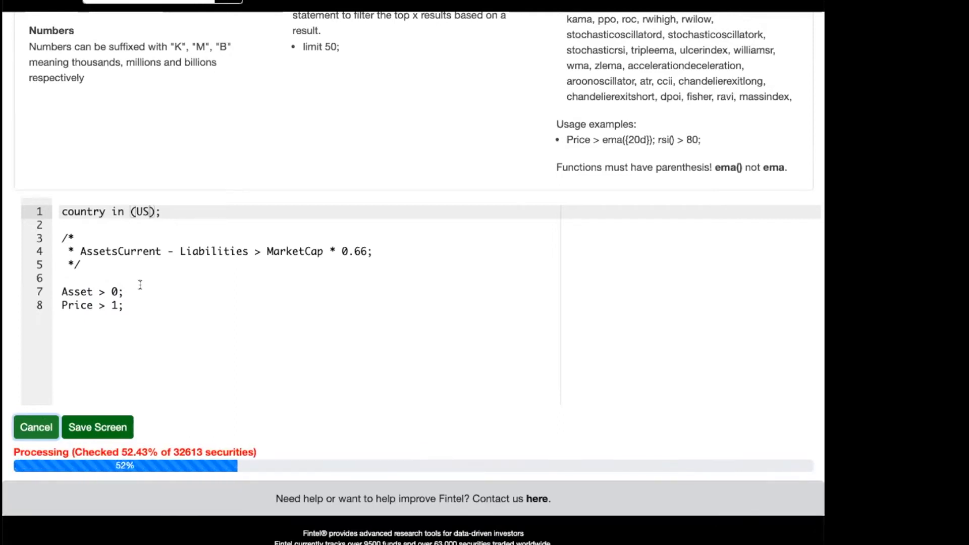
Rewrite the country condition as "country = US;" and run the screen again.
click(131, 293)
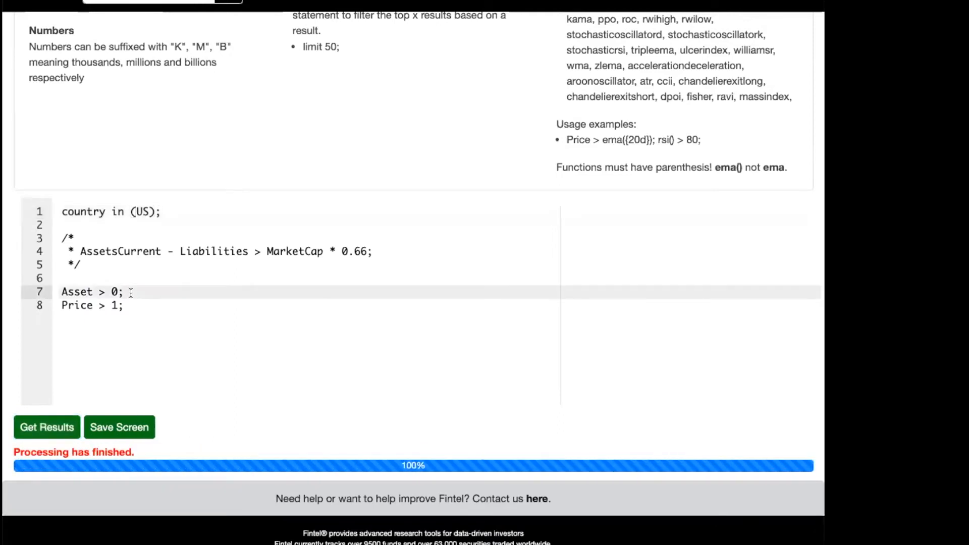
key(Up)
key(Up)
key(Up)
key(Up)
key(Down)
key(Down)
key(Down)
key(Down)
key(Up)
key(Up)
key(Up)
key(Up)
key(Up)
key(Up)
key(shift+Right)
key(shift+Right)
key(shift+Right)
key(shift+Right)
key(shift+Right)
key(shift+Right)
key(shift+Right)
key(shift+Right)
text(= US:)
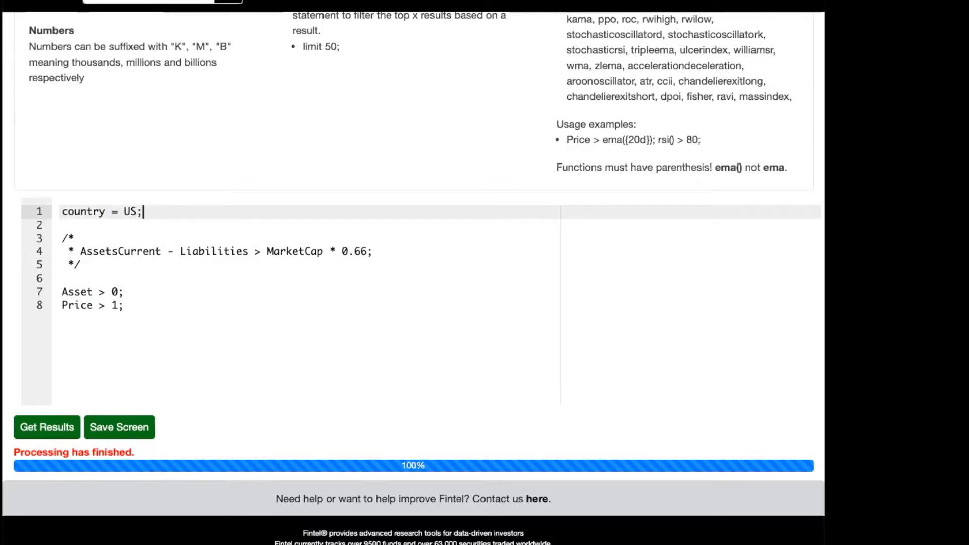
scroll(118, 300, down, 1)
click(61, 401)
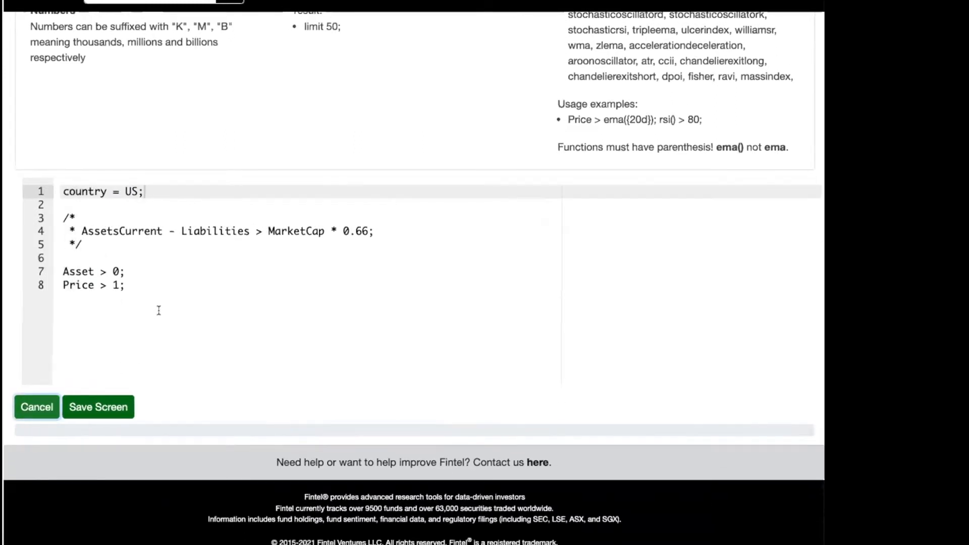
Correct the term Asset to Assets in the "> 0" condition and rerun the US screen.
click(93, 271)
text(s)
click(43, 396)
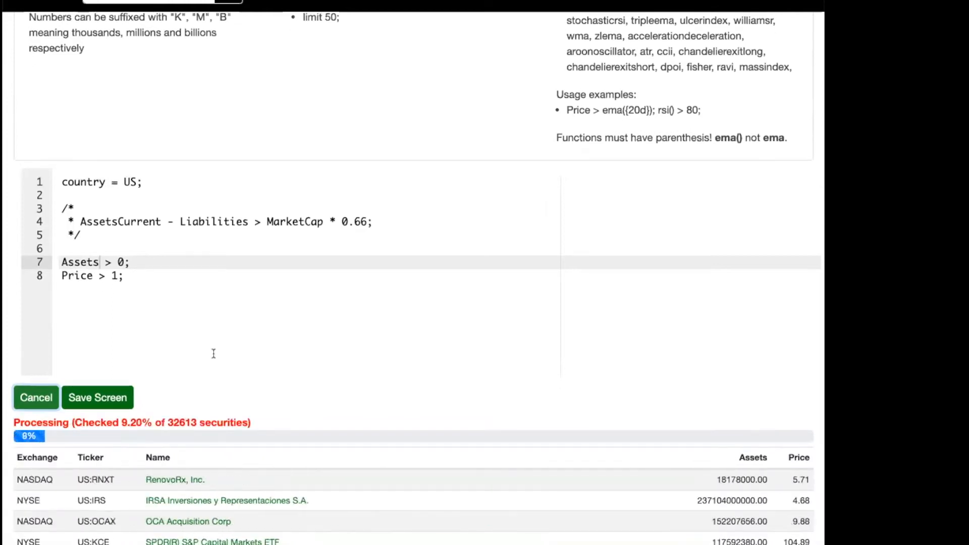
click(53, 396)
Consult the guide's number suffixes and add the condition "marketCap > 1b;" below the Price condition.
scroll(139, 239, up, 3)
scroll(139, 240, up, 9)
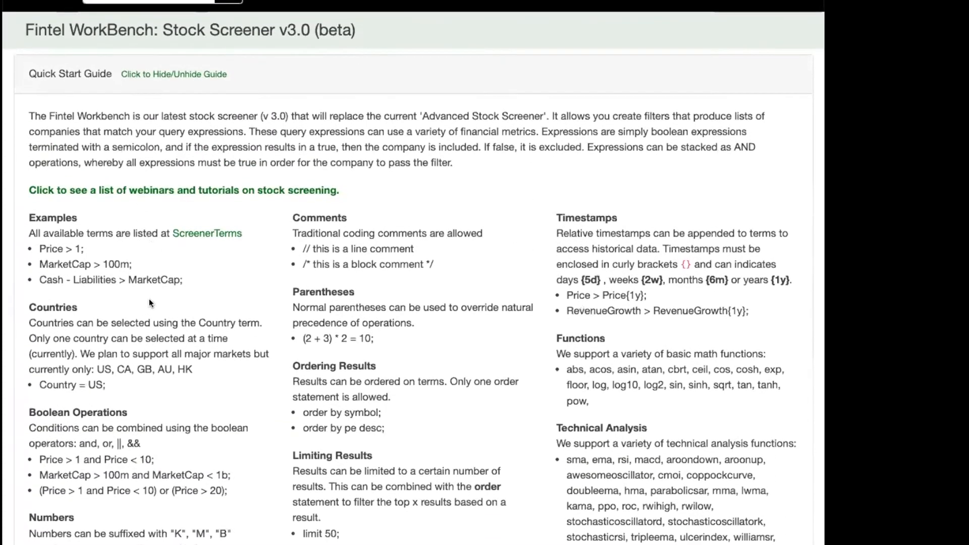
scroll(150, 299, down, 2)
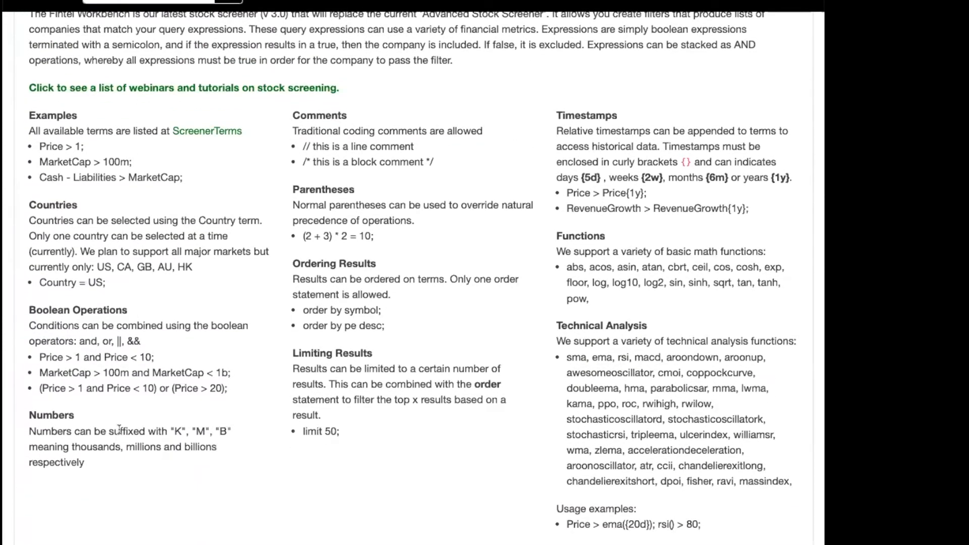
scroll(119, 429, down, 4)
key(Down)
key(Return)
text(marketCap)
text( > 100m)
text(;)
key(Left)
key(BackSpace)
key(BackSpace)
key(BackSpace)
text(b)
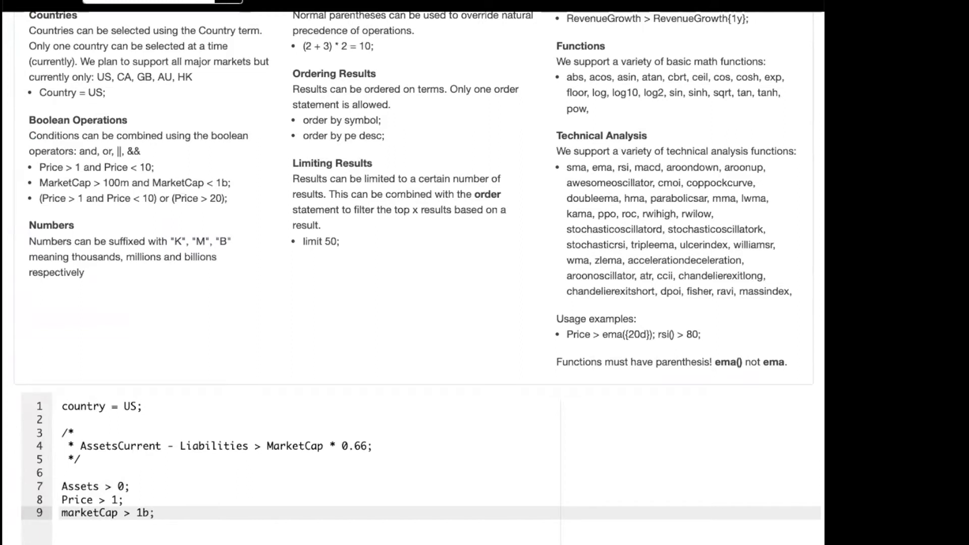
drag(103, 257, 140, 257)
scroll(162, 233, up, 4)
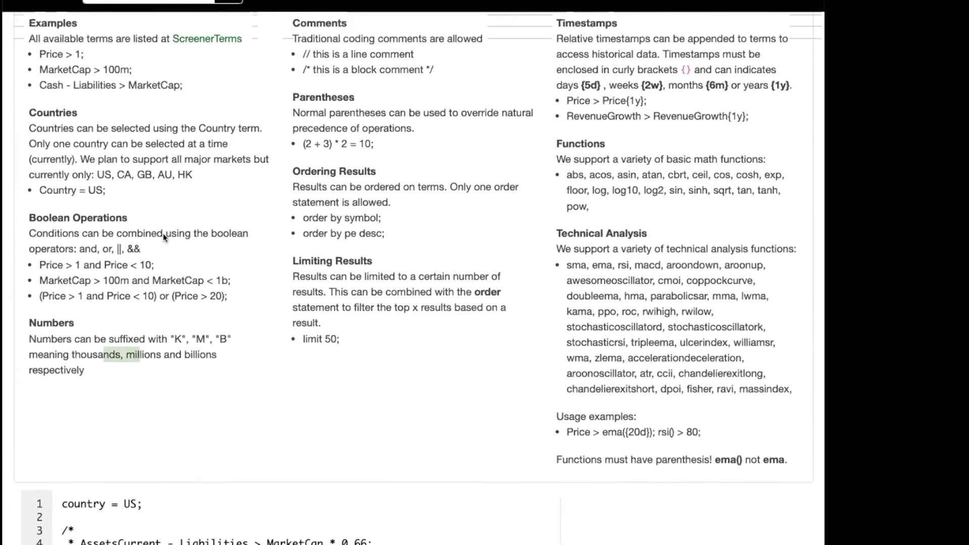
scroll(163, 233, down, 3)
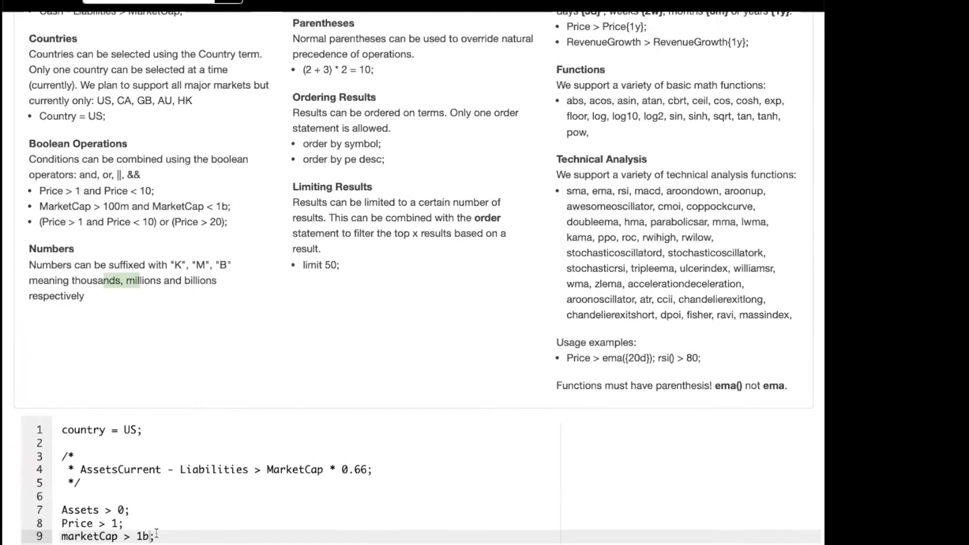
Replace the Assets, Price and marketCap conditions with the single condition "croic > 0.05;".
click(157, 533)
click(196, 517)
key(Up)
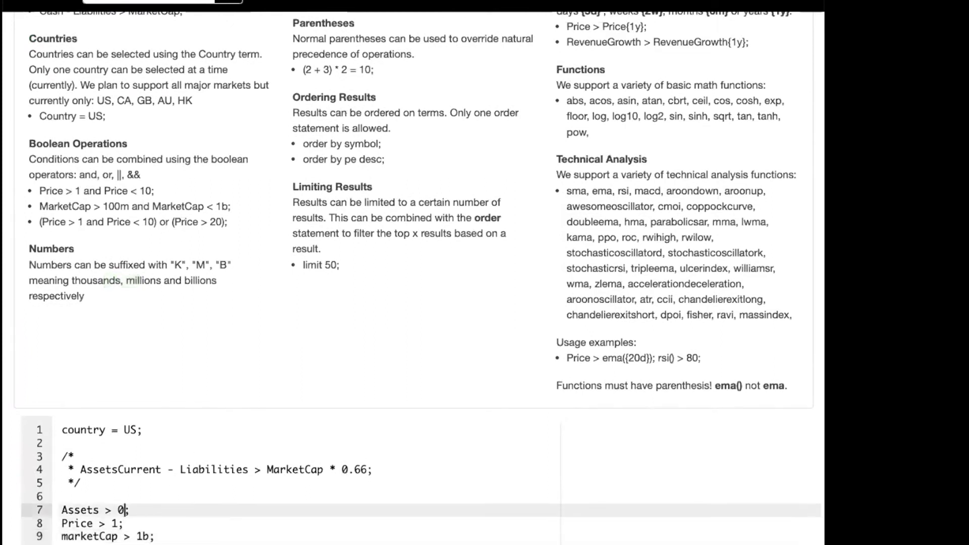
key(Home)
key(shift+Down)
key(shift+Down)
key(shift+End)
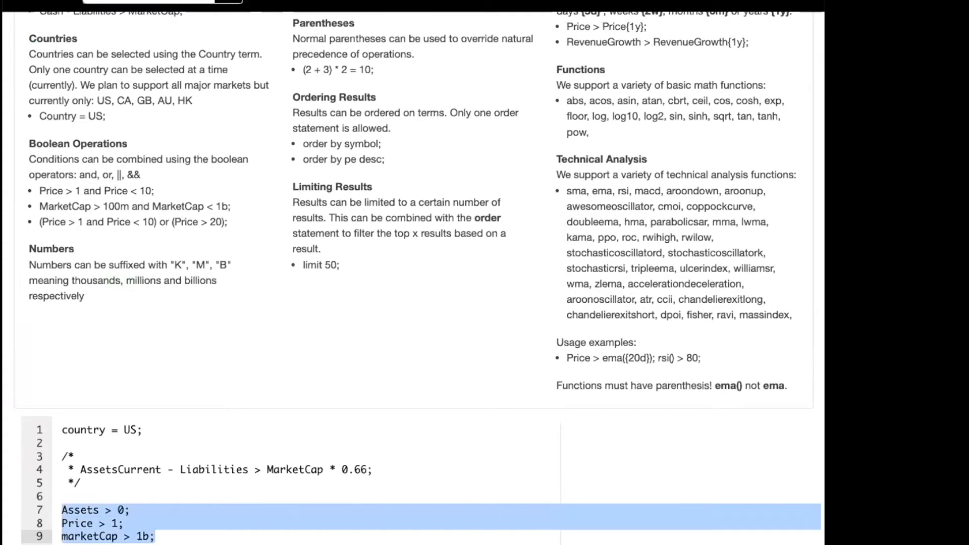
text(croic >)
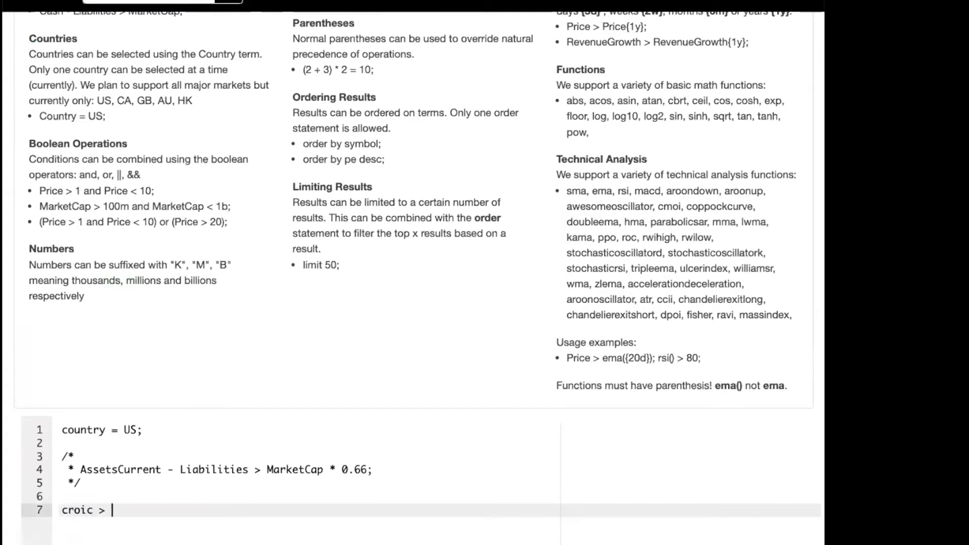
text( 0.05;)
Add the statement "order by croic;" below the croic condition and run the screen.
key(Return)
text(rde)
key(BackSpace)
key(BackSpace)
key(BackSpace)
text(rder by croic;)
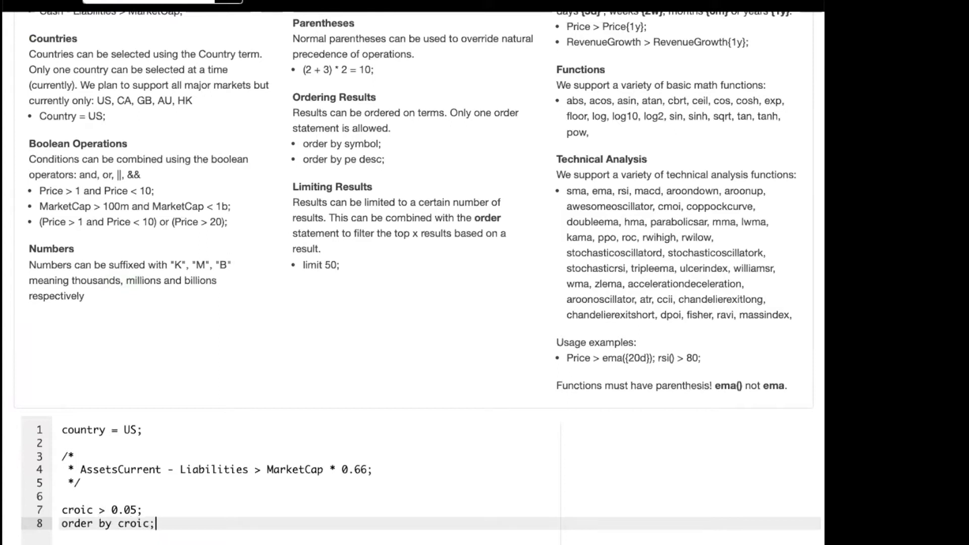
scroll(207, 508, down, 3)
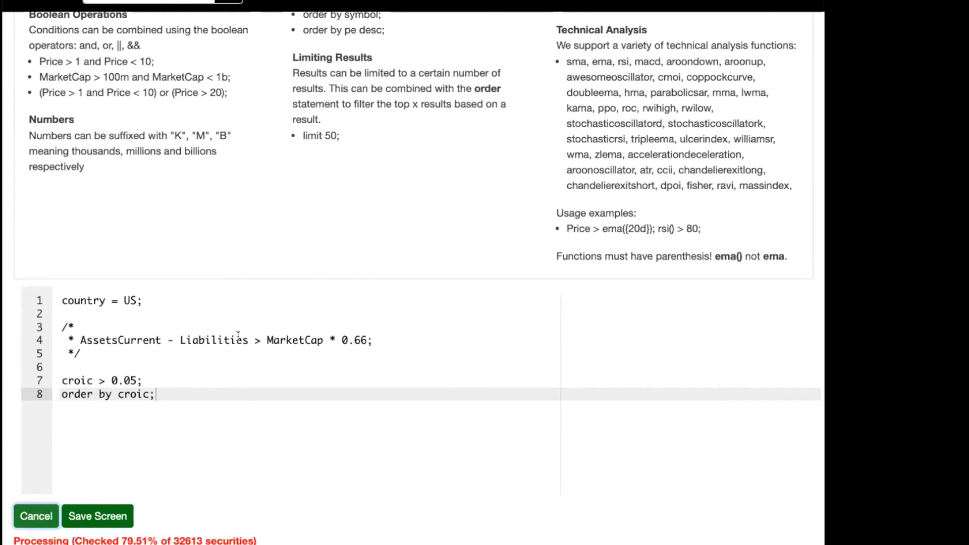
scroll(238, 336, down, 2)
scroll(238, 336, down, 3)
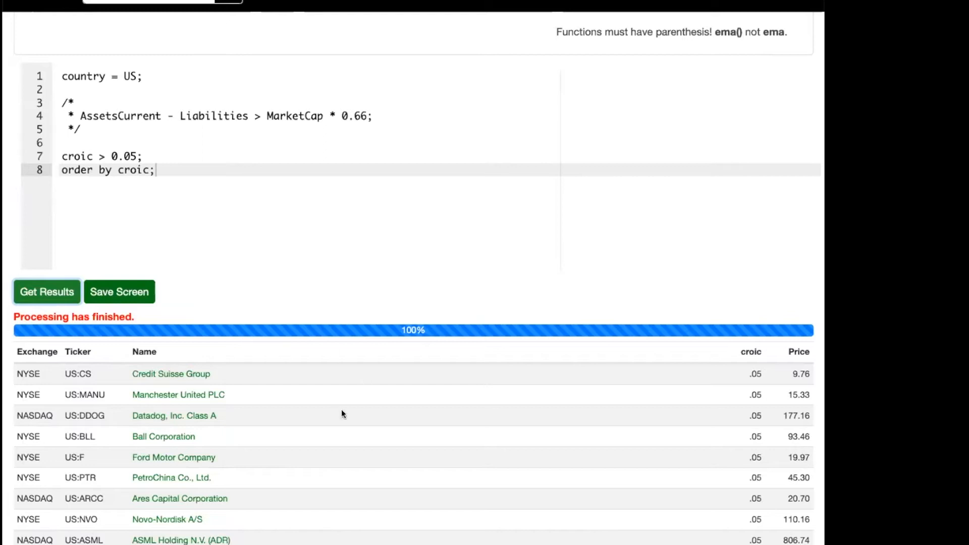
Examine the croic column in the results against the croic condition and the order by statement.
scroll(392, 404, down, 1)
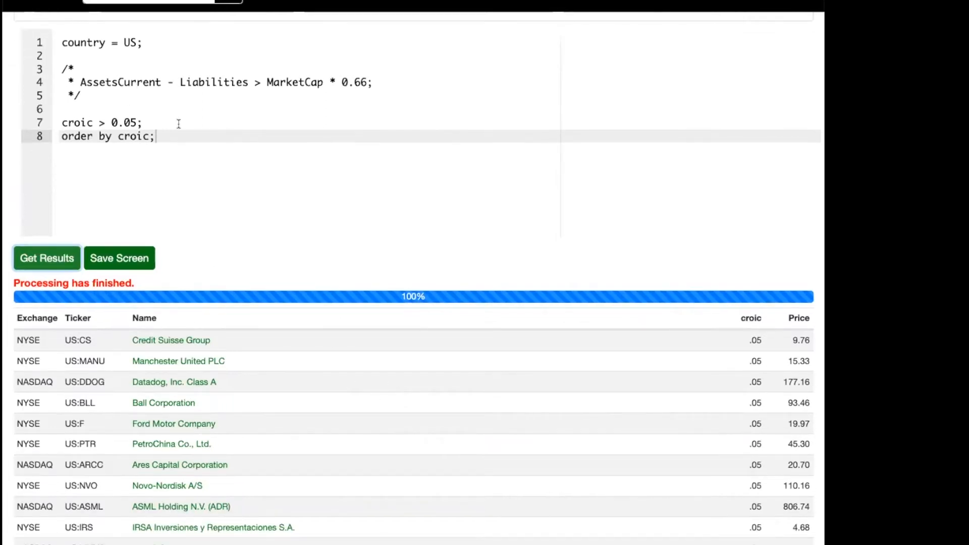
drag(61, 135, 116, 132)
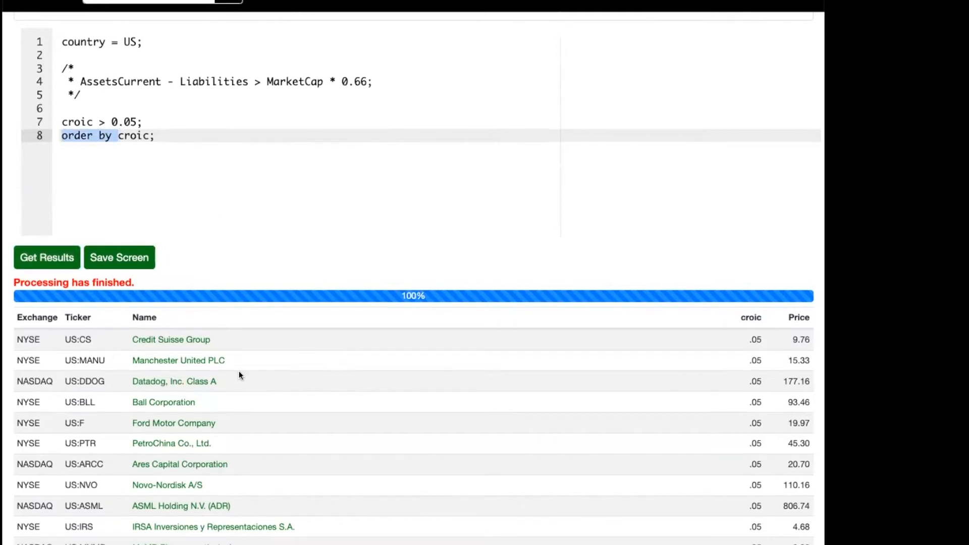
drag(56, 122, 151, 120)
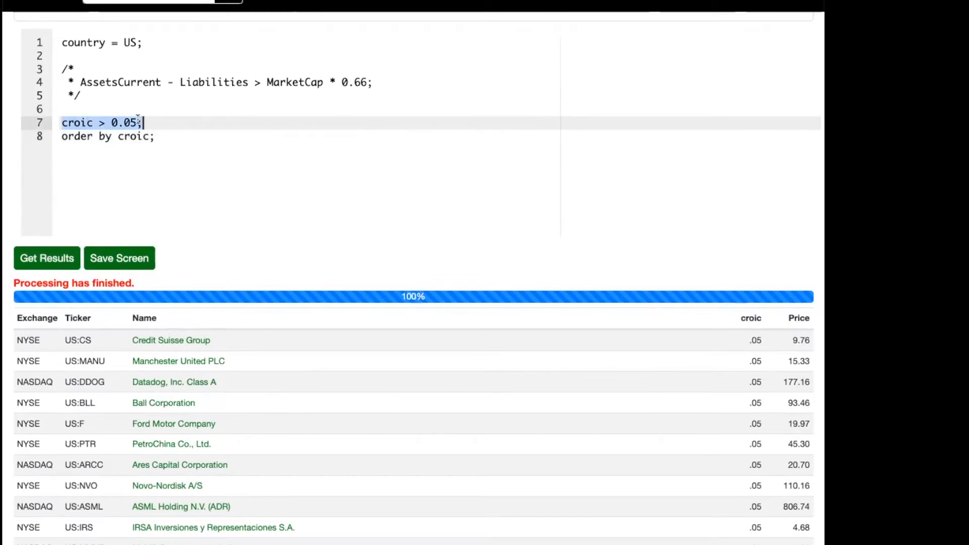
click(138, 122)
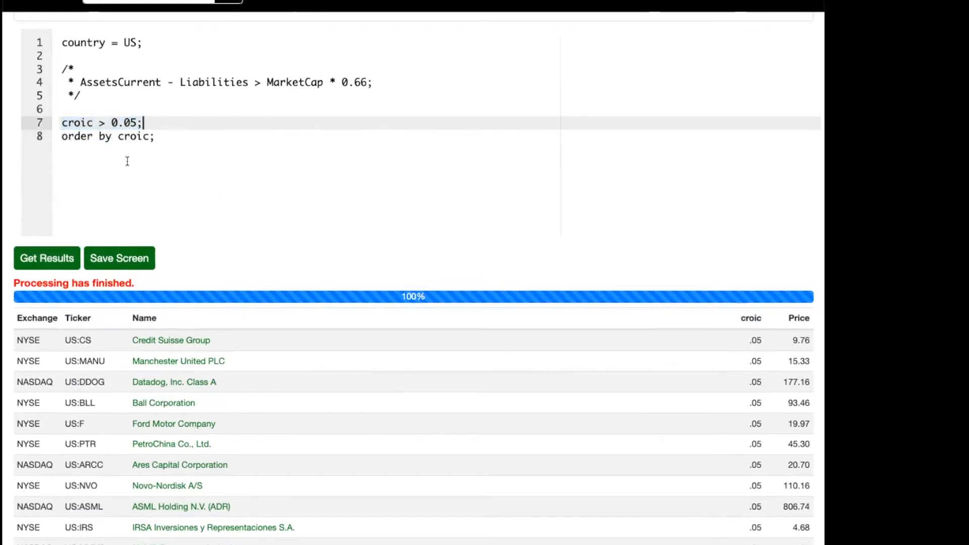
scroll(622, 417, down, 3)
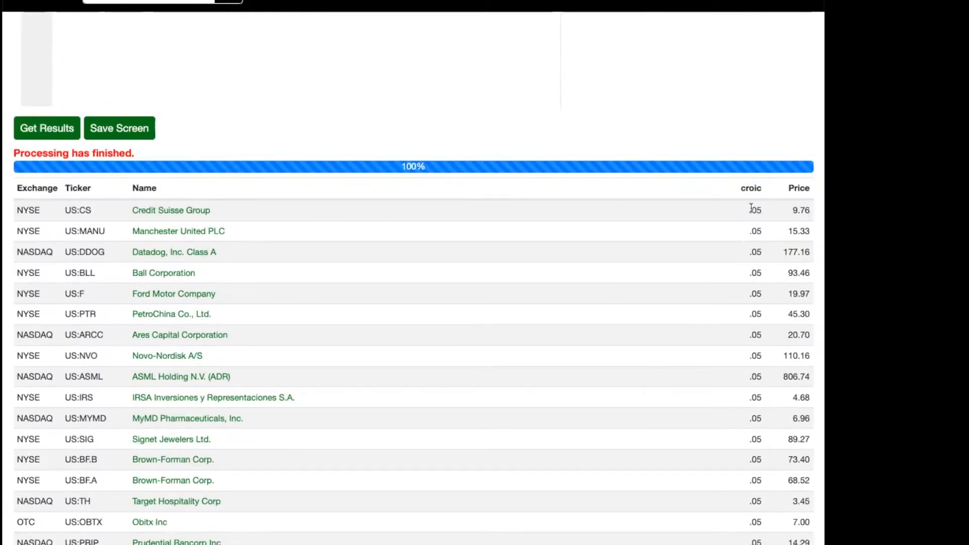
scroll(765, 216, down, 15)
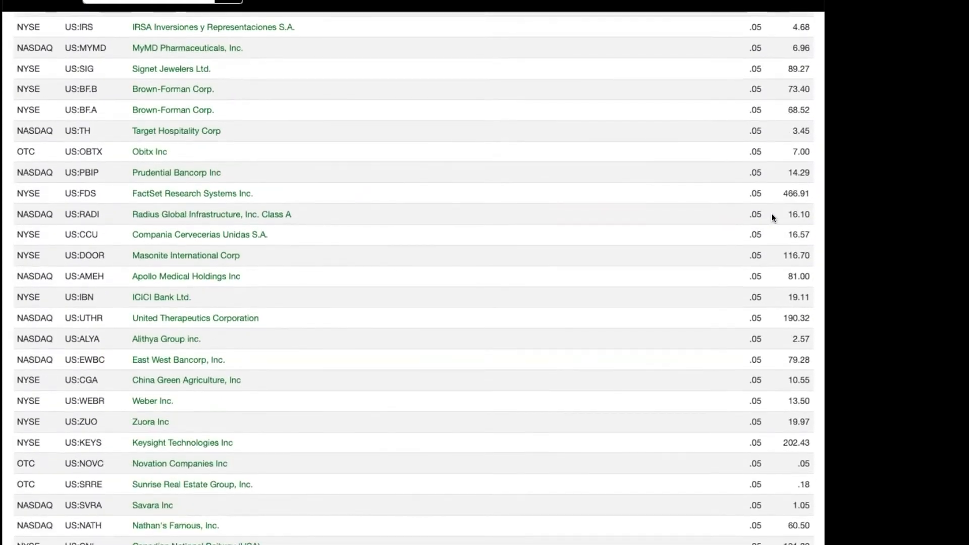
scroll(791, 72, down, 4)
scroll(792, 73, up, 20)
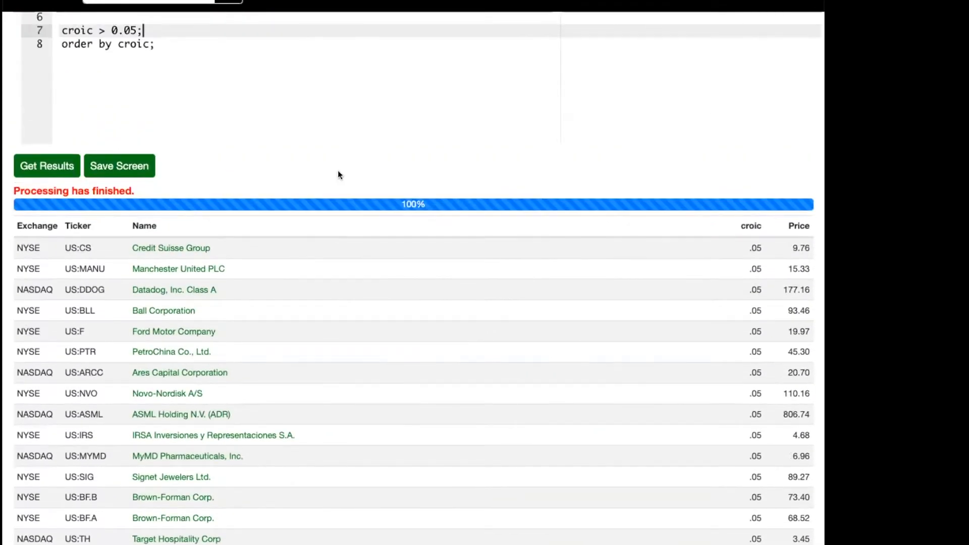
Change the ordering statement to "order by croic desc;", run the screen and review the sorted results.
click(143, 44)
text(desc)
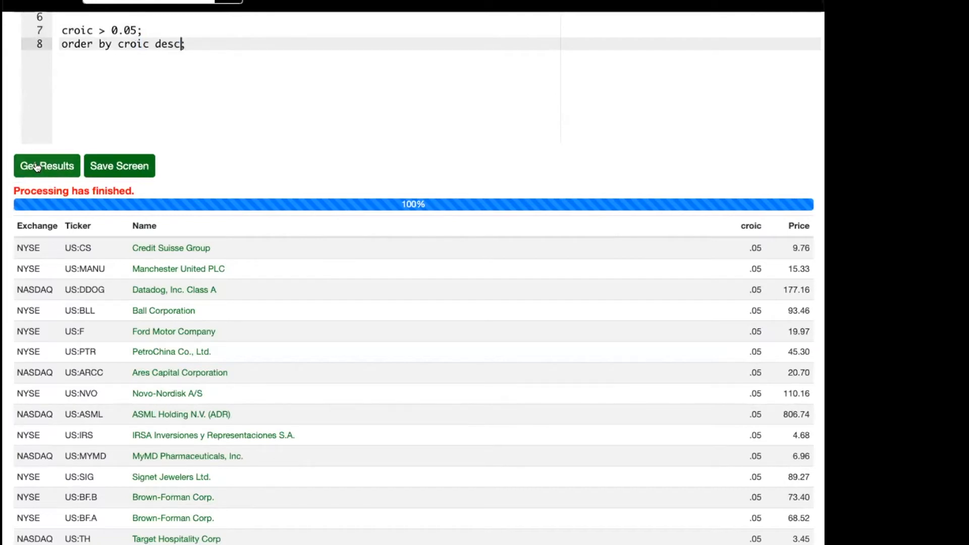
click(36, 167)
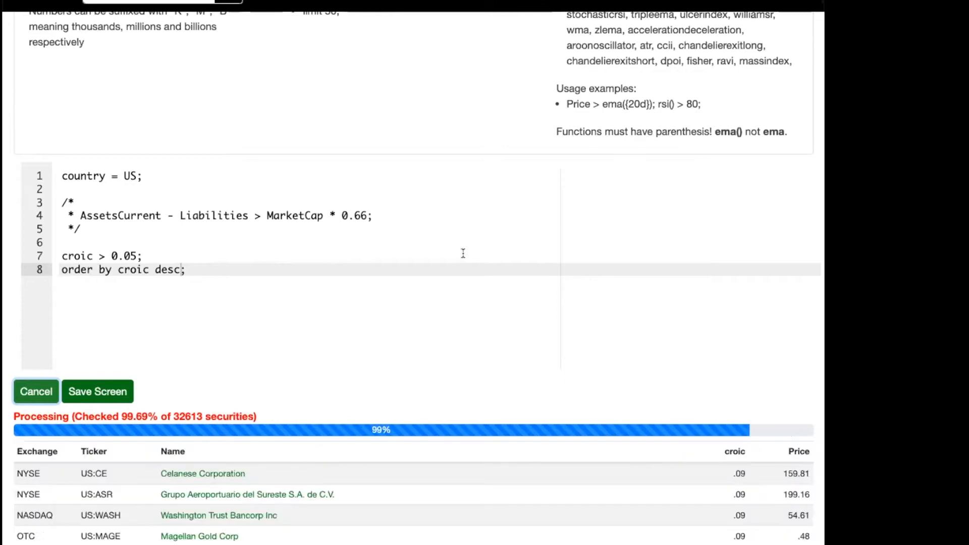
scroll(590, 320, down, 4)
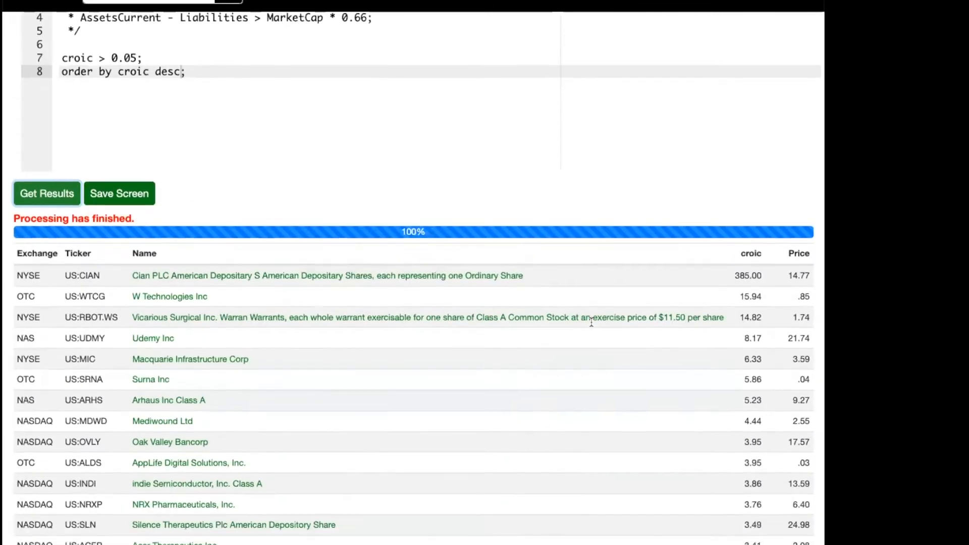
scroll(591, 322, down, 2)
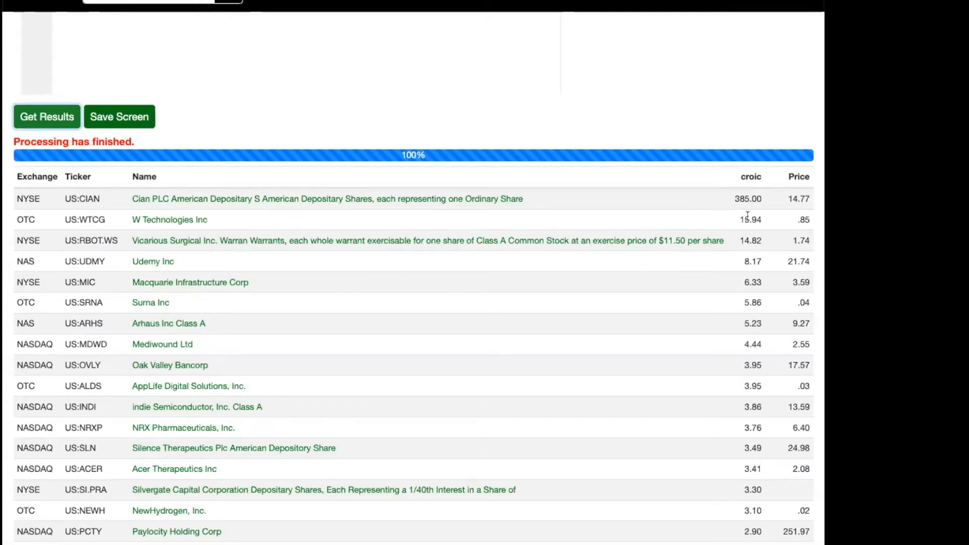
scroll(747, 215, down, 6)
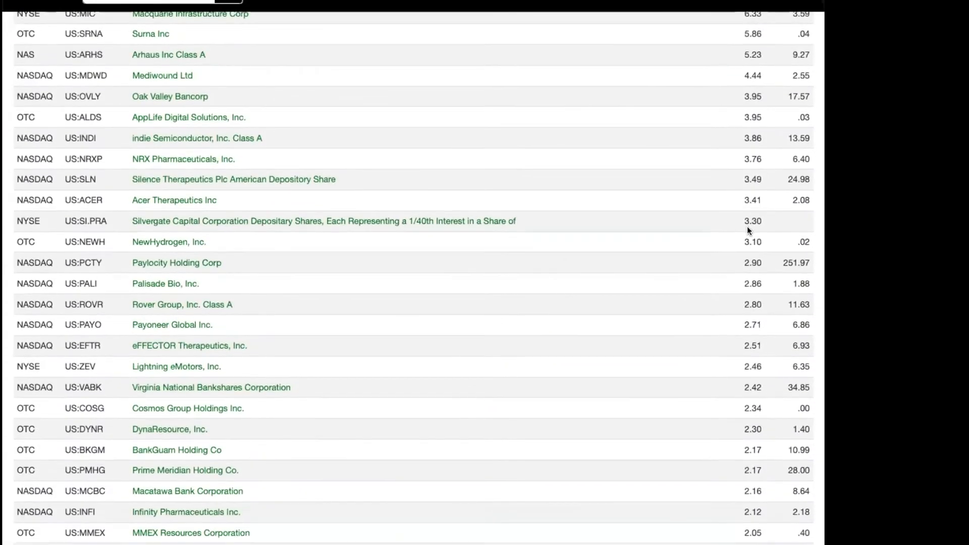
Examine the highest croic values in the descending results and compare them with the screen's conditions.
scroll(748, 227, down, 1)
scroll(747, 227, up, 8)
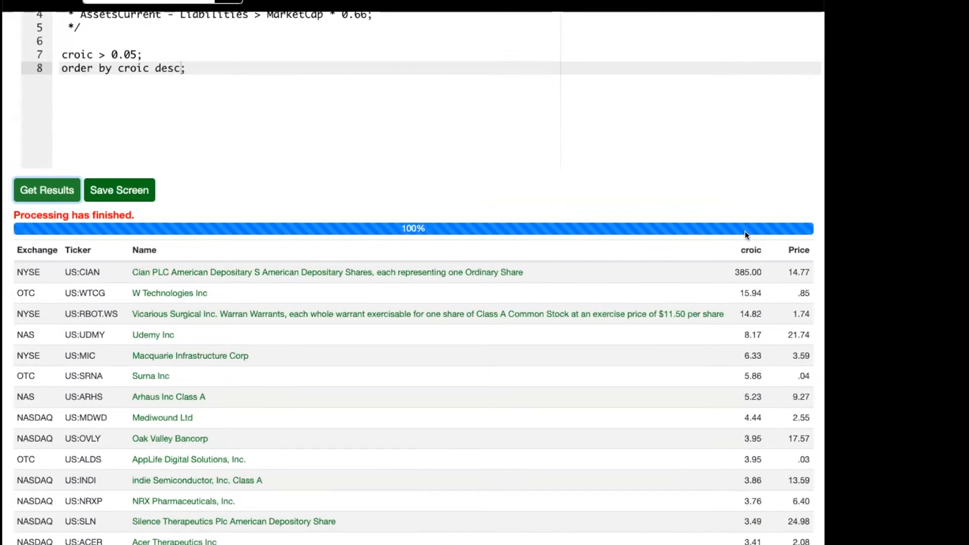
drag(735, 270, 758, 270)
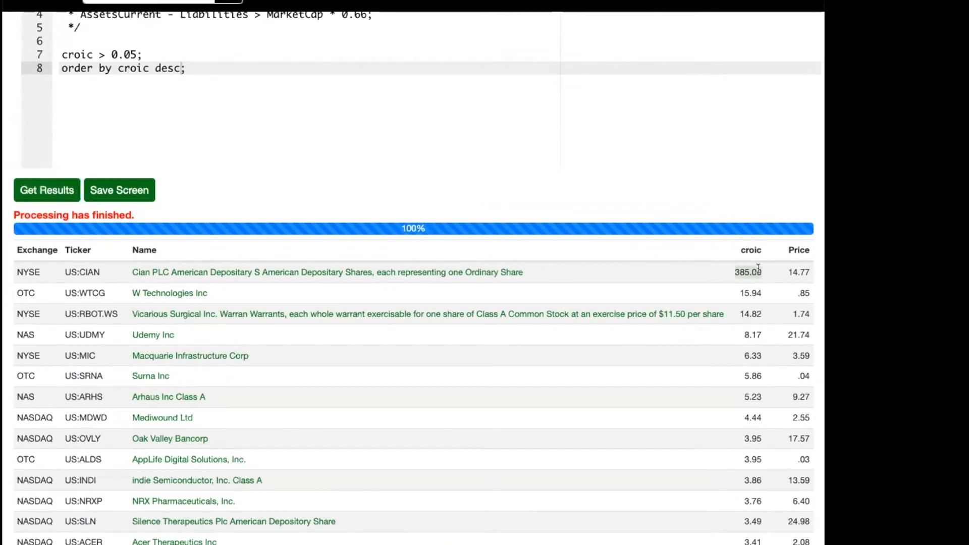
scroll(758, 268, down, 10)
scroll(758, 268, up, 14)
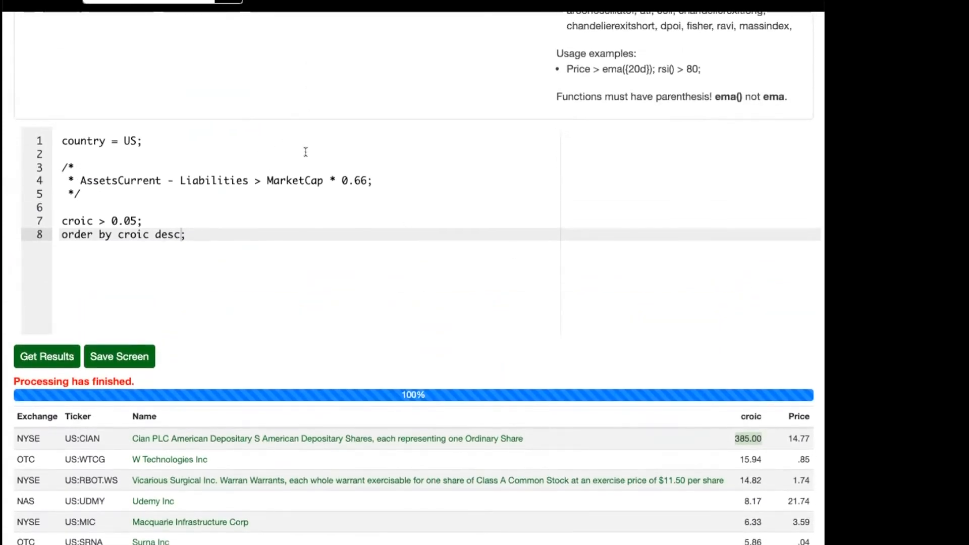
scroll(404, 207, up, 8)
scroll(437, 164, down, 8)
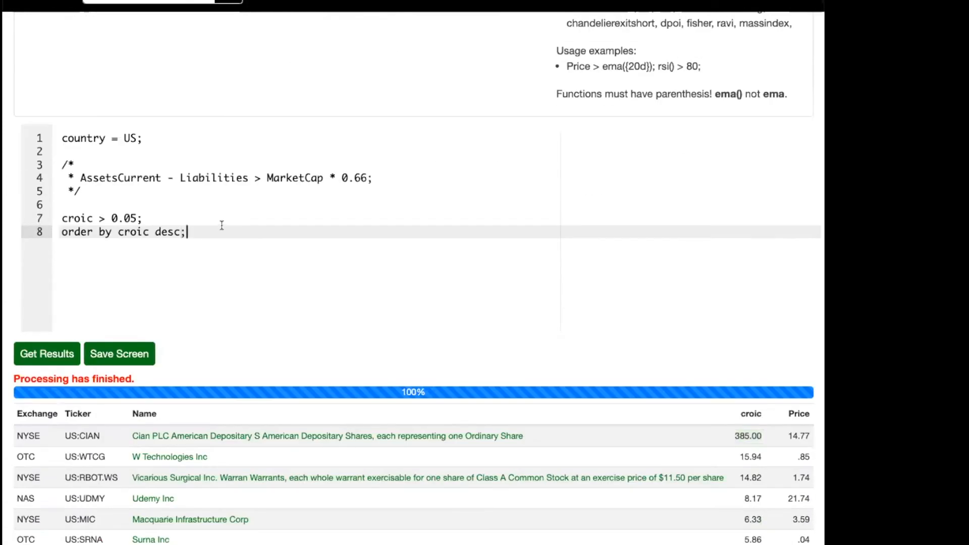
Add the statement "limit 100;" below the "order by croic desc;" line.
key(Return)
text(limit 100;)
scroll(149, 331, up, 2)
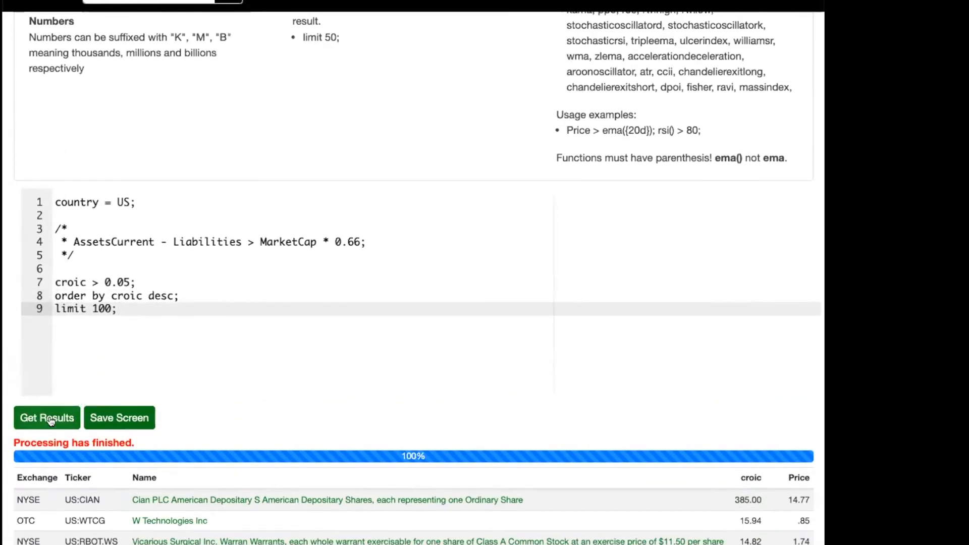
Insert the condition "croic < 0.50;" below "croic > 0.05;", run the screen and review the results.
click(156, 279)
key(Return)
text(croic < 0.50;)
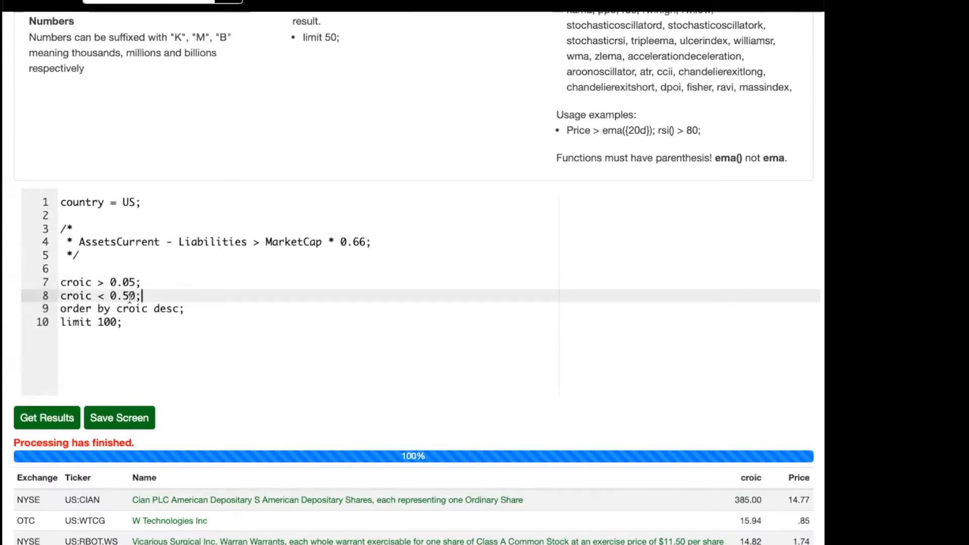
click(31, 417)
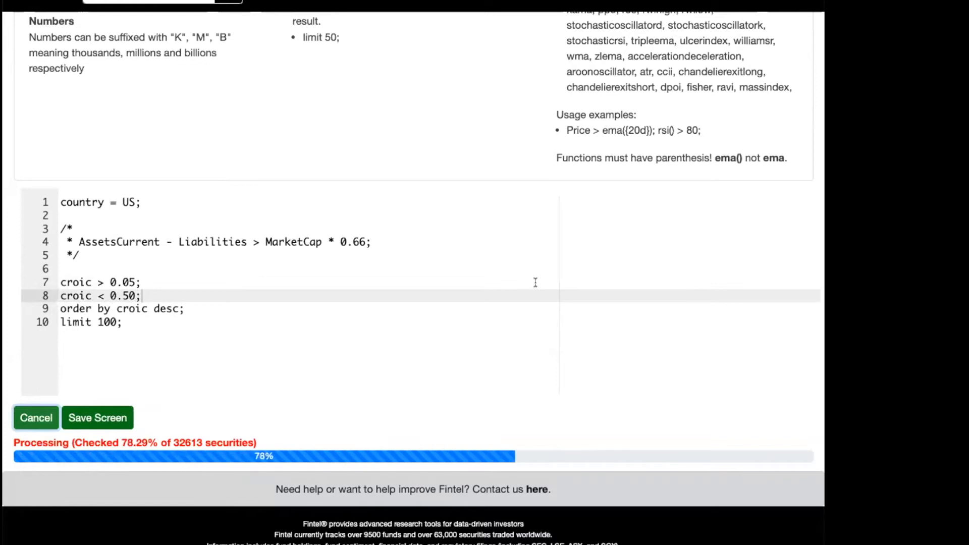
scroll(535, 282, down, 6)
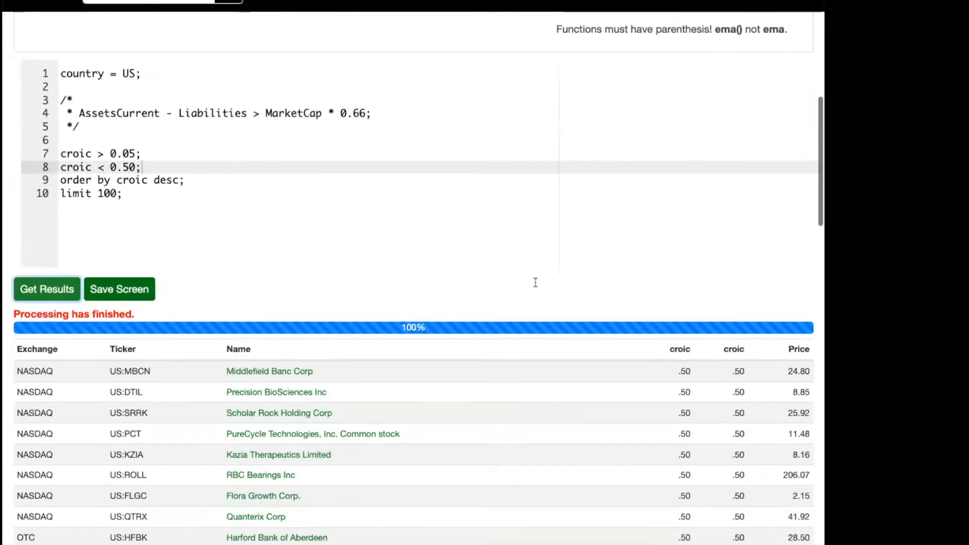
scroll(535, 285, down, 1)
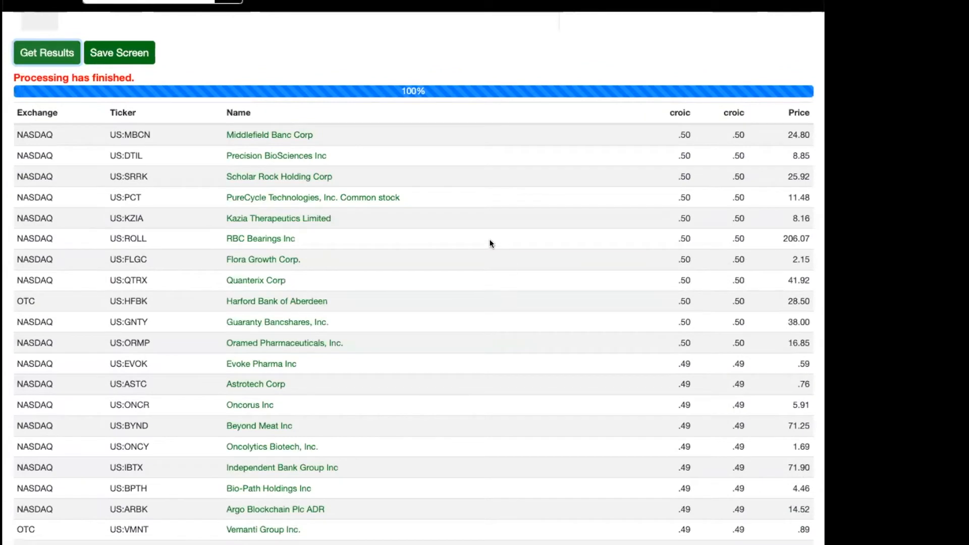
scroll(490, 242, down, 6)
scroll(454, 243, up, 15)
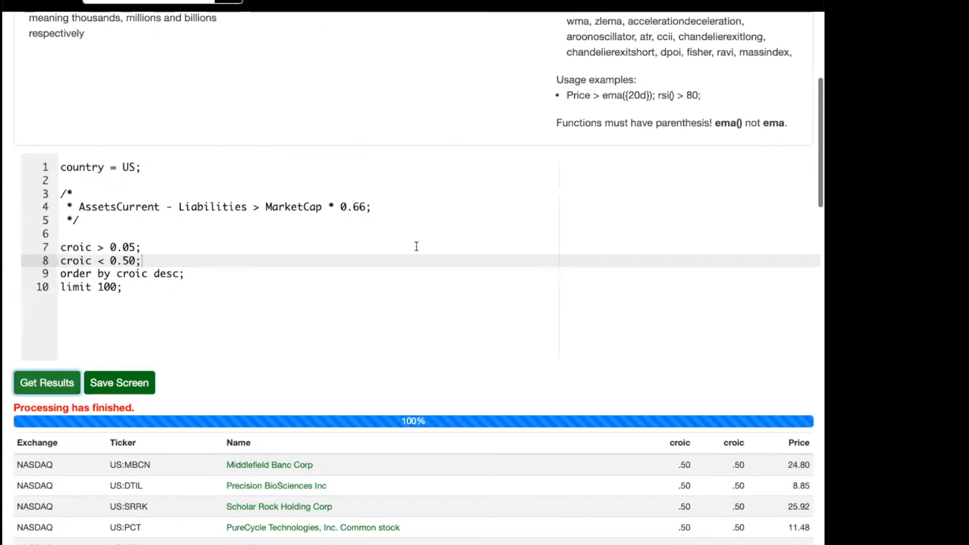
Insert the condition "pe < 25;" on a new line above the two croic conditions.
click(283, 267)
key(Down)
key(Return)
key(Up)
key(Up)
key(Up)
key(Up)
key(Up)
key(Return)
text(pe)
key(BackSpace)
key(BackSpace)
text(pe <)
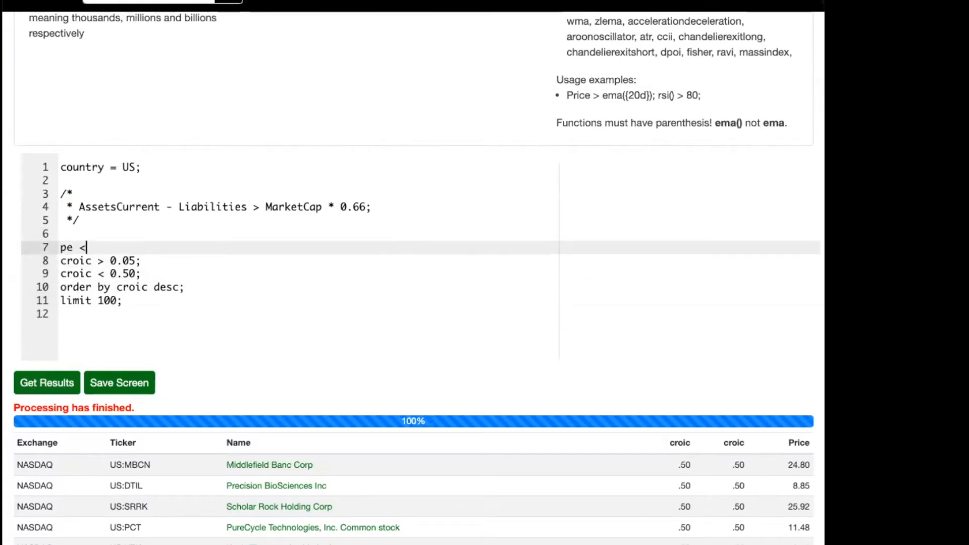
text(20)
key(BackSpace)
text(54)
text(;)
Add the condition "EBitToEv > 0.02;" below the pe condition, using the suggested EBitToEv term.
key(Return)
text(ebit)
key(Down)
key(Down)
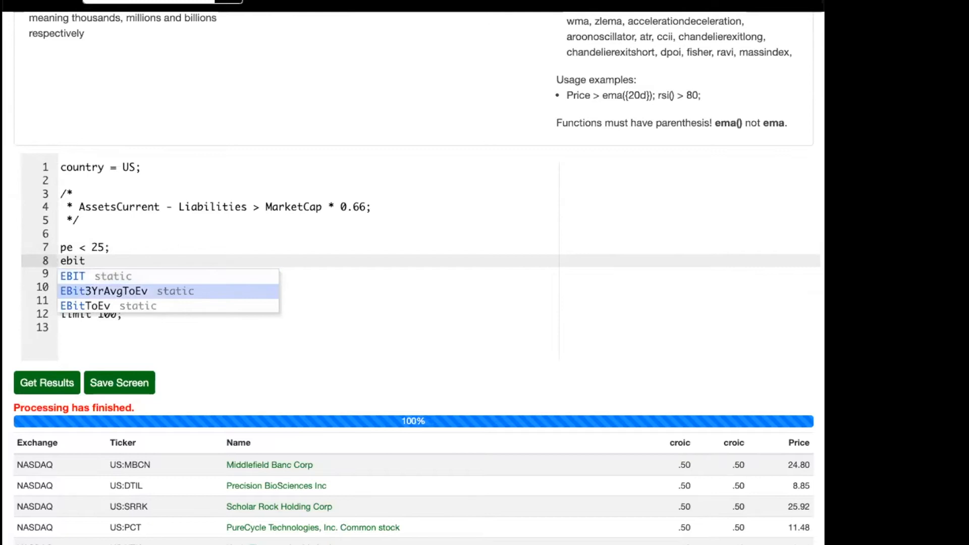
key(Return)
text(<)
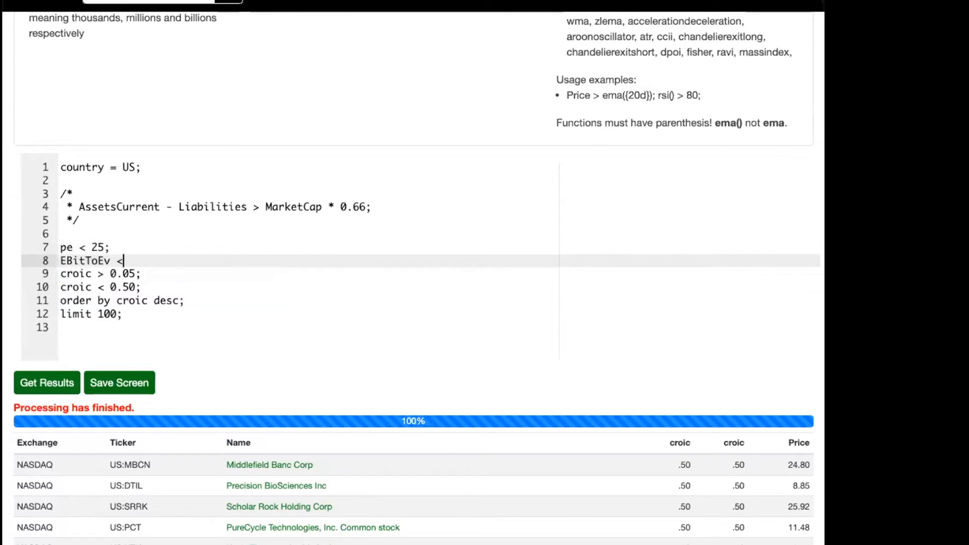
key(BackSpace)
text(0.)
key(Left)
key(Left)
text(0)
Run the screen with the added pe and EBitToEv conditions and return to its results.
scroll(141, 356, down, 2)
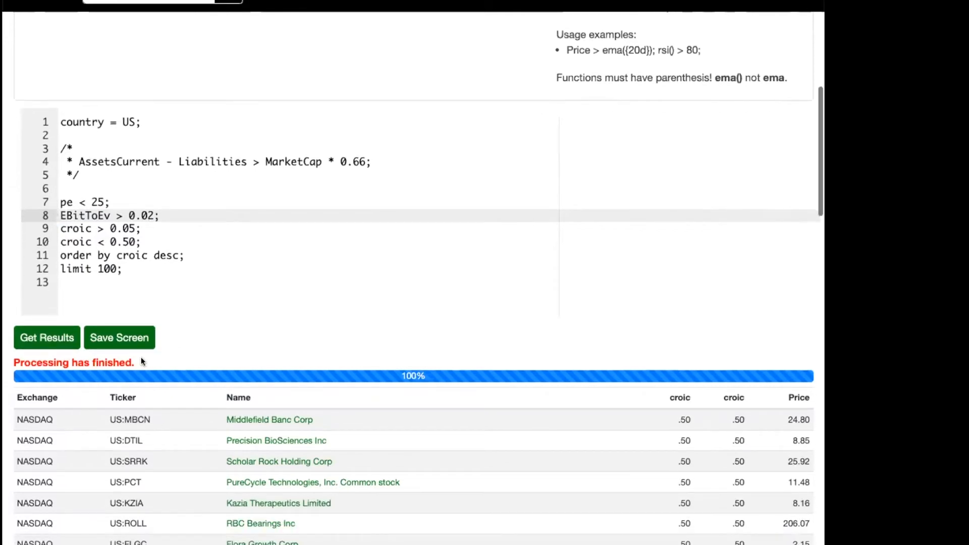
click(46, 338)
scroll(468, 214, up, 3)
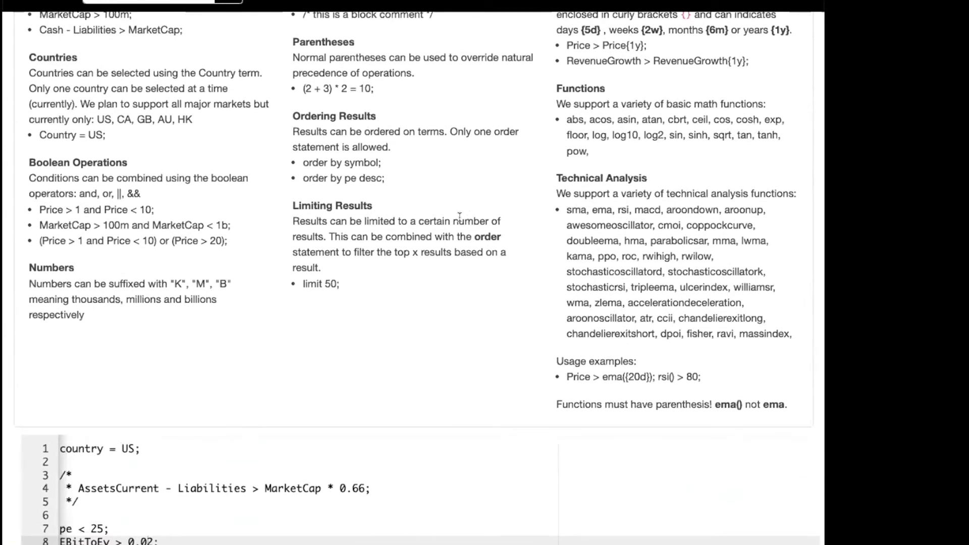
scroll(454, 228, down, 7)
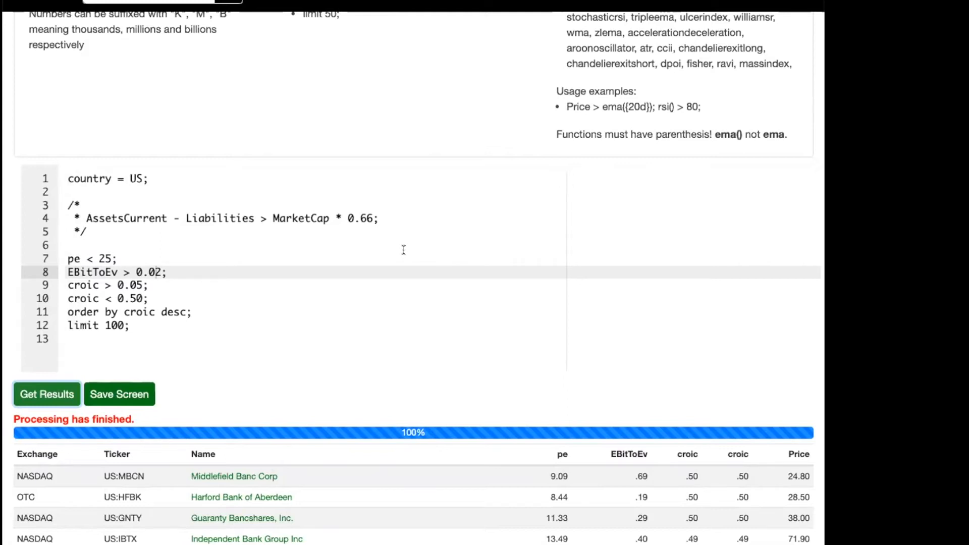
click(296, 272)
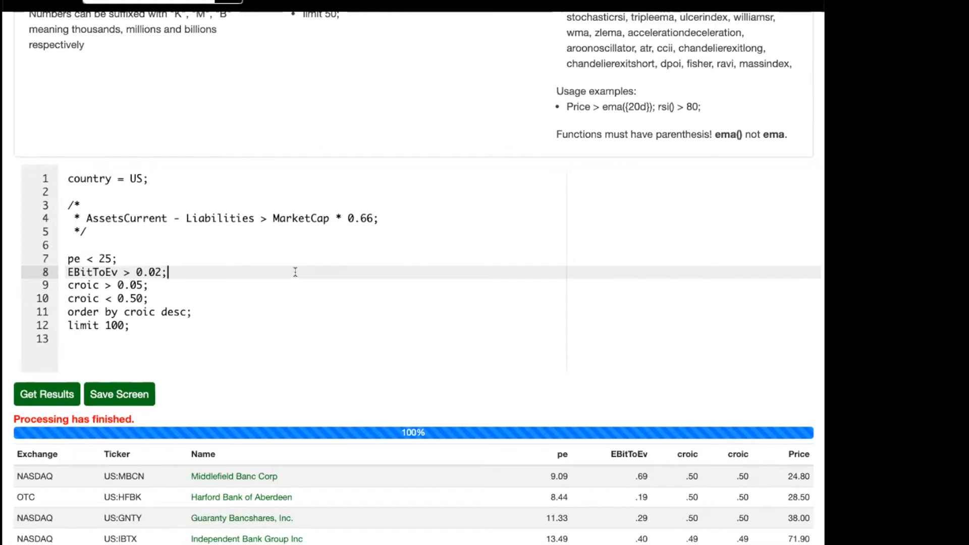
key(Home)
key(Down)
key(Up)
Open the ScreenerTerms list from the Quick Start Guide in a separate tab.
scroll(334, 37, up, 10)
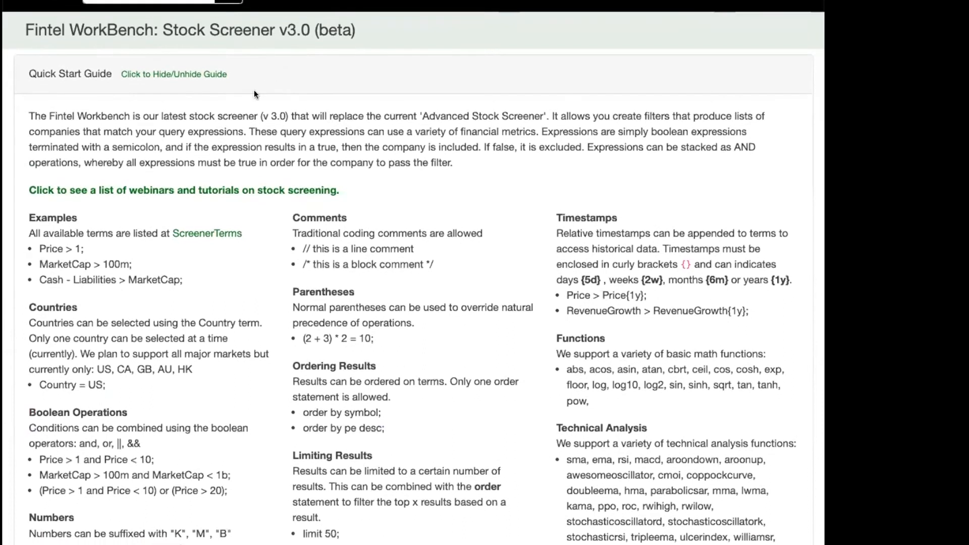
right_click(194, 235)
click(231, 242)
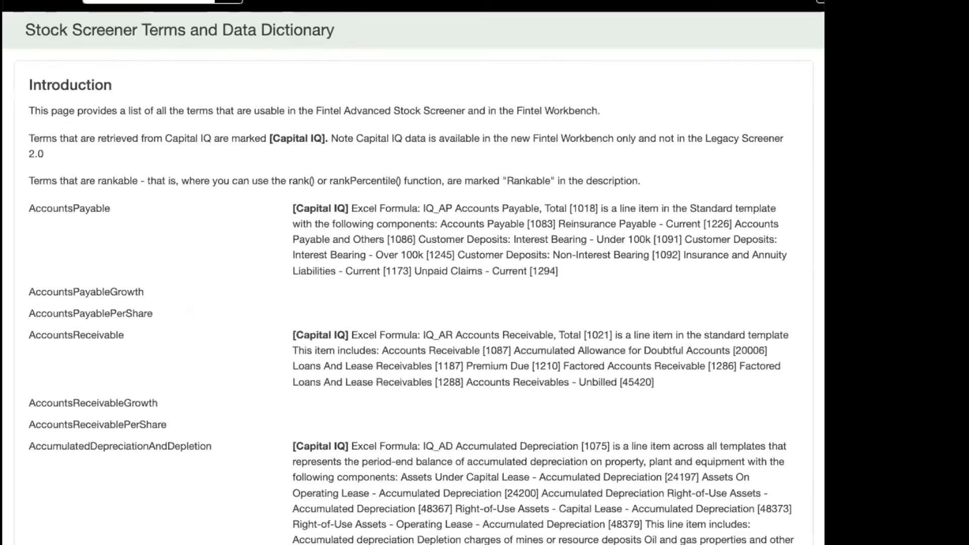
Search the terms page for "shorts" and examine the short sales and short squeeze score terms.
scroll(322, 123, down, 1)
key(super+f)
text(sh)
key(Escape)
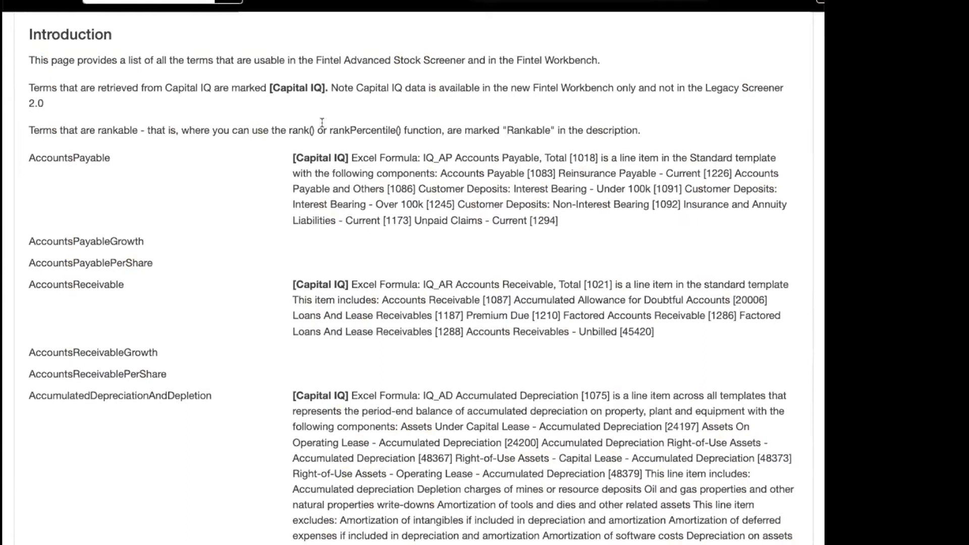
text(shorts)
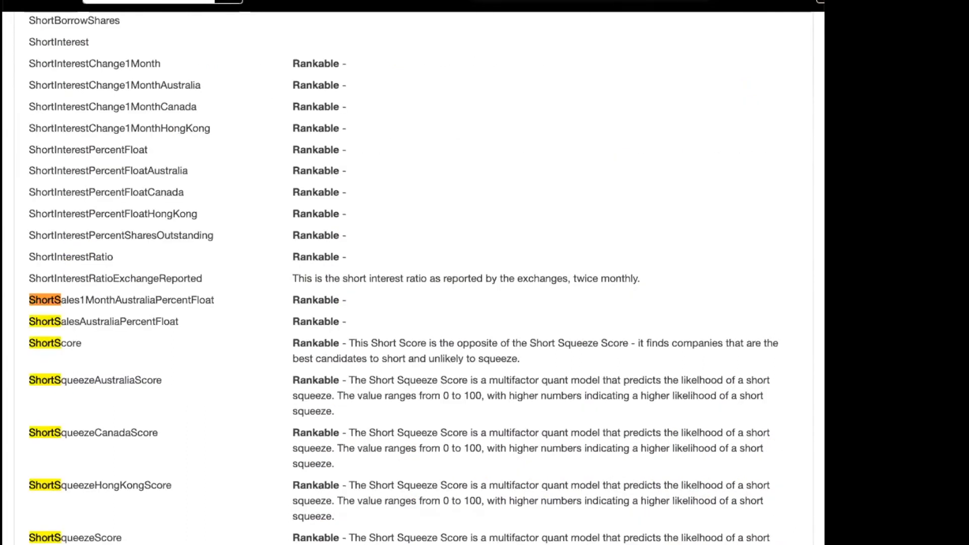
scroll(217, 253, down, 3)
scroll(216, 253, down, 2)
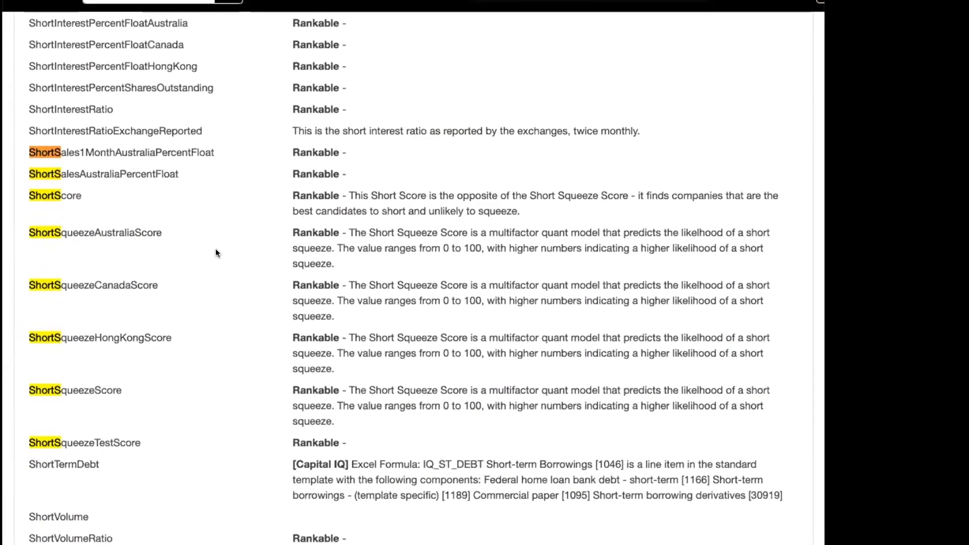
scroll(216, 253, up, 2)
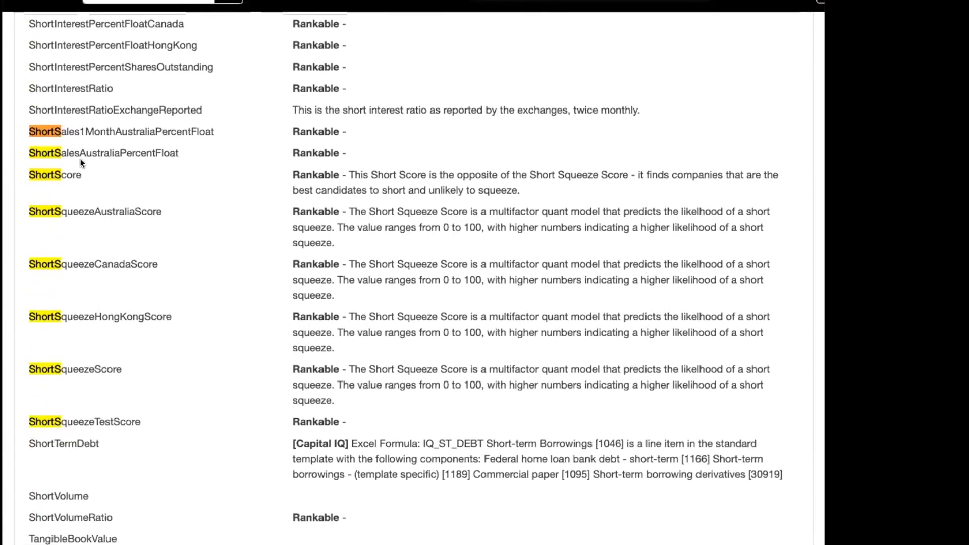
scroll(81, 162, up, 2)
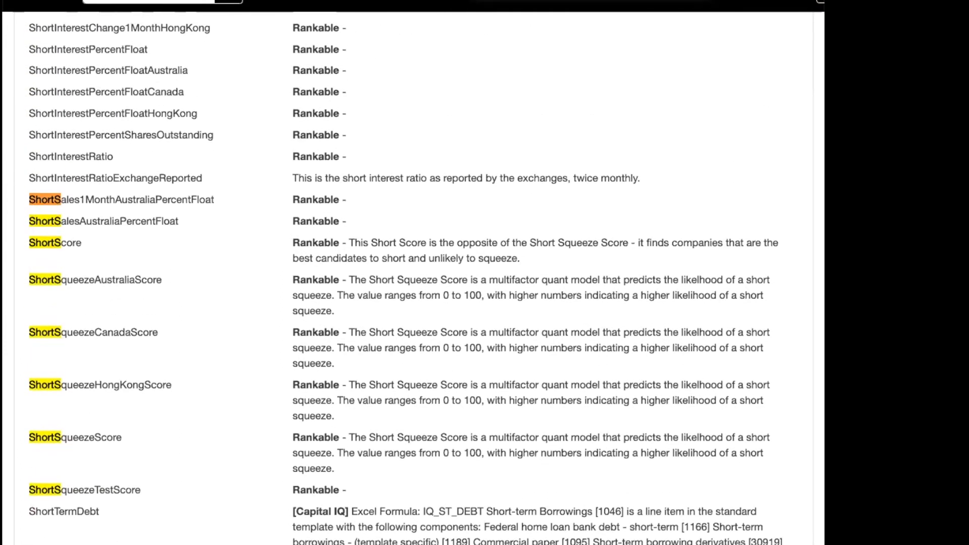
Widen the page search to "short", review the matching terms and copy the term ShortInterestPercentFloat.
key(BackSpace)
scroll(329, 52, up, 10)
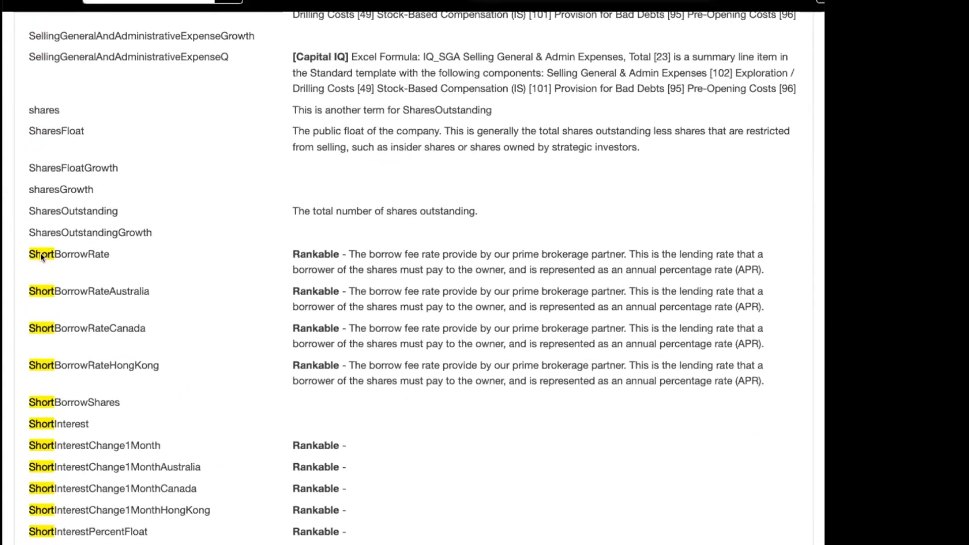
scroll(41, 253, down, 1)
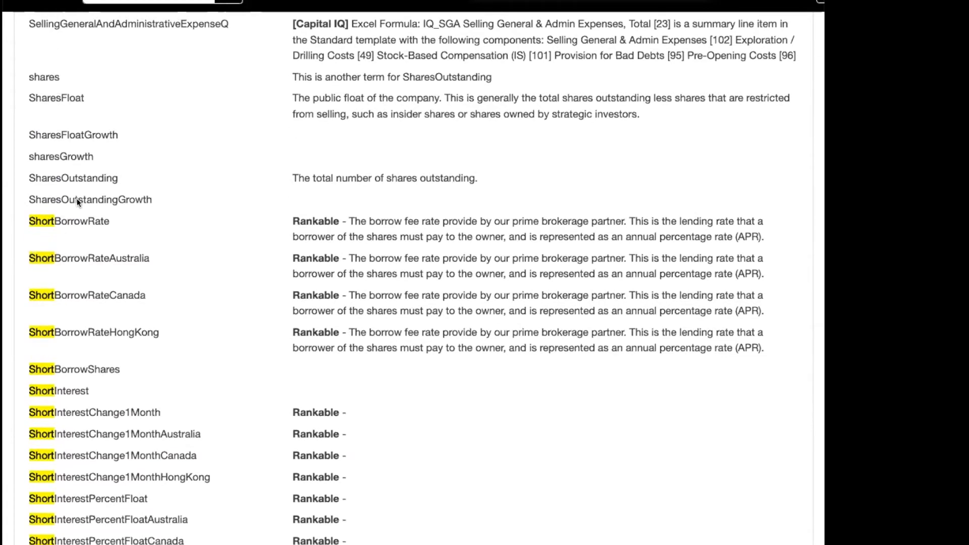
scroll(76, 200, down, 6)
scroll(77, 199, down, 4)
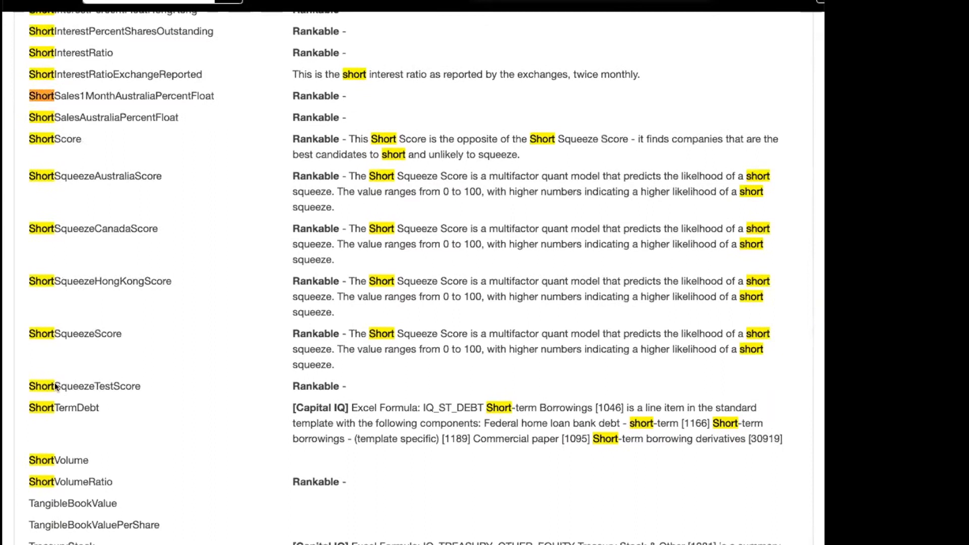
scroll(85, 379, up, 6)
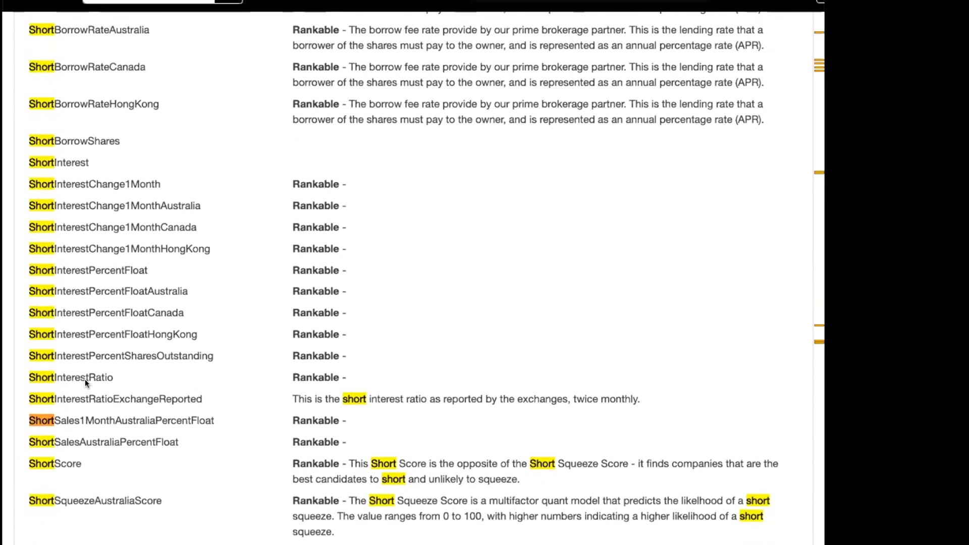
scroll(85, 379, up, 2)
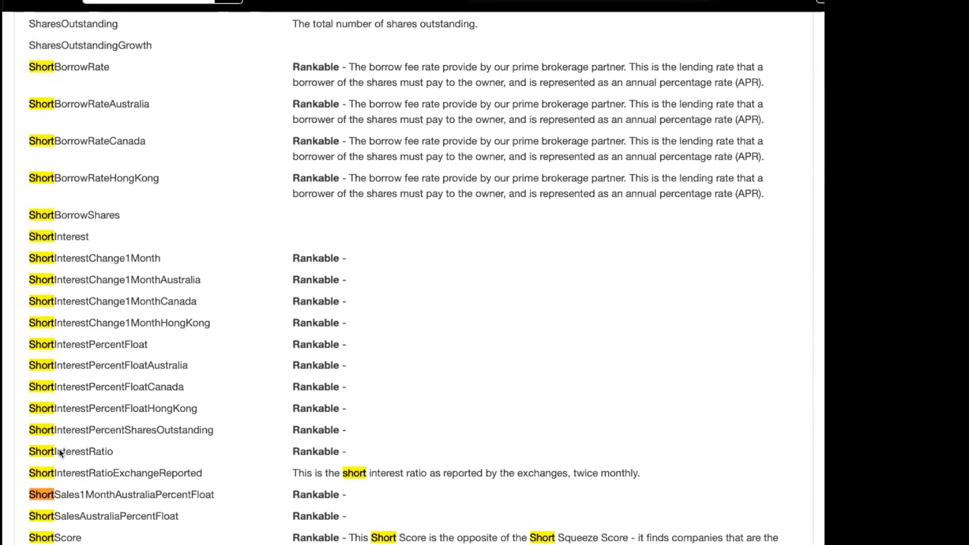
scroll(89, 349, up, 1)
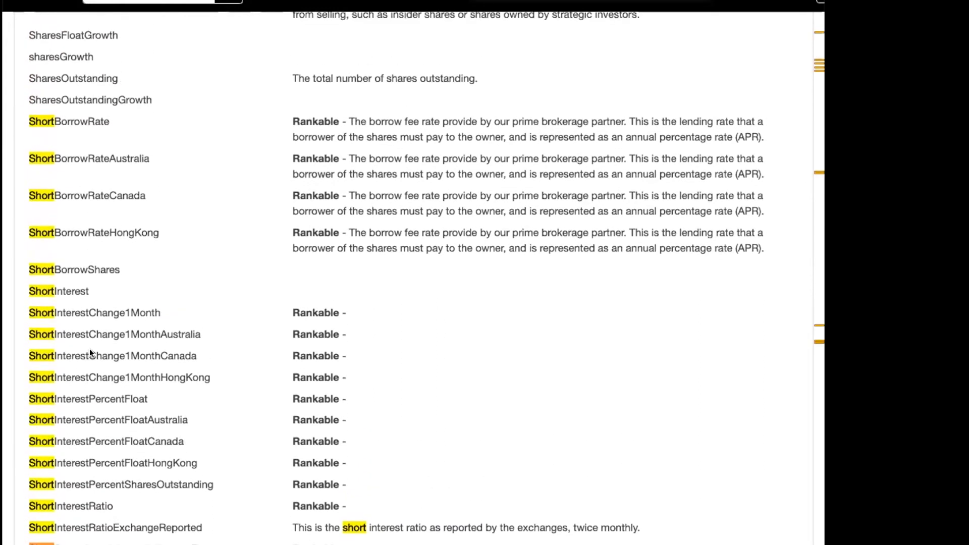
double_click(82, 397)
key(ctrl+c)
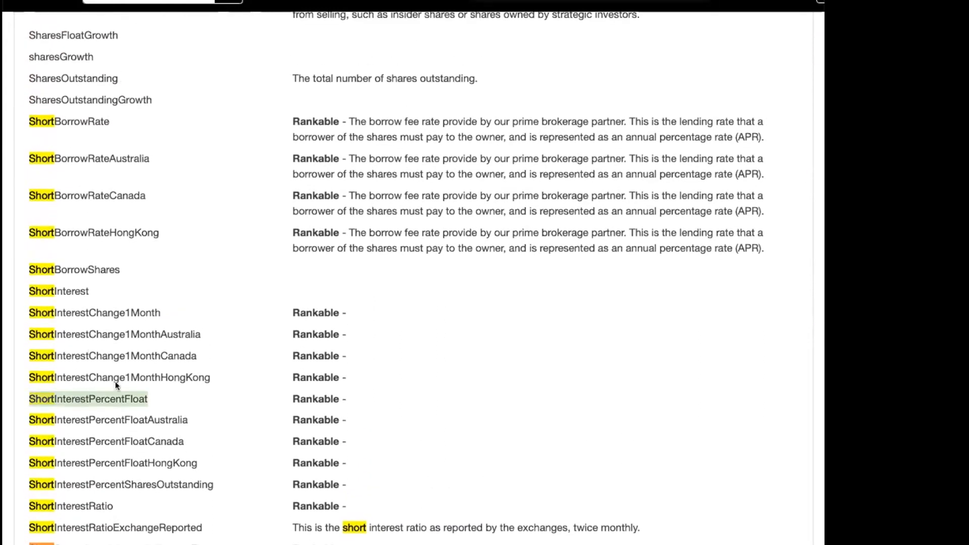
Return to the WorkBench and replace the entire screen code with "ShortInterestPercentFloat > 25" on the second line.
key(ctrl+shift+Tab)
scroll(212, 301, down, 7)
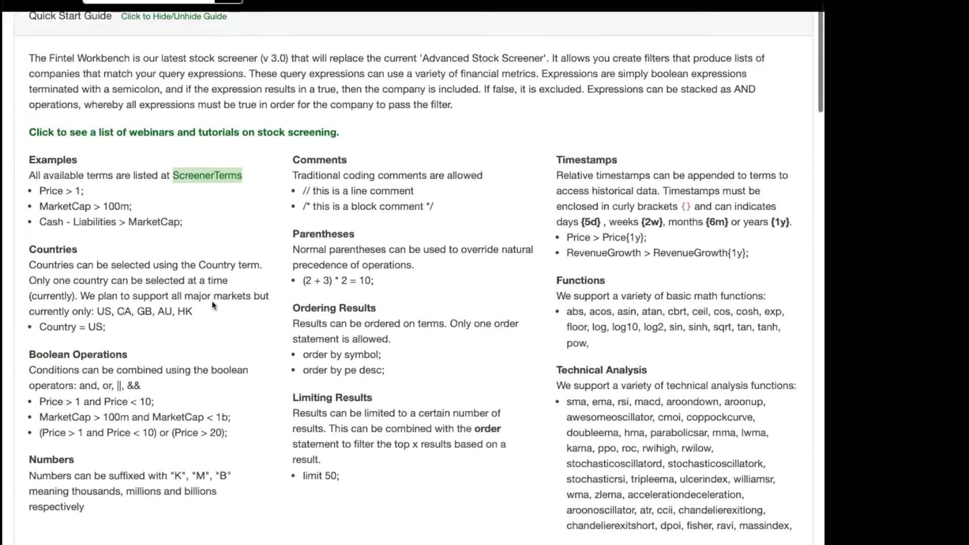
click(179, 430)
key(ctrl+a)
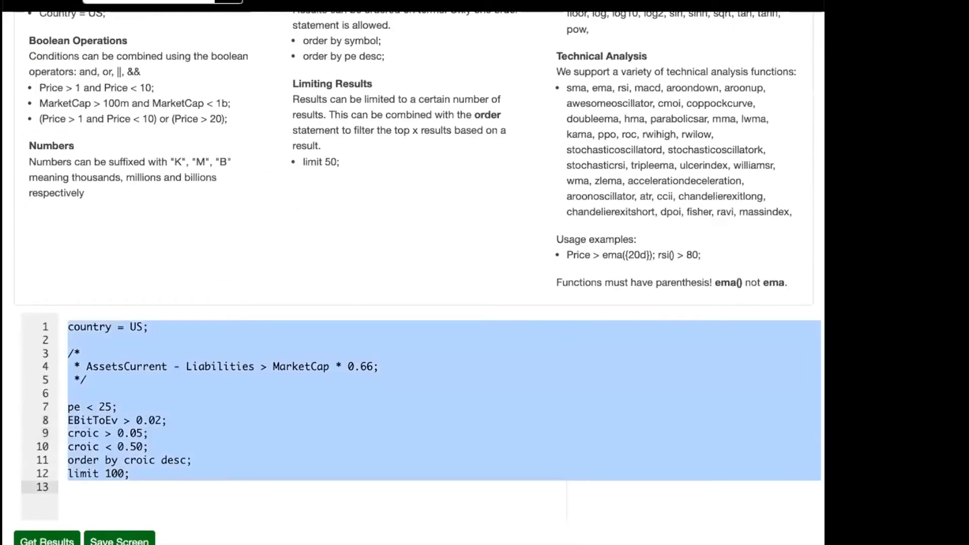
key(Return)
key(ctrl+v)
text(> 25)
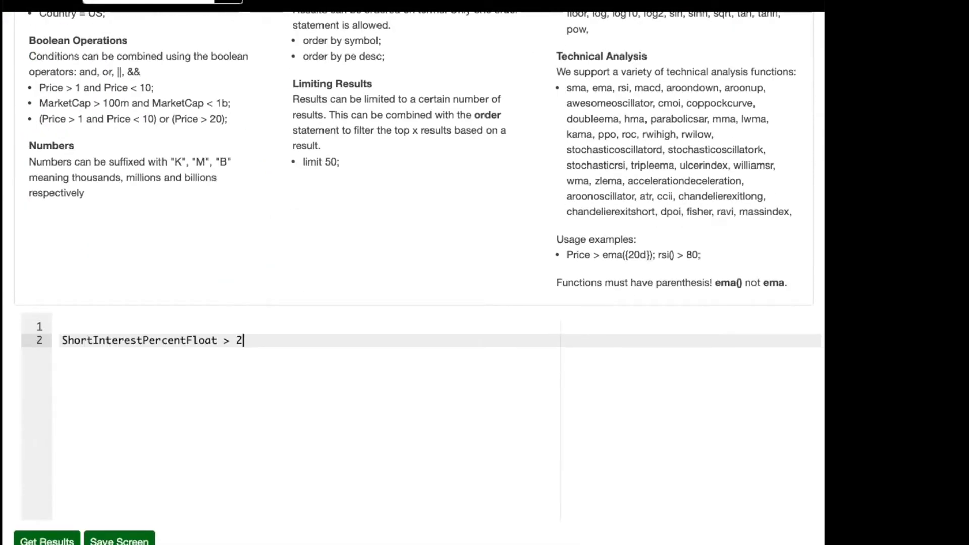
Try 0.25 as the threshold of the ShortInterestPercentFloat condition.
key(BackSpace)
key(BackSpace)
text(0.)
key(BackSpace)
key(BackSpace)
text(0.25;)
Set the condition to "ShortInterestPercentFloat > 25;" and run the screen.
key(Left)
key(Left)
key(Left)
key(Left)
key(Left)
key(shift+End)
text(25;)
click(50, 539)
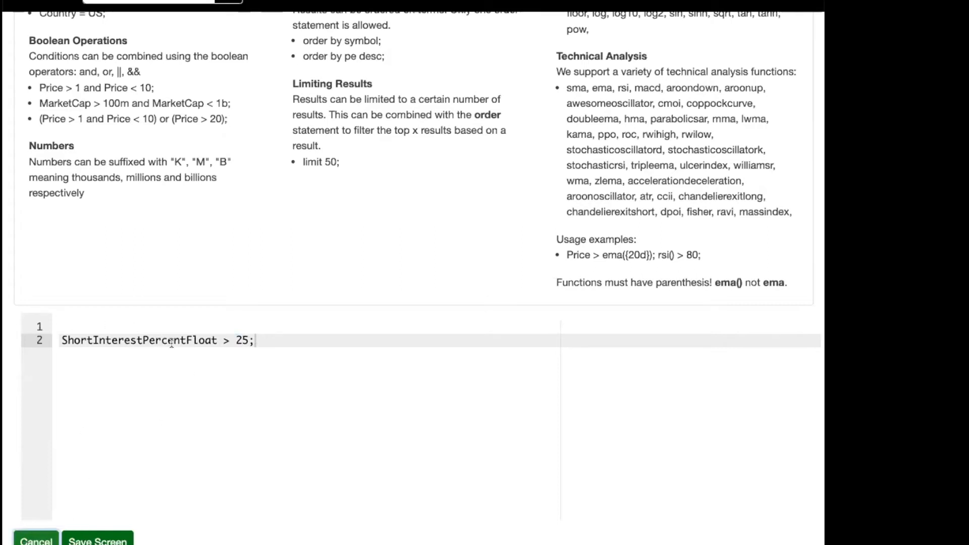
Review the results of the ShortInterestPercentFloat screen and copy the term ShortBorrowRate from the screener terms list.
scroll(212, 349, down, 3)
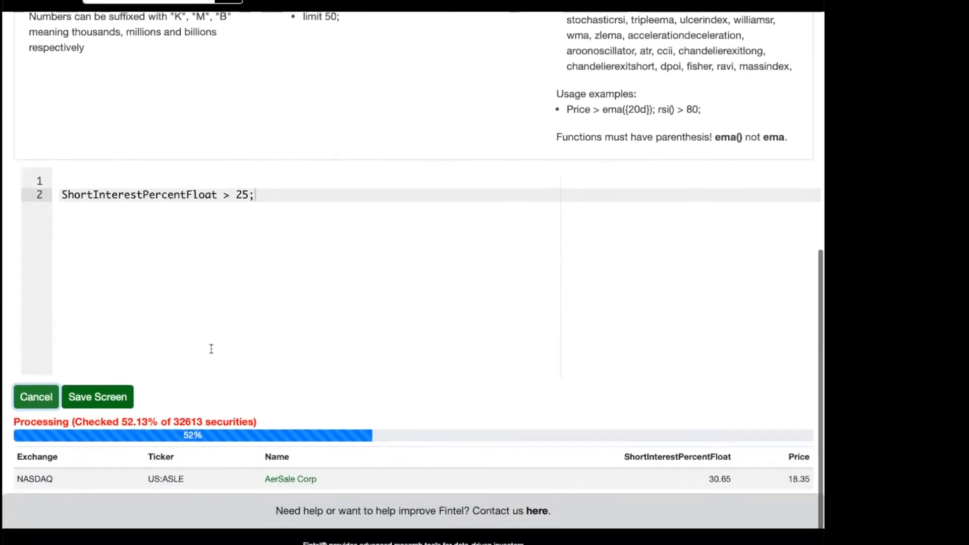
scroll(211, 348, down, 1)
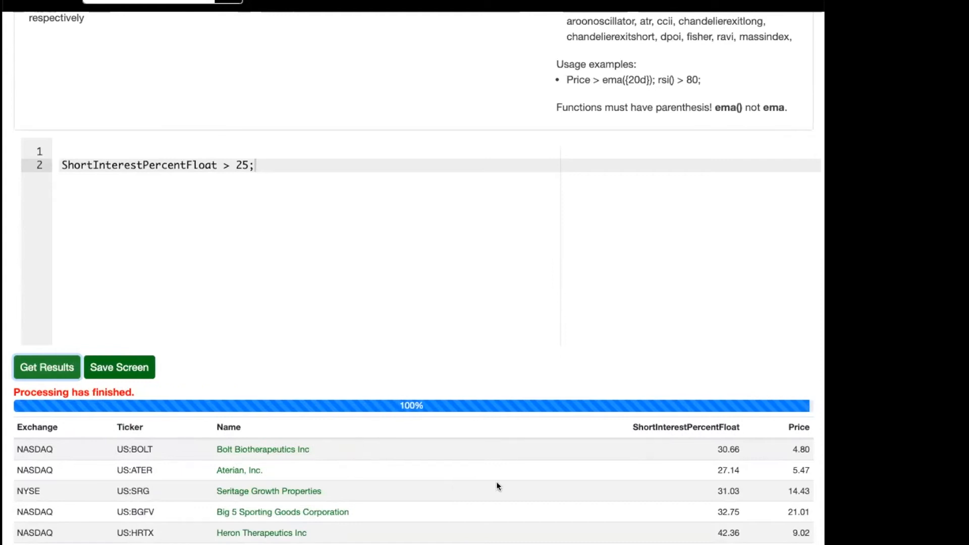
scroll(480, 473, down, 8)
scroll(480, 473, down, 2)
scroll(480, 473, up, 10)
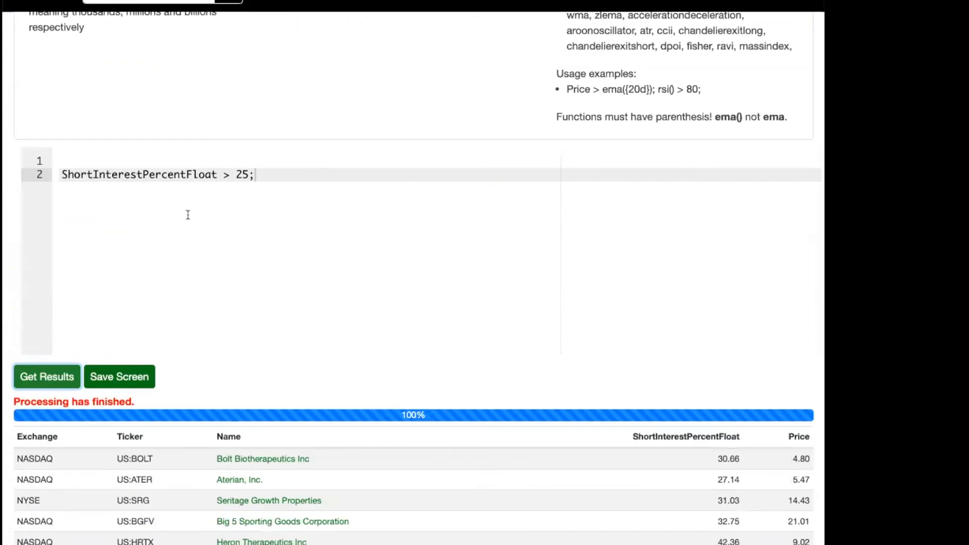
click(188, 214)
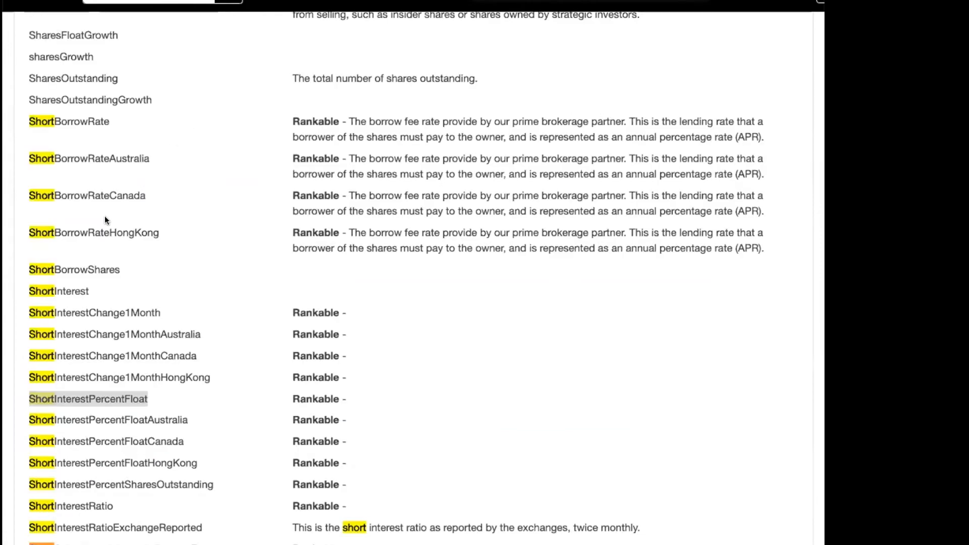
double_click(64, 121)
key(ctrl+c)
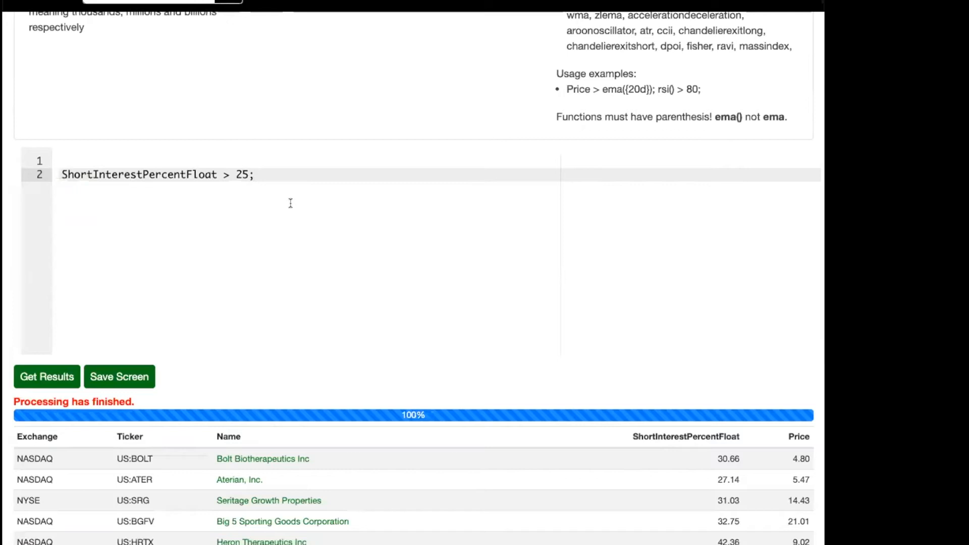
Add the condition "ShortBorrowRate > 75;" on the third line of the screen code and run the screen.
key(Return)
key(ctrl+v)
text(> )
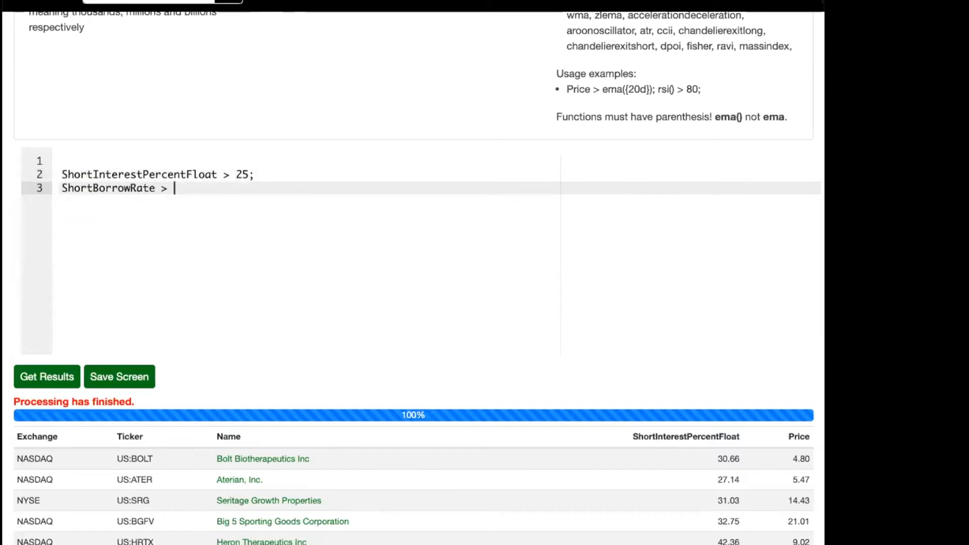
text(75;)
scroll(279, 197, down, 1)
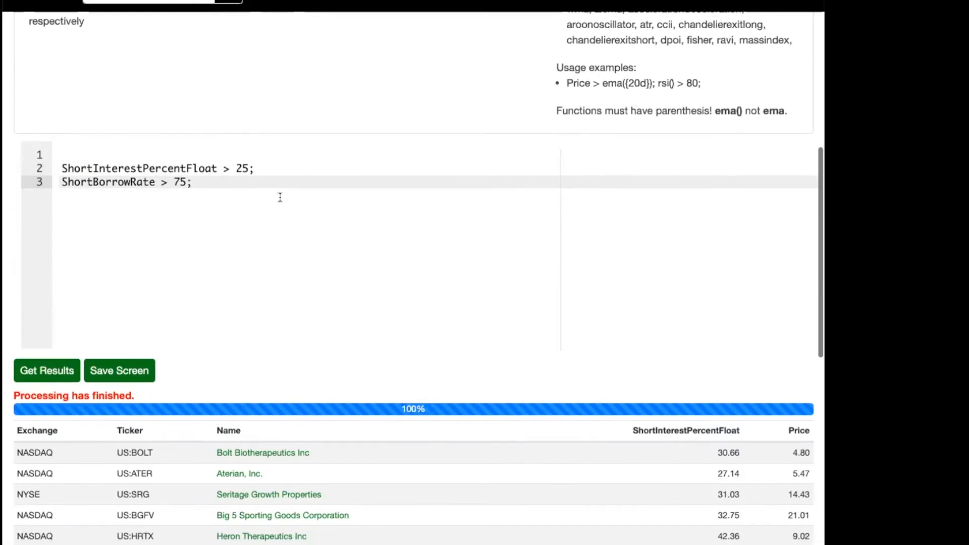
click(46, 367)
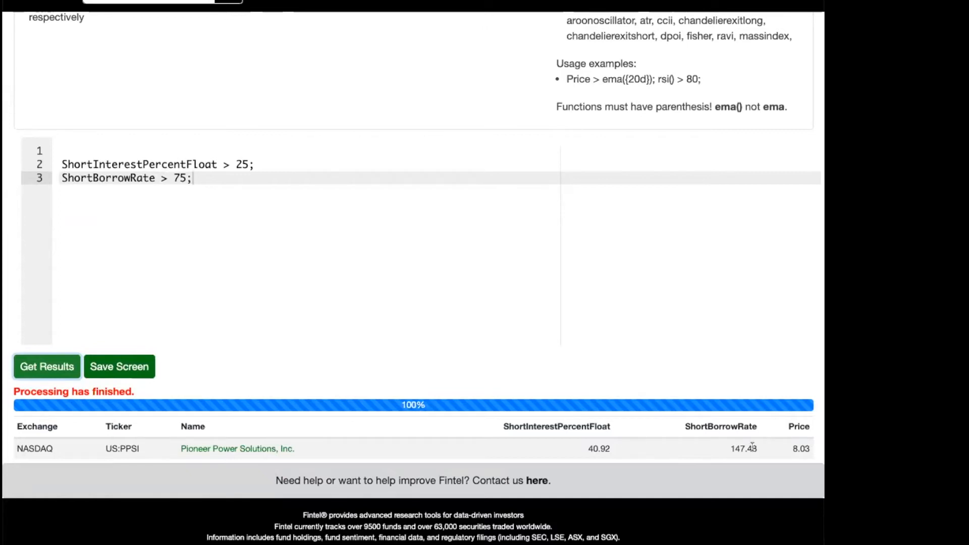
Set the ShortInterestPercentFloat threshold to 15 and the ShortBorrowRate threshold to 50, and rerun the screen.
click(174, 178)
click(242, 164)
key(BackSpace)
text(1)
key(Down)
key(Left)
key(Left)
key(Left)
key(shift+Right)
key(shift+Right)
text(50)
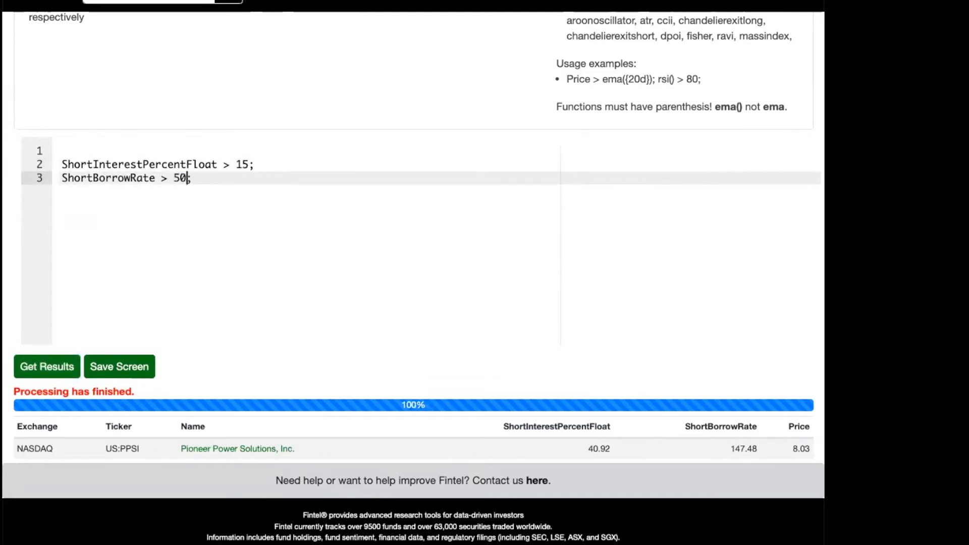
click(36, 363)
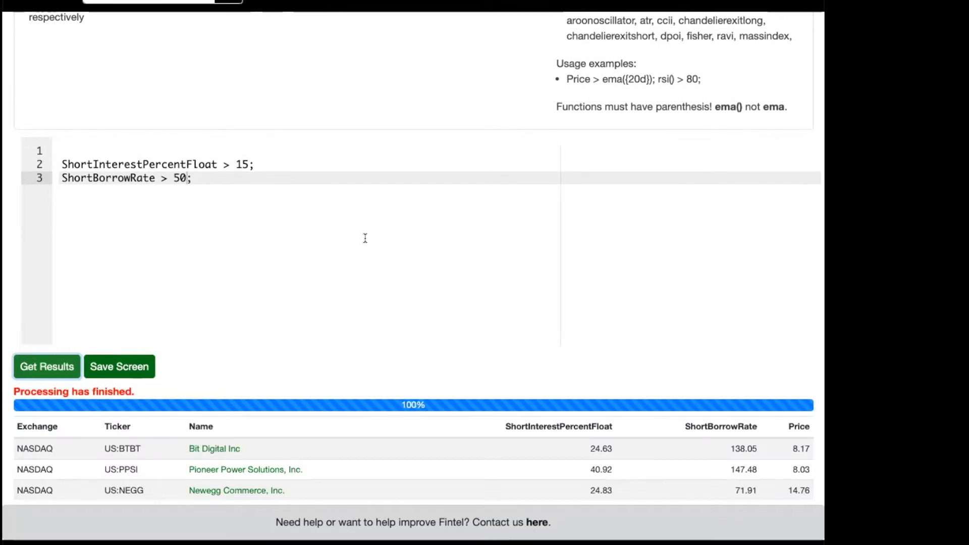
Look through the short-related entries in the screener terms list and copy the term ShortInterestRatio.
scroll(365, 238, down, 2)
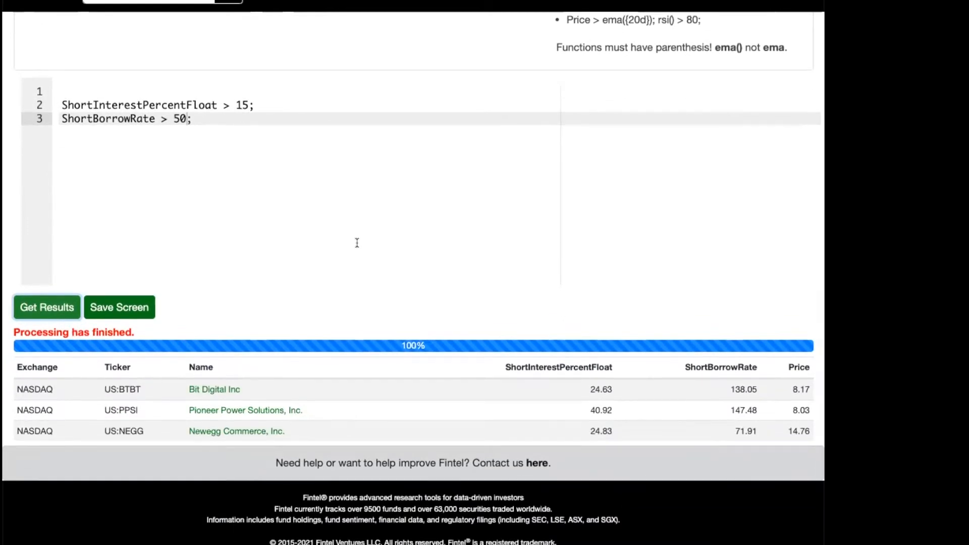
scroll(364, 202, up, 10)
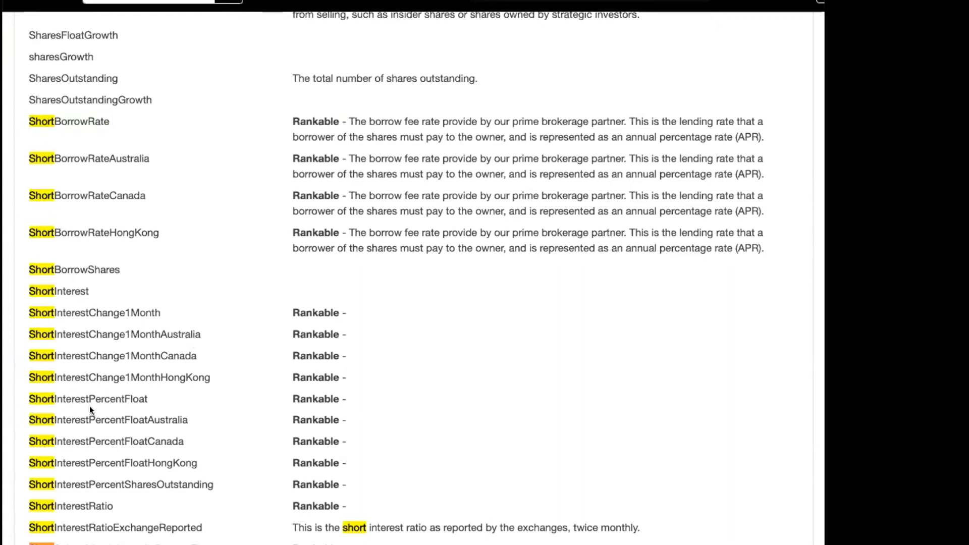
scroll(89, 406, down, 3)
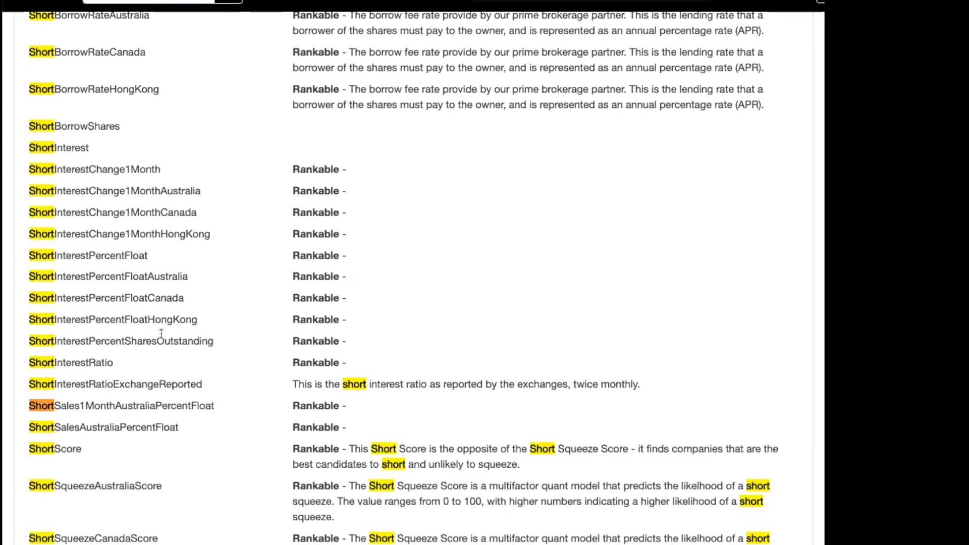
scroll(161, 334, down, 1)
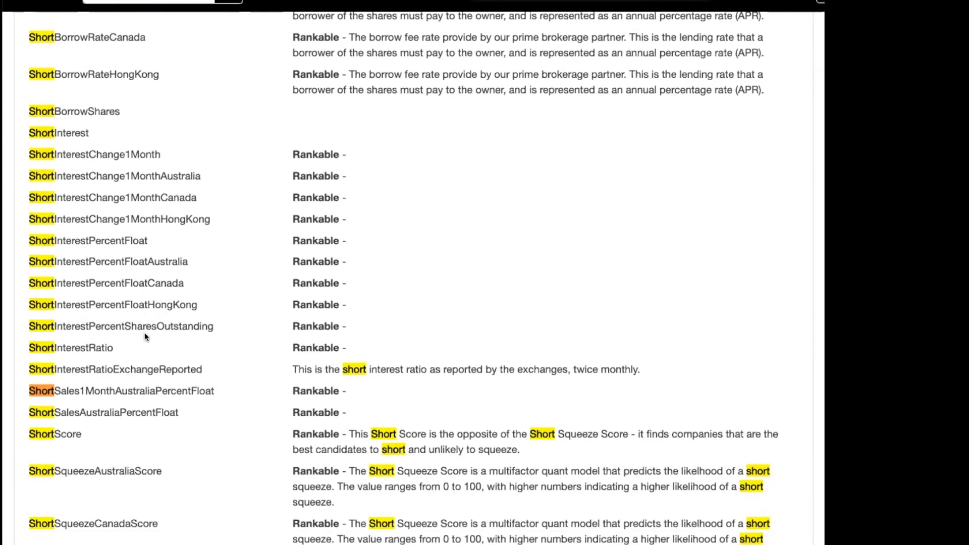
double_click(83, 347)
key(super+c)
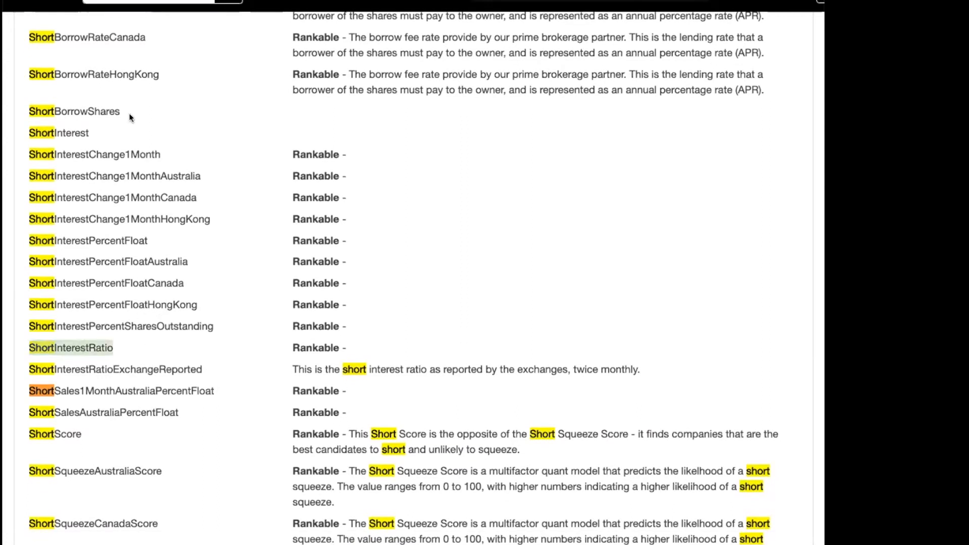
Return to the WorkBench and add the condition "ShortInterestRatio > 2;" on the fourth line of the screen code.
click(124, 1)
scroll(245, 222, down, 10)
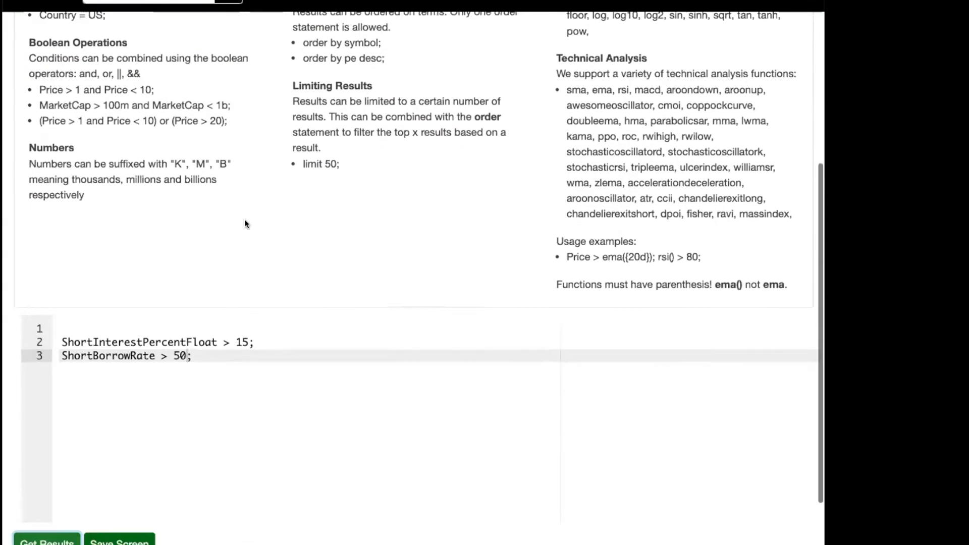
click(196, 240)
key(Return)
key(super+v)
text(> 1)
key(BackSpace)
text(2;)
Comment out the ShortBorrowRate and ShortInterestPercentFloat conditions with // and run the screen on ShortInterestRatio alone.
click(193, 186)
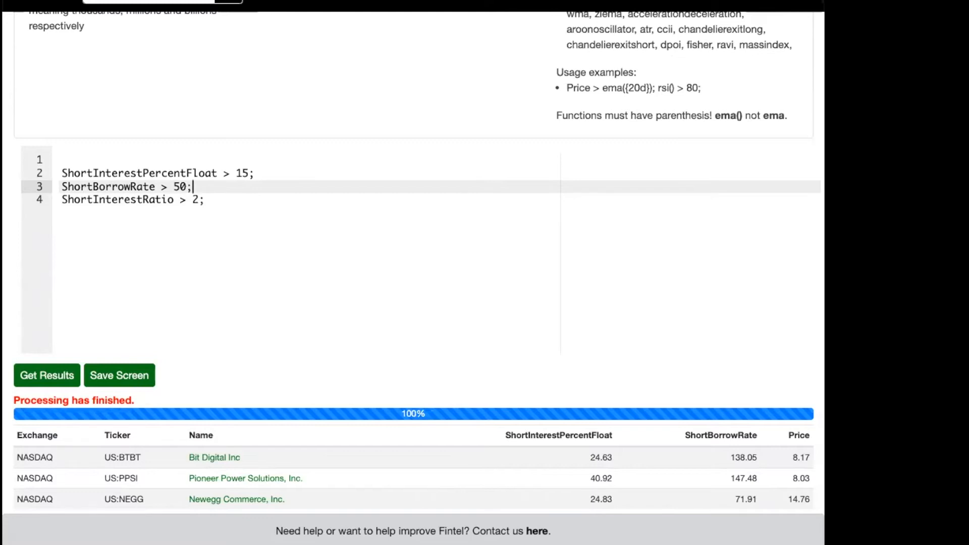
text(//)
key(Up)
key(Left)
key(Left)
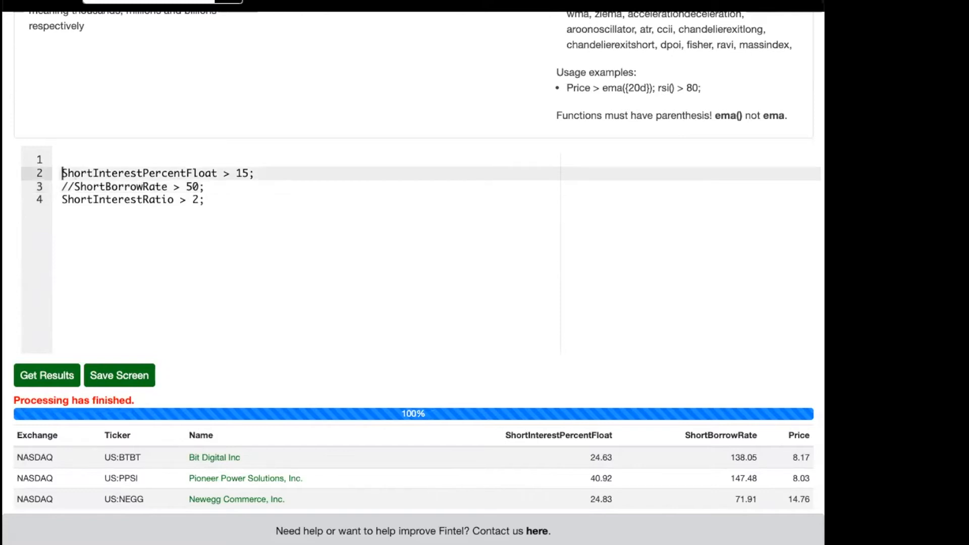
text(//)
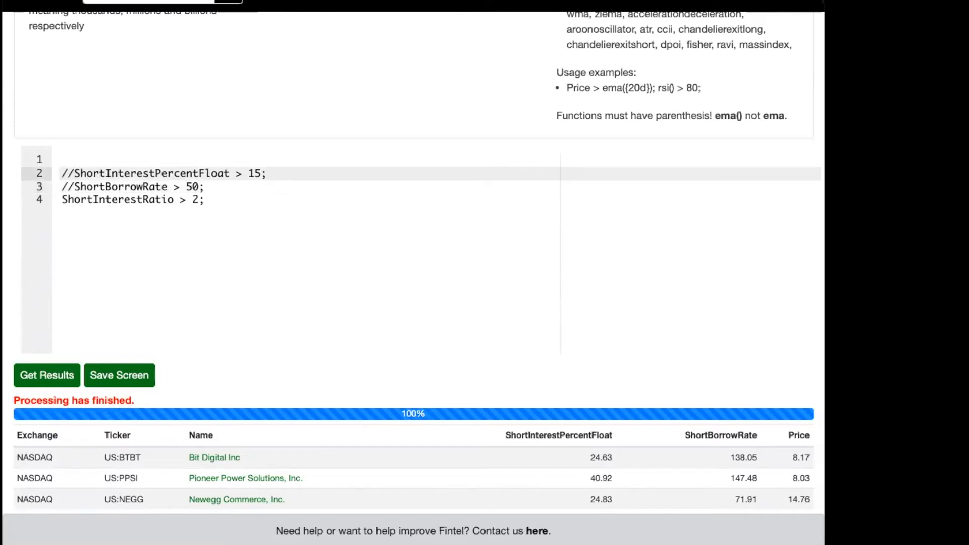
click(48, 383)
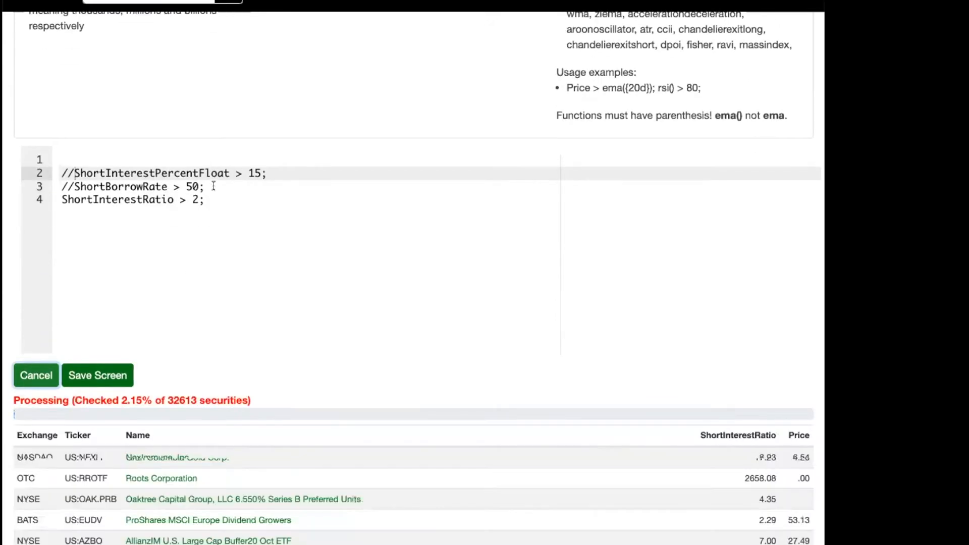
Stop the running screen and examine the tickers and their ShortInterestRatio values in the partial results.
click(36, 376)
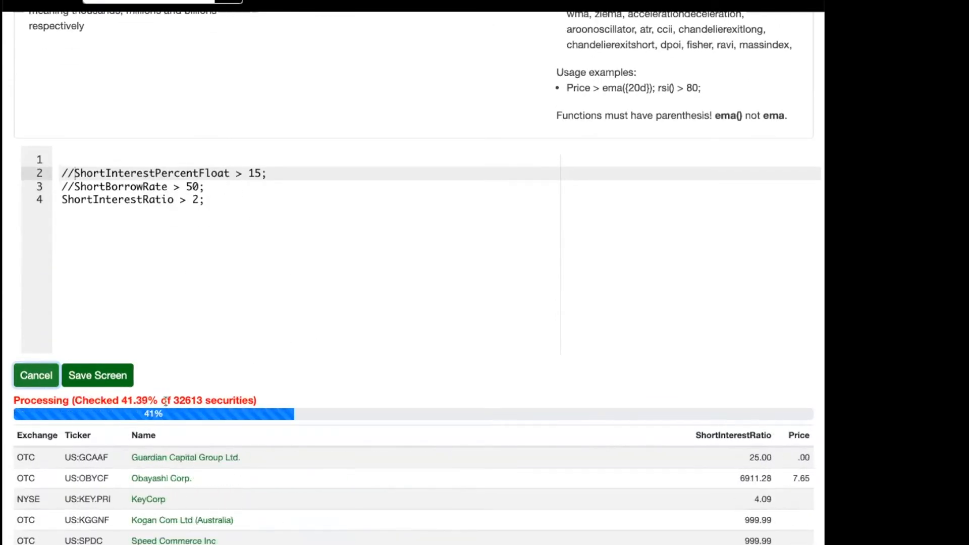
scroll(353, 490, down, 4)
scroll(353, 489, up, 6)
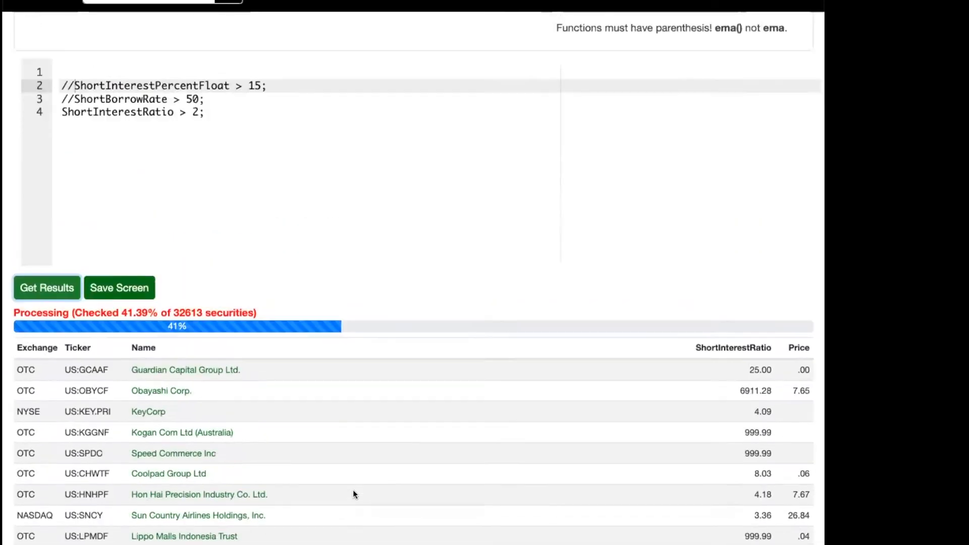
scroll(363, 368, down, 5)
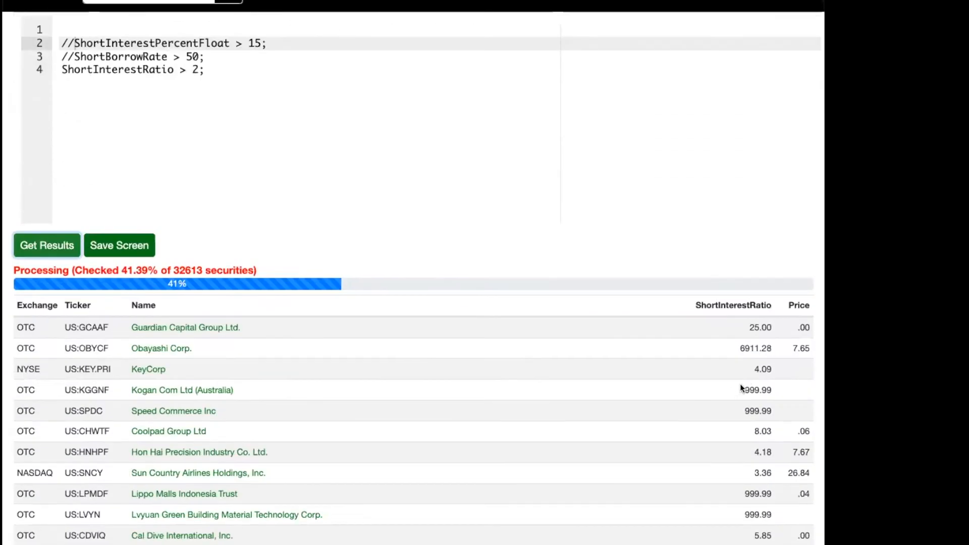
scroll(740, 387, down, 4)
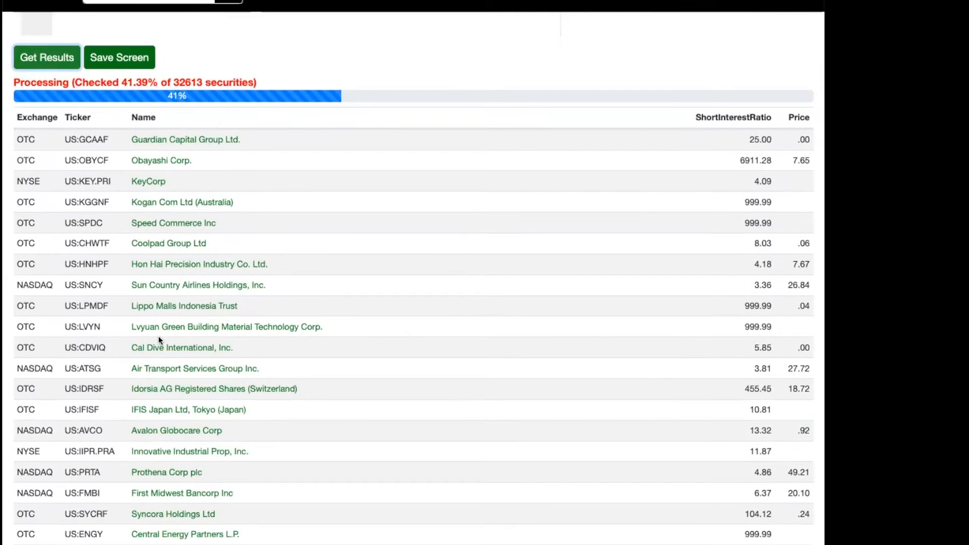
drag(742, 304, 754, 304)
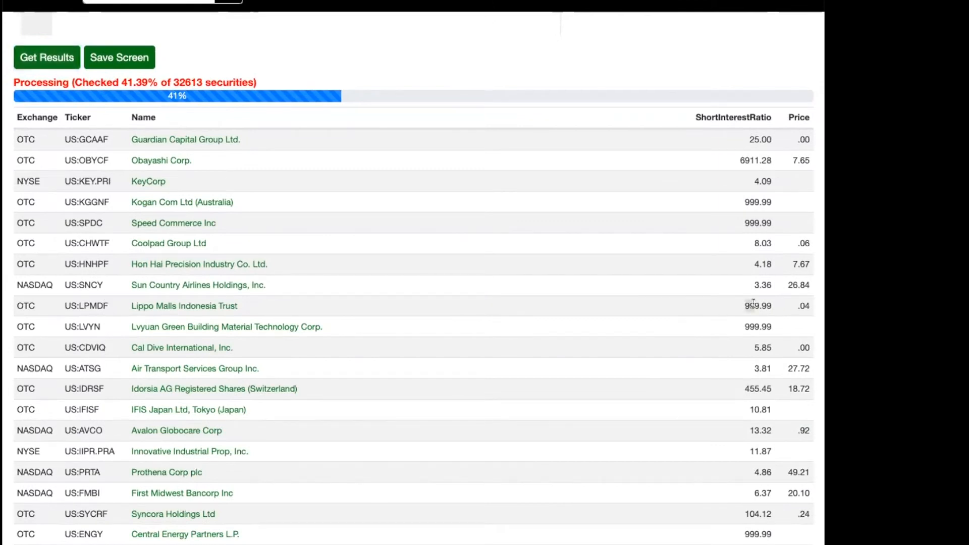
click(94, 304)
double_click(95, 304)
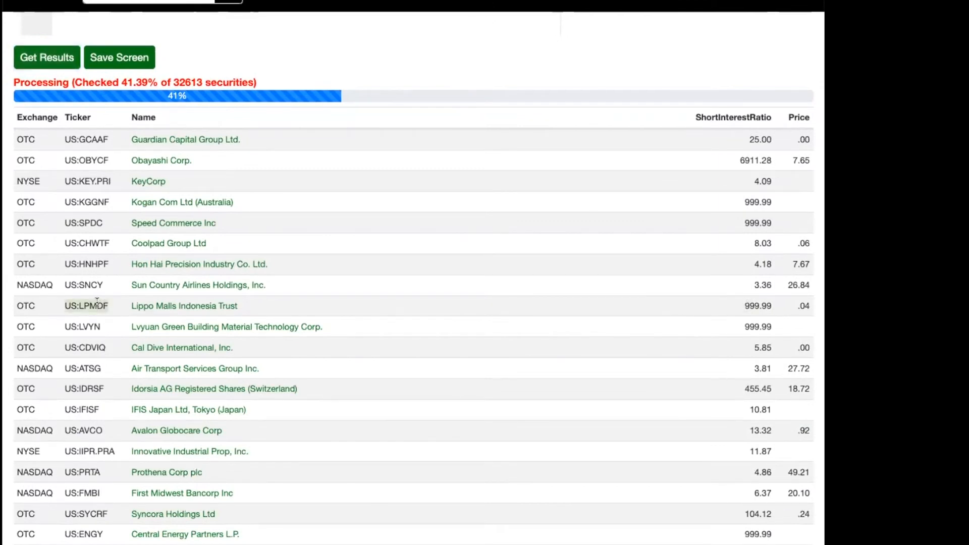
double_click(748, 324)
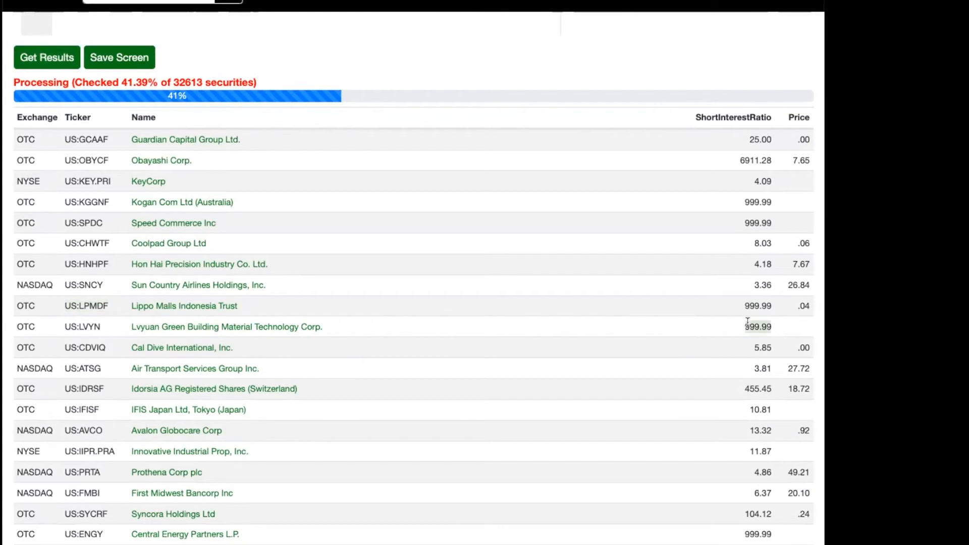
scroll(751, 321, down, 3)
scroll(750, 320, up, 3)
scroll(701, 329, up, 7)
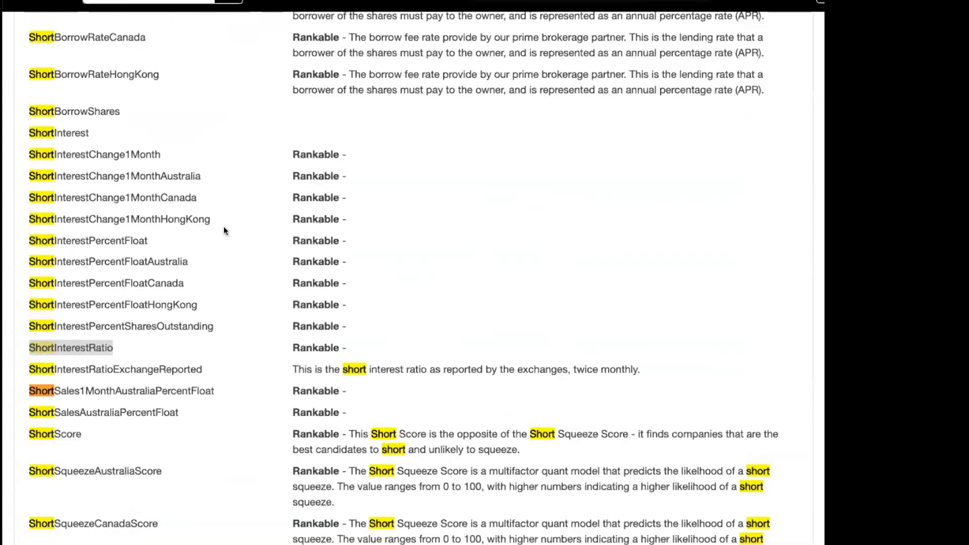
Find the term ShortSqueezeScore in the terms list and add the condition "ShortSqueezeScore > 75;" on line 5 of the screen code.
scroll(225, 231, down, 3)
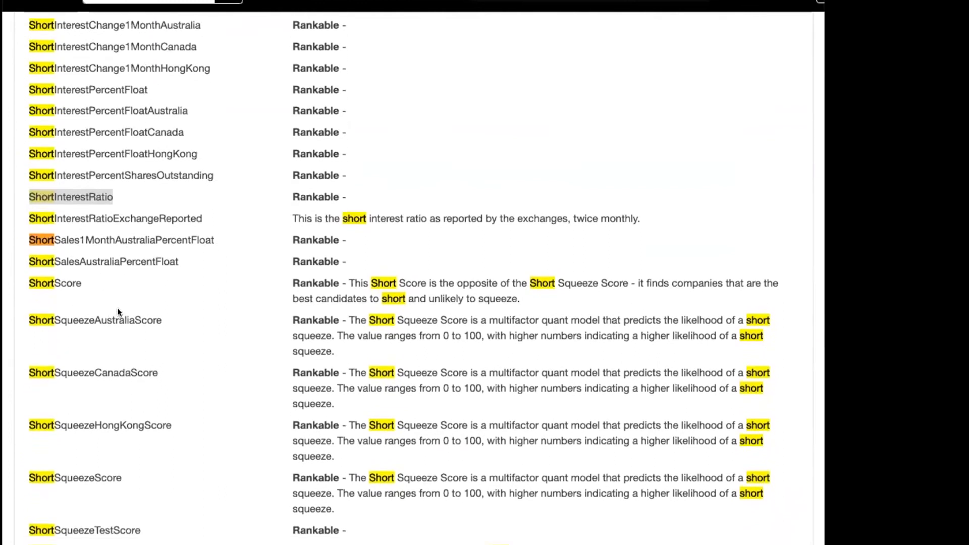
scroll(68, 403, down, 1)
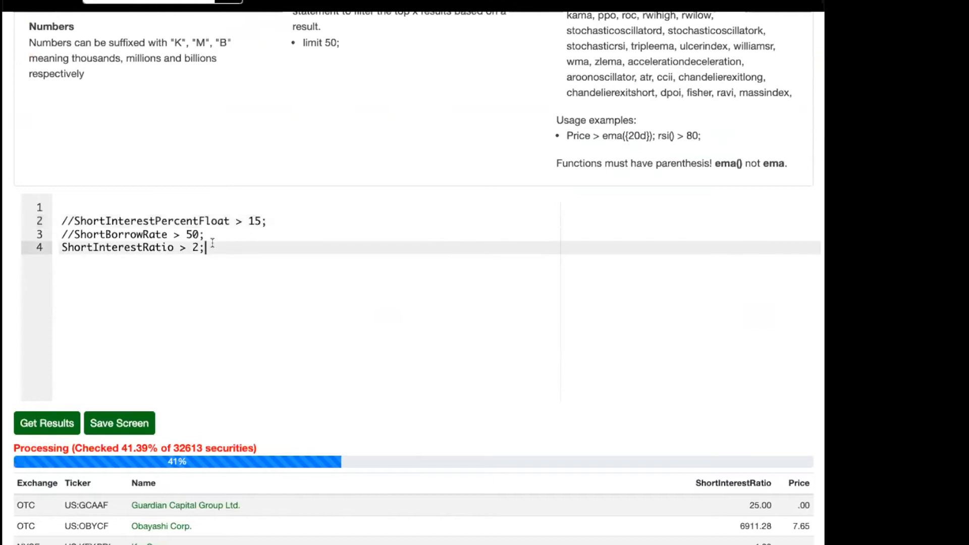
key(Return)
text(ShortSqueezeScore > )
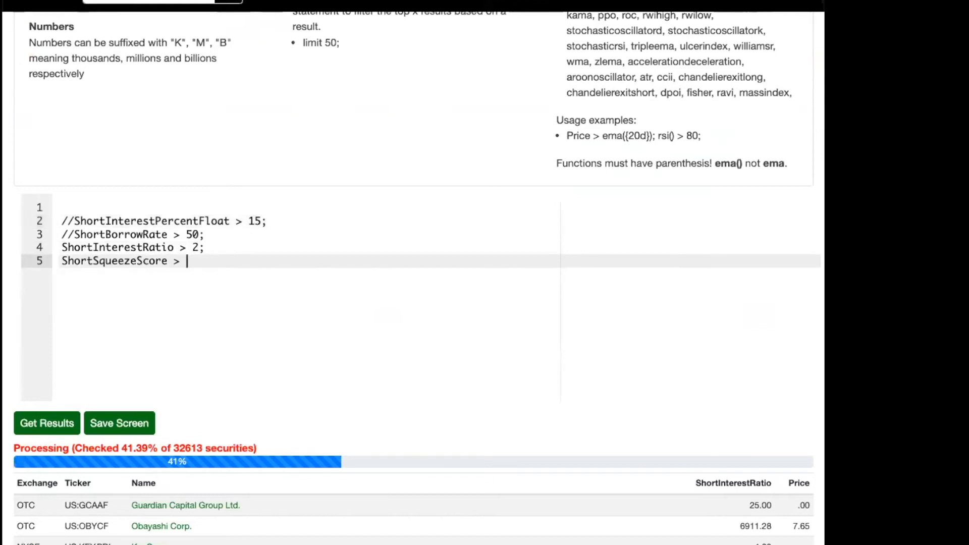
text(75l)
key(BackSpace)
text(;)
Comment out the ShortInterestRatio condition with //, run the screen and review the ShortSqueezeScore results.
key(Up)
key(Home)
text(//)
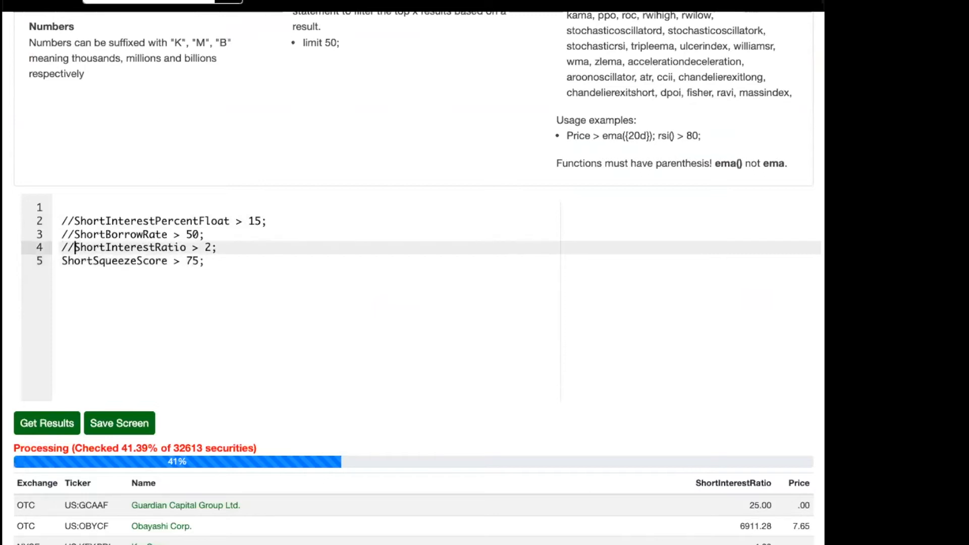
click(40, 423)
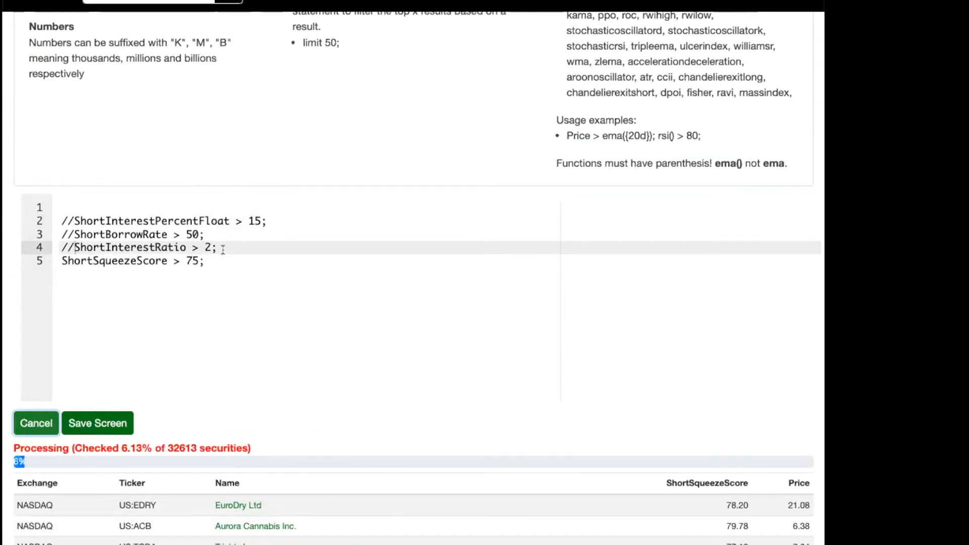
scroll(266, 257, down, 4)
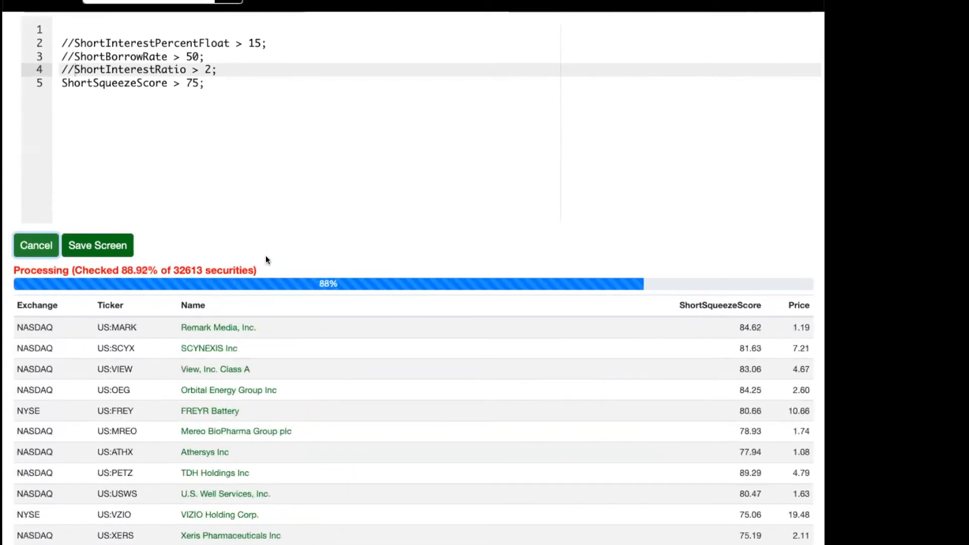
scroll(268, 264, down, 1)
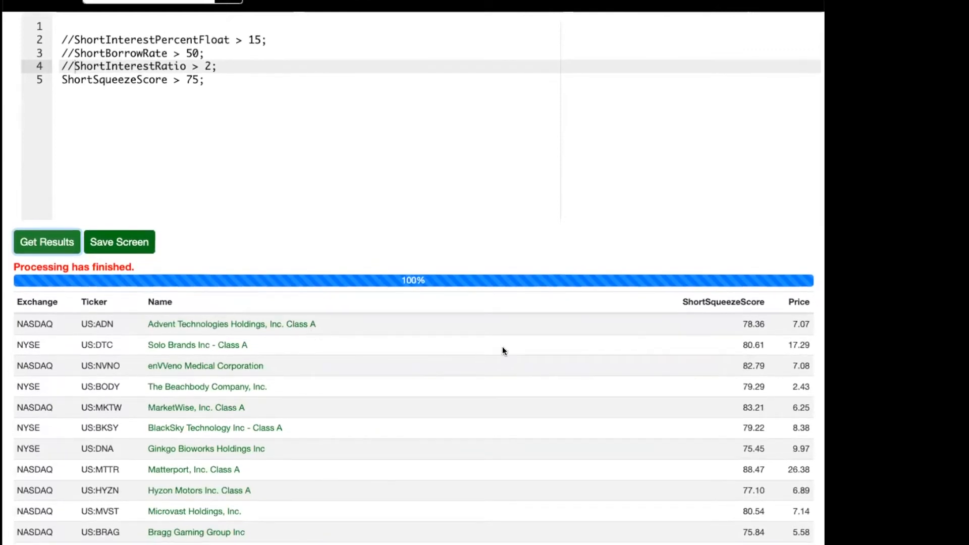
Add the sorting statement "order ShortSqueezeScore desc;" on line 6, reusing the term name from line 5.
click(318, 150)
key(Return)
key(Return)
key(BackSpace)
text(order Sh)
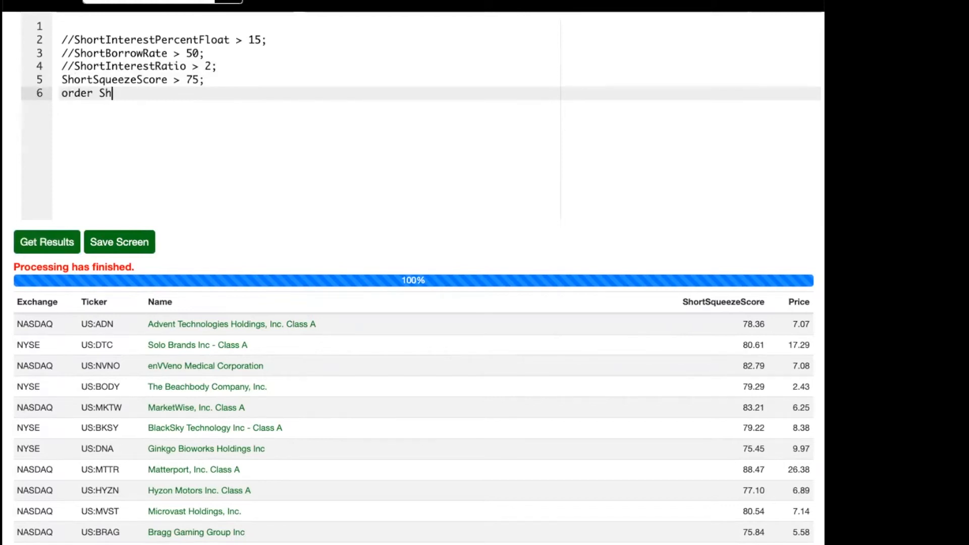
double_click(115, 79)
key(super+c)
click(112, 93)
key(BackSpace)
key(BackSpace)
key(super+v)
text(desc;)
Add "limit 25;" on line 7 of the screen code and run the screen.
key(Return)
text(limit 25;)
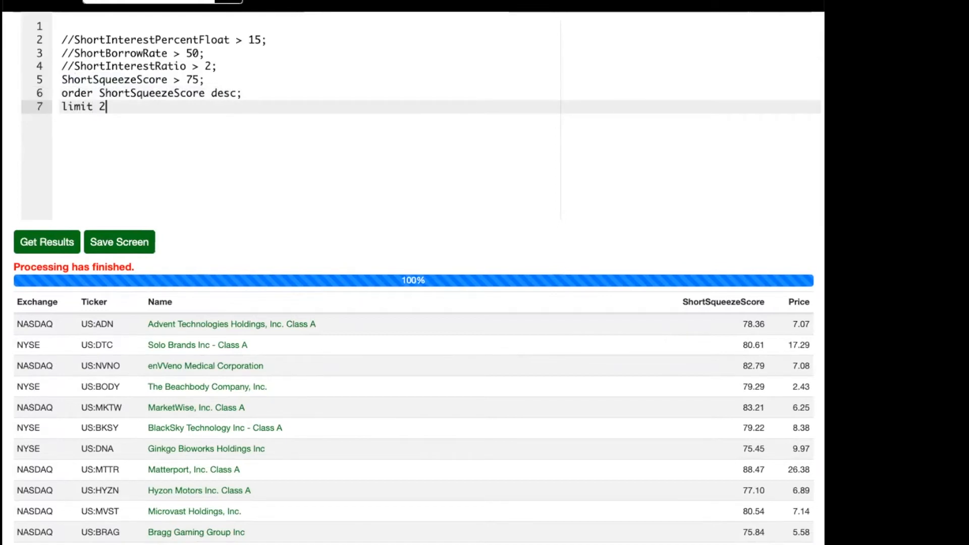
click(38, 247)
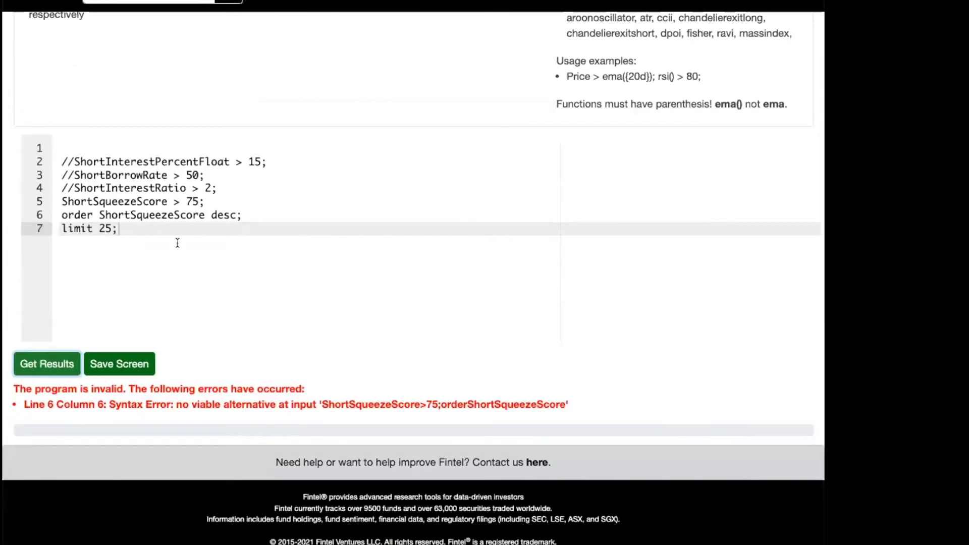
Correct the sorting statement on line 6 to read "order by ShortSqueezeScore desc;".
double_click(171, 215)
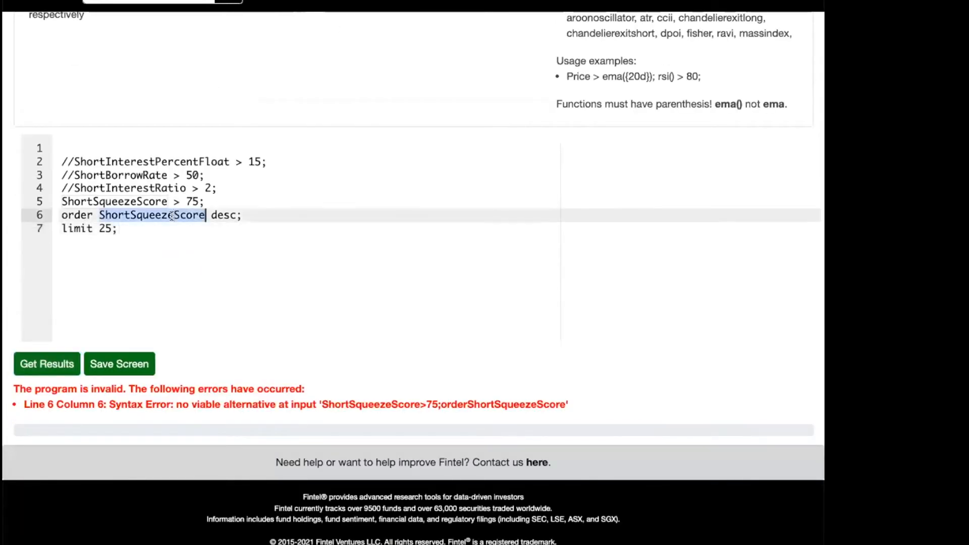
click(169, 215)
key(alt+Right)
key(alt+Left)
key(alt+Left)
key(alt+Right)
key(alt+Right)
key(alt+Left)
text(by)
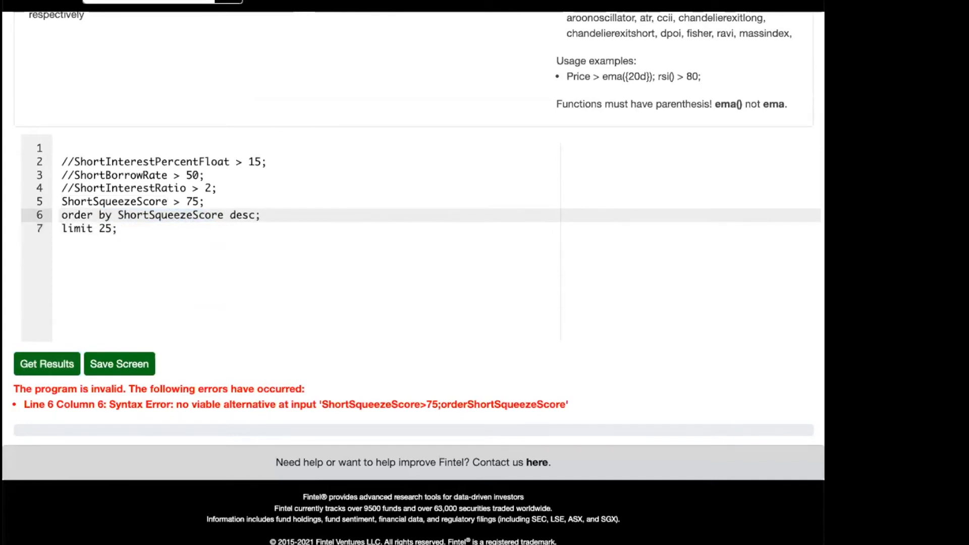
Run the sorted, limited screen and review the ShortSqueezeScore ranking in its results.
click(45, 364)
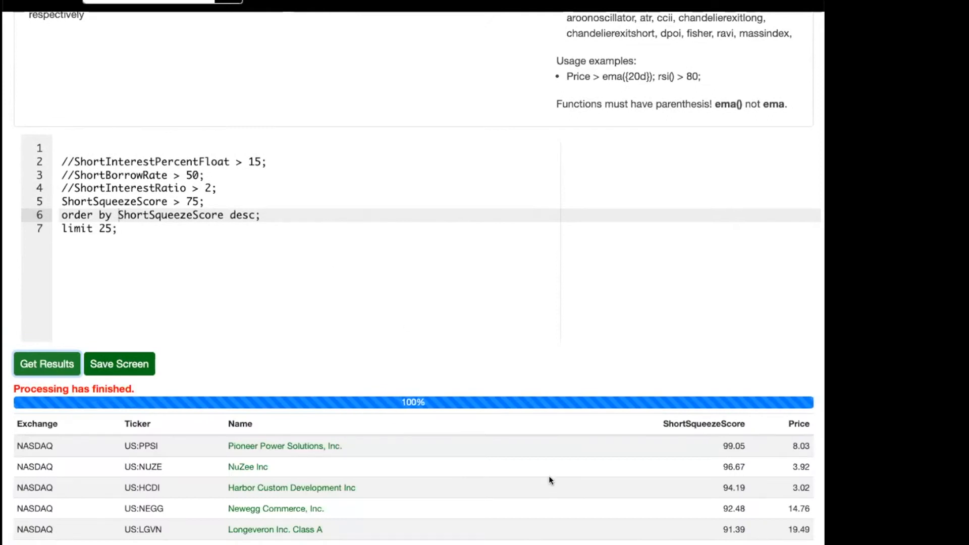
scroll(549, 475, down, 2)
scroll(421, 404, down, 1)
scroll(424, 409, down, 5)
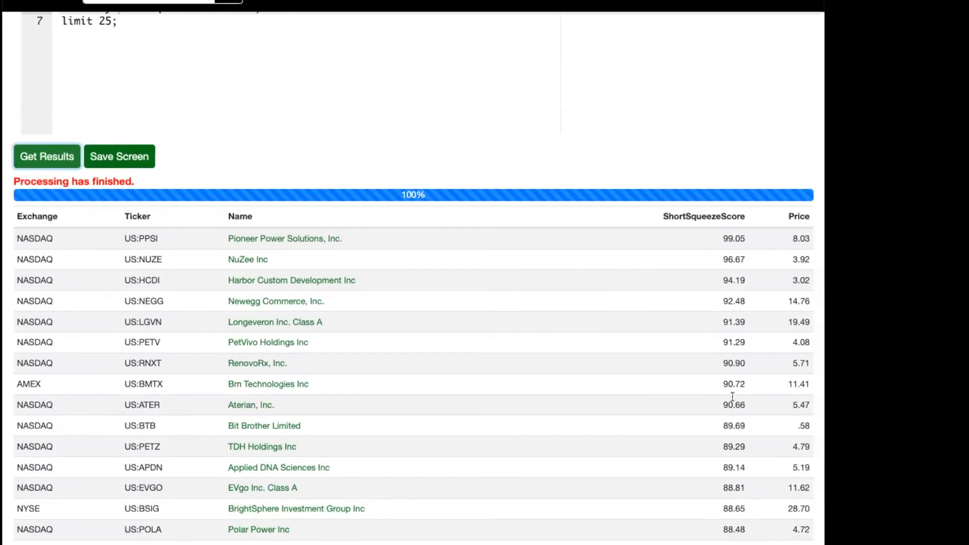
scroll(732, 397, down, 10)
scroll(722, 372, up, 8)
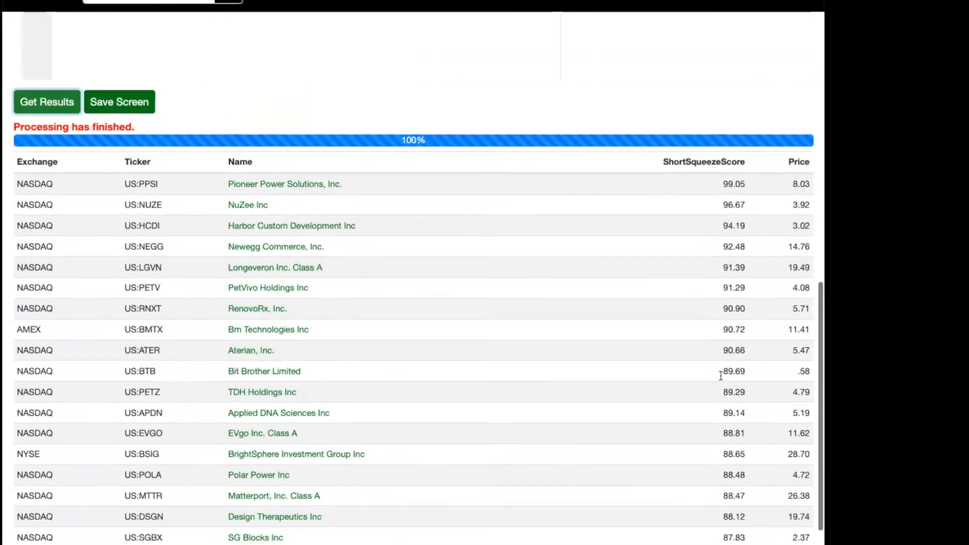
scroll(720, 376, up, 10)
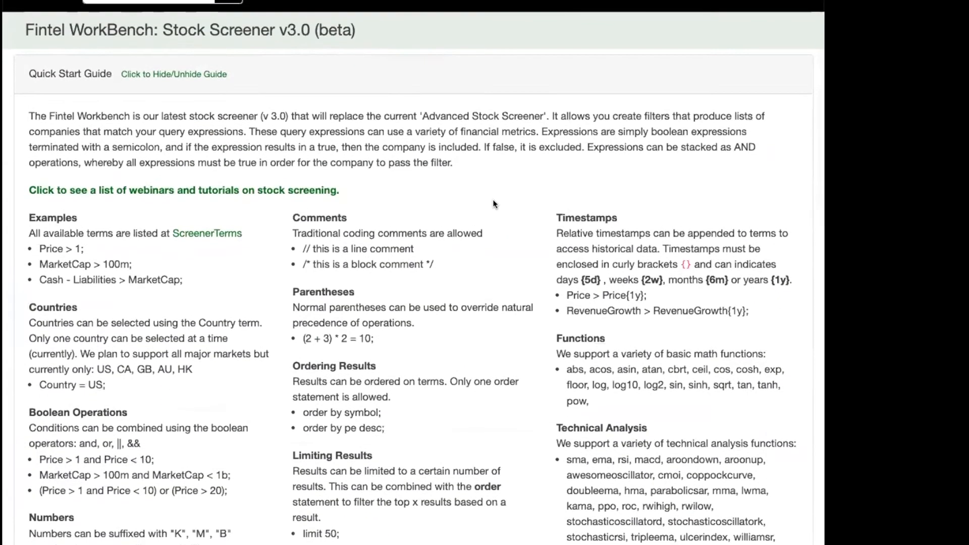
Open the Short Squeeze - US leaderboard and examine its ranking of securities by Short Squeeze Score.
click(393, 3)
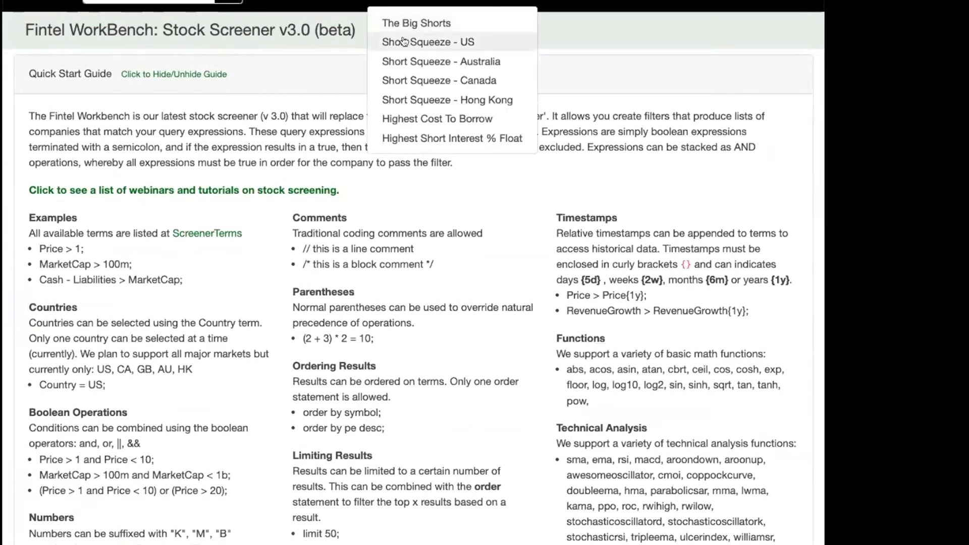
click(298, 155)
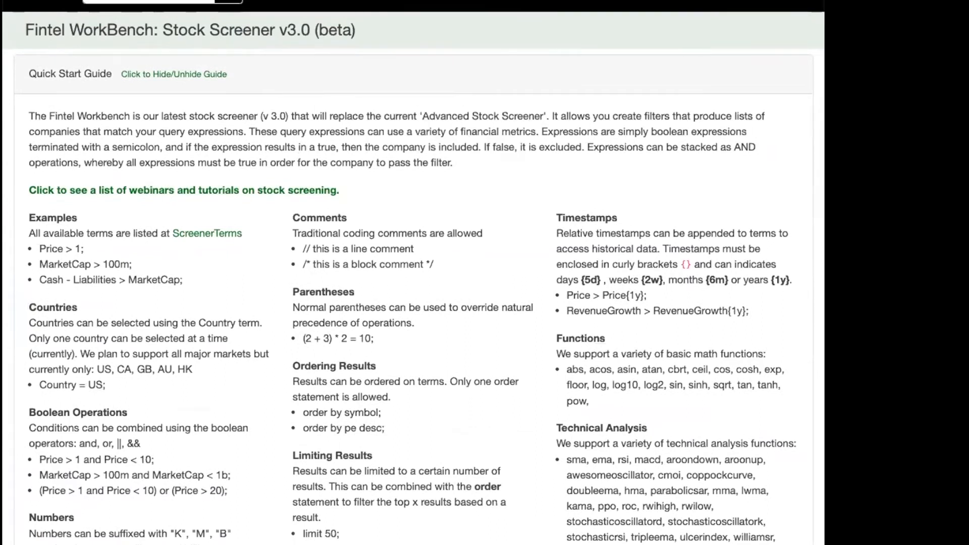
click(398, 3)
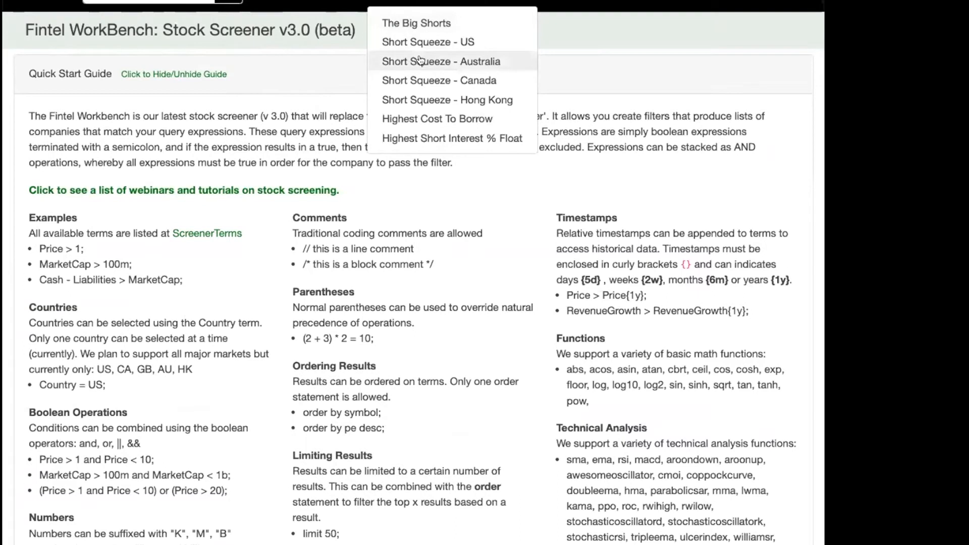
right_click(422, 35)
click(439, 44)
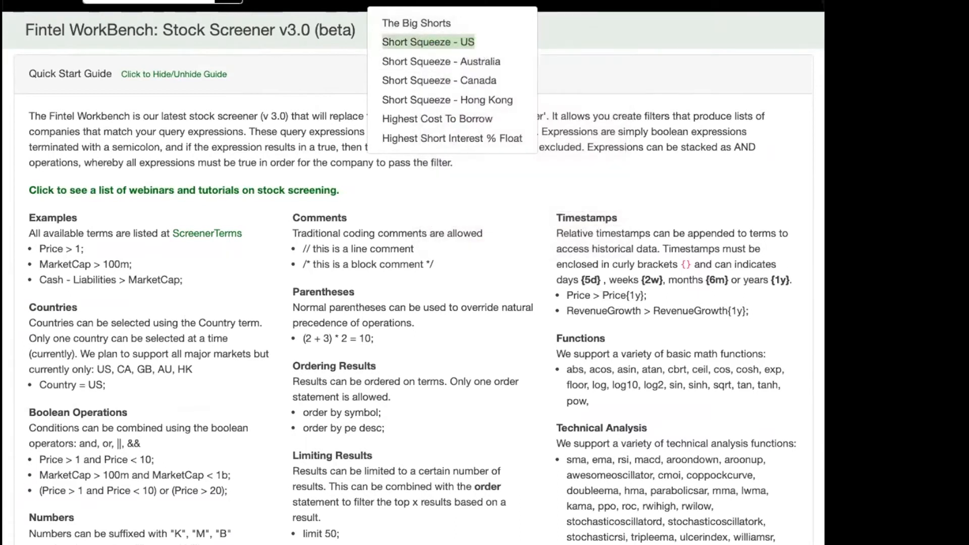
click(428, 42)
scroll(428, 124, down, 1)
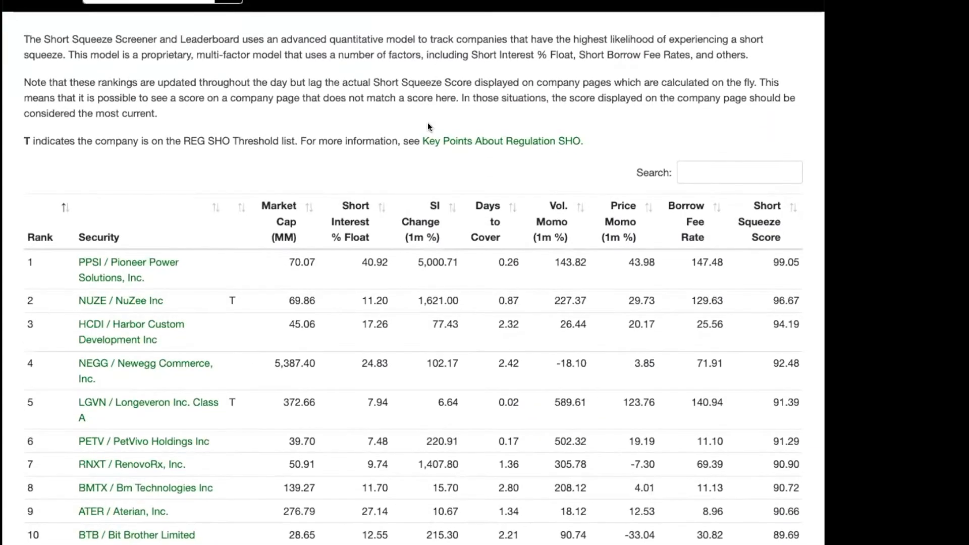
key(ctrl+minus)
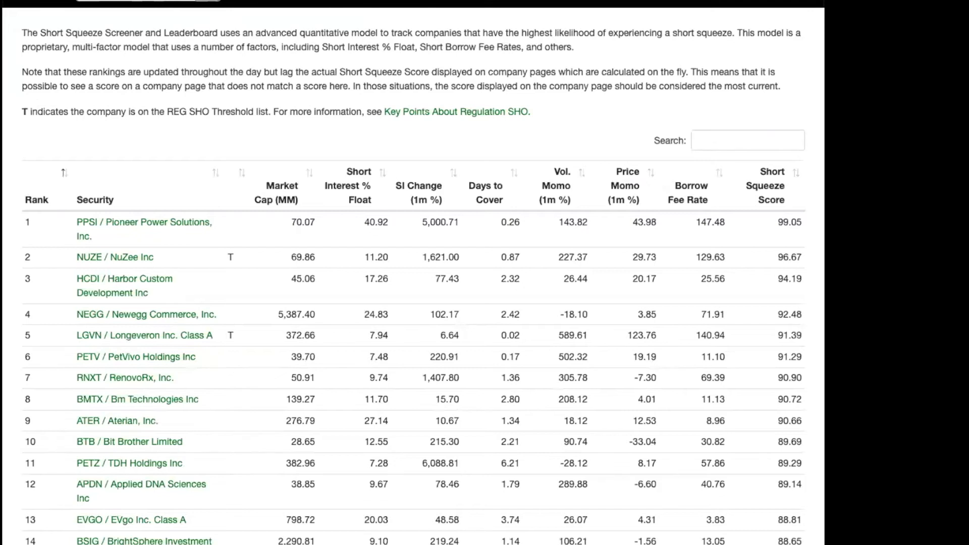
Return to the WorkBench stock screener and replace the whole screen code with "Price > Price{1d};" on line 2.
key(ctrl+shift+Tab)
click(314, 214)
scroll(314, 213, down, 2)
scroll(313, 214, down, 4)
scroll(313, 214, up, 3)
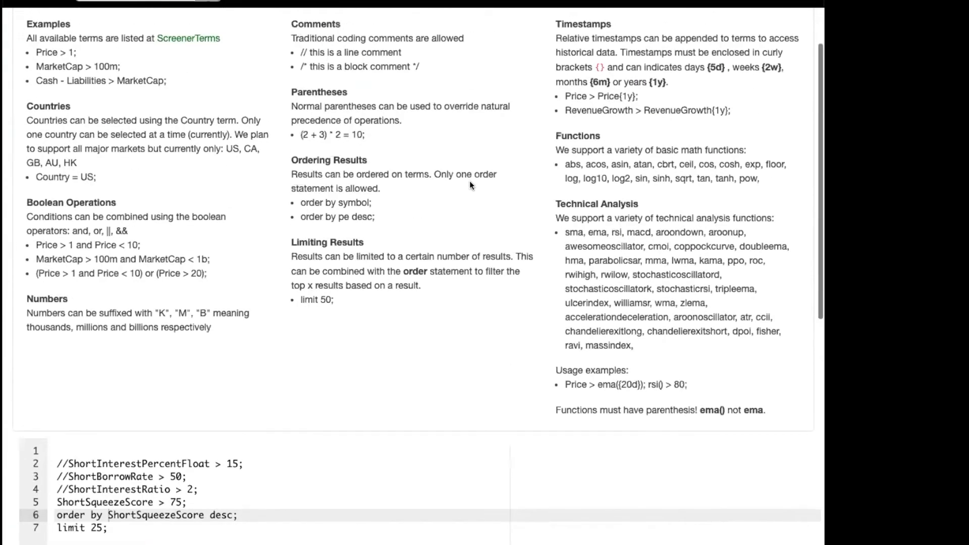
scroll(472, 193, down, 2)
click(270, 391)
key(ctrl+a)
key(Return)
text(Price<)
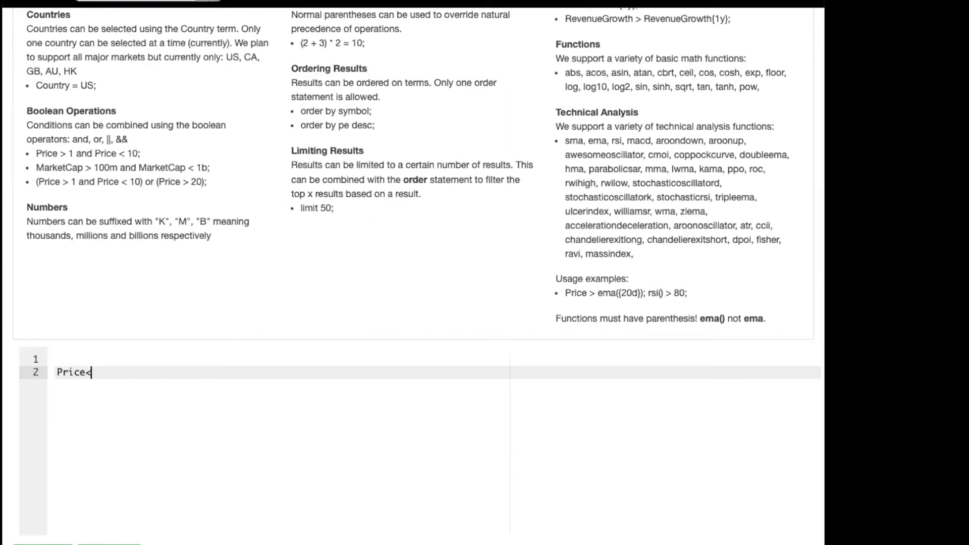
text(> Price{1d};)
Highlight the {1d} timestamp in the price condition and run the screen.
key(Left)
key(Left)
key(Left)
key(Left)
key(Left)
key(shift+Right)
key(shift+Right)
key(shift+Right)
key(shift+Right)
key(shift+Right)
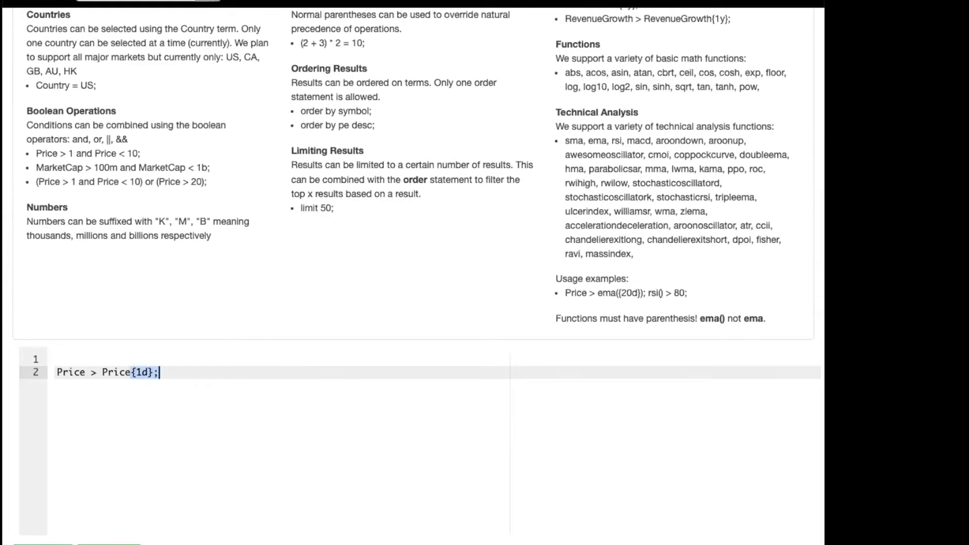
key(Left)
scroll(113, 385, down, 1)
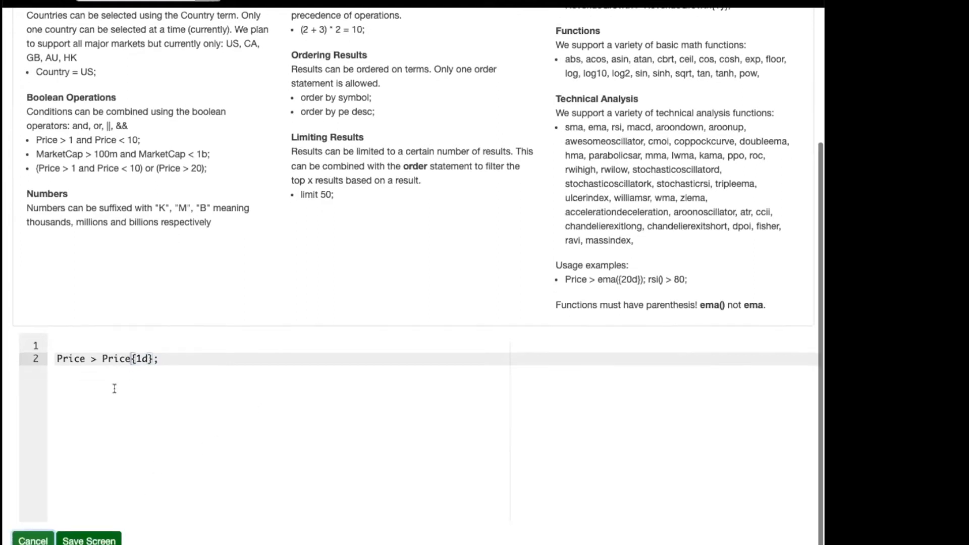
scroll(121, 386, down, 3)
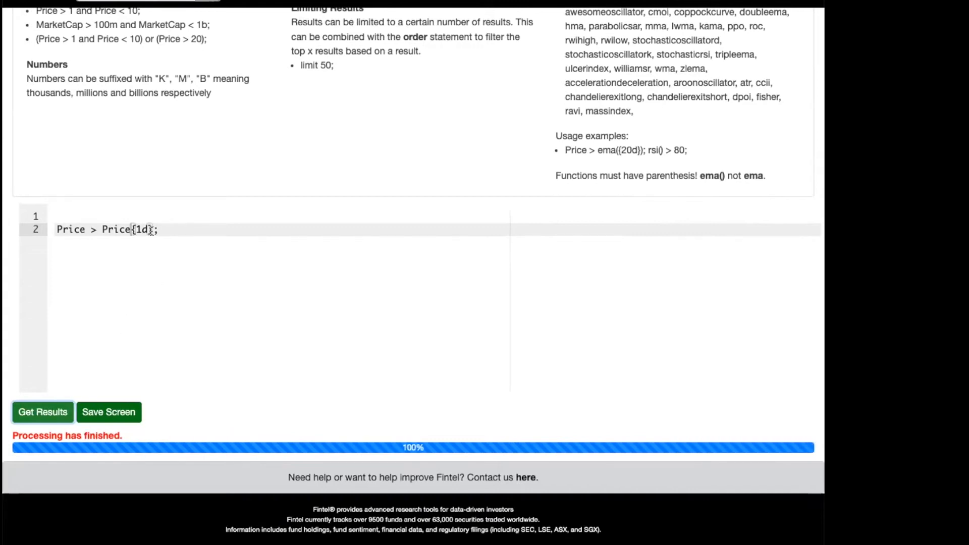
Delete the price comparison condition from line 2 of the screen code.
click(170, 231)
key(super+Left)
key(alt+Right)
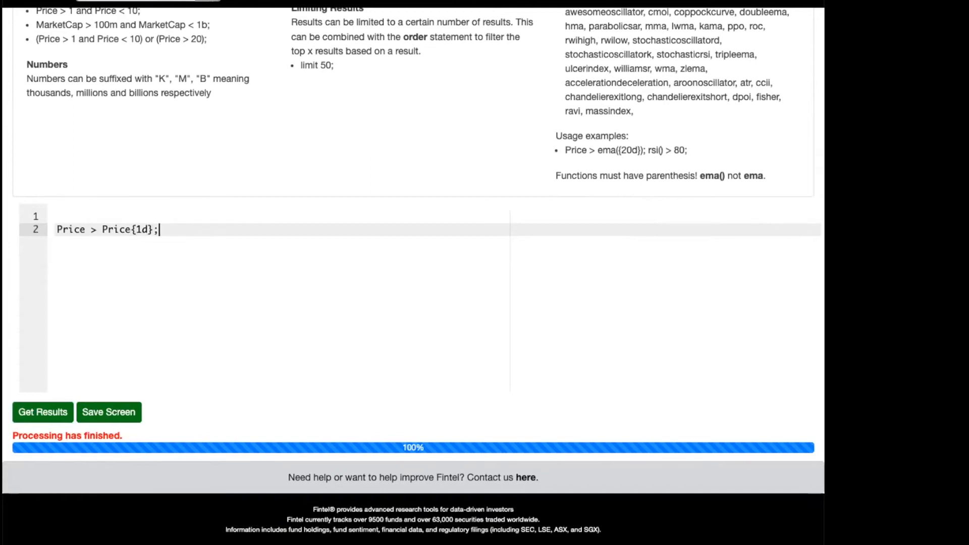
key(Return)
key(shift+Up)
key(BackSpace)
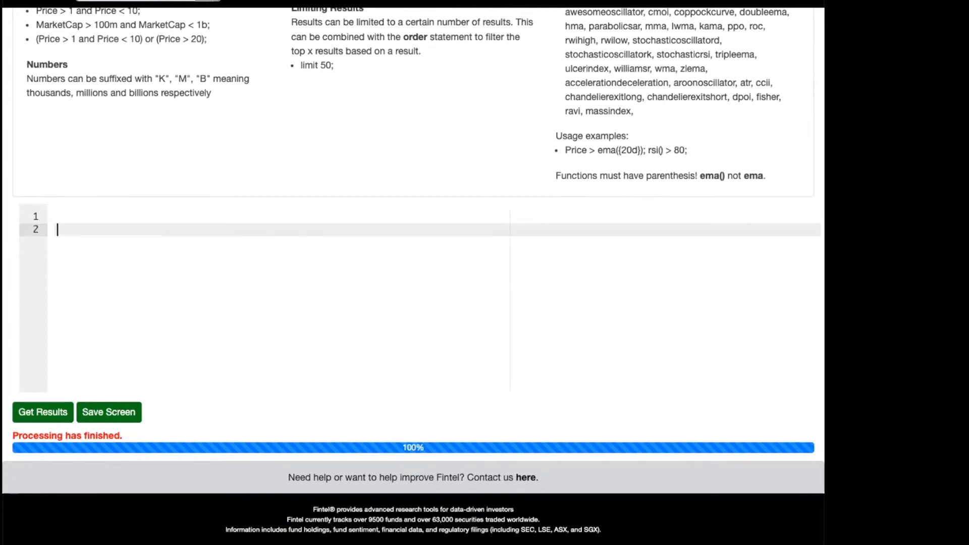
text(Reven)
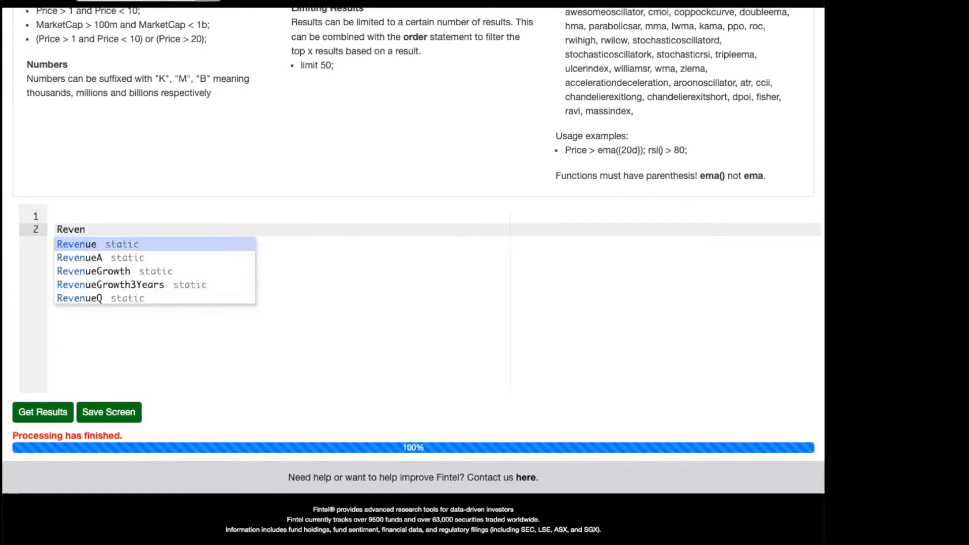
Enter the term Revenue on line 2 and bring up the suggestions for matching Revenue terms.
key(Return)
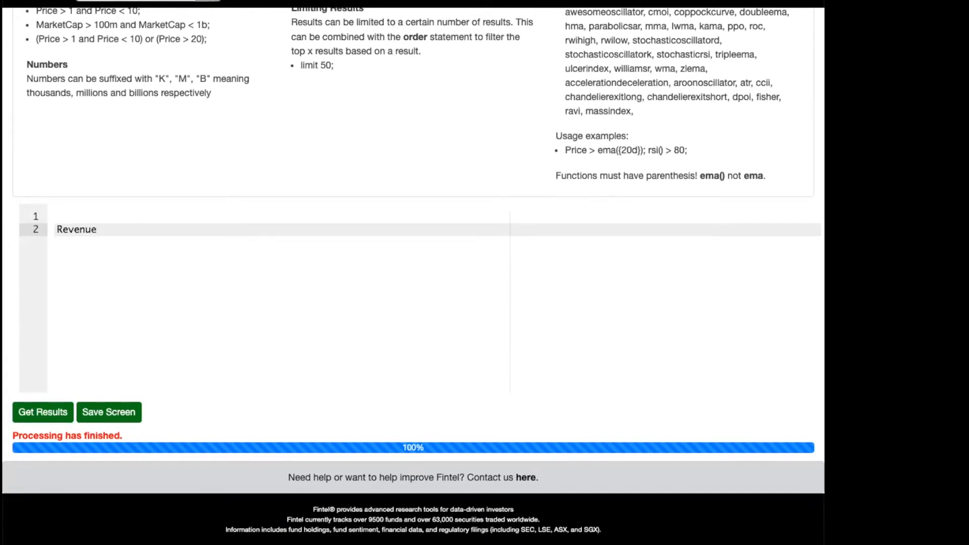
key(ctrl+space)
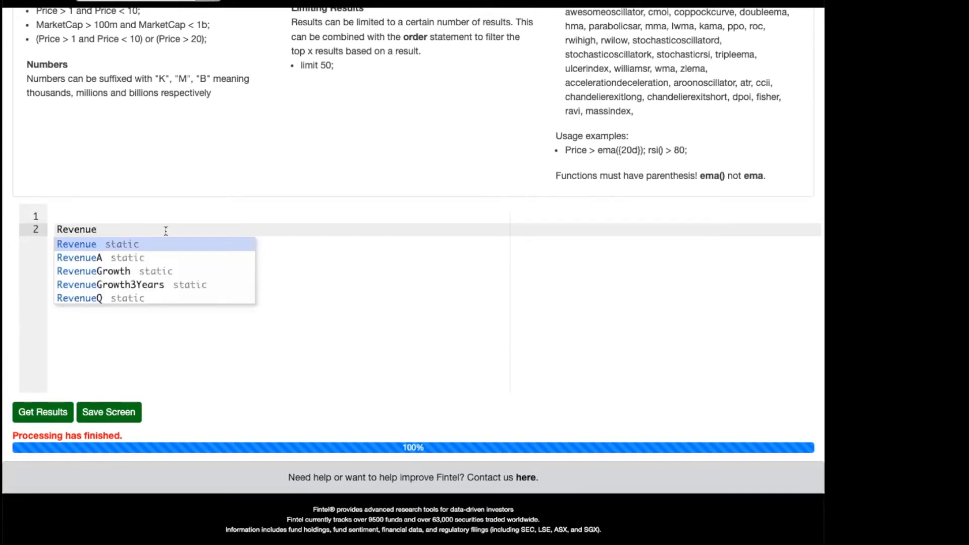
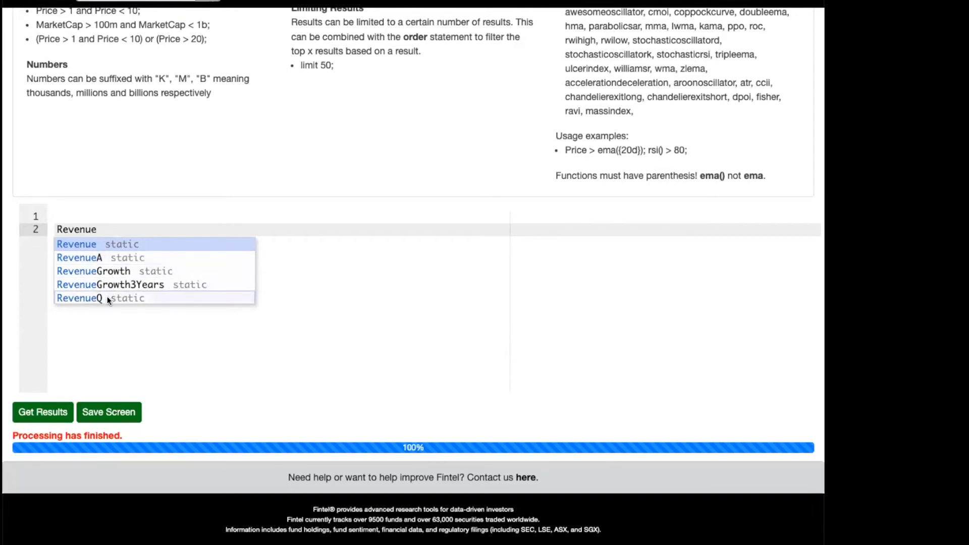
Complete the Revenue term on line 2 and compare it as greater than a second Revenue term.
click(98, 245)
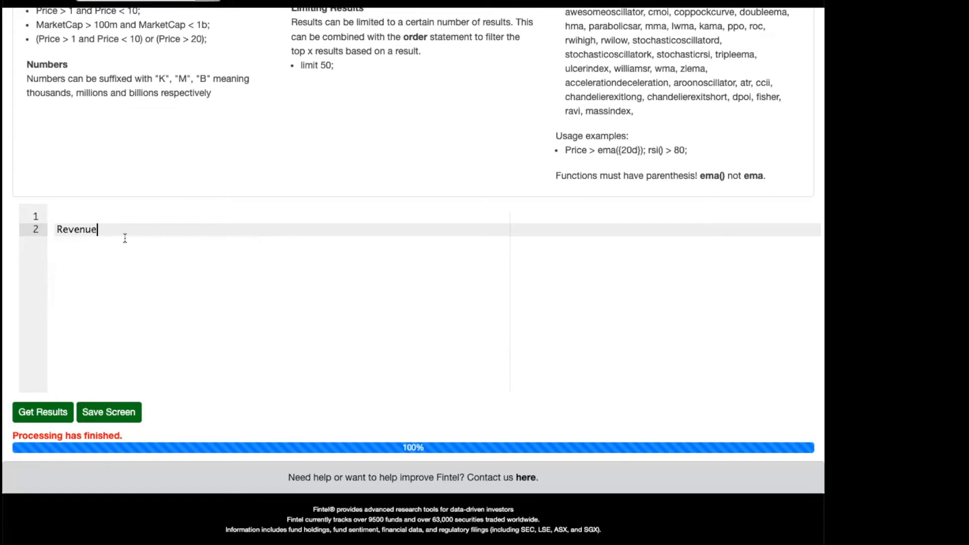
text(> REV)
key(BackSpace)
text(NU)
key(BackSpace)
key(BackSpace)
key(BackSpace)
text(evn)
key(BackSpace)
text(en)
key(BackSpace)
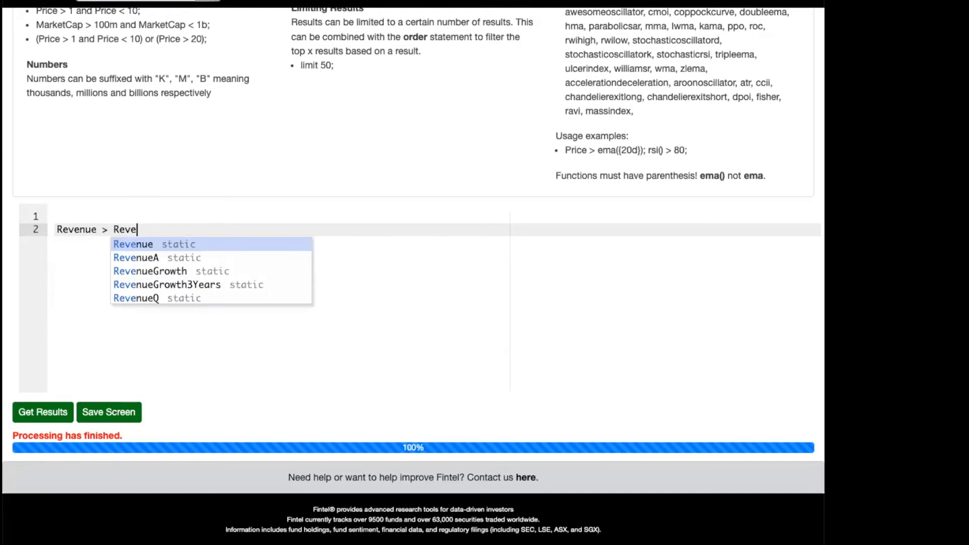
key(Return)
Finish the condition as "Revenue > Revenue{1y};", run the screen and stop it partway.
text({1)
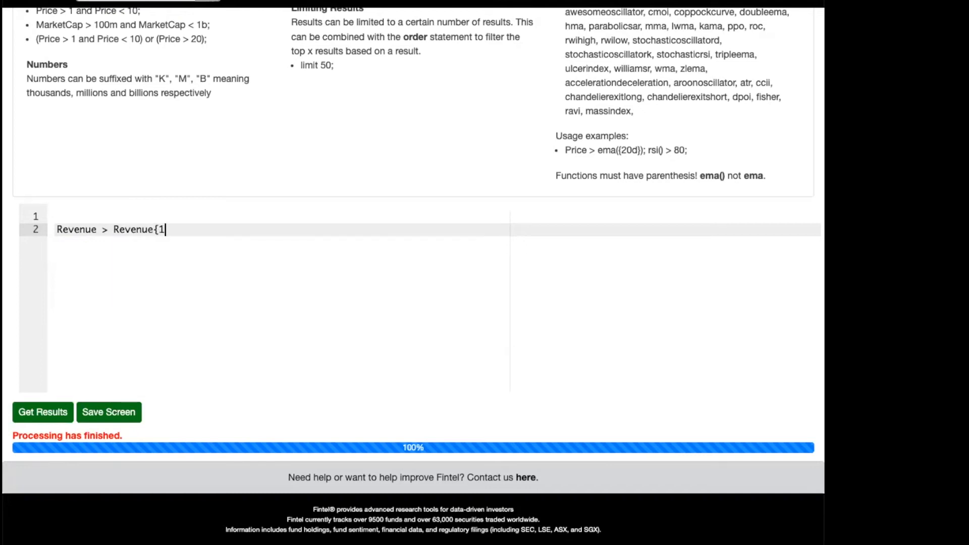
text(y};)
click(34, 414)
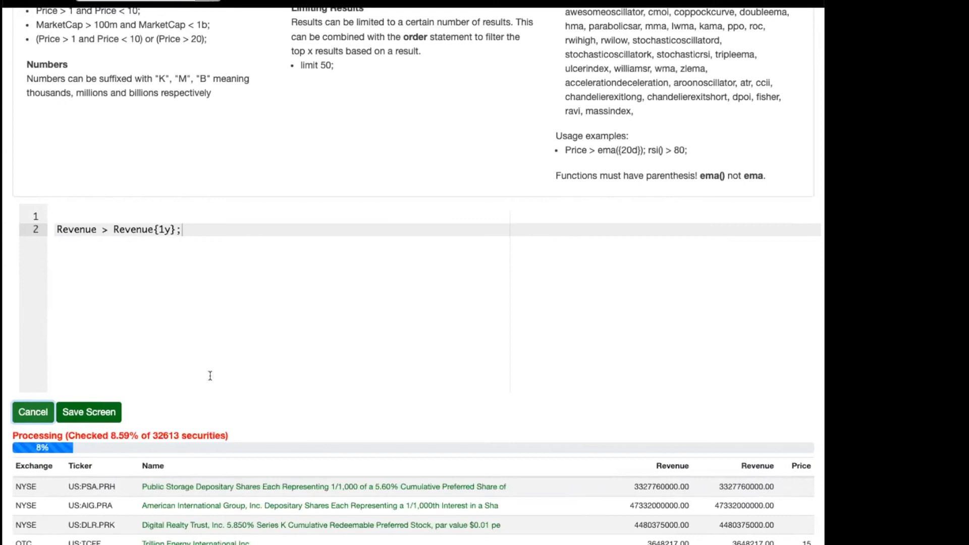
click(43, 413)
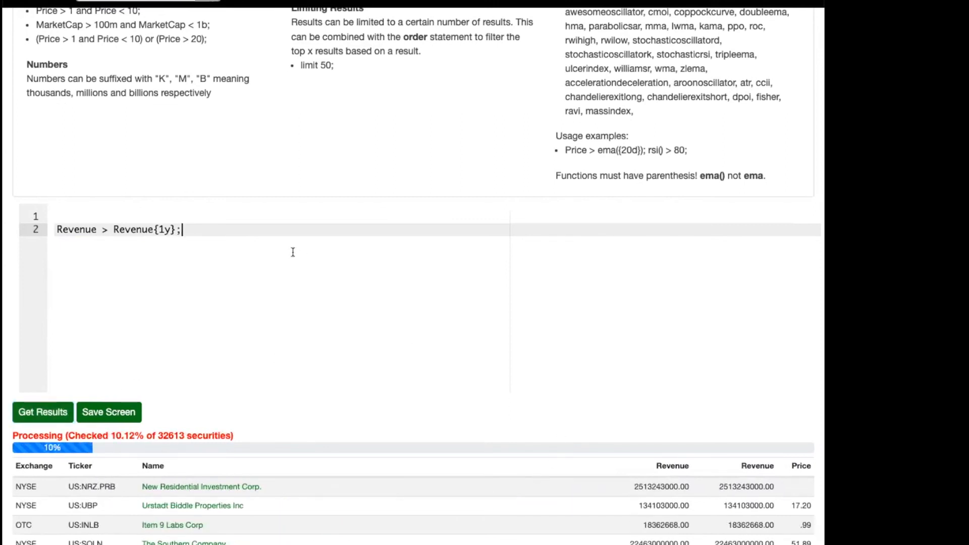
Move the revenue condition down to line 3 and rewrite it as the parenthesised difference "(Revenue - Revenue{1y} )".
key(Return)
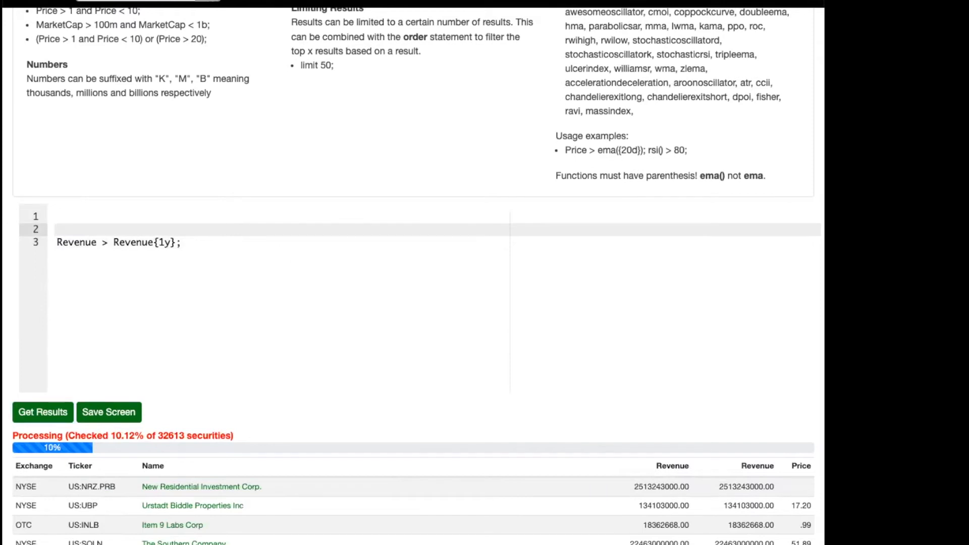
key(Down)
key(alt+Right)
key(Right)
key(Right)
key(BackSpace)
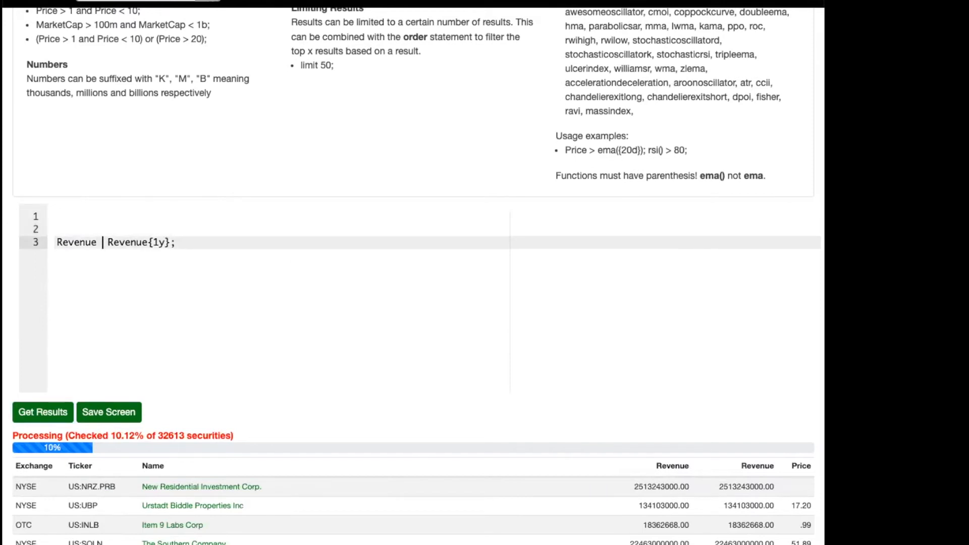
text(-)
text(()
key(End)
key(BackSpace)
text() )
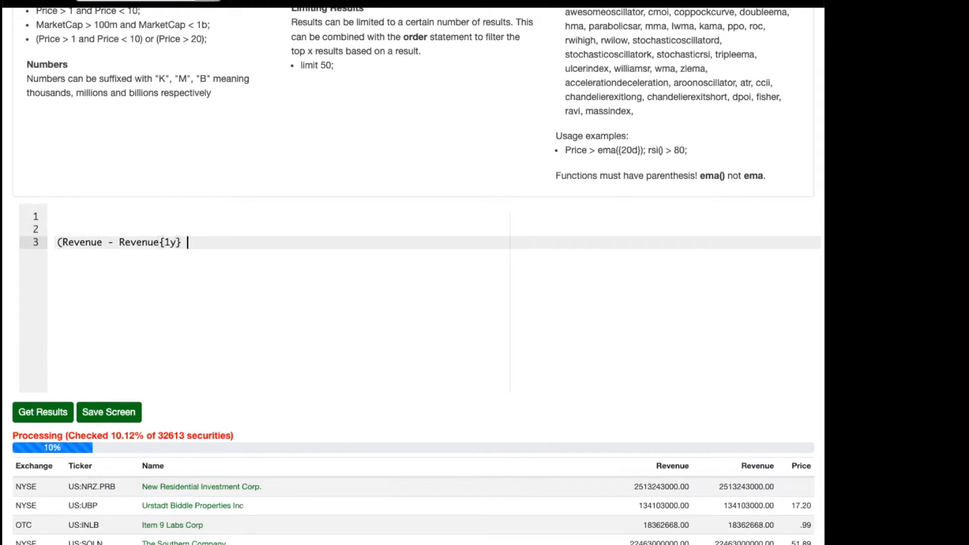
text(/ Rev)
Divide the revenue difference by Revenue{1y}.
key(ctrl+space)
key(Return)
text({1y})
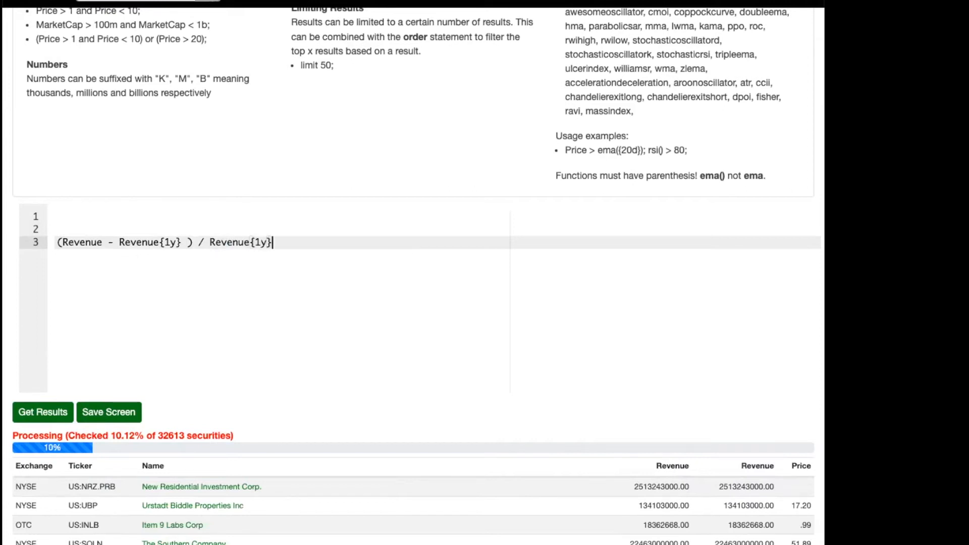
text( > 0.25;)
Require the revenue growth ratio to exceed 0.25, closing the statement with a semicolon, then run the screen and stop it partway.
click(43, 412)
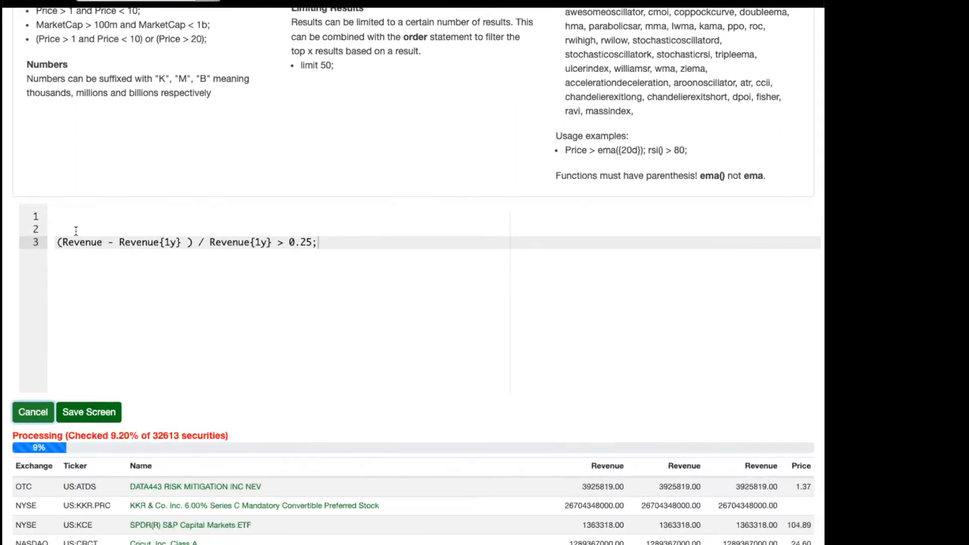
click(29, 415)
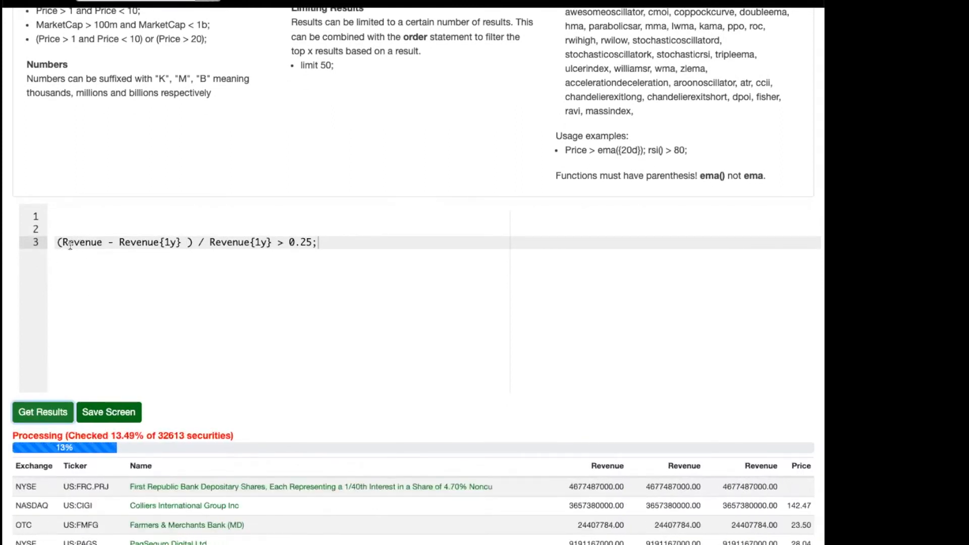
Add the condition "rsi() > 80;" on line 5, below the revenue growth condition.
scroll(64, 242, up, 1)
click(82, 242)
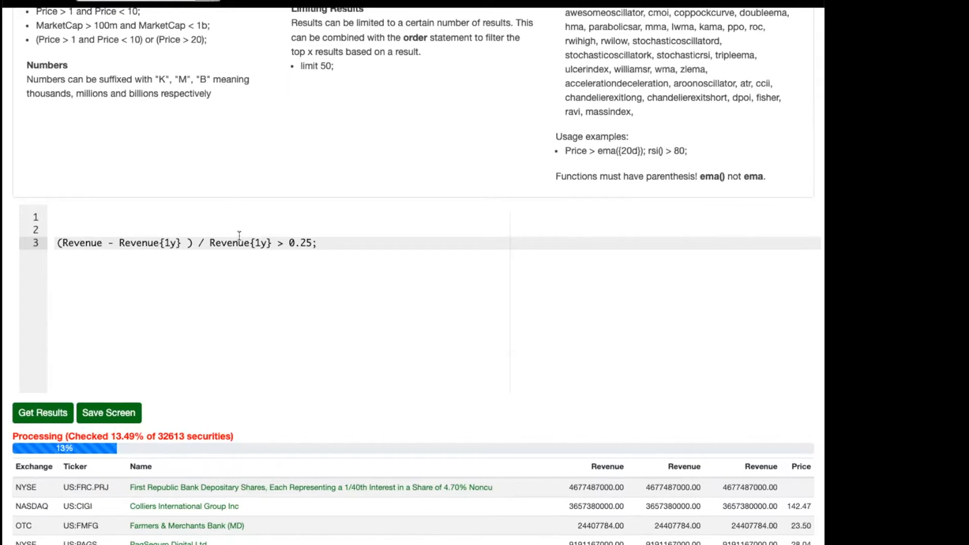
key(Return)
key(Return)
text(rsi() > )
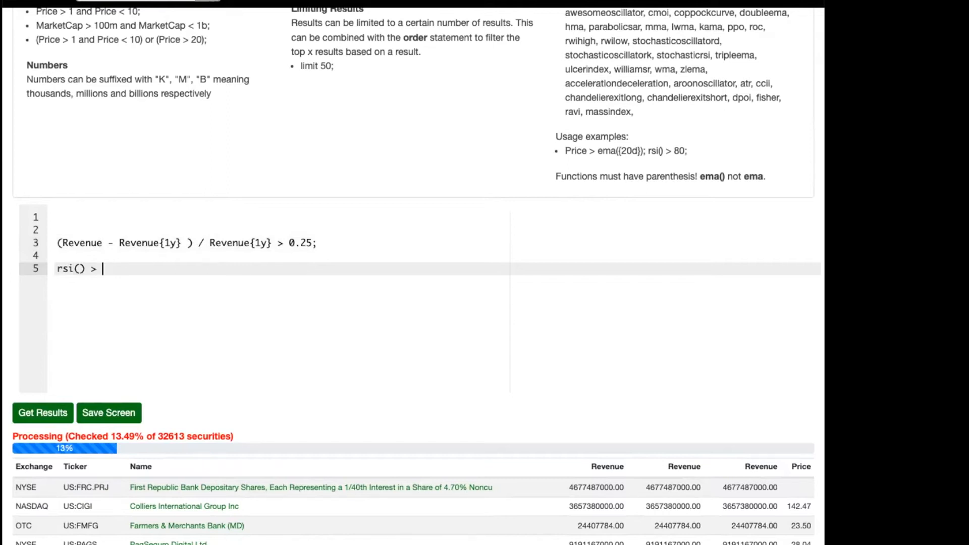
text(80;)
Delete the whole revenue growth line so that only the RSI condition remains in the screen.
key(Up)
key(Up)
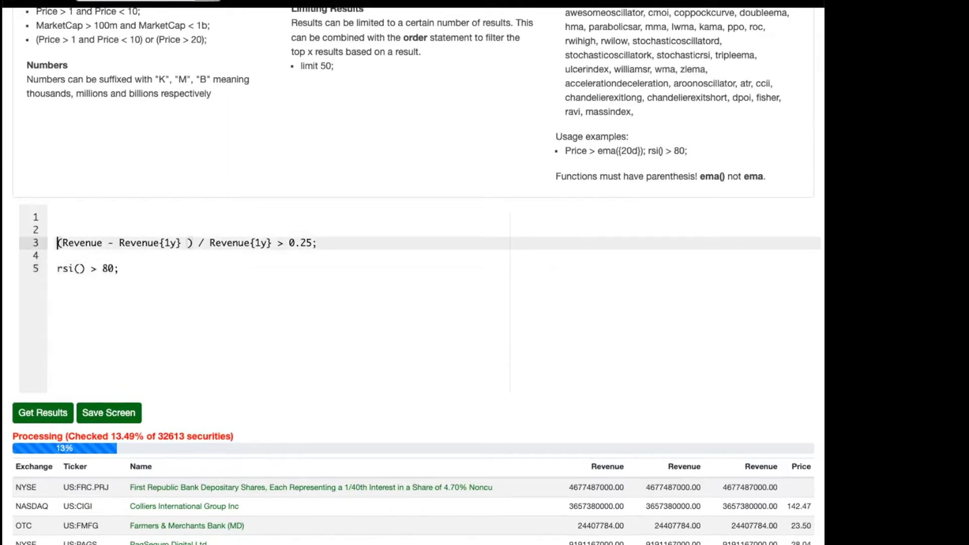
key(shift+Down)
key(BackSpace)
key(Down)
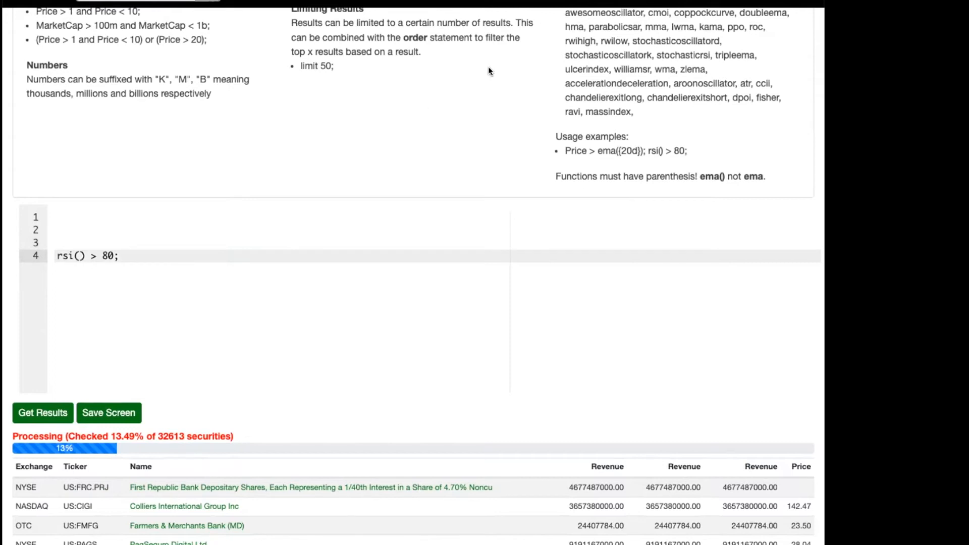
Check the technical analysis function list, highlight the parentheses after rsi and run the RSI screen.
scroll(609, 80, up, 2)
scroll(609, 80, up, 2)
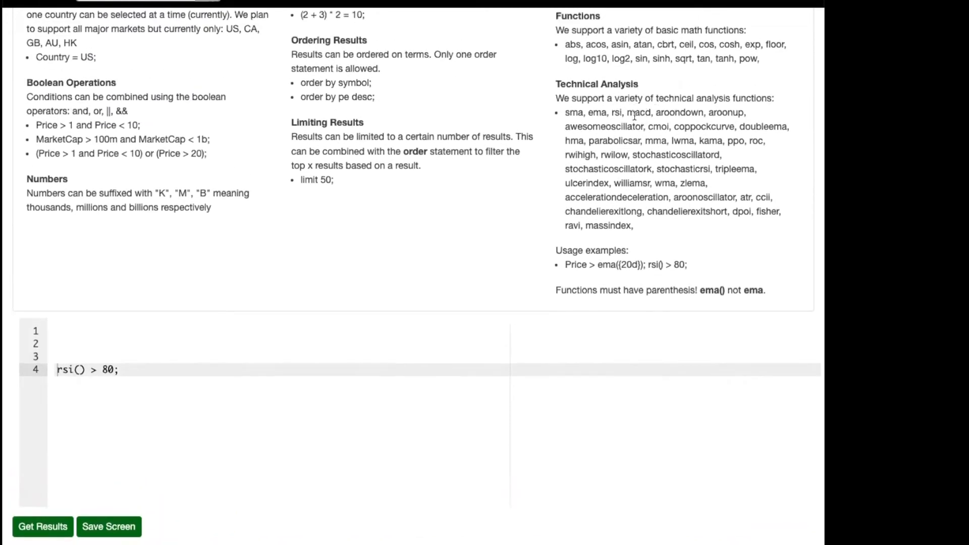
click(148, 366)
click(74, 366)
click(43, 527)
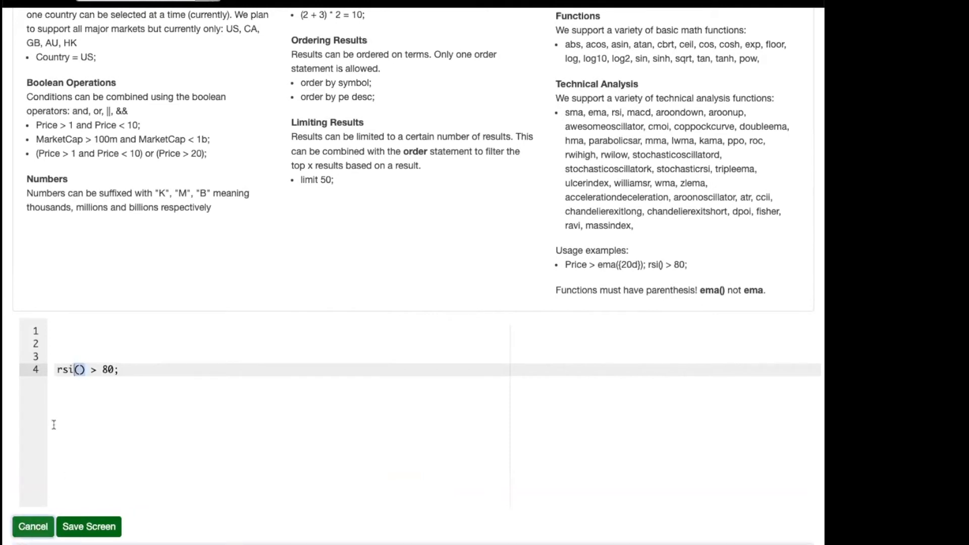
scroll(54, 424, down, 1)
scroll(53, 424, down, 2)
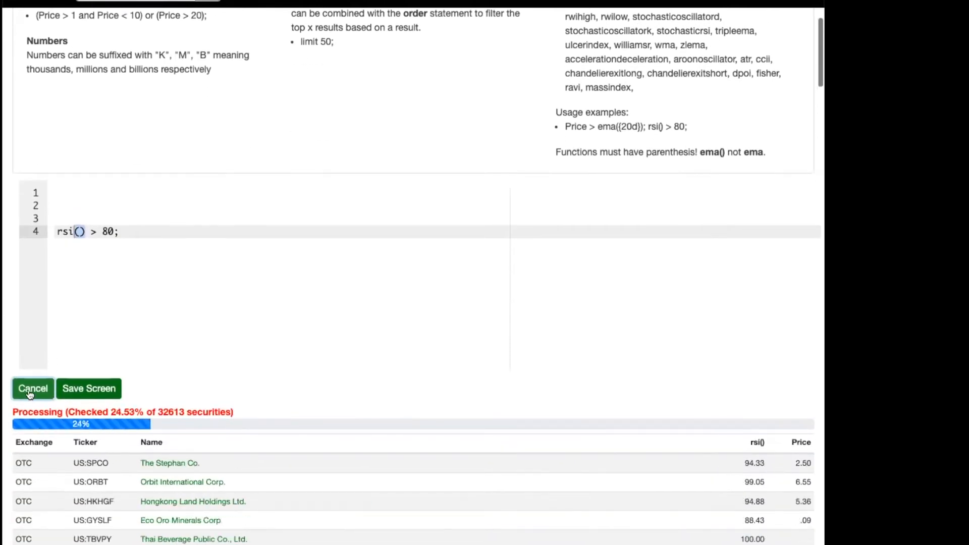
Insert an empty line above the RSI condition and stop the running screen.
click(129, 243)
key(Up)
key(Up)
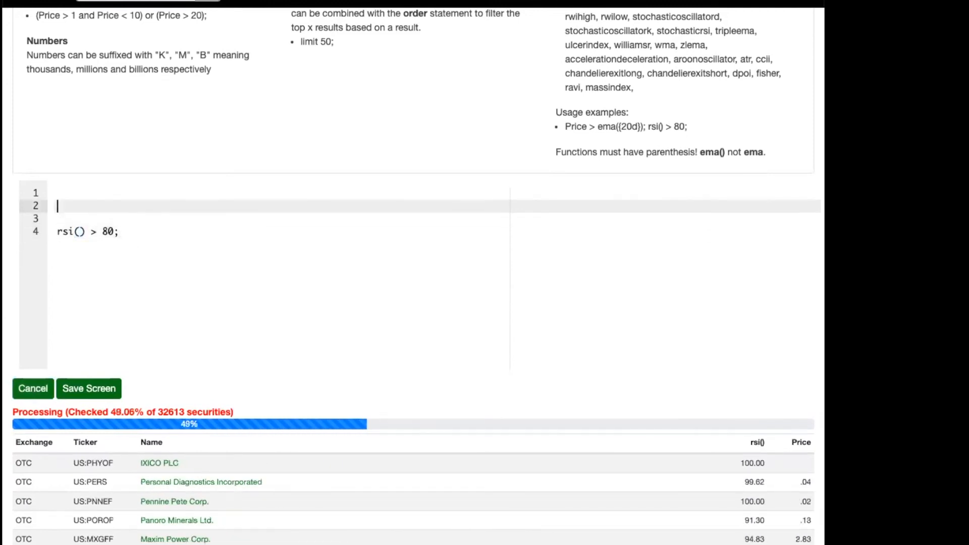
key(Return)
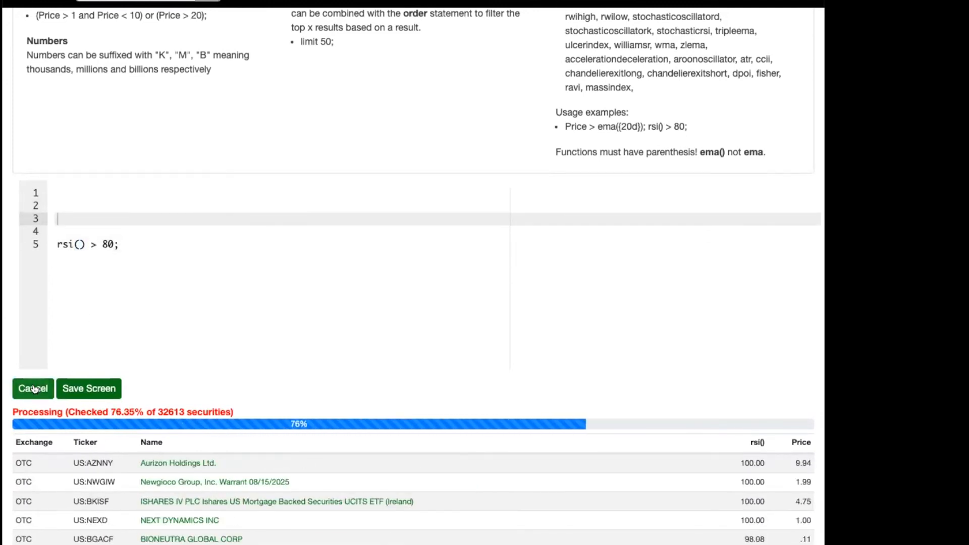
click(33, 389)
Start a condition on line 3 reading "ema({20d}) >".
text(ems)
key(BackSpace)
text(a())
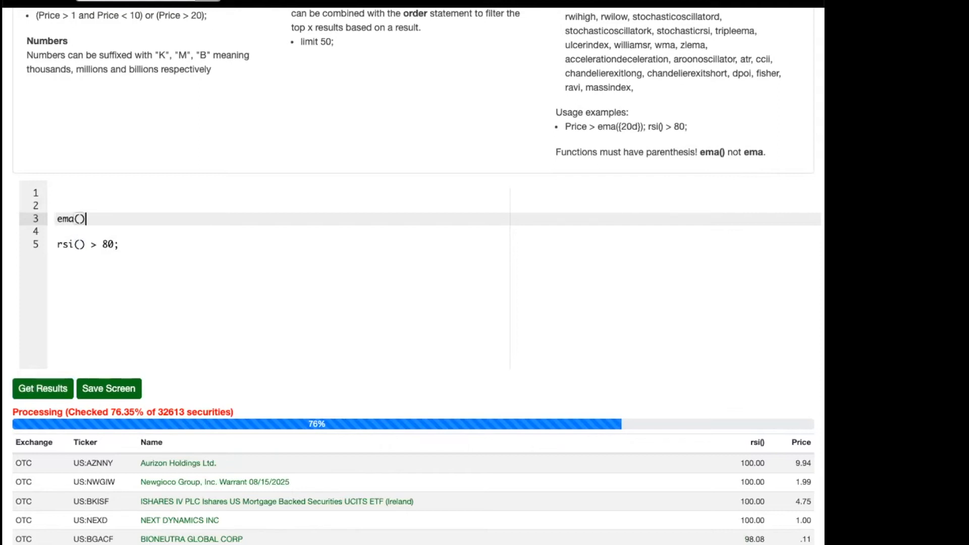
text( >)
click(86, 219)
text({20d})
Complete the EMA comparison as "ema({20d}) > ema({50d});".
key(End)
text(ema{)
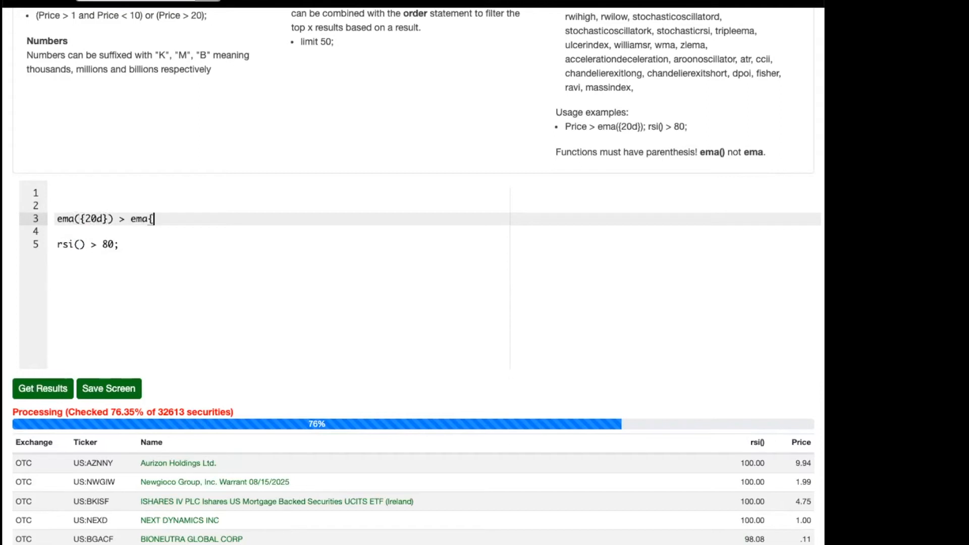
key(BackSpace)
text(({50d});)
Delete the RSI condition from line 5, then run the EMA comparison screen and stop it partway.
key(Down)
key(Down)
key(Home)
key(shift+End)
key(BackSpace)
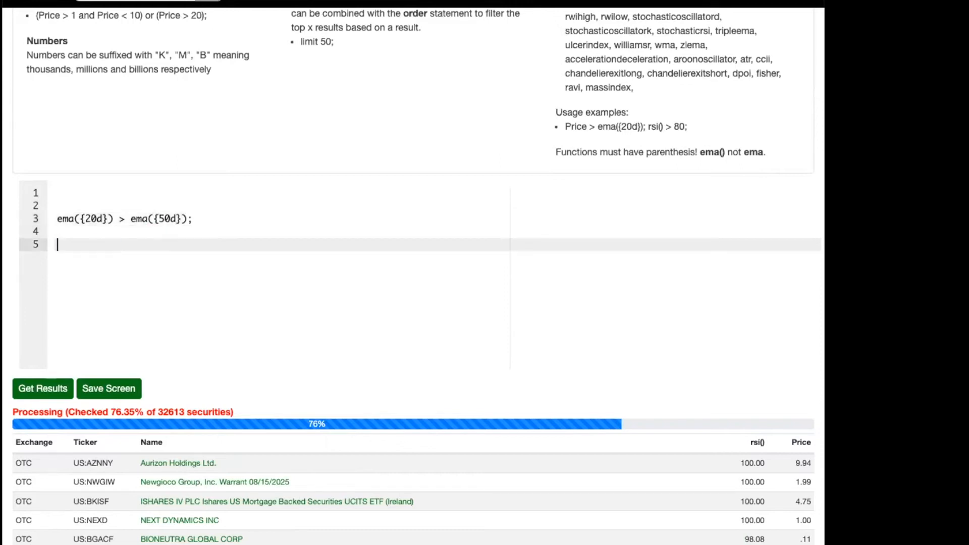
click(33, 394)
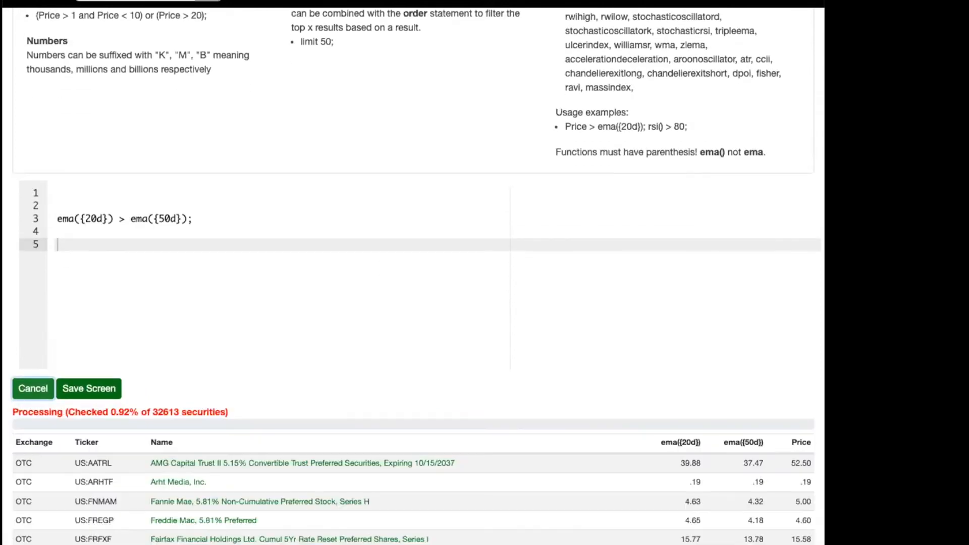
click(31, 392)
Review the Timestamps, Functions and Technical Analysis sections of the screener's syntax reference.
scroll(350, 237, up, 2)
scroll(352, 237, up, 5)
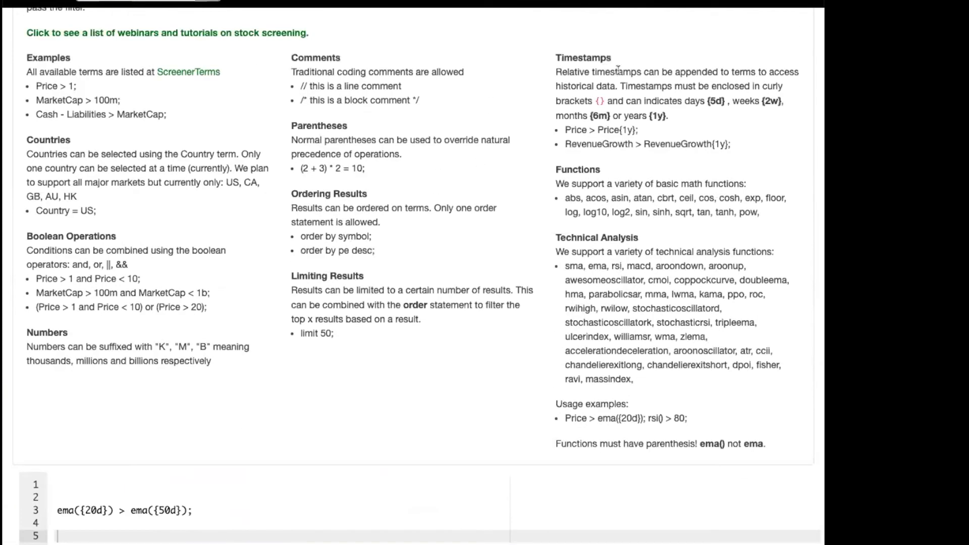
double_click(608, 129)
drag(570, 198, 706, 208)
click(599, 289)
scroll(601, 287, down, 2)
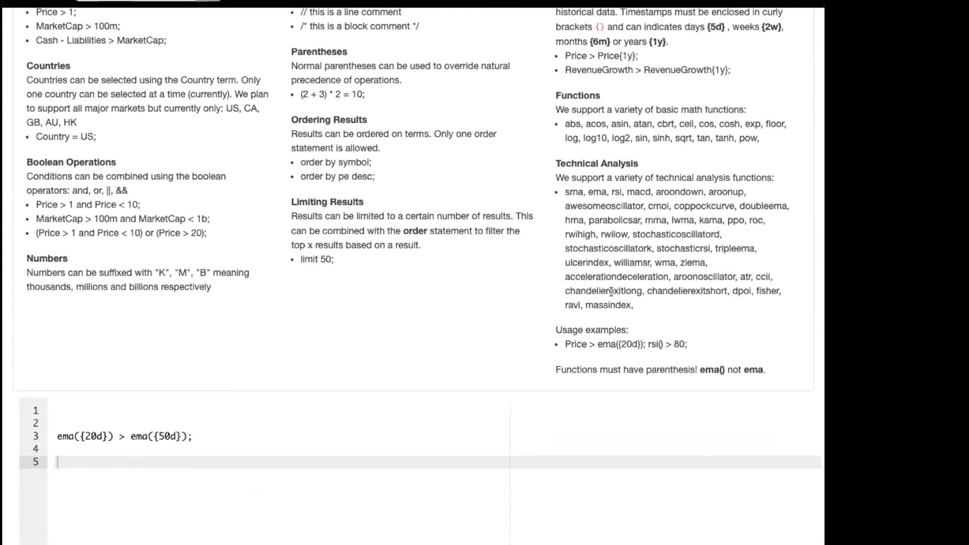
scroll(611, 292, down, 1)
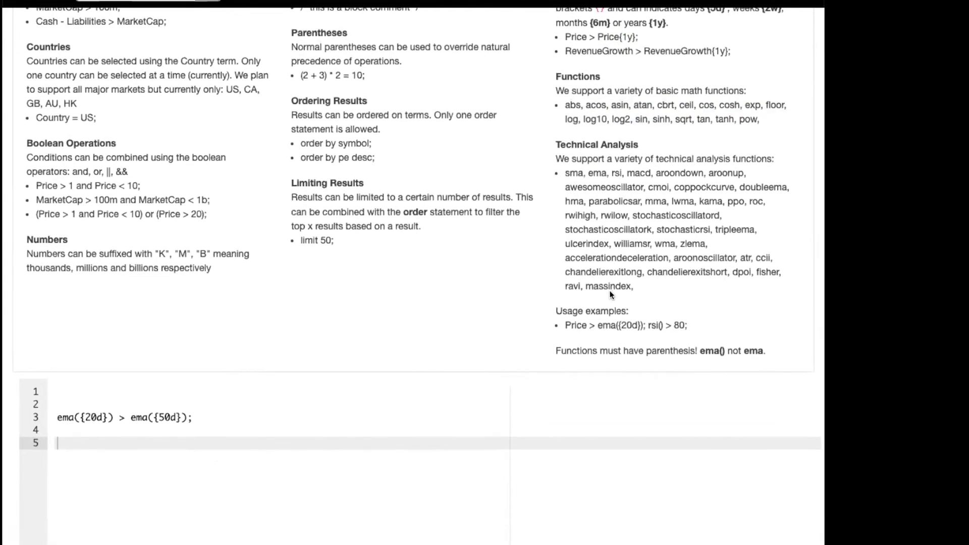
Examine the EMA condition in the editor and the 20-day and 50-day EMA columns in the results.
click(136, 417)
scroll(128, 431, down, 4)
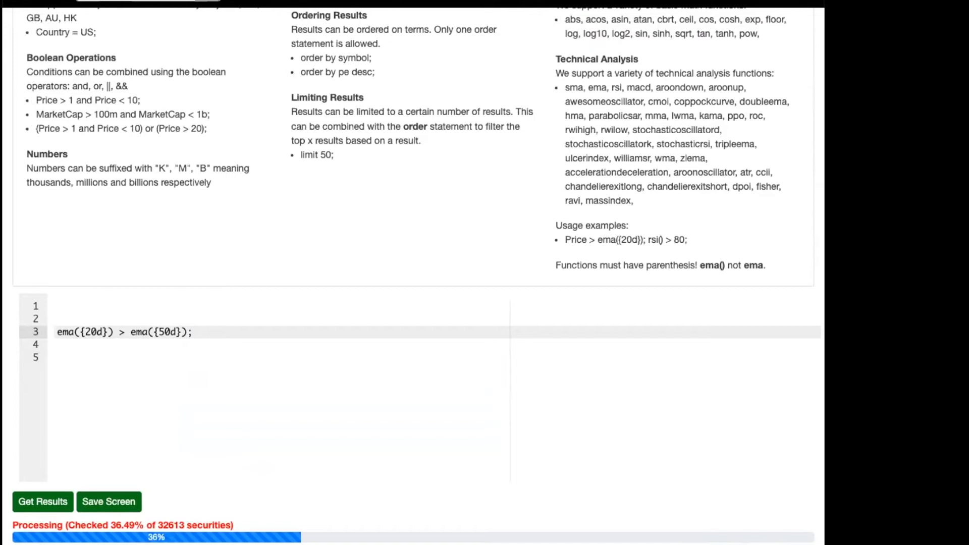
click(528, 380)
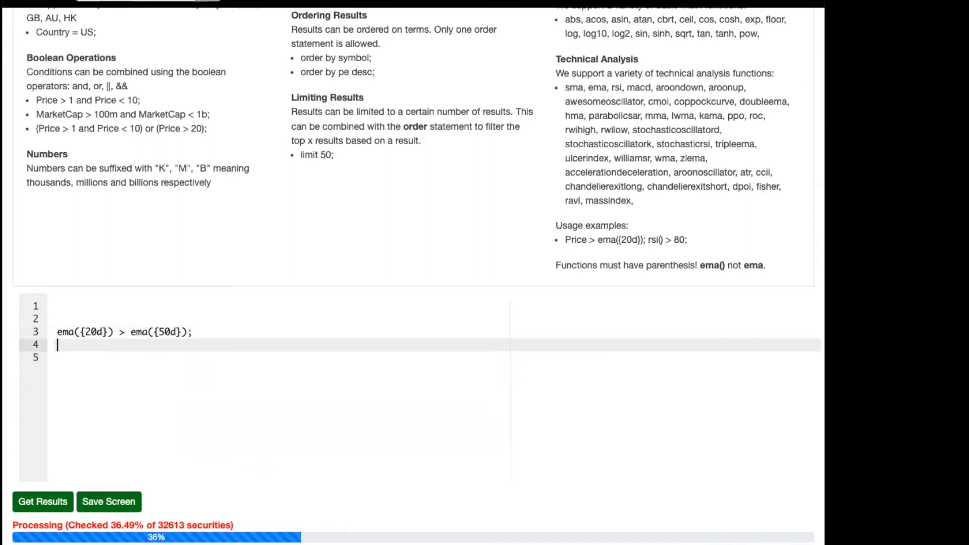
scroll(426, 524, down, 3)
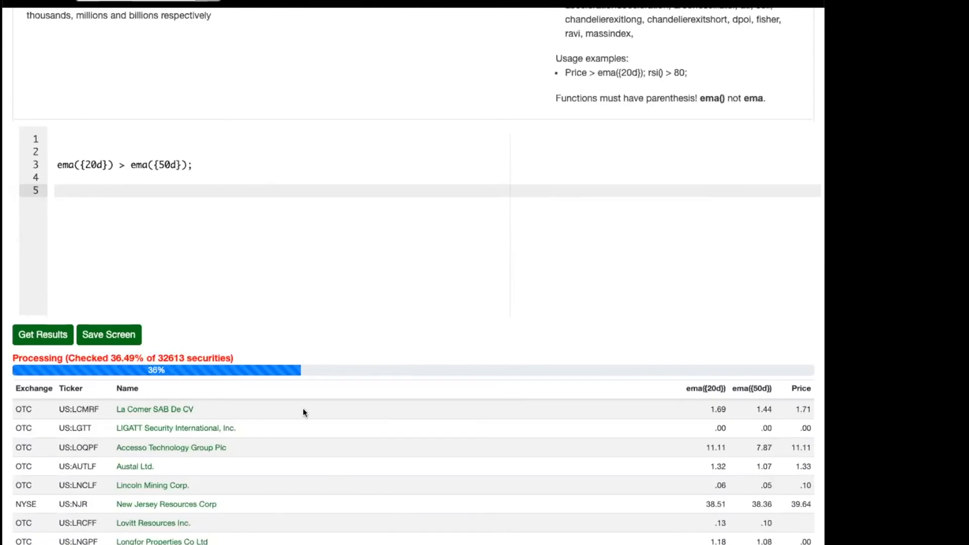
scroll(89, 503, up, 1)
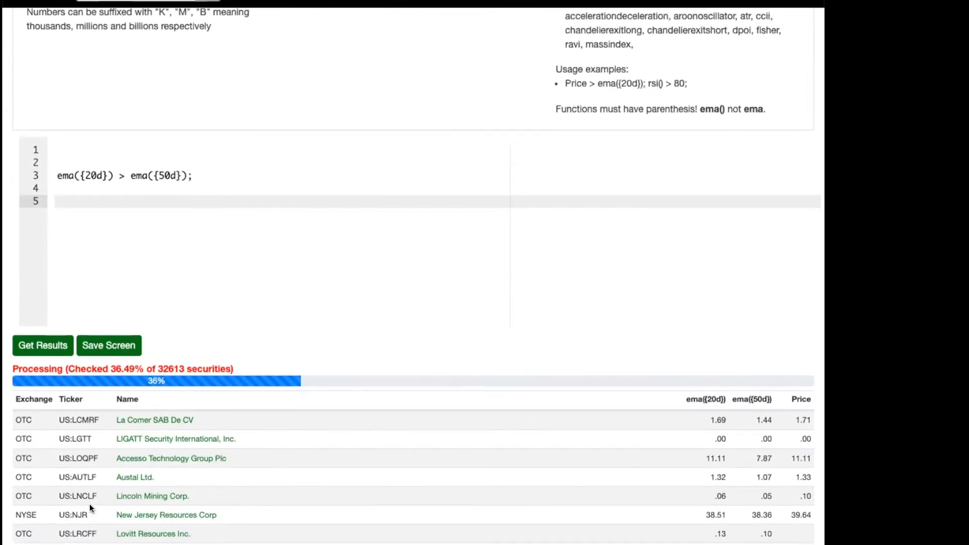
Remove the extra empty lines around the EMA condition so it sits on line 2, and place the cursor on line 3.
key(BackSpace)
key(Up)
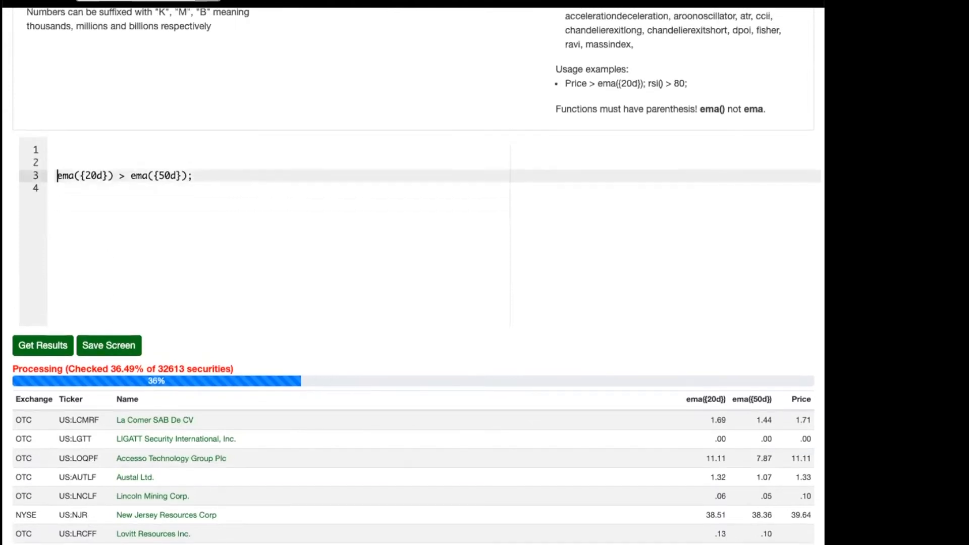
key(BackSpace)
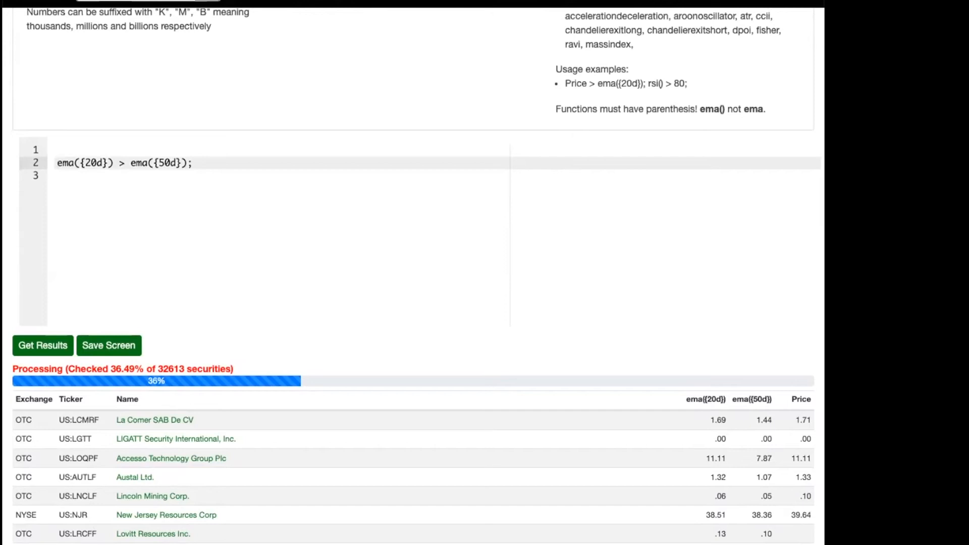
click(109, 207)
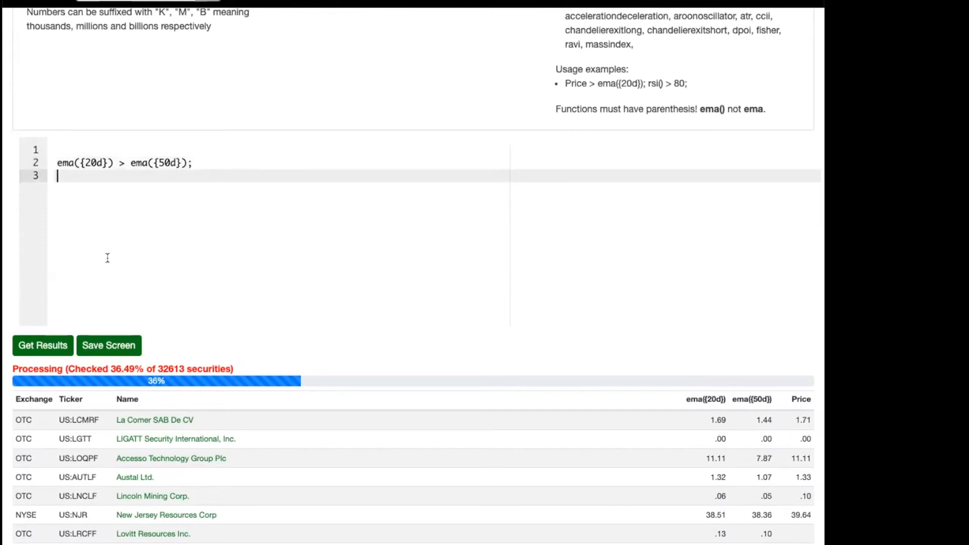
scroll(146, 389, down, 1)
scroll(147, 331, up, 3)
scroll(147, 381, down, 1)
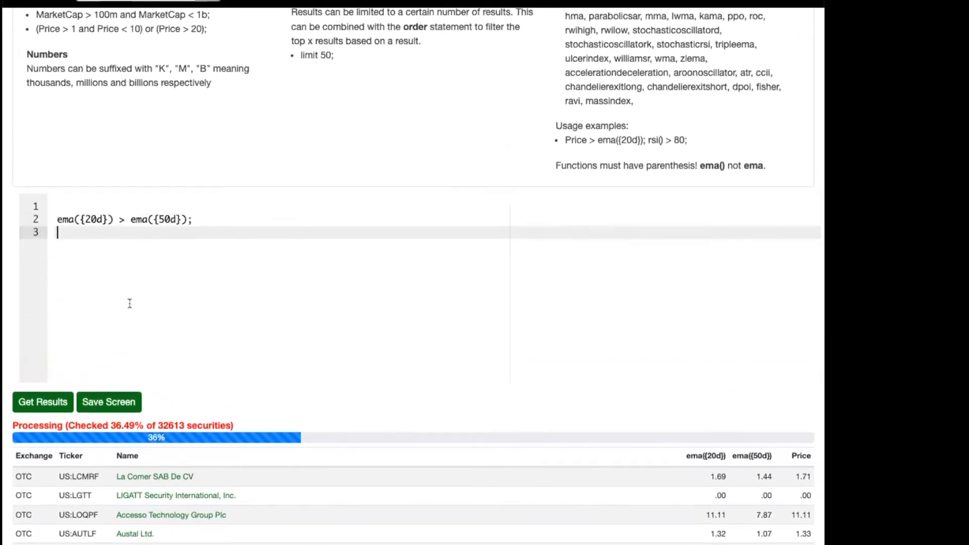
Add the condition ShortInterestPercentFloat > 20; on line 4, run the screen and stop it partway.
key(Return)
text(ShortInter)
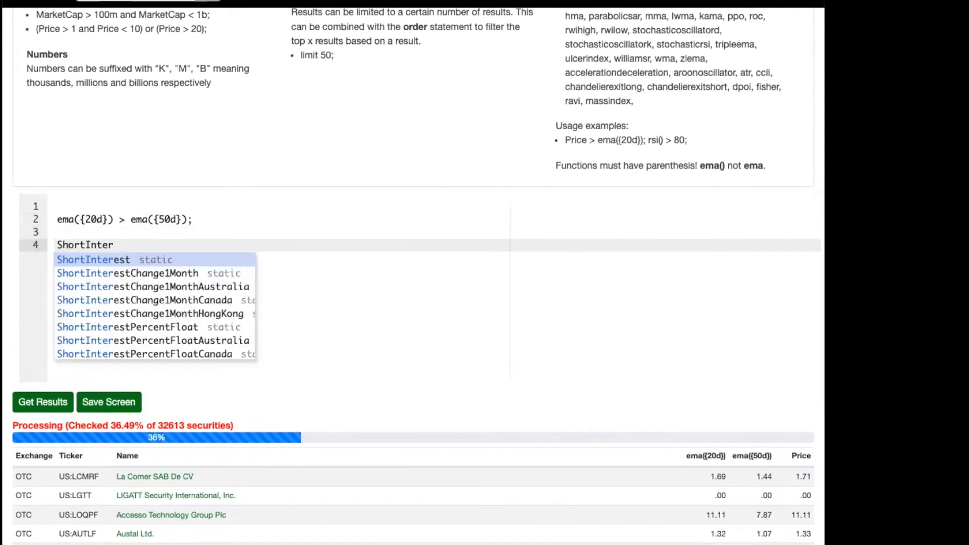
text(er)
key(BackSpace)
text(stP)
key(Return)
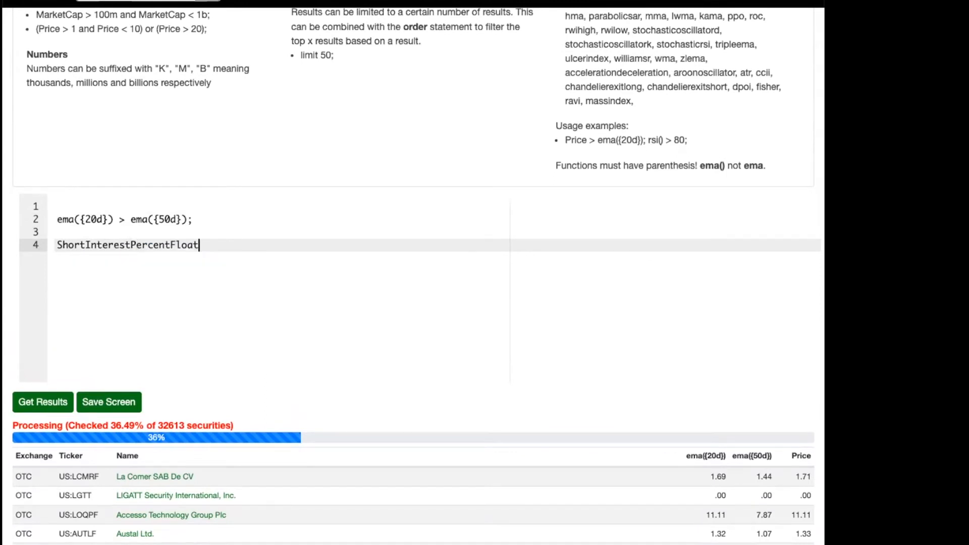
text(> 20;)
click(41, 402)
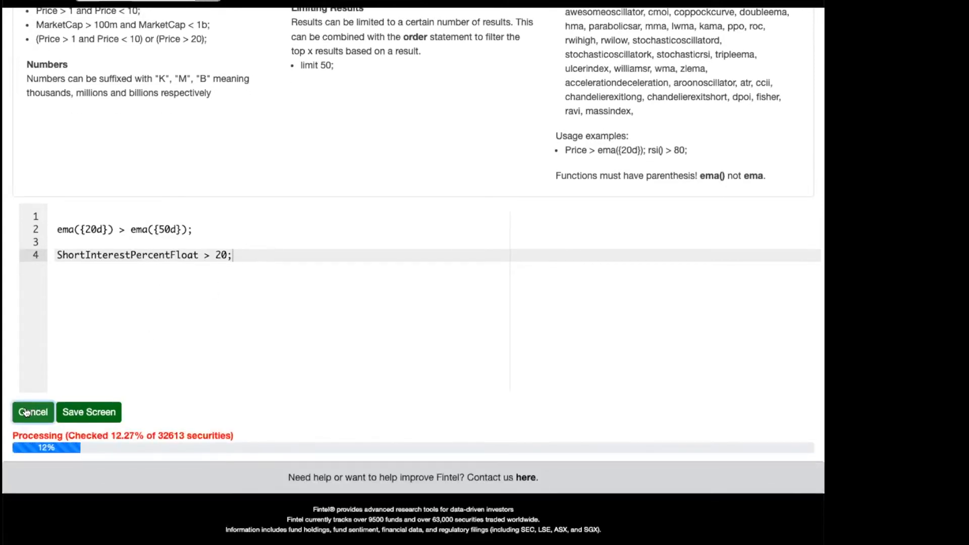
click(26, 413)
Replace the condition on line 4 with ShortInterest > 50m;.
triple_click(220, 266)
key(BackSpace)
text(ShortInterest > )
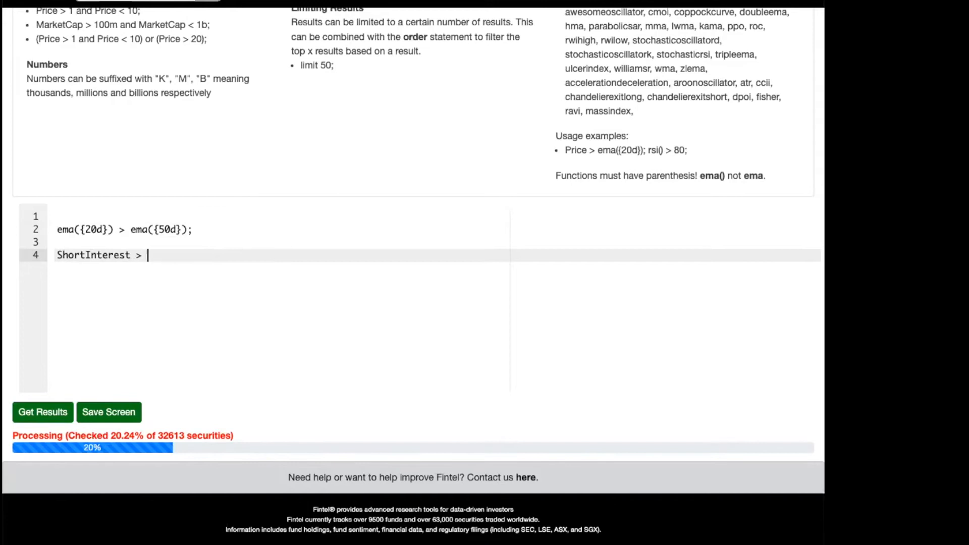
text(50m;)
Delete the EMA condition above the short interest line, then run the screen and look through the results.
key(Up)
key(Up)
key(Home)
key(shift+Down)
key(BackSpace)
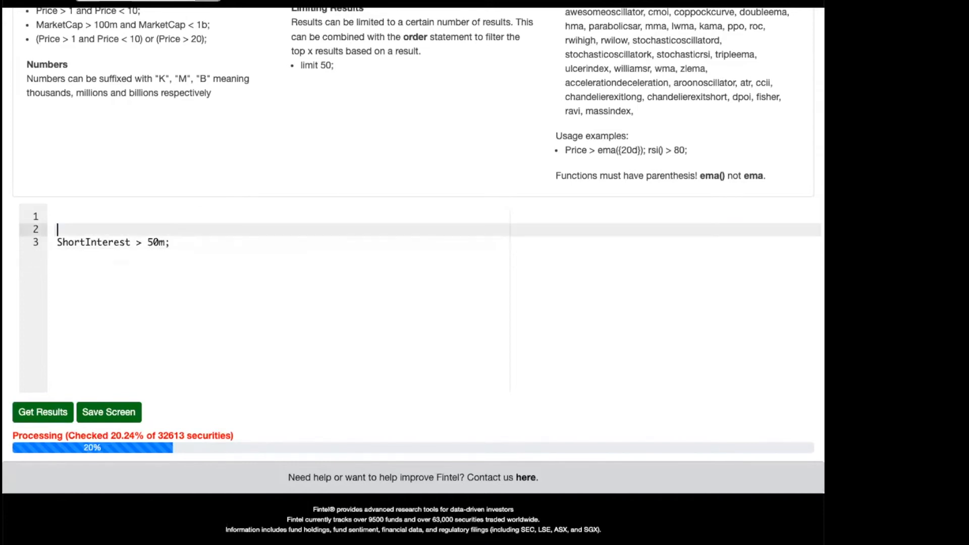
click(41, 411)
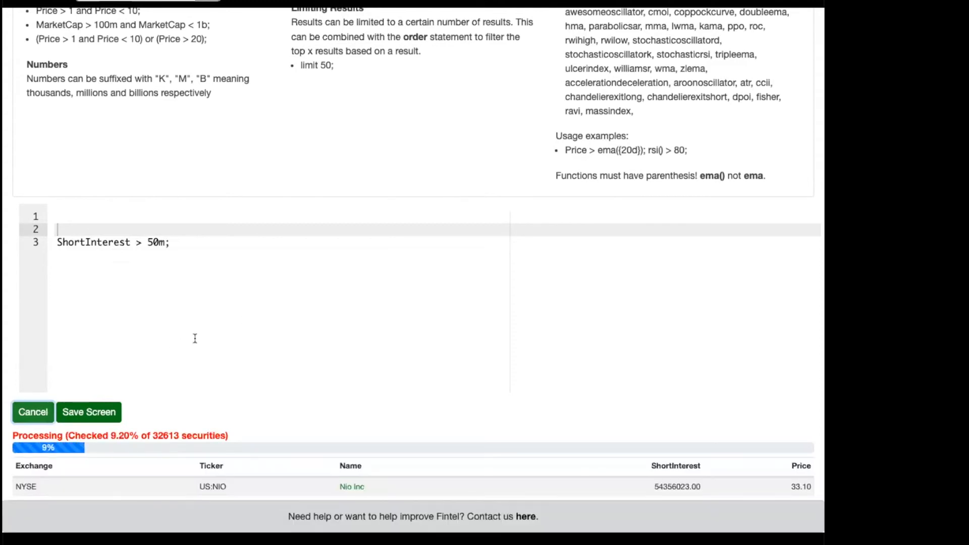
scroll(224, 368, down, 1)
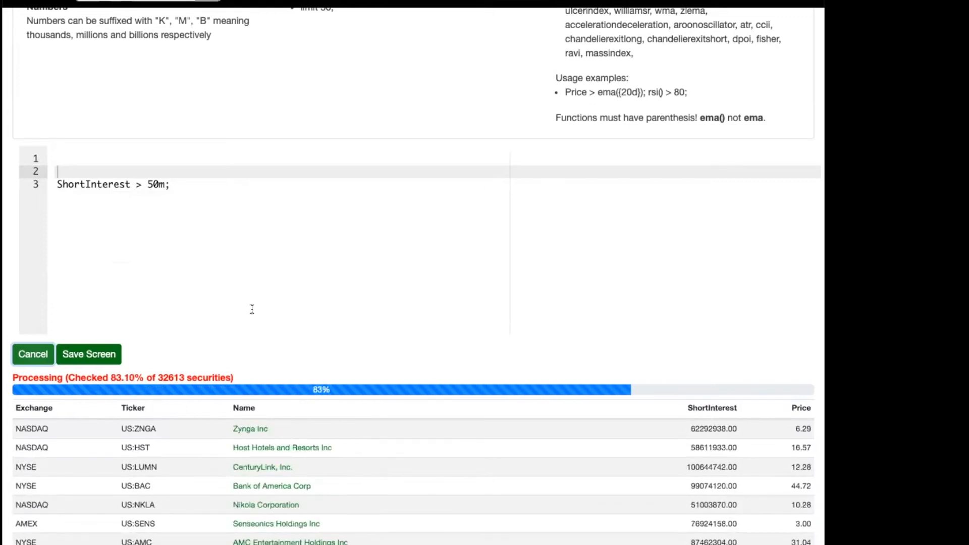
scroll(328, 508, down, 4)
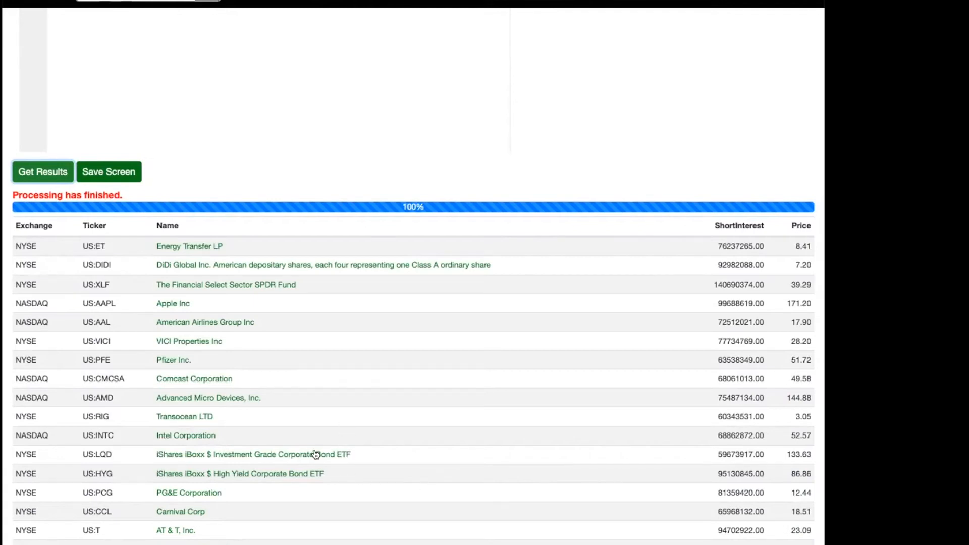
Change the condition to ShortInterest > ShortInterest{1m}); to compare with one month ago, and run the screen.
scroll(307, 434, up, 3)
scroll(297, 409, up, 2)
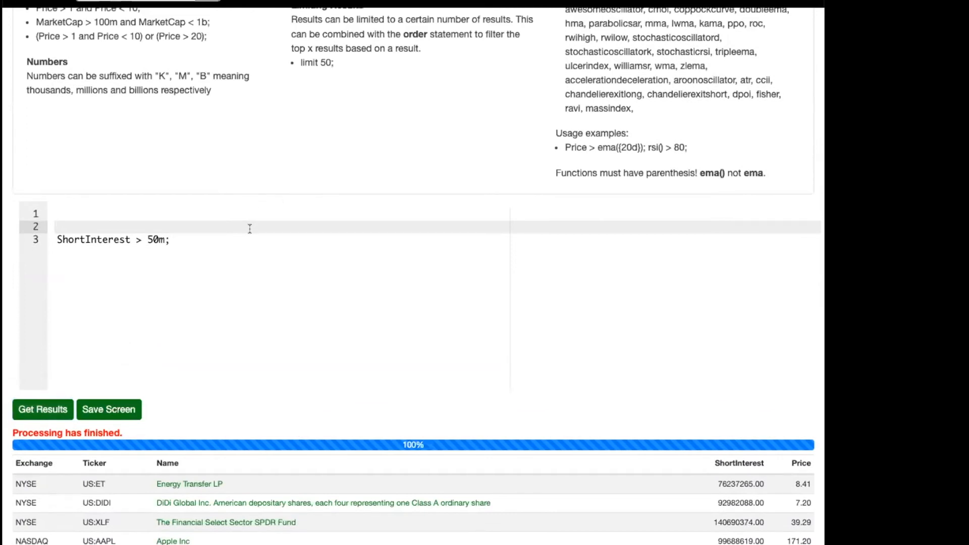
key(Down)
key(BackSpace)
key(BackSpace)
key(BackSpace)
key(BackSpace)
text(Short)
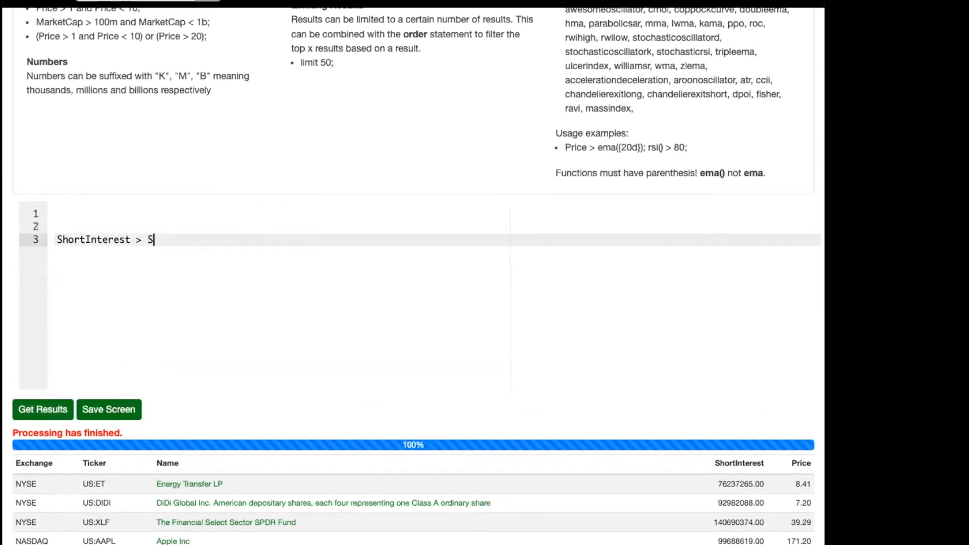
text(In)
key(Return)
text({)
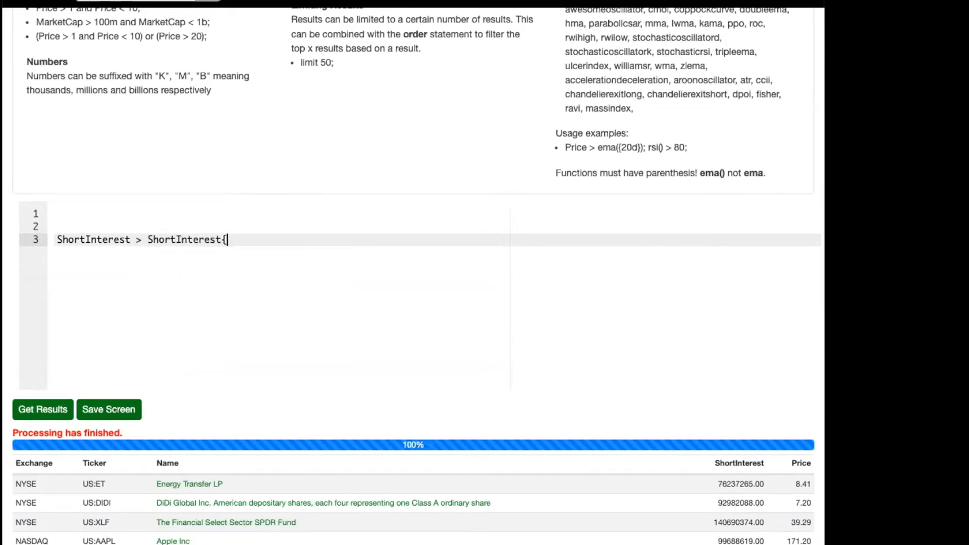
text(1m});)
click(42, 409)
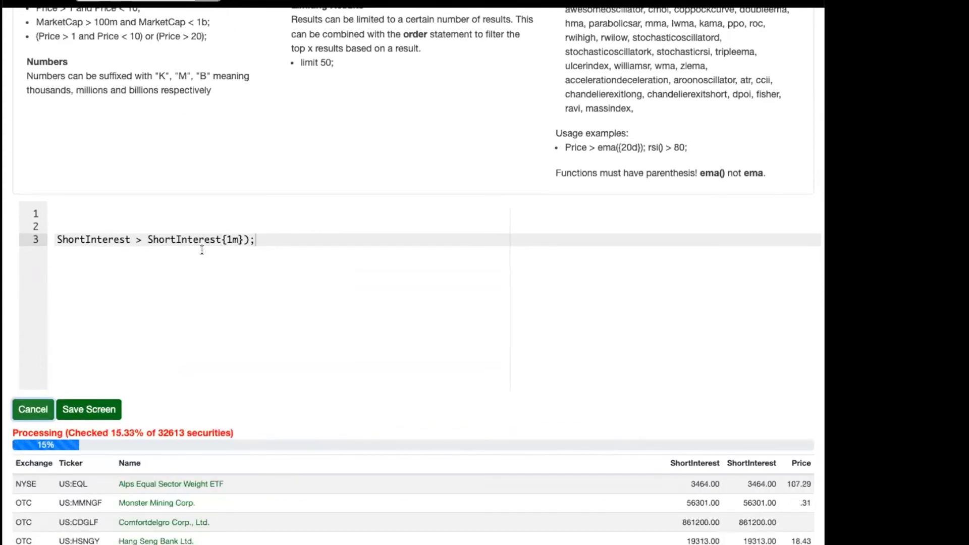
Remove the stray closing parenthesis after ShortInterest{1m} and rerun the screen.
scroll(202, 250, down, 5)
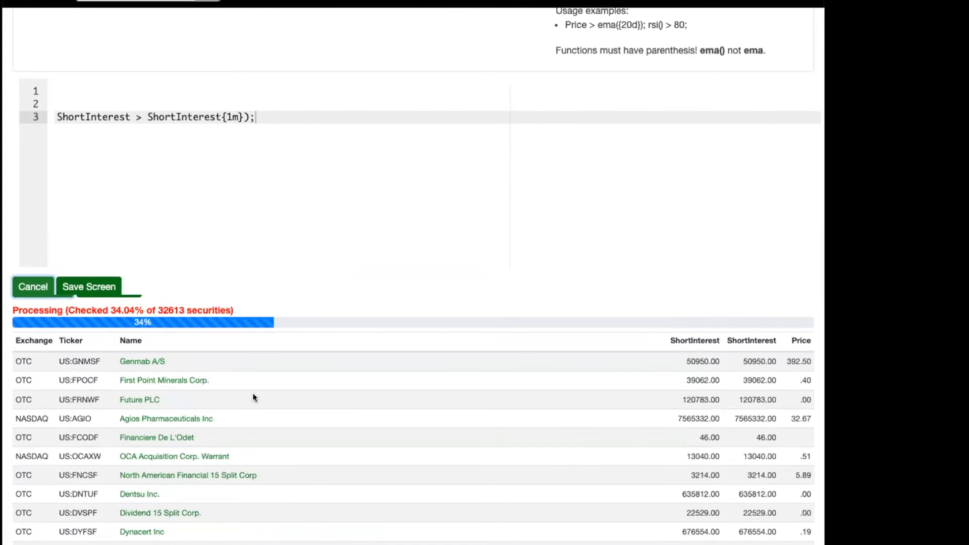
click(281, 121)
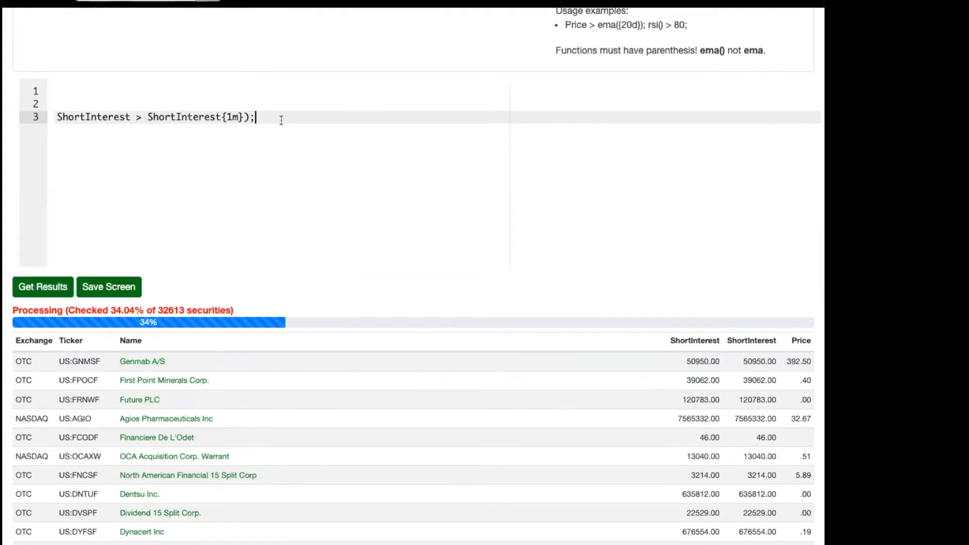
key(Left)
key(BackSpace)
click(43, 287)
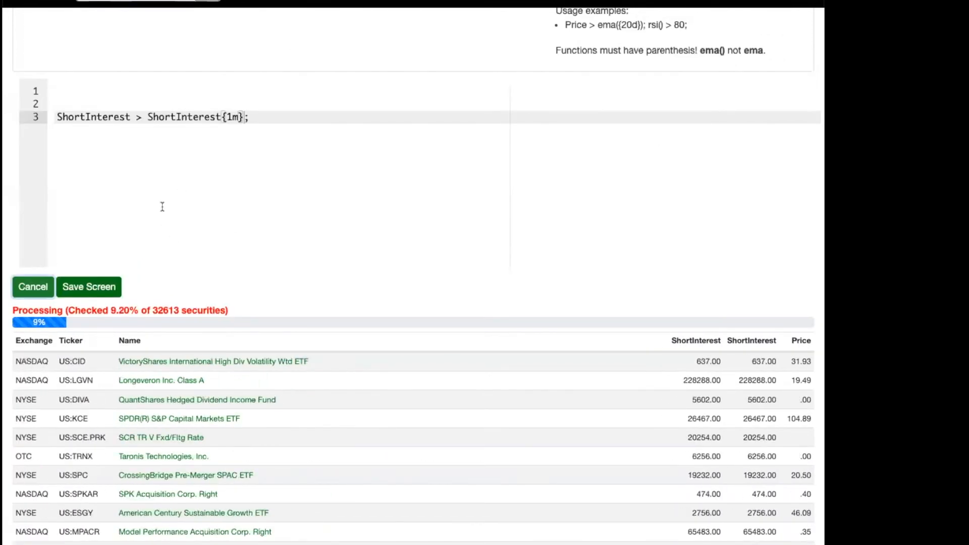
Rewrite the comparison on line 3 as the difference ( ShortInterest - ShortInterest{1m} ).
click(157, 140)
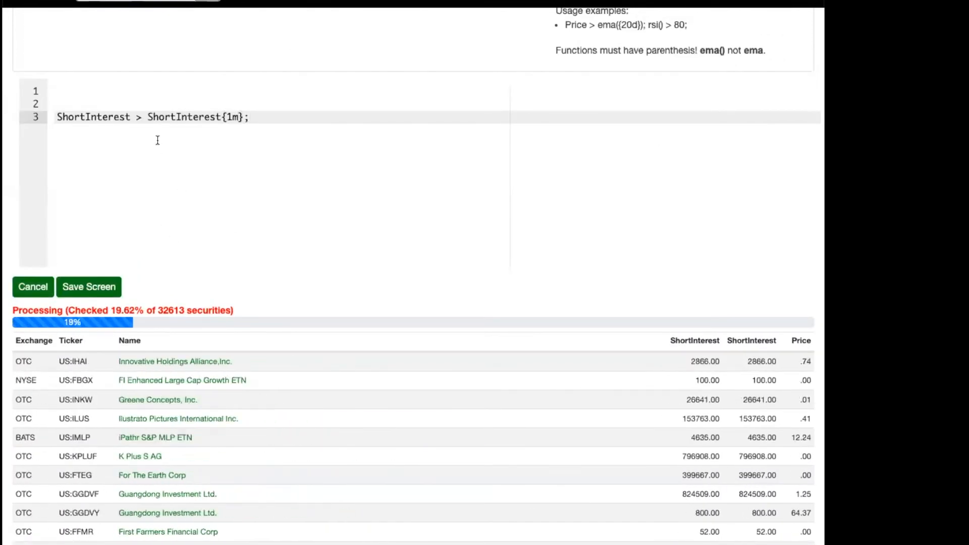
click(134, 116)
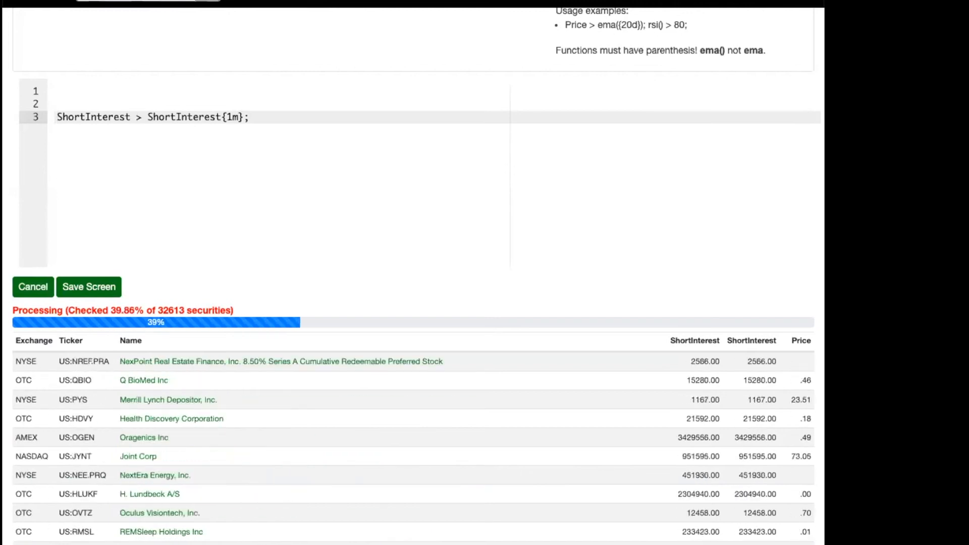
key(Delete)
key(Delete)
text(-)
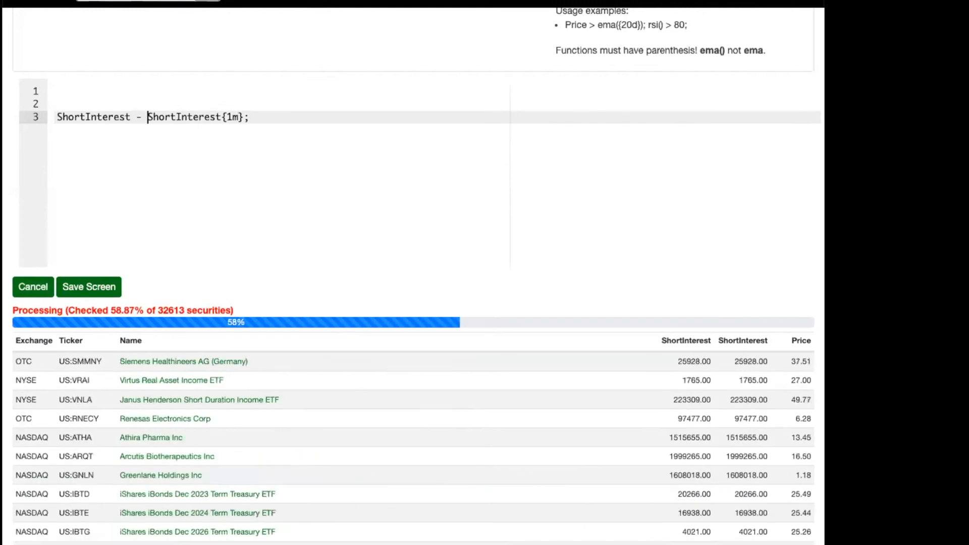
click(57, 116)
text(()
click(260, 116)
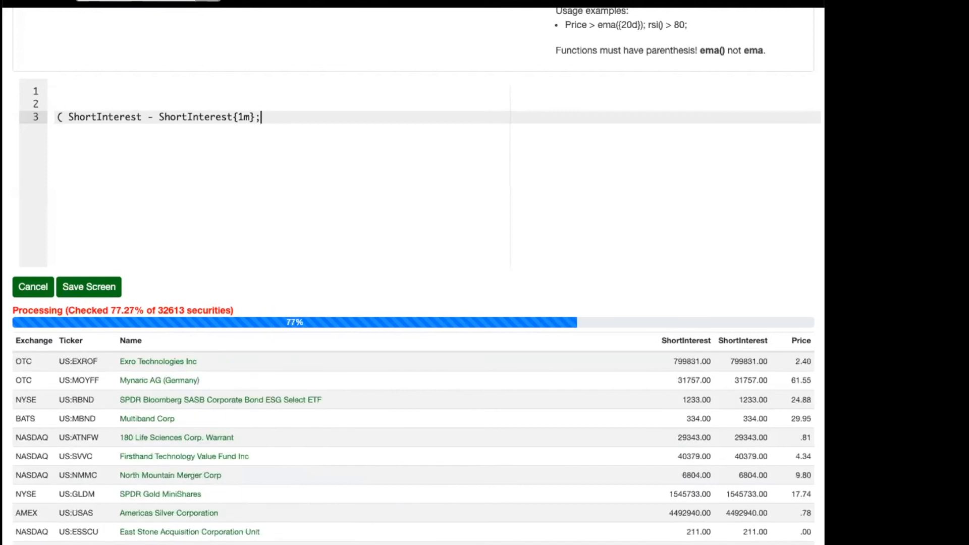
key(BackSpace)
text()_)
Divide the parenthesized short interest difference by ShortInterest{1m}.
text(/ Short)
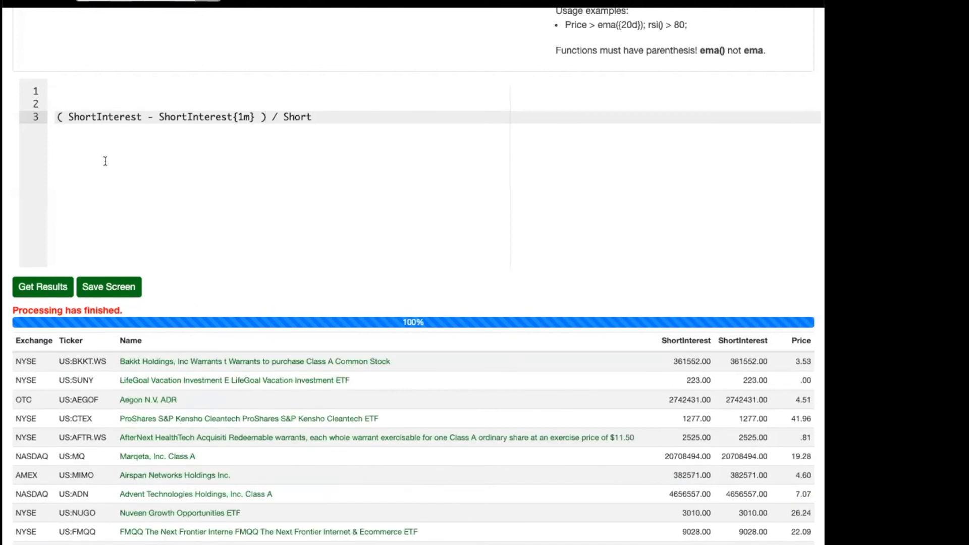
text(Interest)
key(BackSpace)
text(t{1m} ;)
key(BackSpace)
Complete the growth formula with the threshold > 0.25; and run the screen.
text(> )
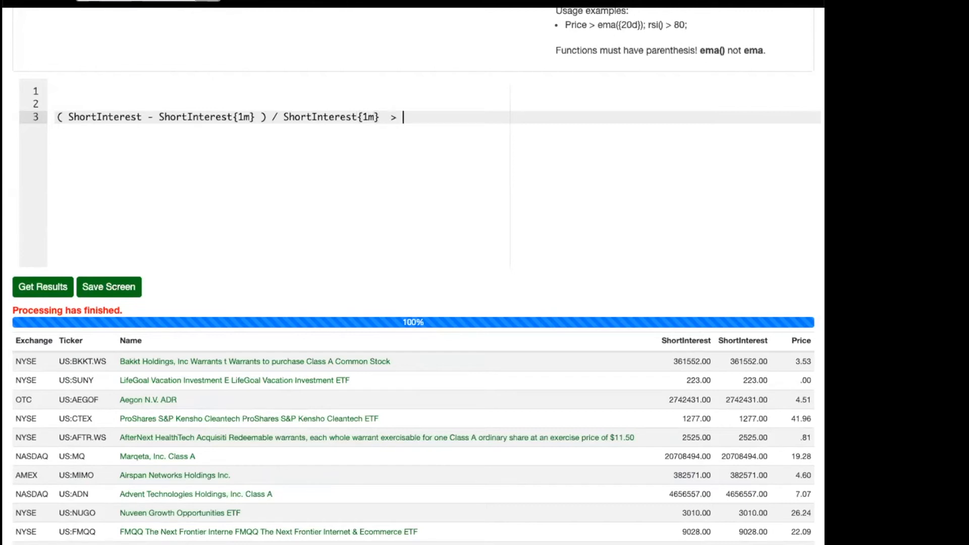
text(25)
key(BackSpace)
key(BackSpace)
text(0.25;)
click(42, 286)
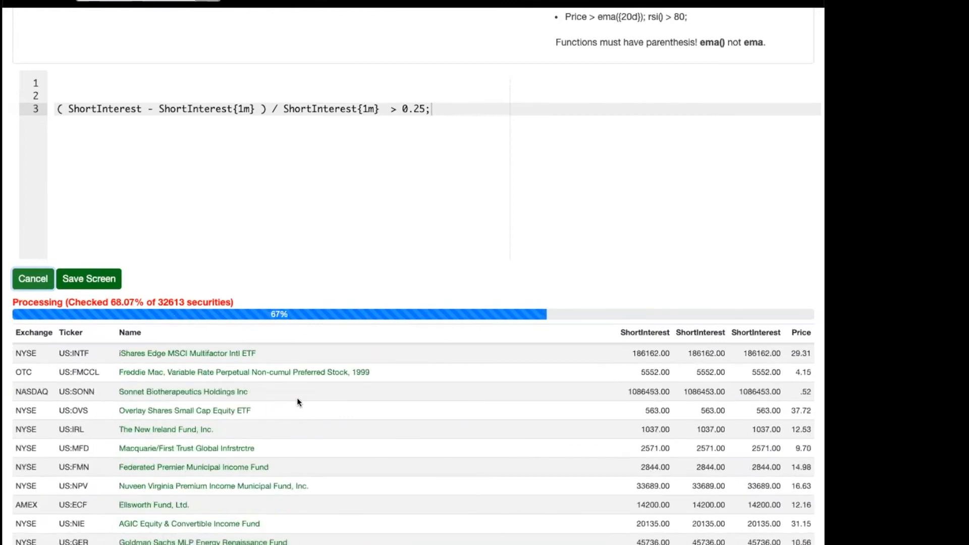
Examine the short interest growth screen's results, comparing the three ShortInterest columns across the listed securities.
scroll(297, 398, down, 3)
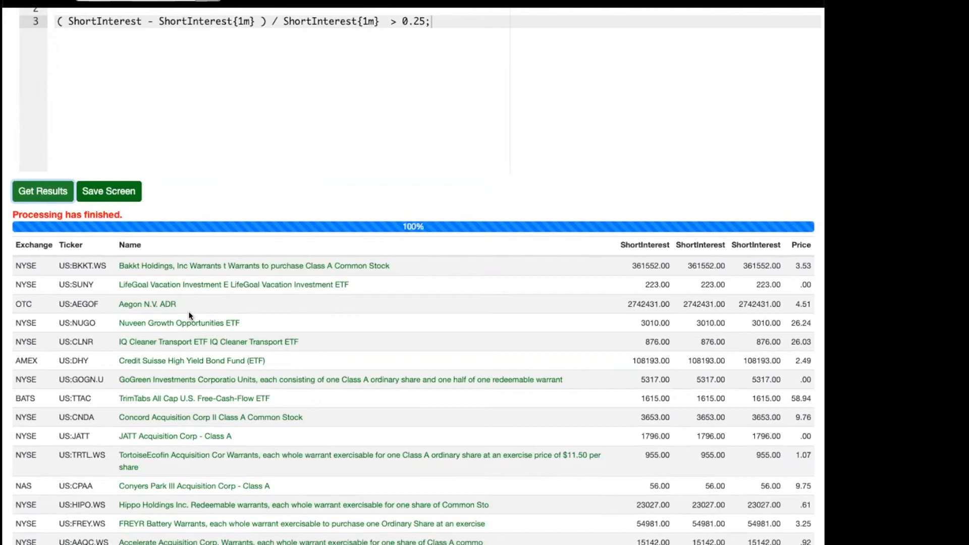
scroll(267, 310, up, 1)
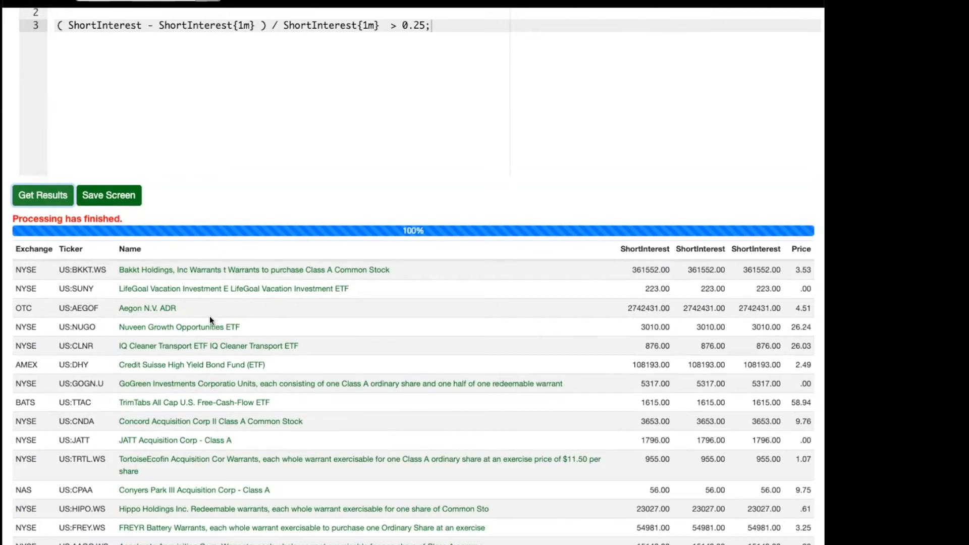
scroll(233, 313, up, 1)
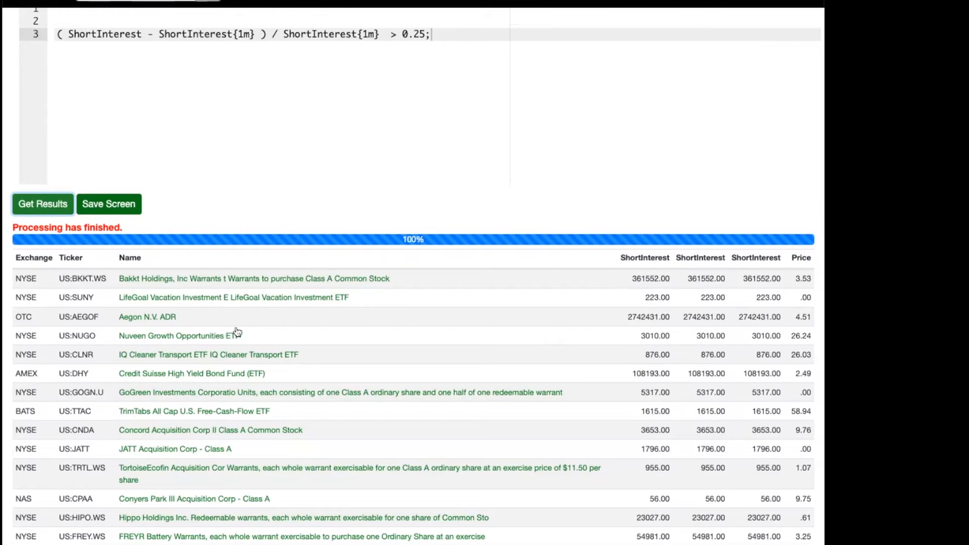
scroll(267, 328, down, 5)
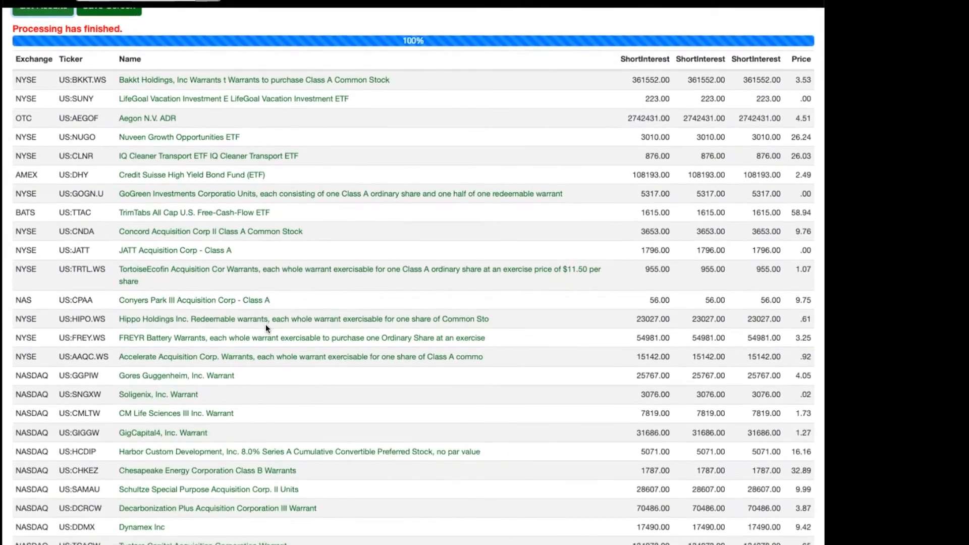
scroll(267, 328, down, 5)
scroll(267, 329, down, 4)
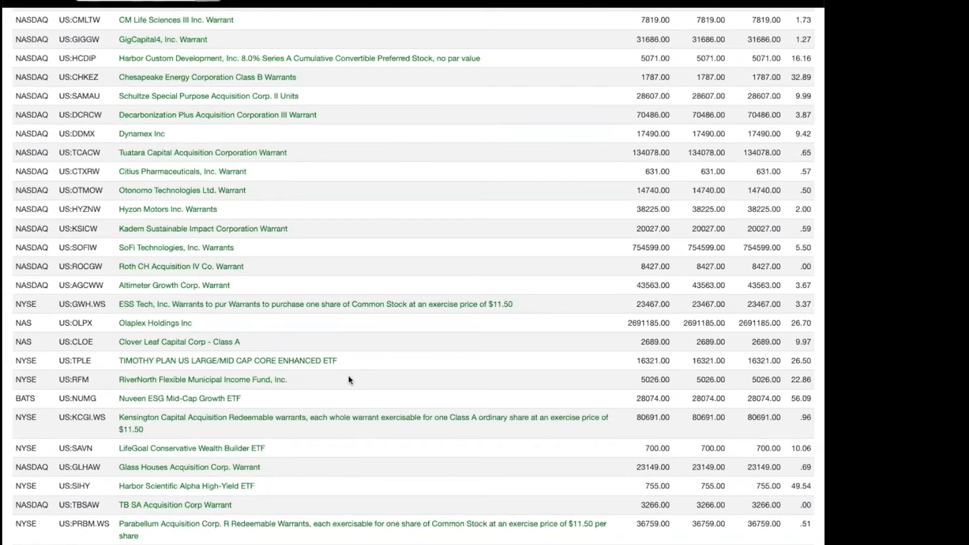
scroll(348, 377, down, 5)
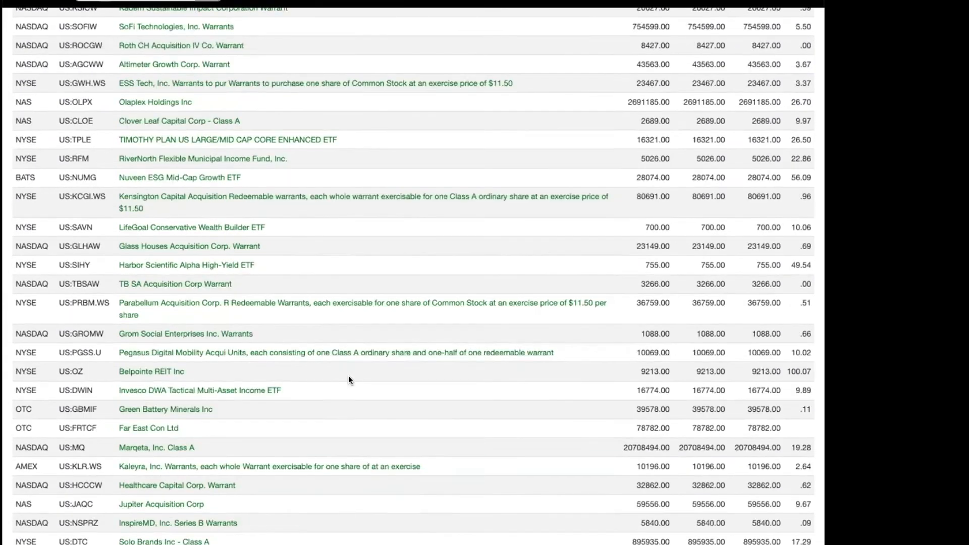
scroll(348, 376, down, 15)
scroll(259, 295, down, 1)
Delete the short interest growth condition from line 3.
click(159, 382)
key(Home)
key(shift+End)
key(BackSpace)
Check the short interest entries and their Rankable labels in the metric reference list.
click(244, 3)
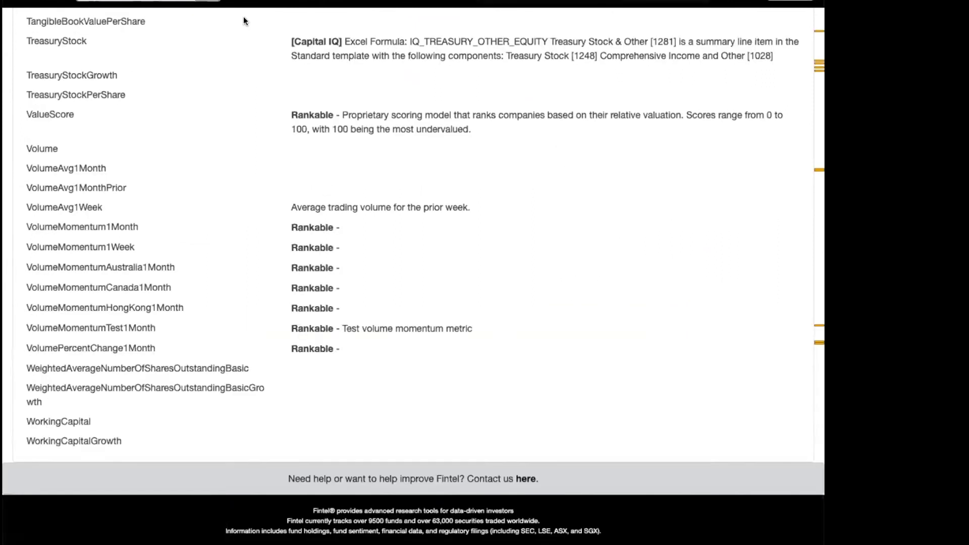
scroll(158, 177, up, 15)
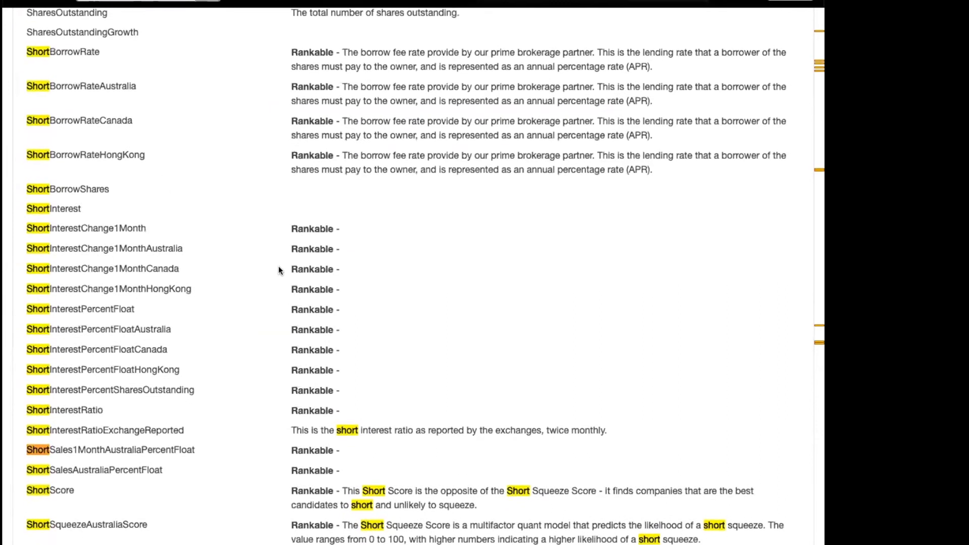
double_click(303, 263)
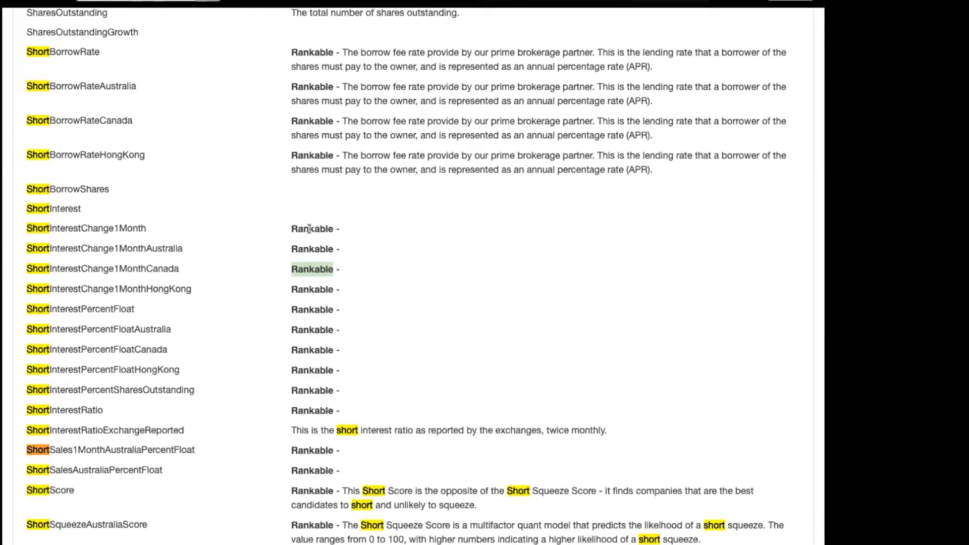
Return to the screener, enter croic > 0.05; on line 3, run the screen and view the results.
click(202, 2)
text(cri)
key(BackSpace)
text(oic )
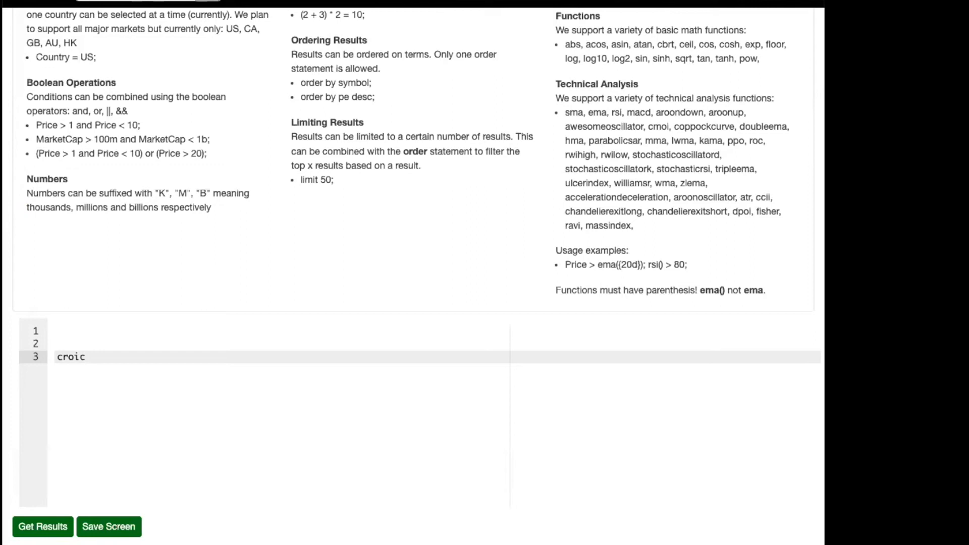
text(> 0.05;)
click(43, 526)
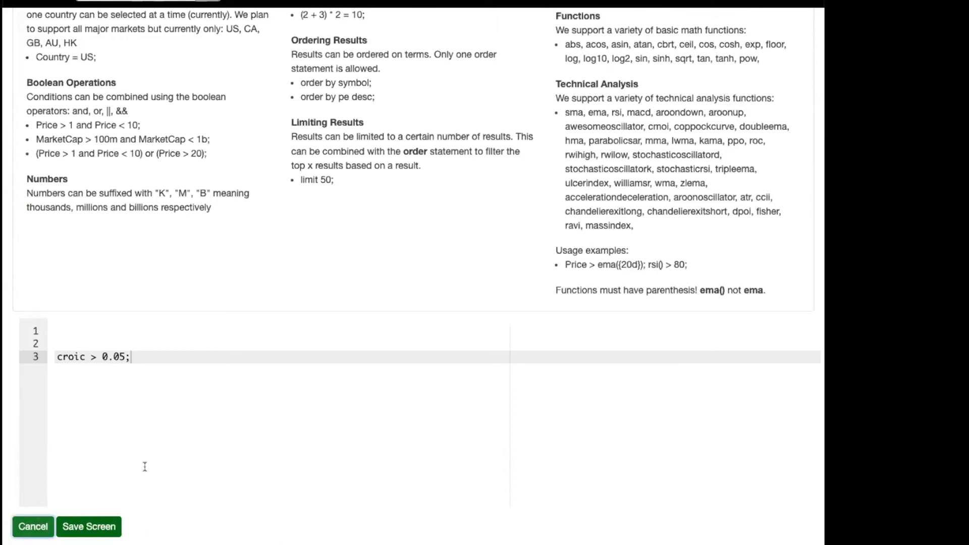
scroll(192, 440, down, 2)
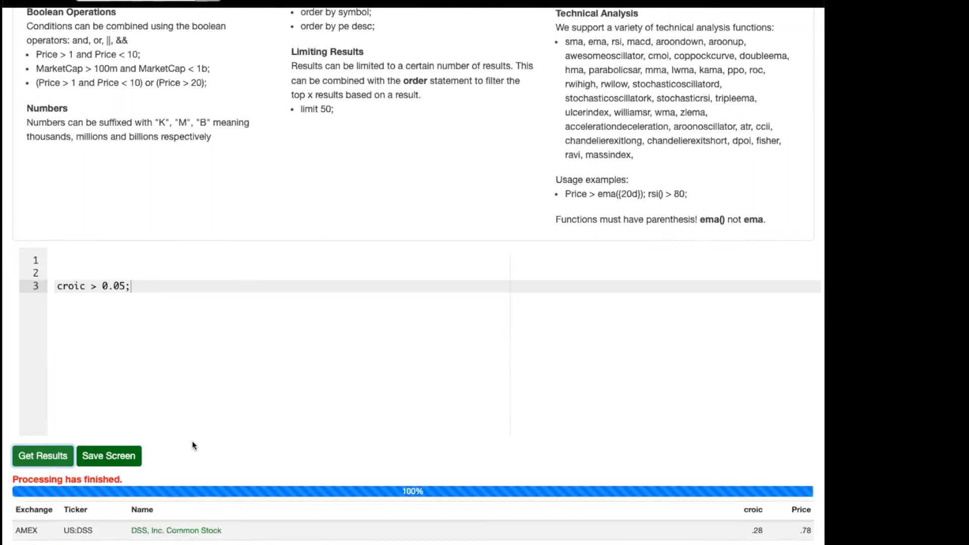
scroll(192, 440, down, 3)
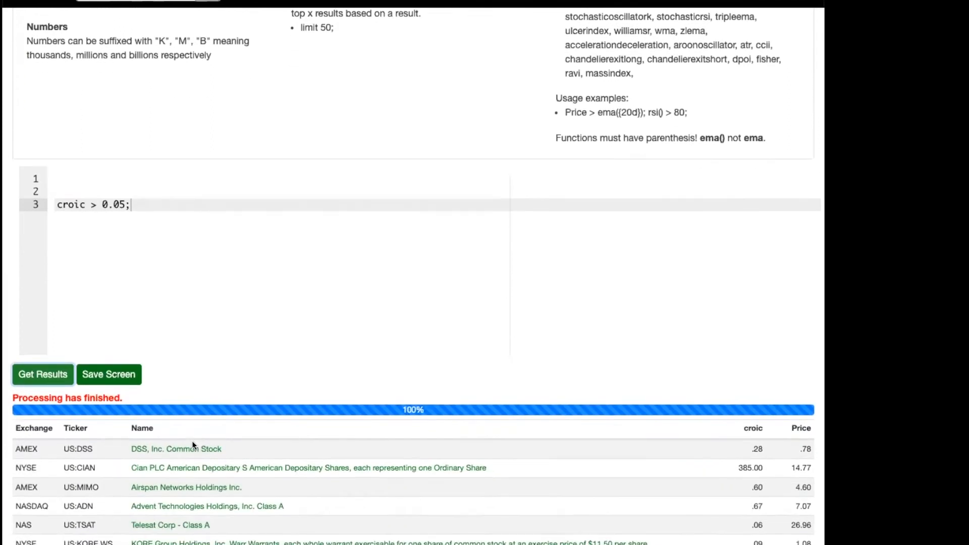
Change the line 3 condition to ocroic > 0.05; and run the screen.
text(o)
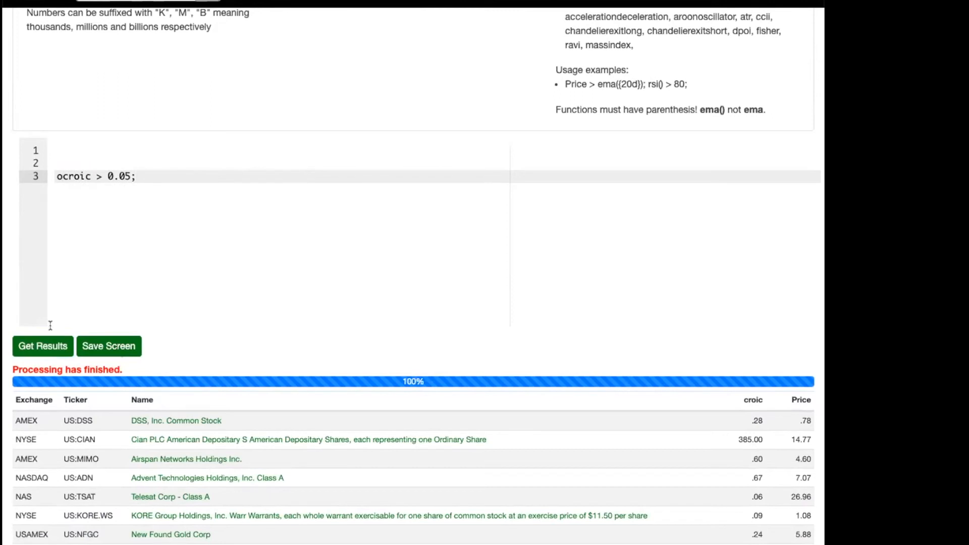
click(35, 348)
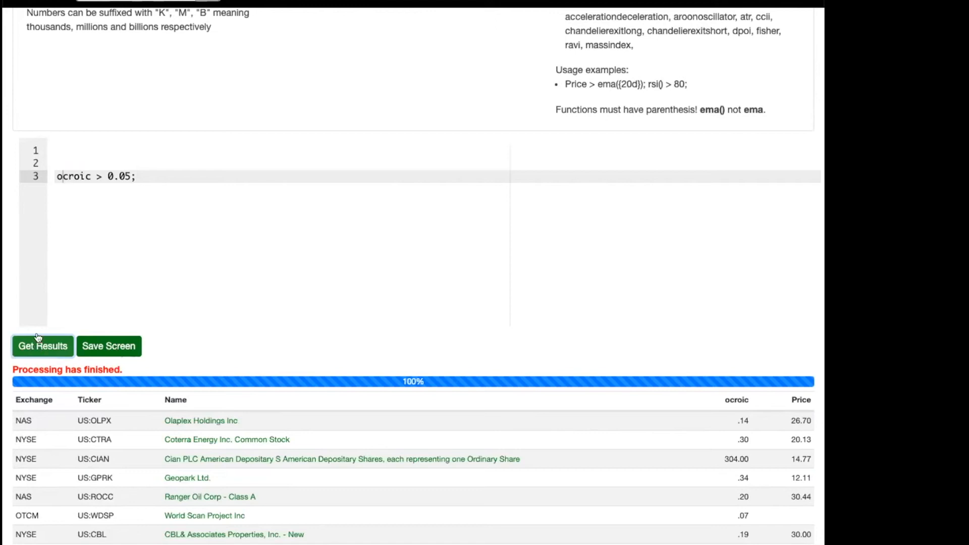
click(68, 176)
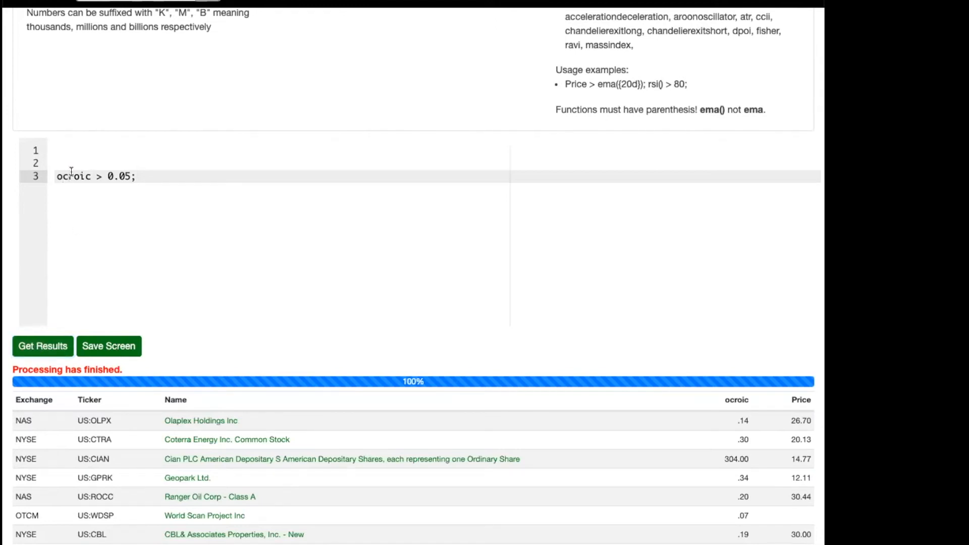
double_click(60, 175)
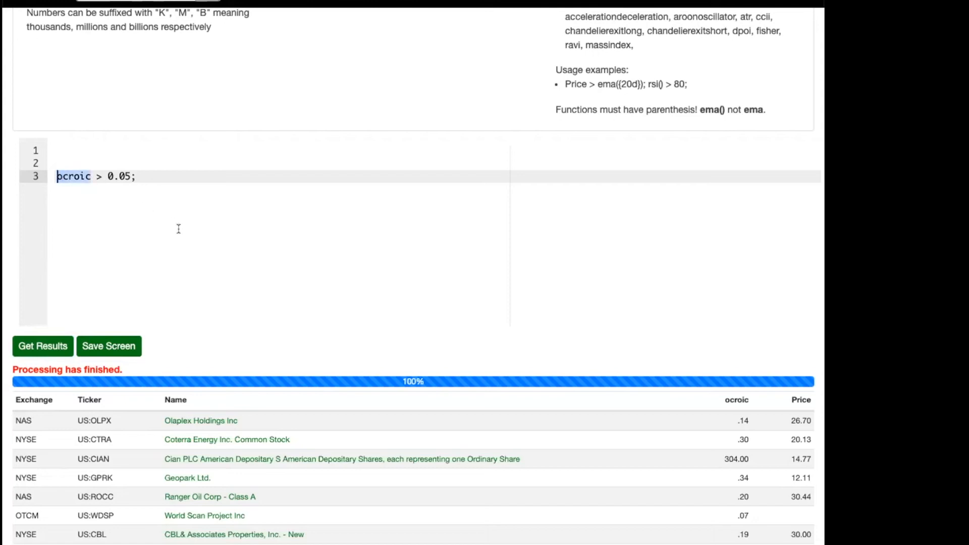
Add the condition rankPercentile(ocroic) > 25; on line 5, leaving a blank line below the ocroic condition.
click(173, 177)
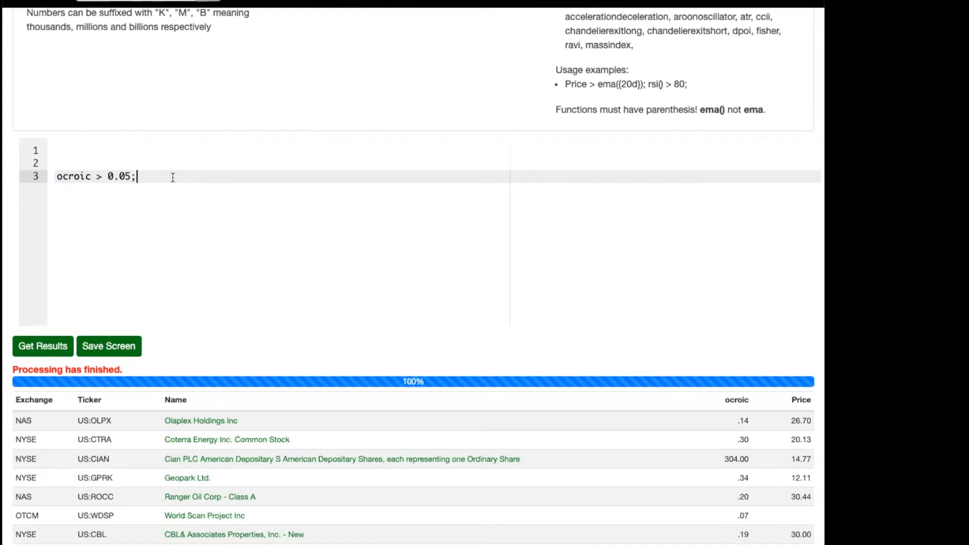
key(Return)
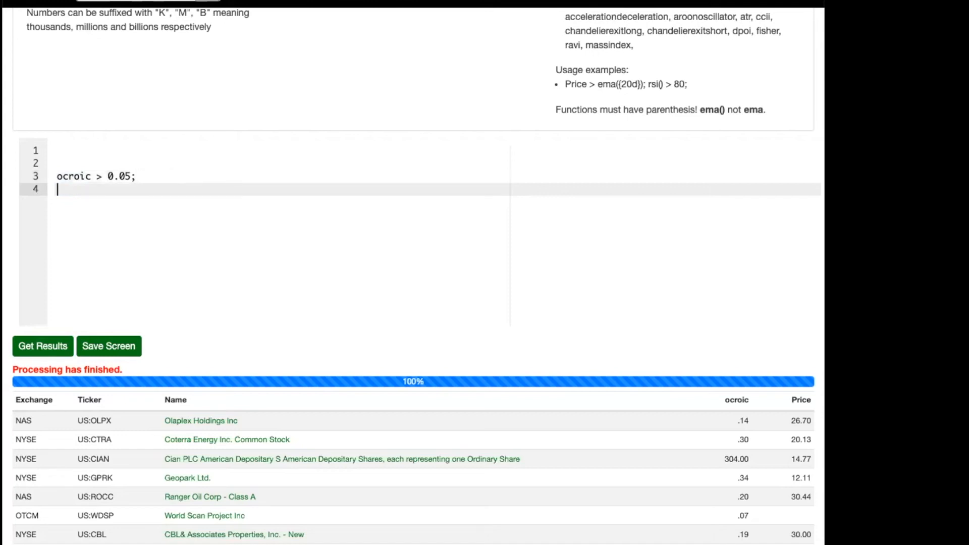
key(Return)
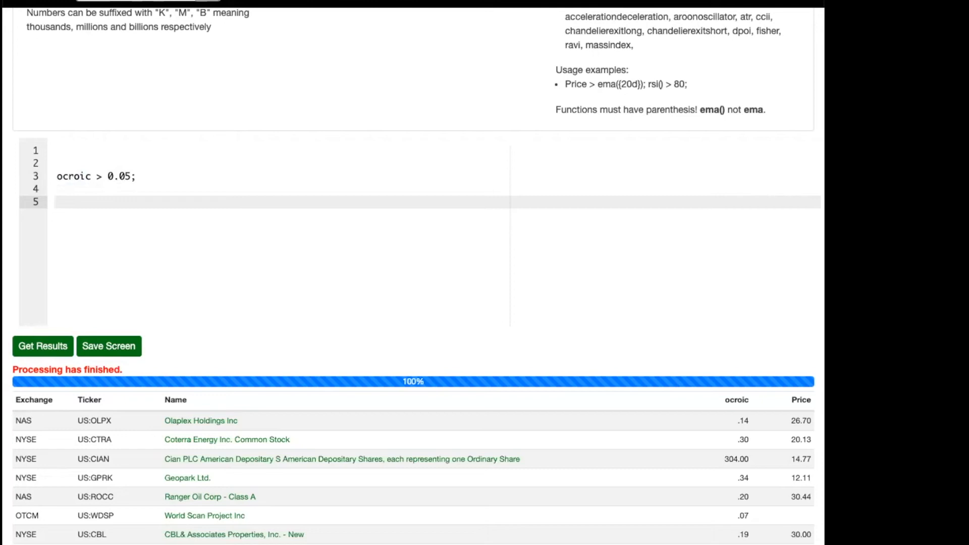
text(rankPercentile(ocroic) > 25;)
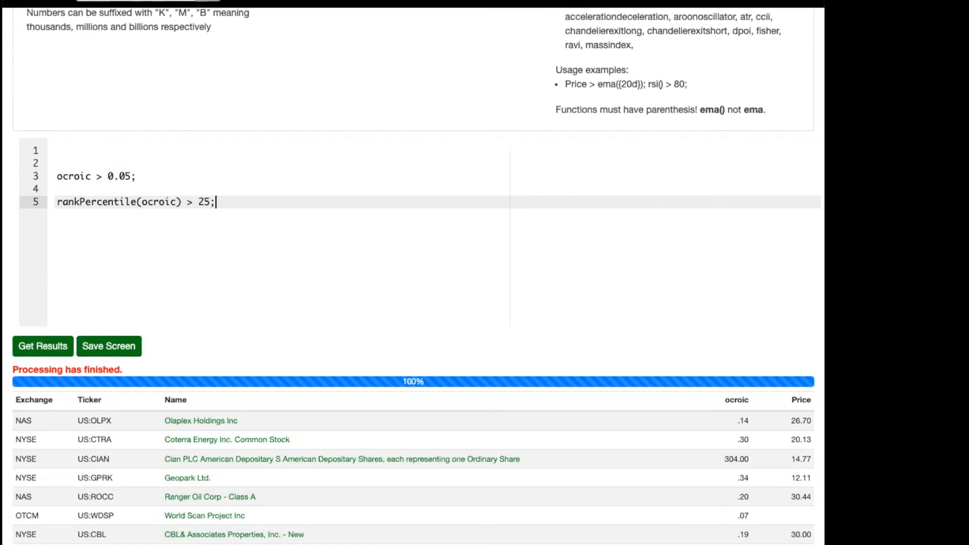
Comment out the ocroic > 0.05; condition with //, then run the rank percentile screen and stop it partway.
key(Up)
key(Up)
text(//)
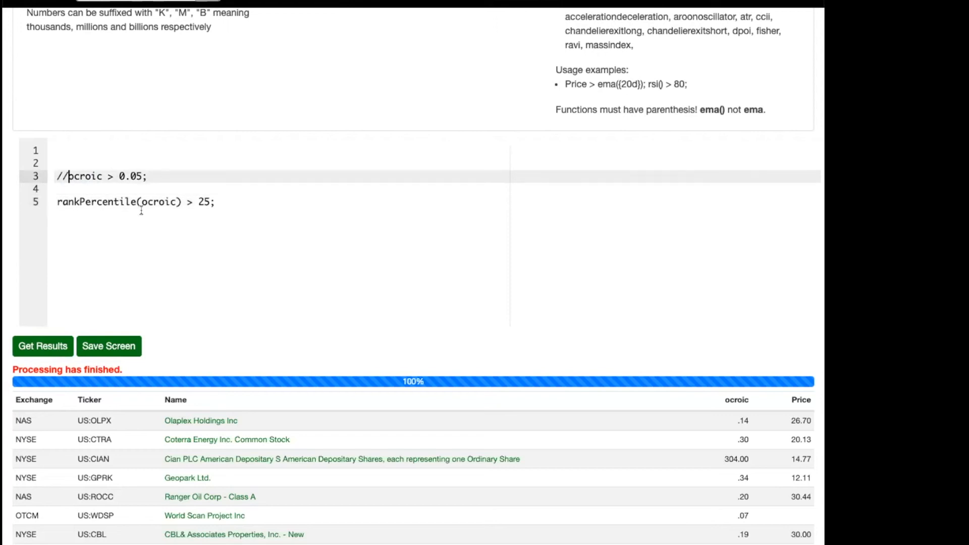
click(32, 345)
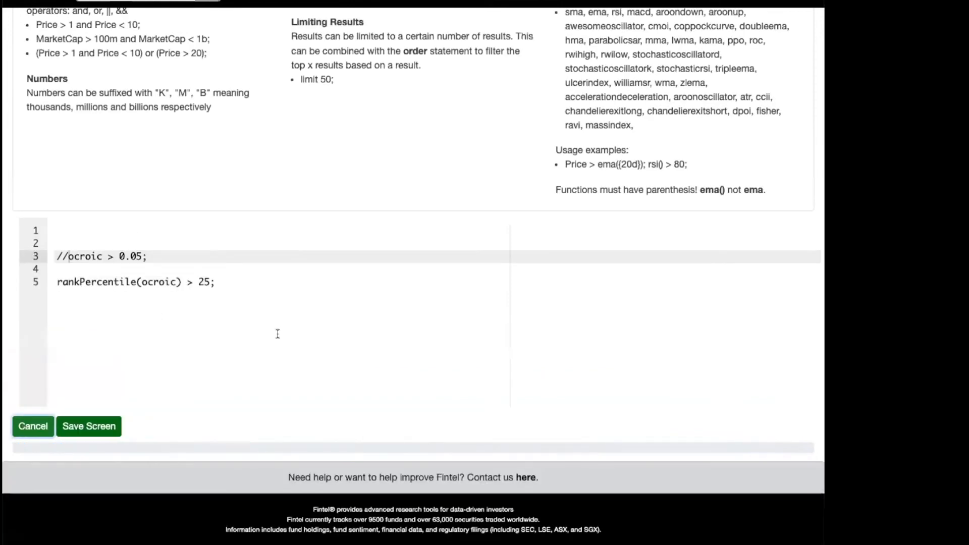
scroll(278, 333, down, 3)
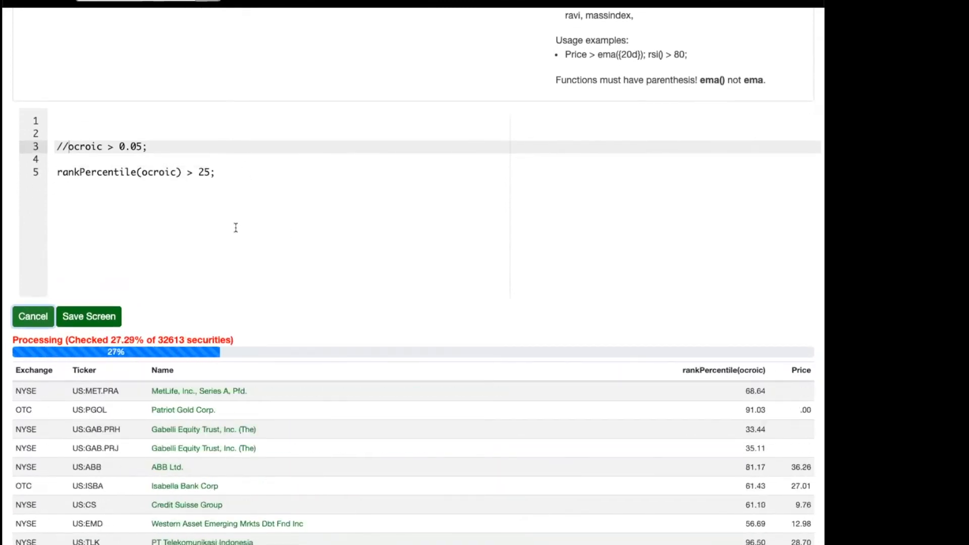
click(39, 310)
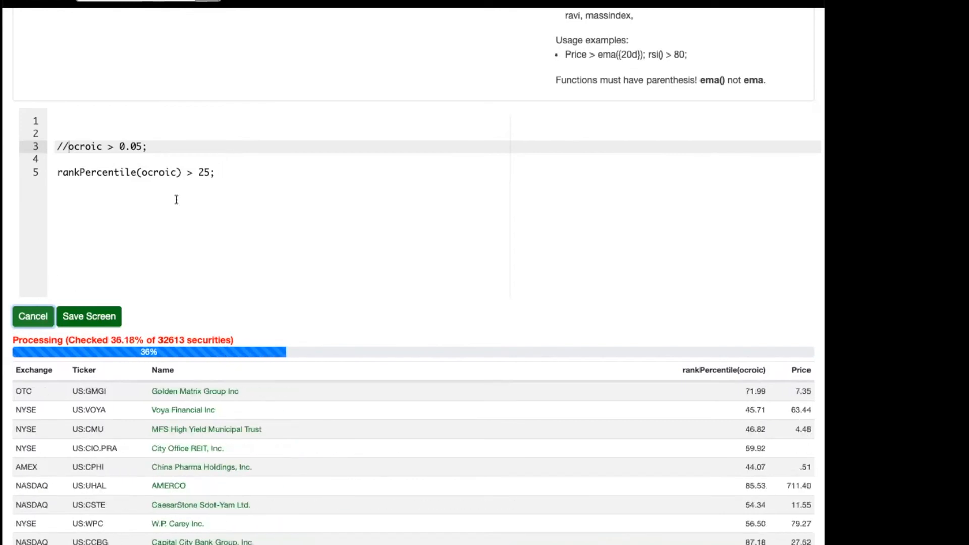
Set the rankPercentile(ocroic) threshold to 75 and run the screen, adding a blank line below the commented condition.
click(217, 171)
drag(199, 172, 211, 172)
text(75)
click(40, 315)
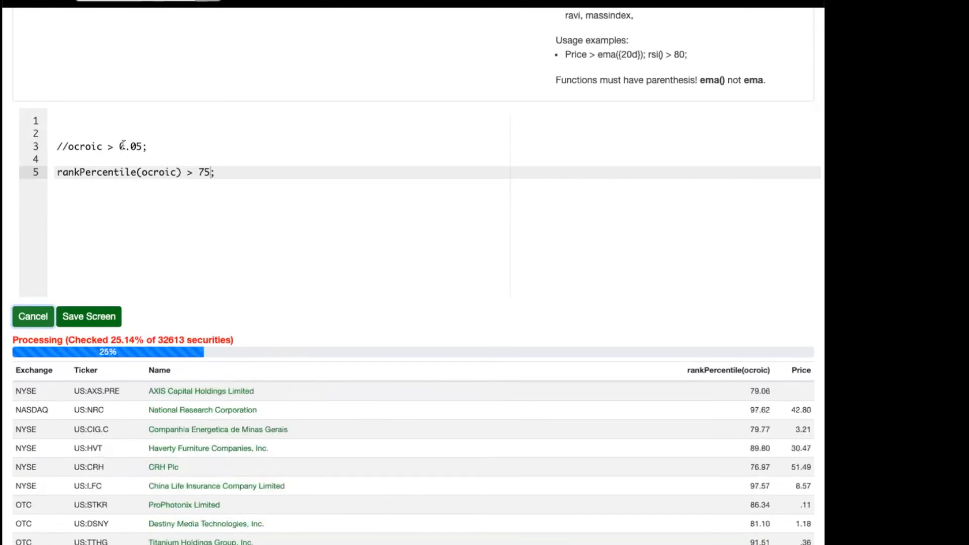
click(152, 145)
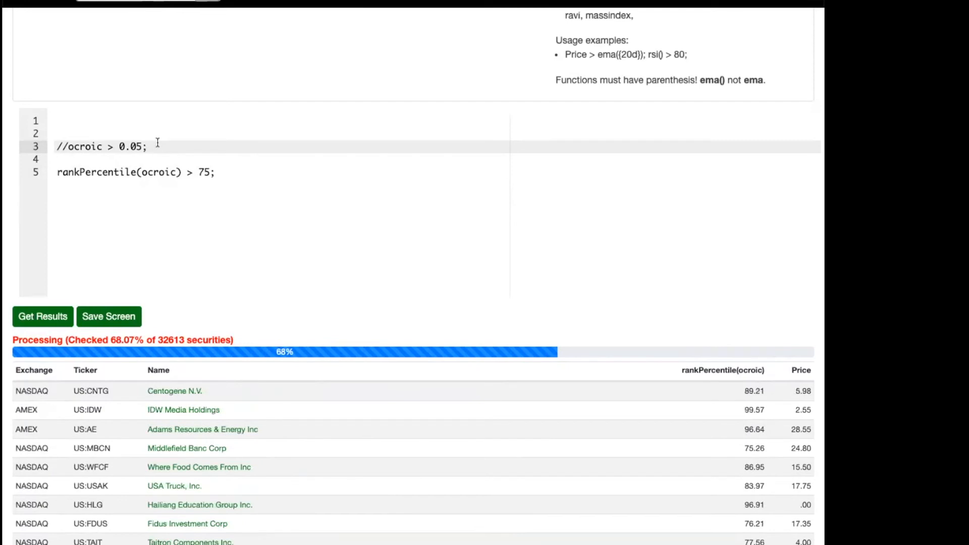
key(Return)
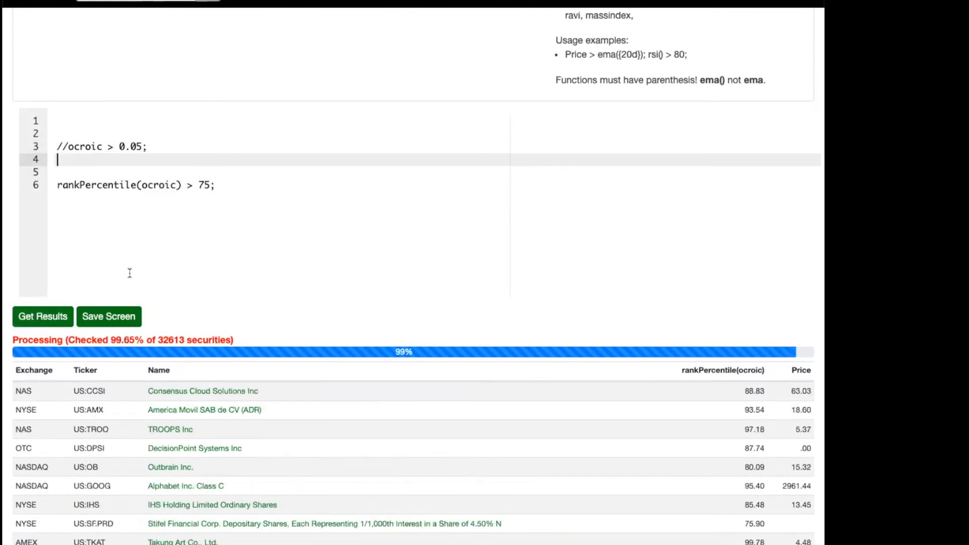
Set the rankPercentile(ocroic) threshold to 90, run the screen and view the results.
click(225, 181)
key(Left)
key(shift+Left)
key(shift+Left)
text(90)
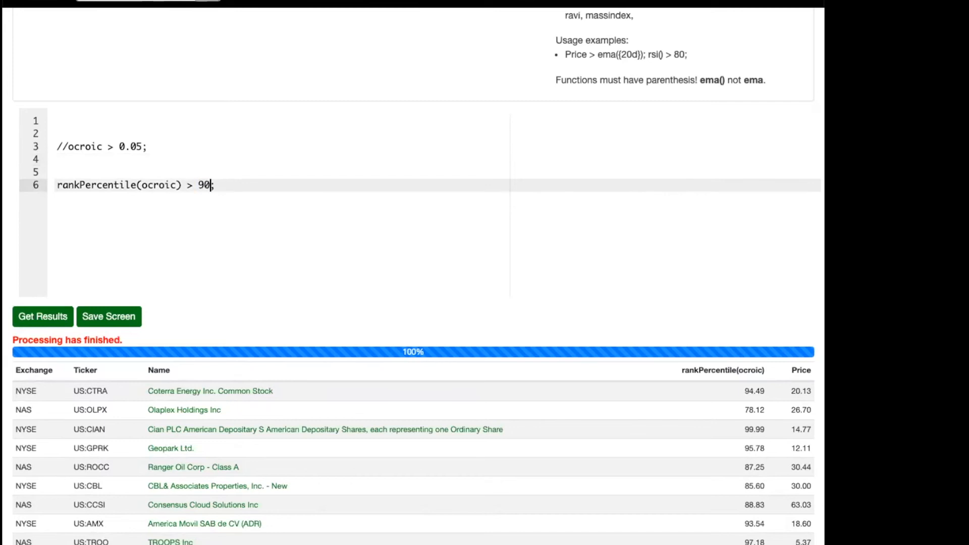
click(43, 317)
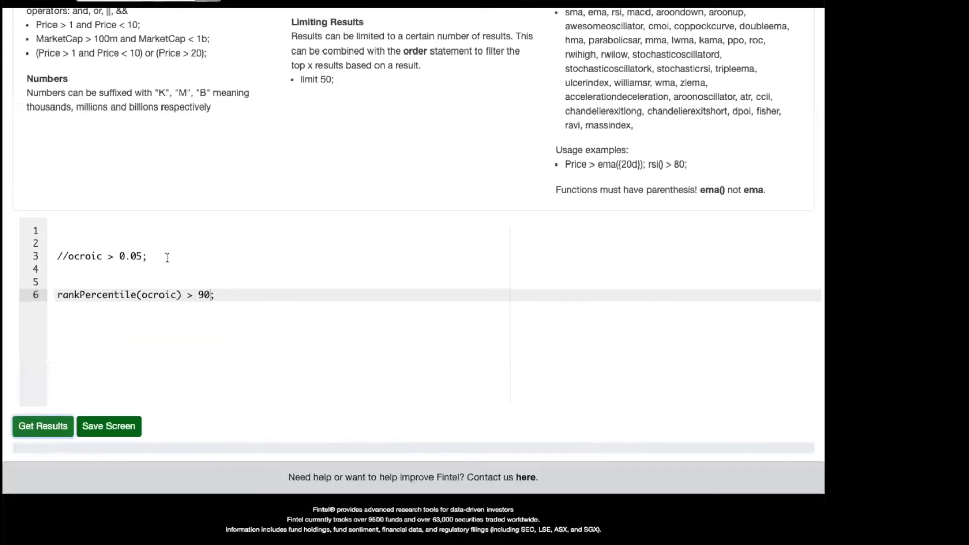
scroll(168, 257, down, 2)
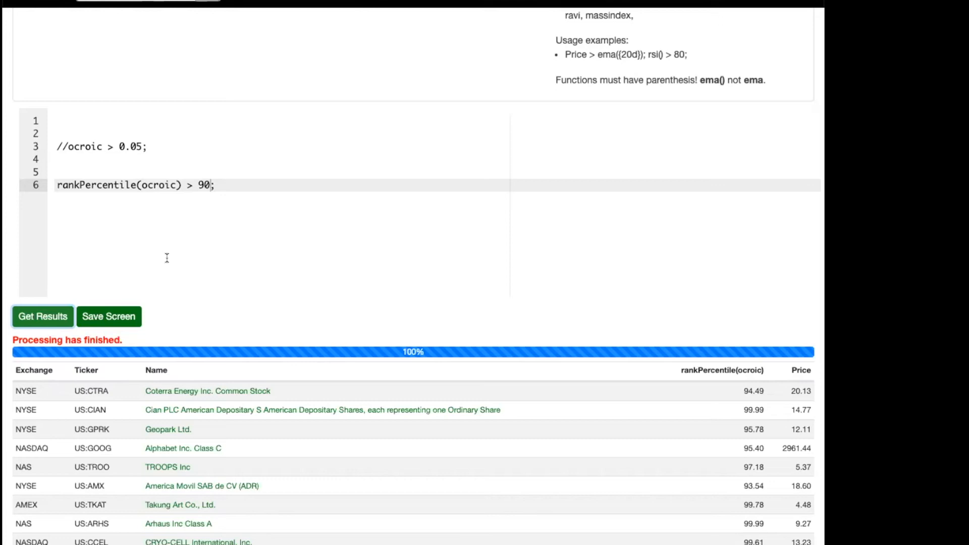
Replace the rank percentile condition on line 6 with EBitToEv > 0.04.
click(237, 186)
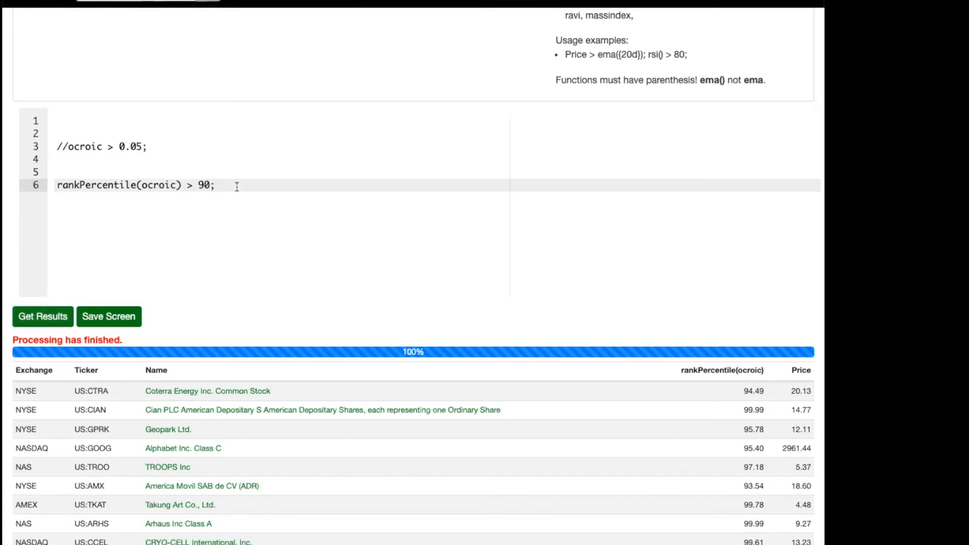
triple_click(237, 186)
text(EV)
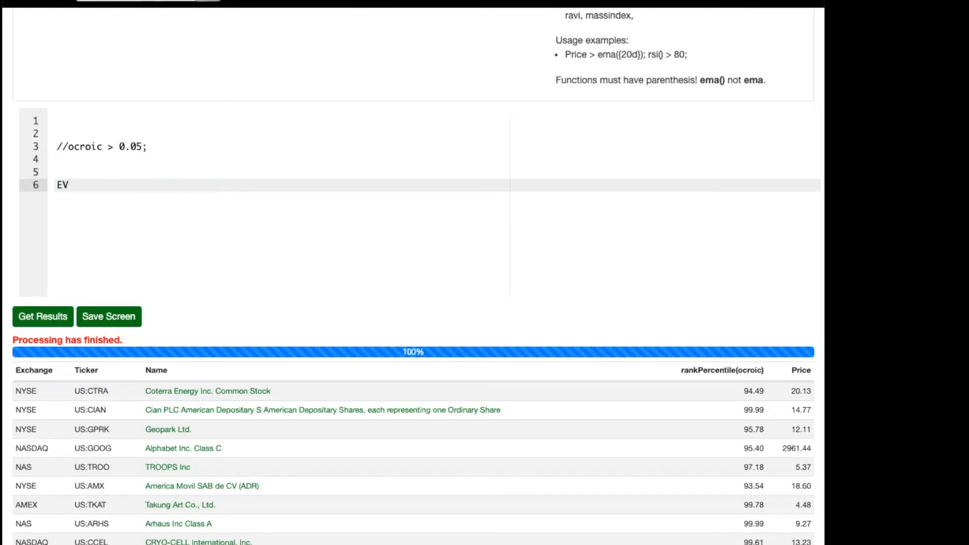
key(ctrl+space)
key(Down)
key(Return)
key(shift+Home)
text(Eb)
key(ctrl+space)
key(Down)
key(Down)
key(Return)
text(> 0.04)
Remove the > 0.04 comparison from line 6, keeping only the EBitToEv metric.
key(super+Left)
key(super+Right)
key(Left)
key(Left)
key(Left)
key(Left)
key(Left)
key(shift+Left)
key(BackSpace)
key(shift+super+Right)
key(BackSpace)
Wrap the metric as rankPercentile(EBitToEv ) > 90; on line 6, then run the screen and stop it partway.
key(super+Left)
text(rankPer)
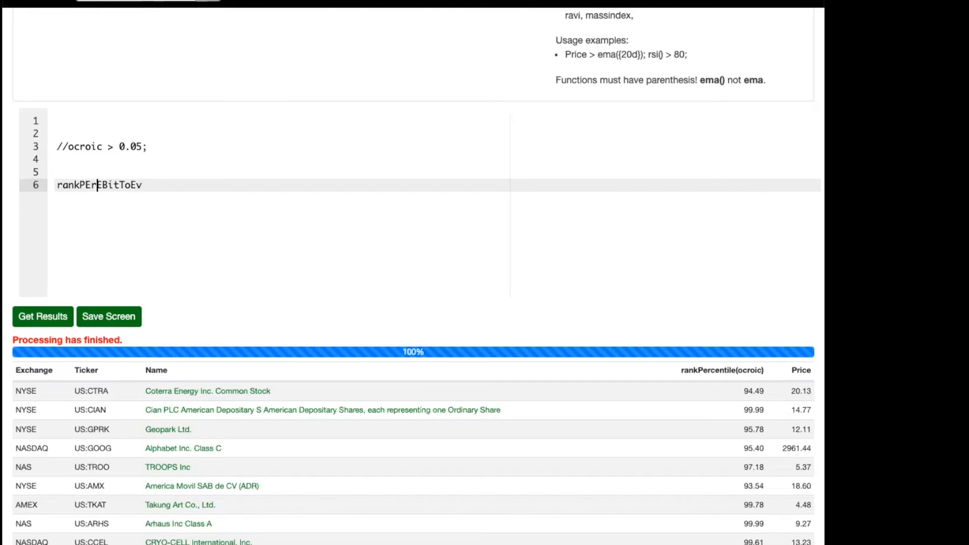
text(centile()
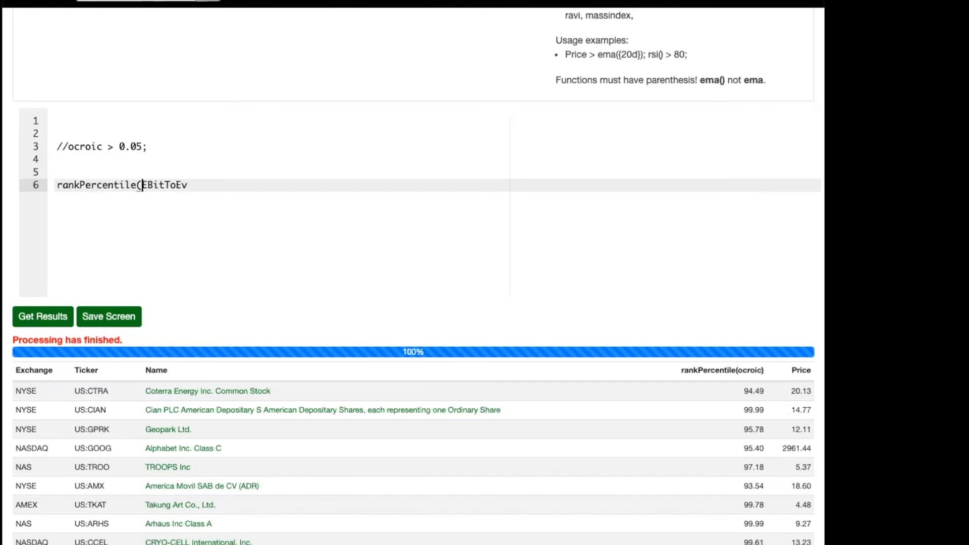
key(super+Right)
text() > 90;)
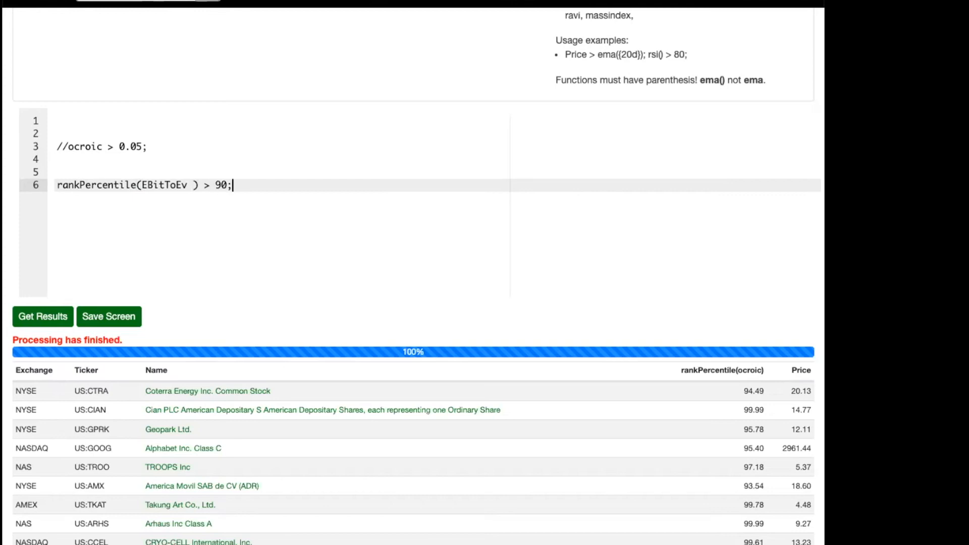
click(30, 316)
scroll(297, 272, down, 3)
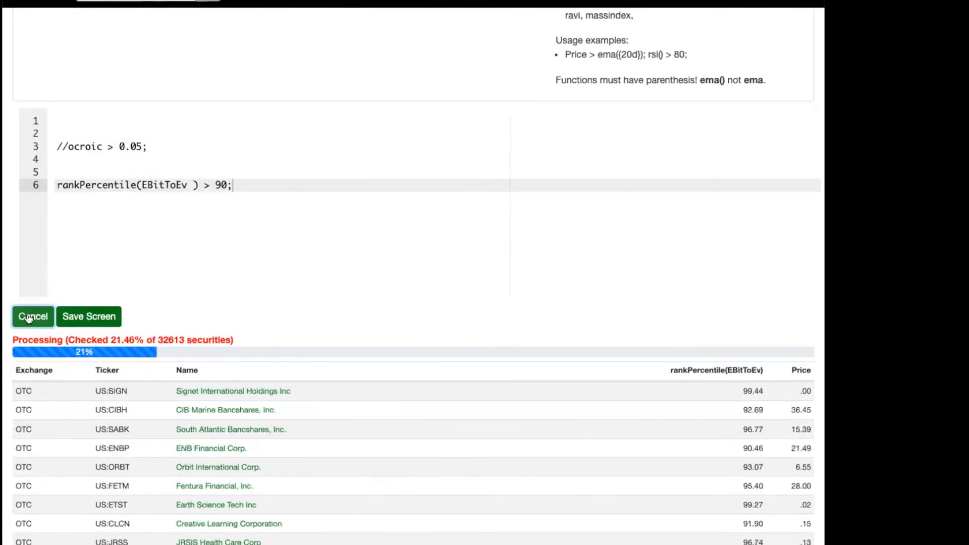
click(34, 316)
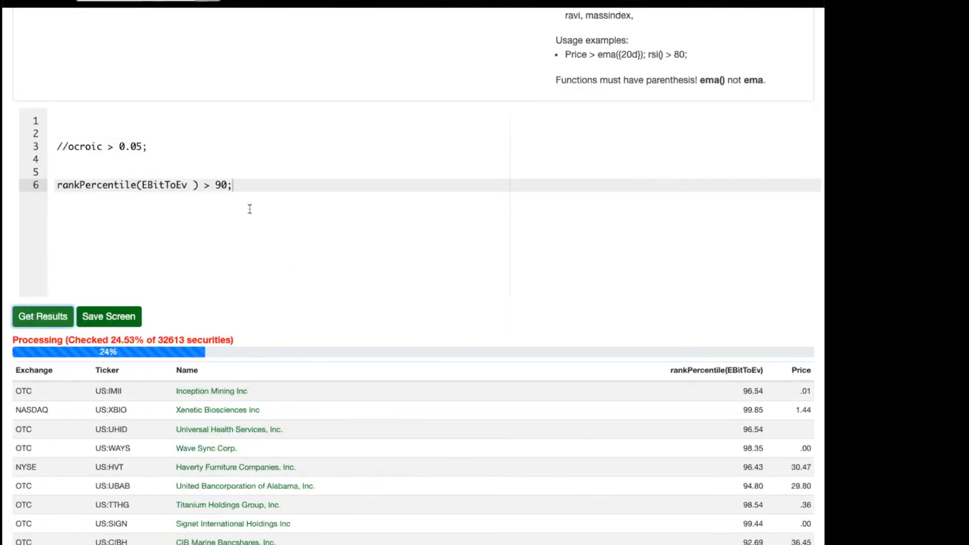
Insert BookToMarket; on its own line directly above the rankPercentile(EBitToEv ) condition.
click(248, 188)
key(Up)
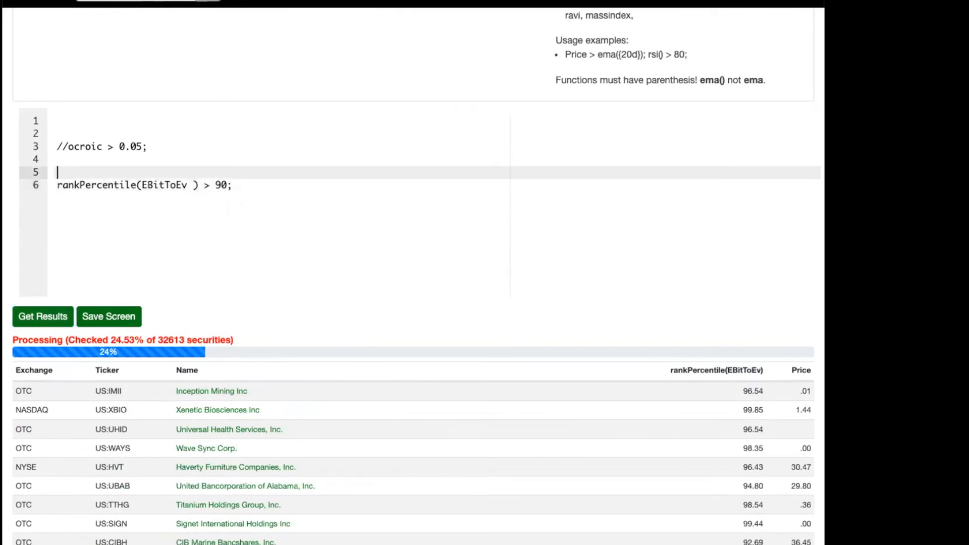
key(Return)
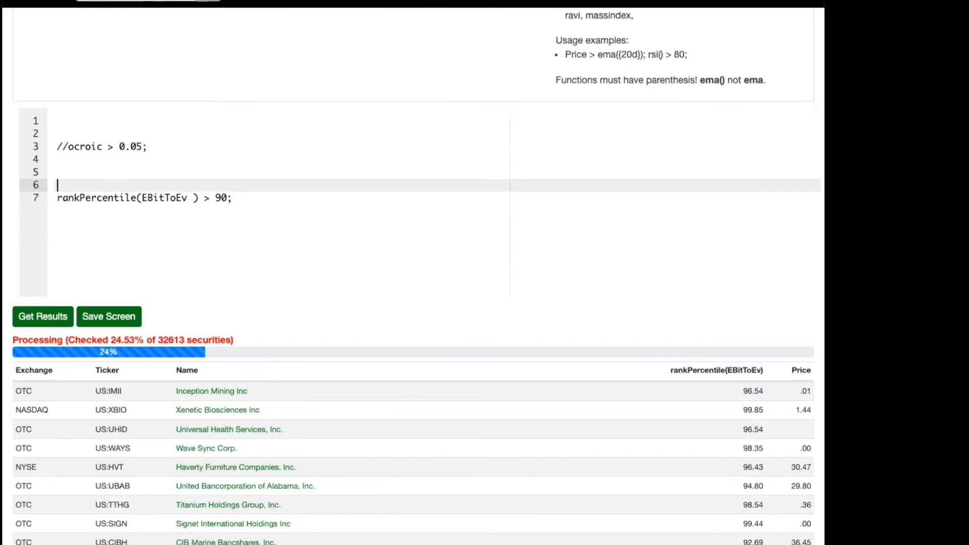
text(Book)
key(ctrl+space)
key(Return)
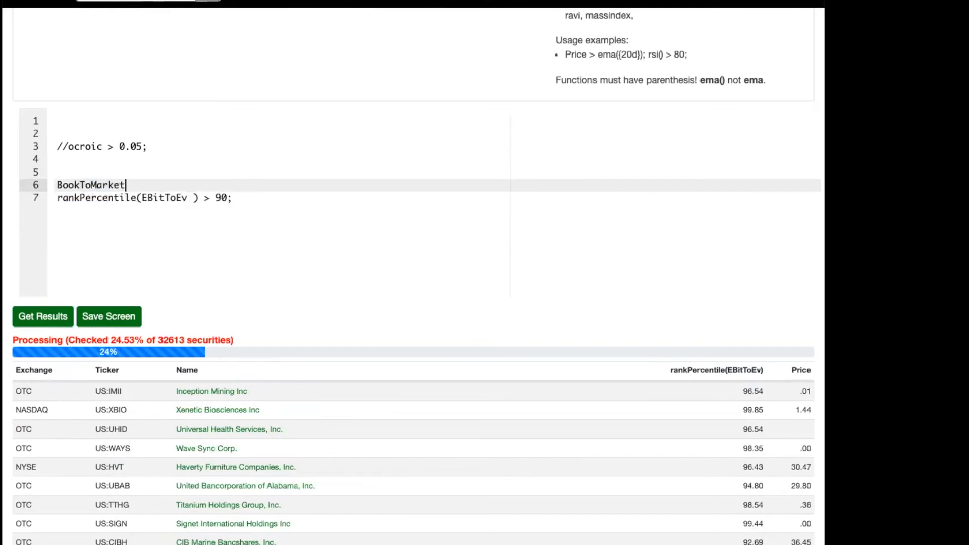
text(;)
Add EBitToEv; on the blank line directly above BookToMarket;.
key(Up)
key(Down)
key(Up)
text(Ebit)
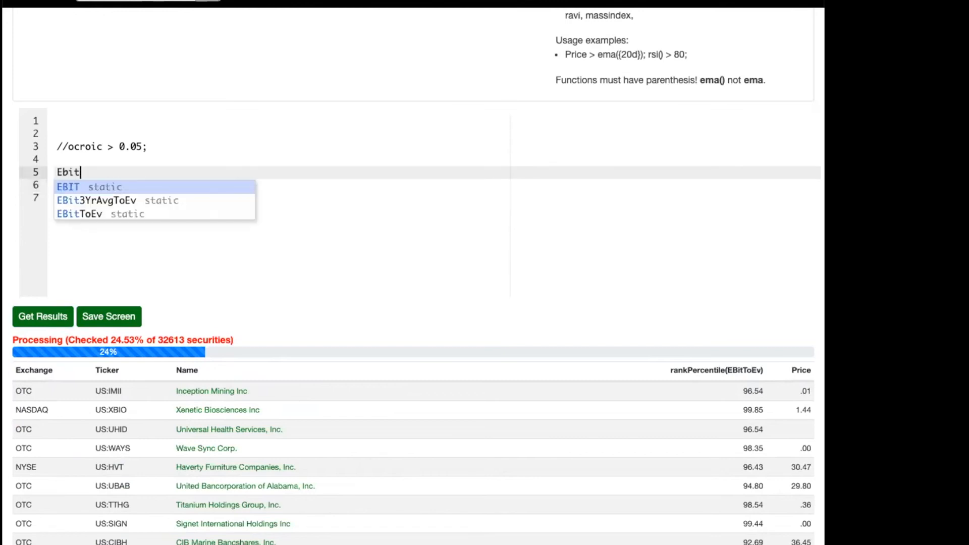
key(Down)
key(Down)
key(Return)
text(;)
Run the screen with EBitToEv and BookToMarket as added result columns, and stop it partway.
scroll(277, 202, down, 1)
scroll(277, 201, right, 1)
drag(742, 367, 757, 368)
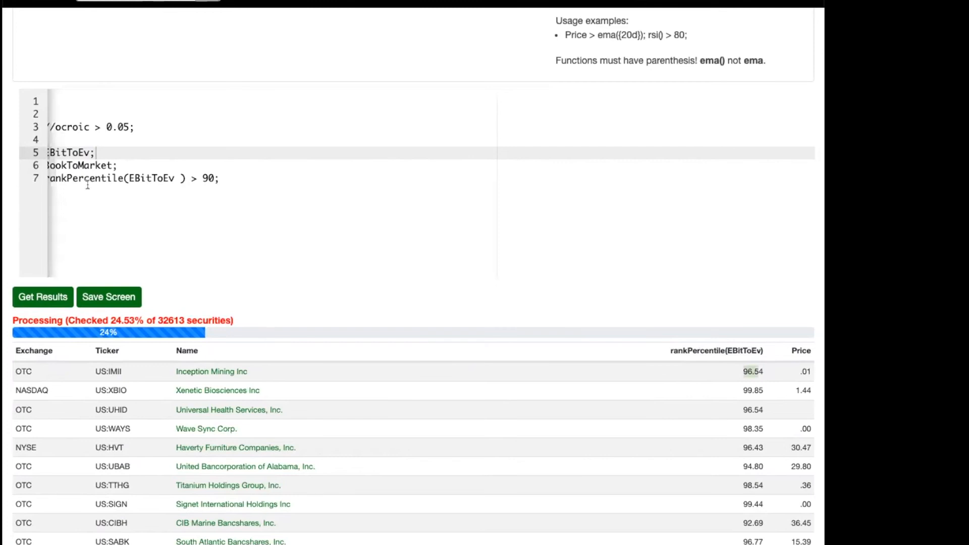
scroll(87, 179, left, 1)
click(85, 152)
click(95, 164)
click(84, 151)
click(85, 165)
click(84, 153)
click(84, 165)
click(32, 297)
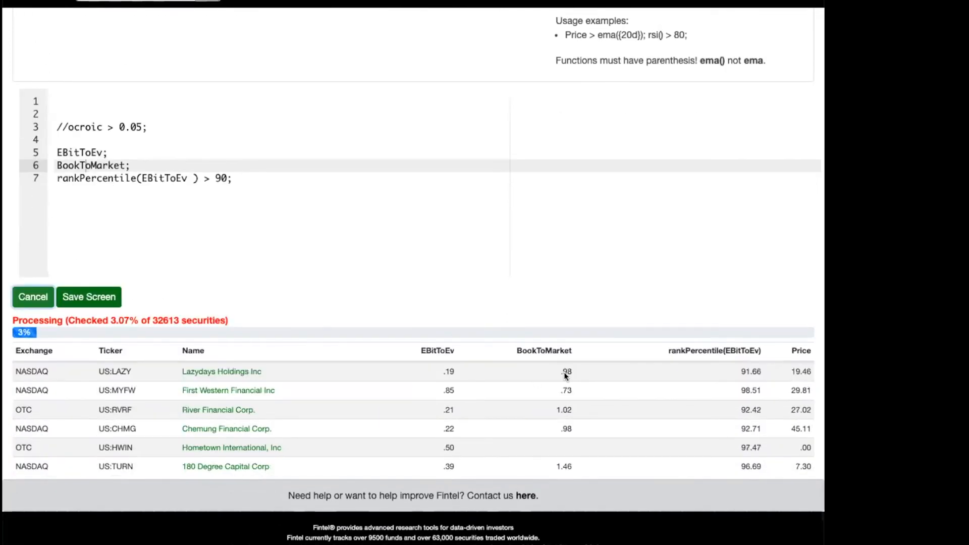
click(33, 296)
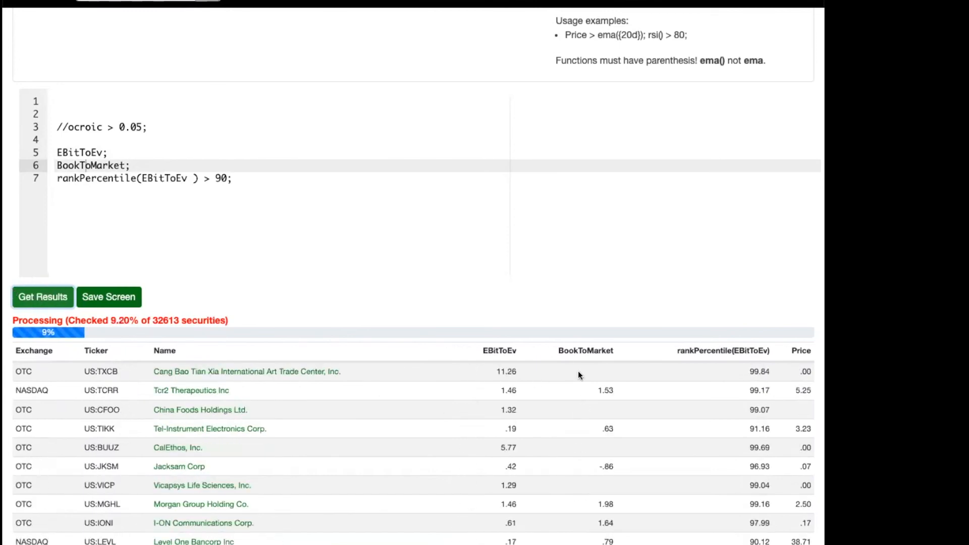
Start a variable definition reading let myValueFactor = on a new line, one blank line below the rankPercentile(EBitToEv ) condition.
click(97, 178)
key(Up)
key(super+Left)
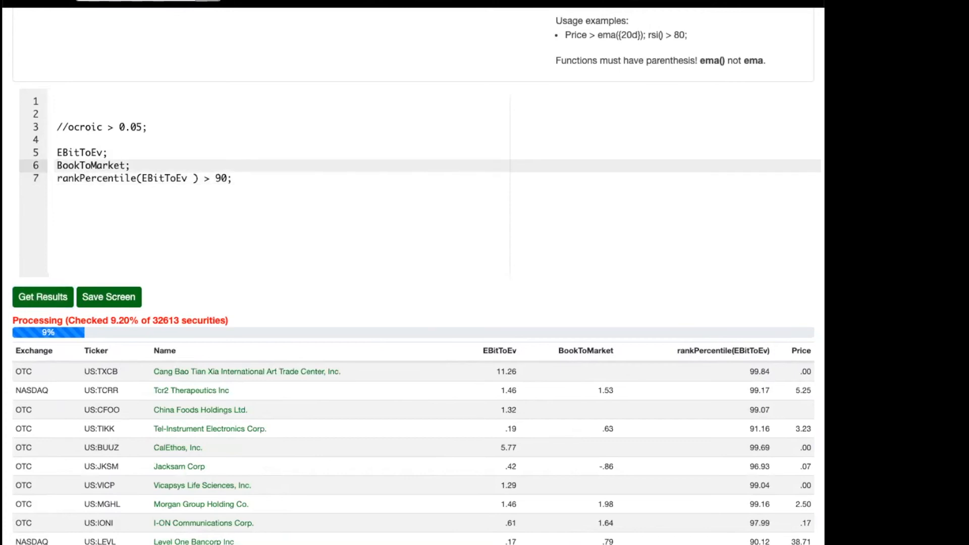
key(Down)
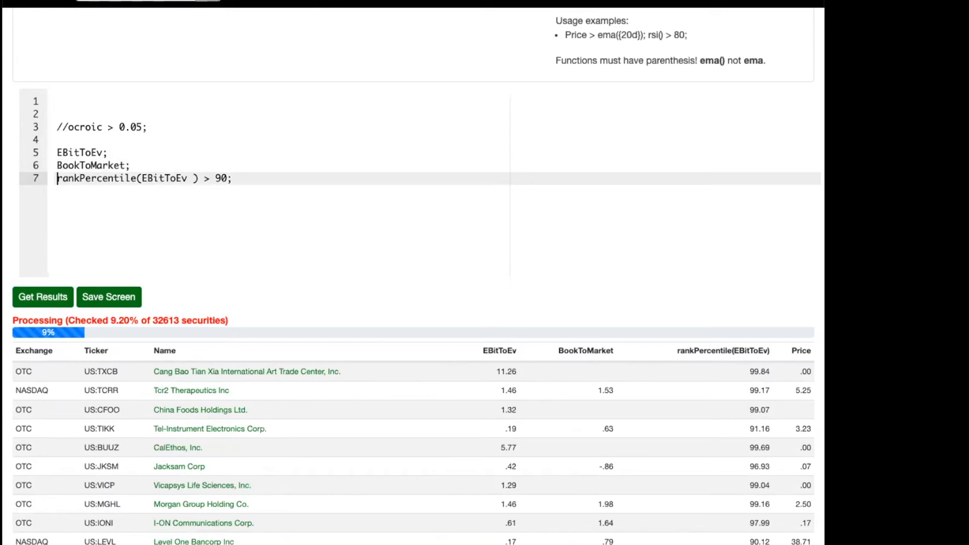
click(233, 179)
key(Return)
key(Return)
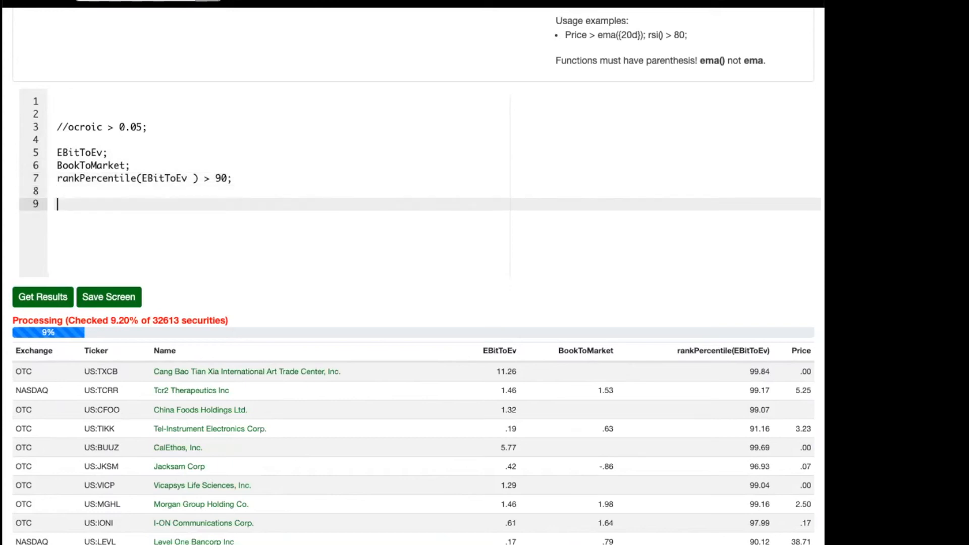
text(let m)
text(yFavalue)
key(BackSpace)
key(BackSpace)
key(BackSpace)
key(BackSpace)
key(BackSpace)
key(BackSpace)
key(BackSpace)
text(ValueFactor)
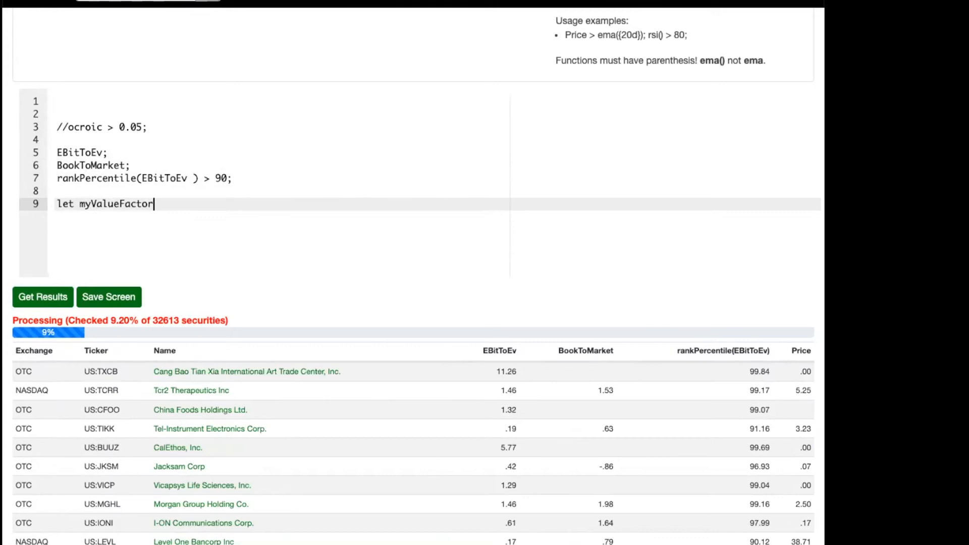
text( = (rankPercentile(E)
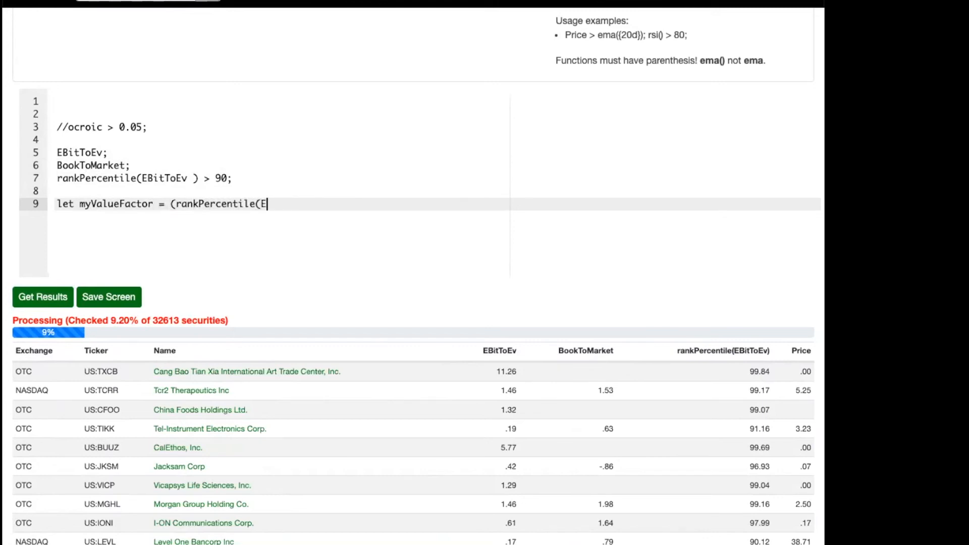
text(bitToEv))
text( + rankPerr)
text(entile)
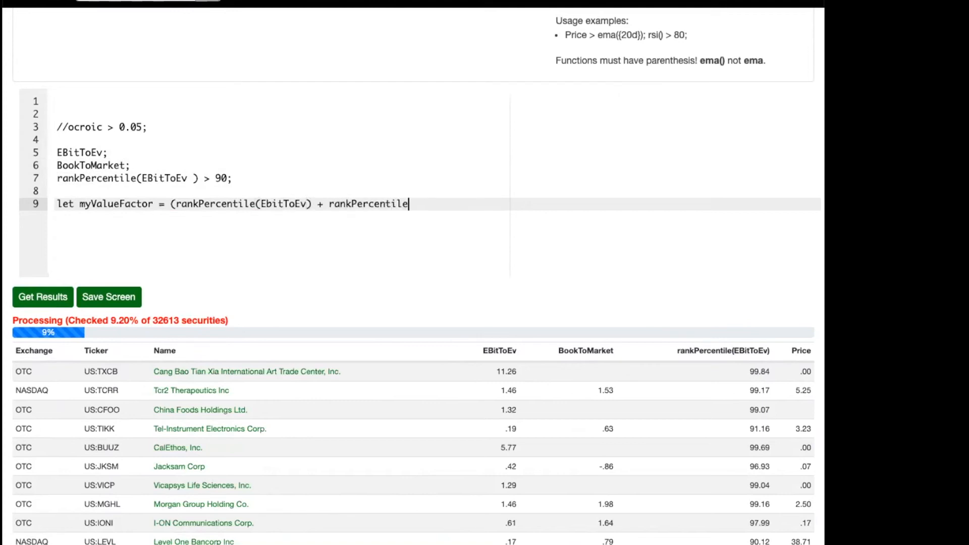
text((BookToMarket) / 2;)
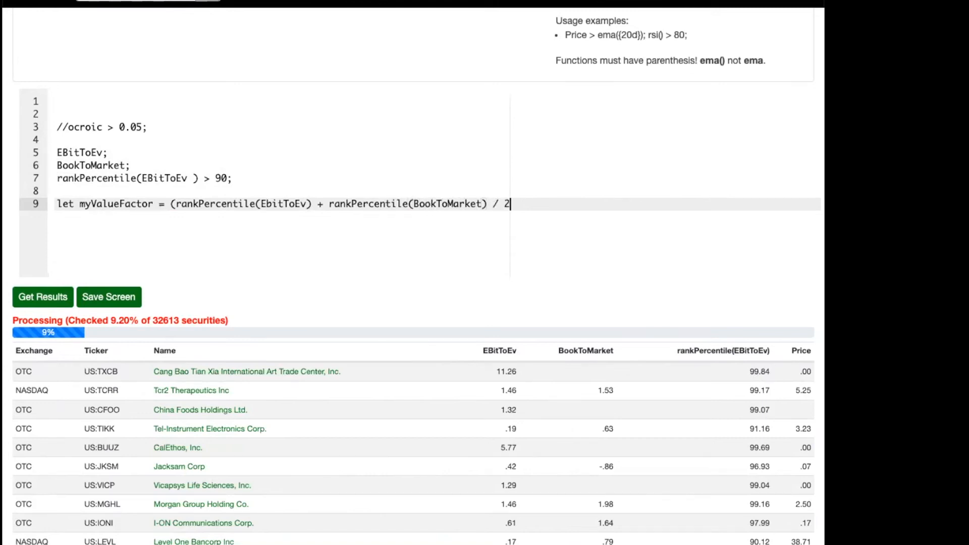
Comment out the rankPercentile(EBitToEv ) > 90; condition on line 7 with //.
key(Up)
key(Up)
key(Home)
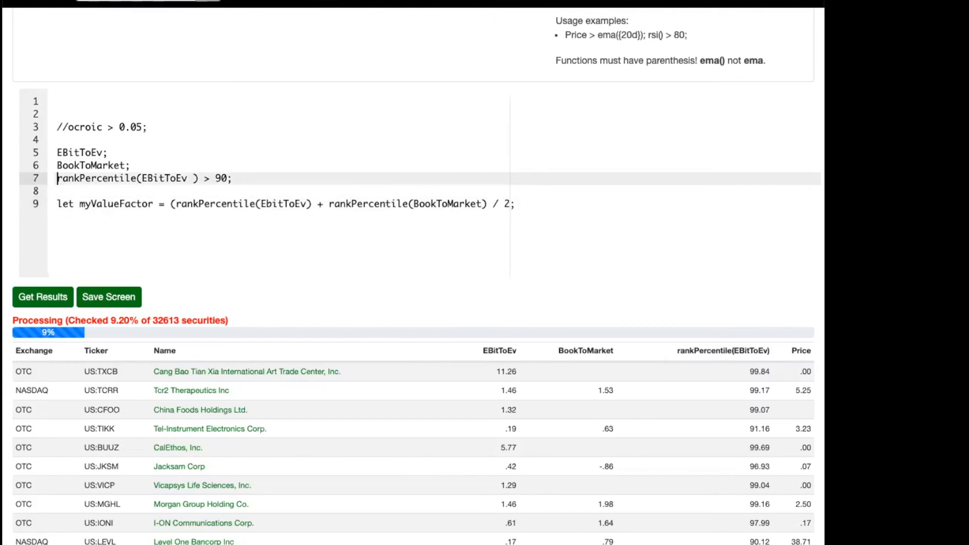
text(//)
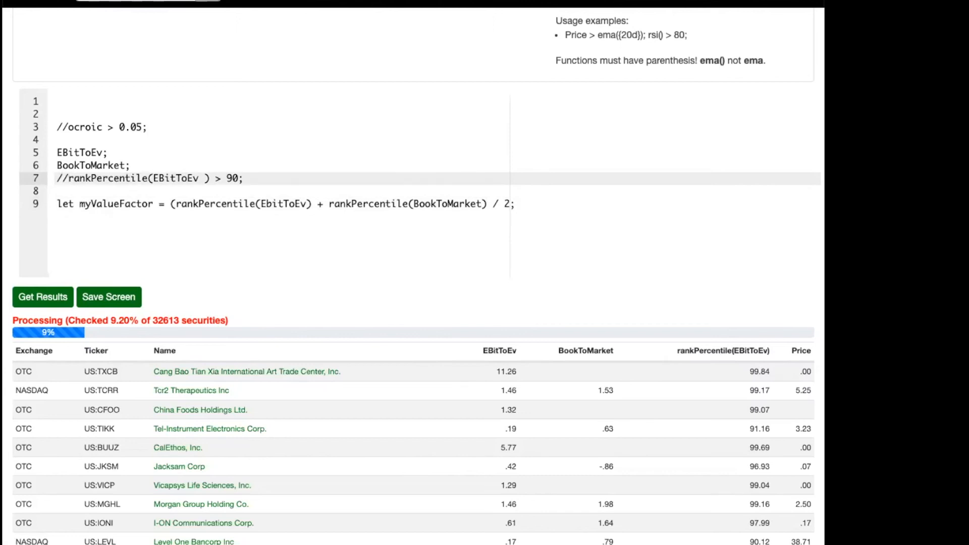
Add the condition myValueFactor > 75; on the line below the variable definition and run the screen.
key(Down)
key(Down)
key(End)
key(Return)
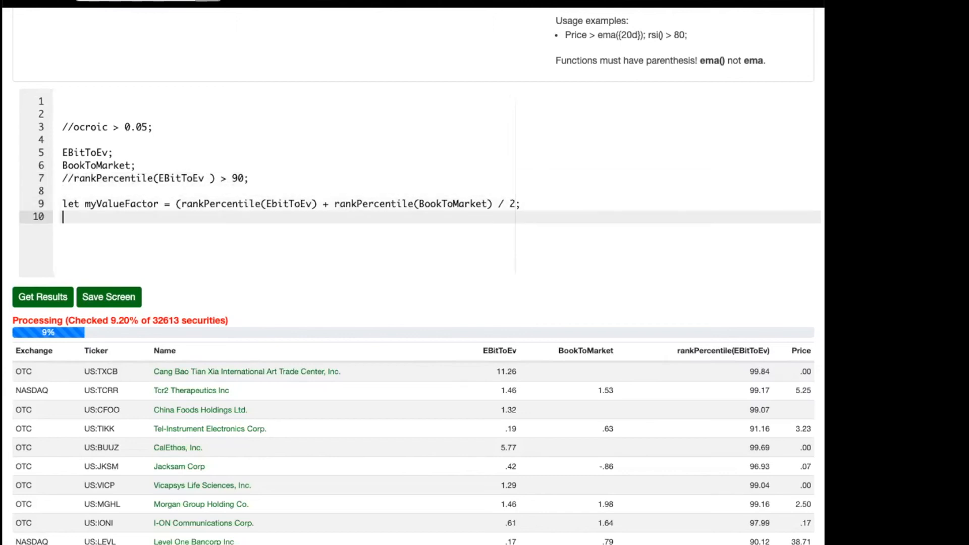
text(myValueFactor > 75;)
scroll(413, 272, down, 1)
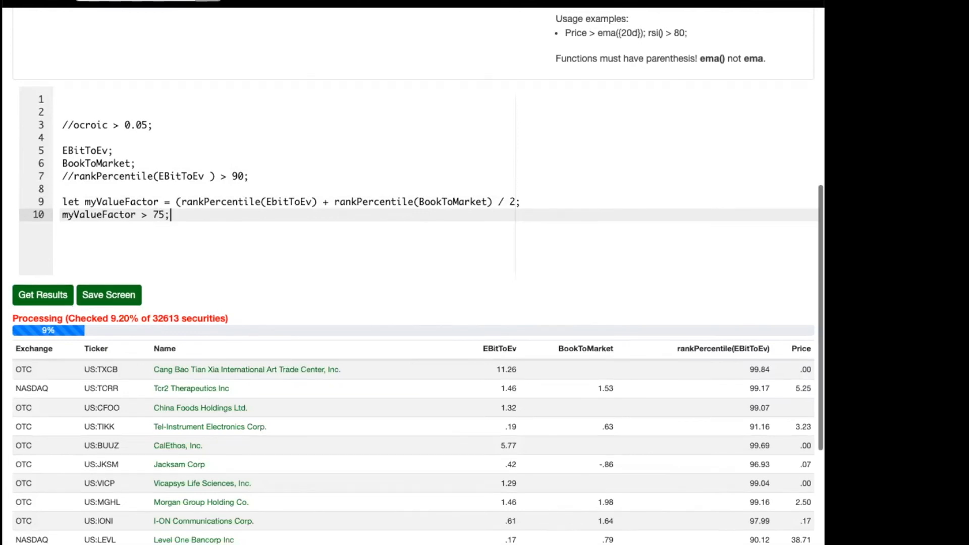
double_click(279, 200)
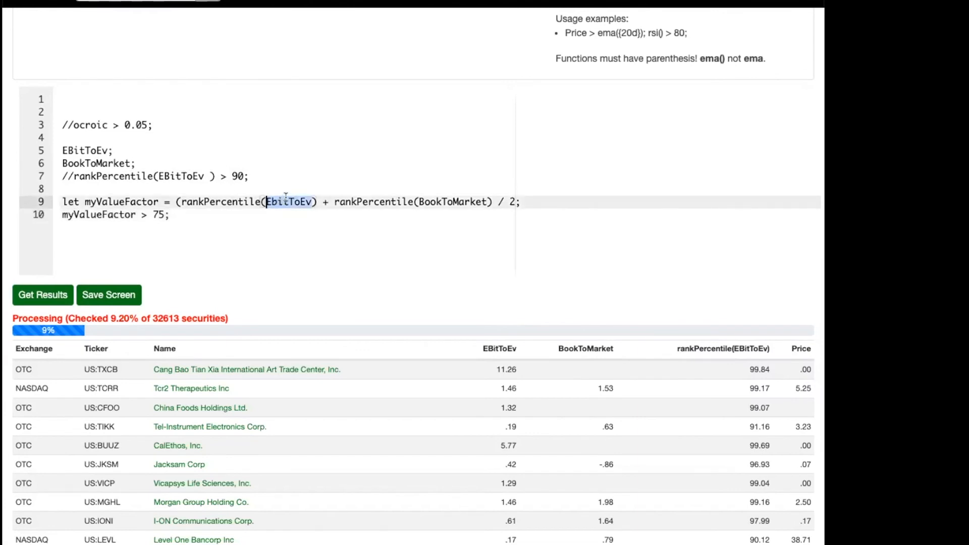
click(280, 200)
click(33, 302)
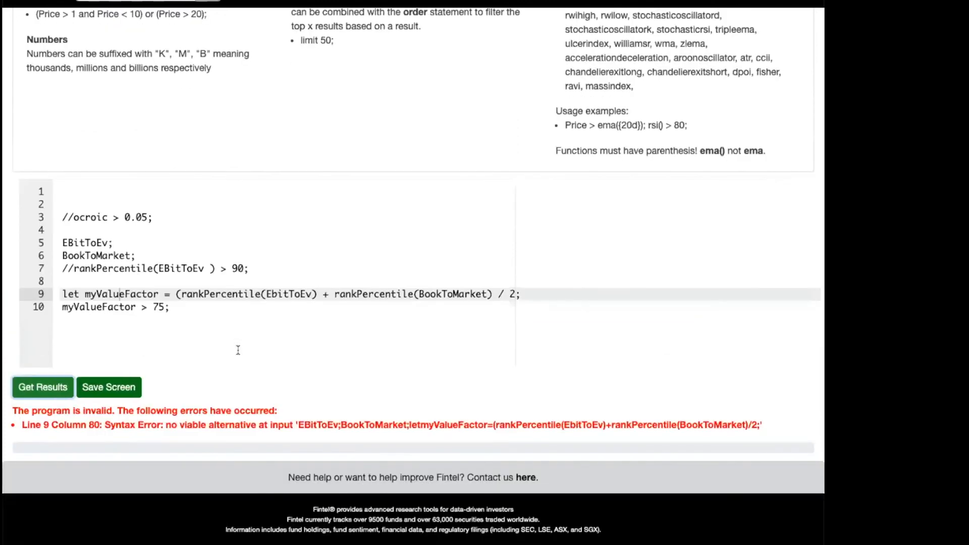
Add the missing closing parenthesis after rankPercentile(BookToMarket) in the myValueFactor definition and rerun the screen.
click(301, 294)
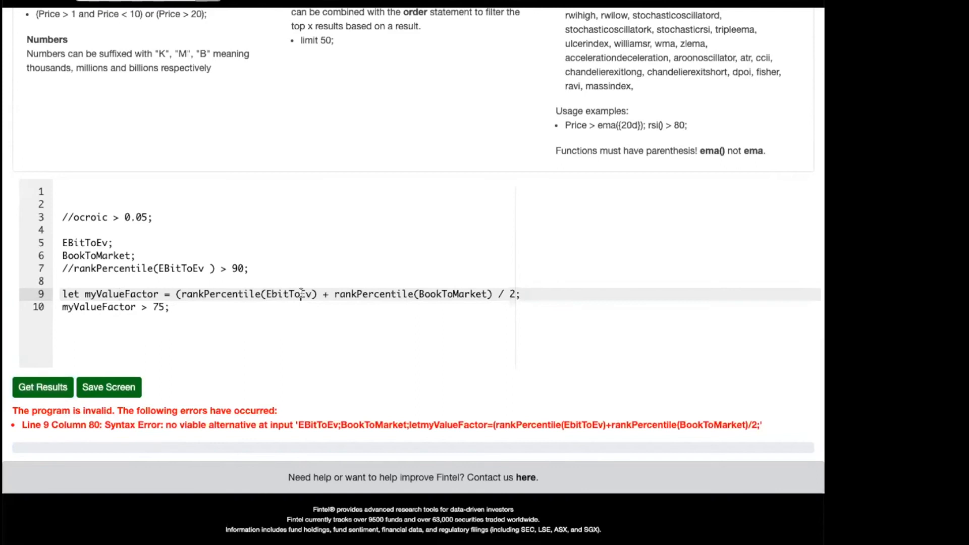
key(Left)
key(Left)
key(Left)
key(Left)
key(Left)
key(Left)
text())
click(14, 395)
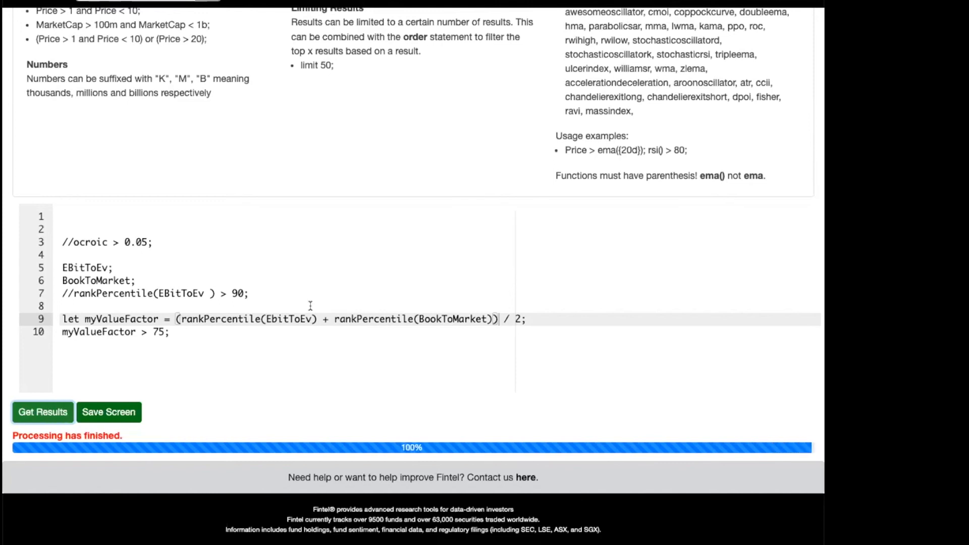
Lower the myValueFactor threshold on line 10 to 50 and run the screen again.
scroll(311, 306, right, 1)
scroll(303, 299, left, 1)
click(180, 319)
key(Down)
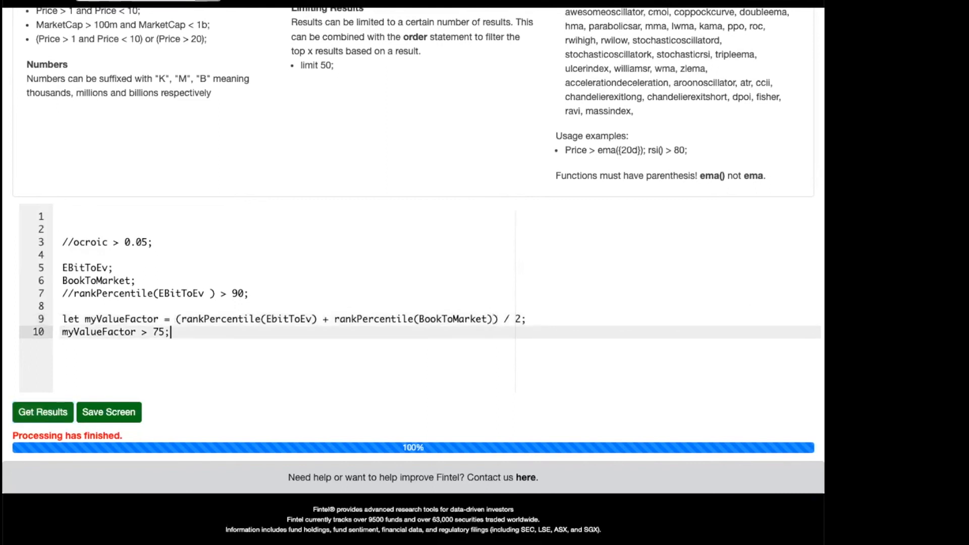
key(shift+Right)
key(shift+Right)
text(50)
click(41, 413)
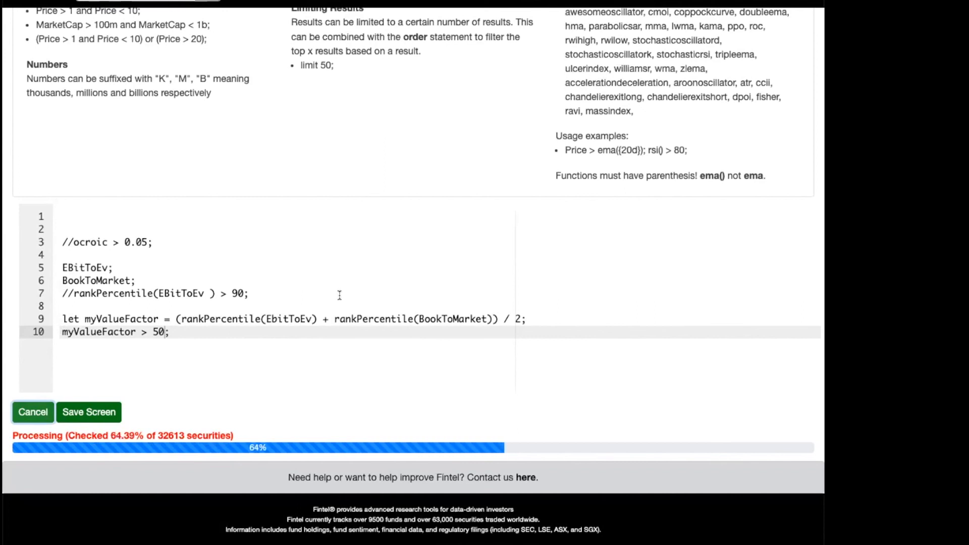
scroll(339, 293, up, 1)
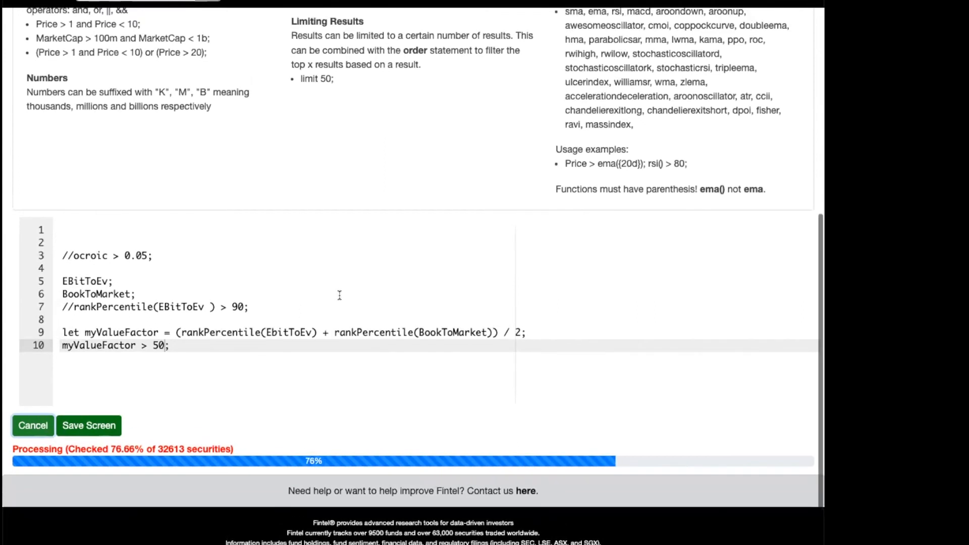
Open the predefined screen Undervalued - Ebit/EV + B/M Blend in a new browser tab.
click(238, 293)
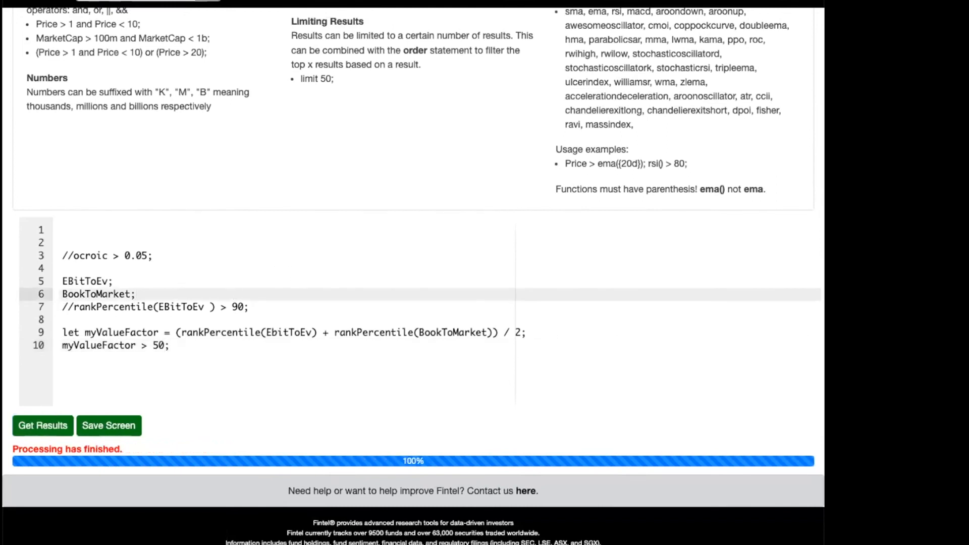
mouse_move(402, 2)
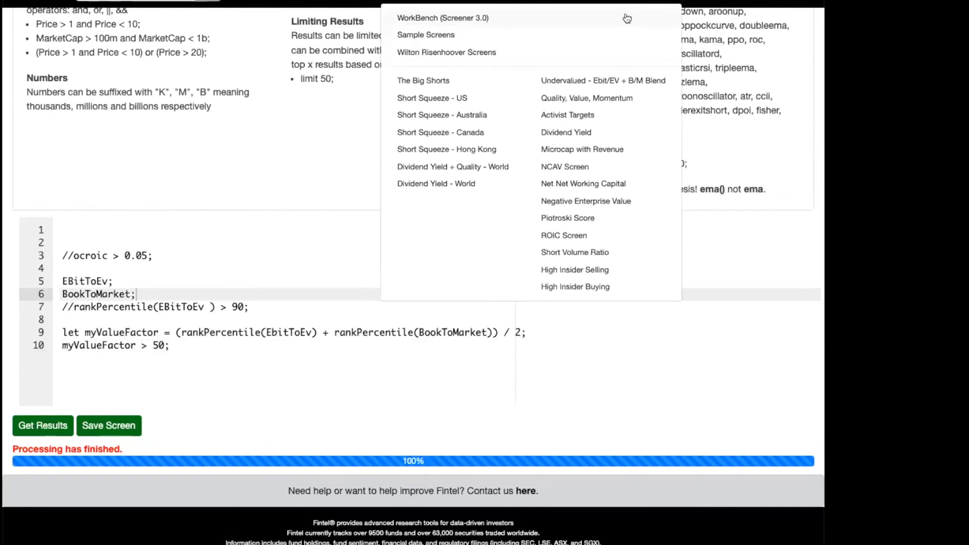
right_click(580, 81)
click(596, 86)
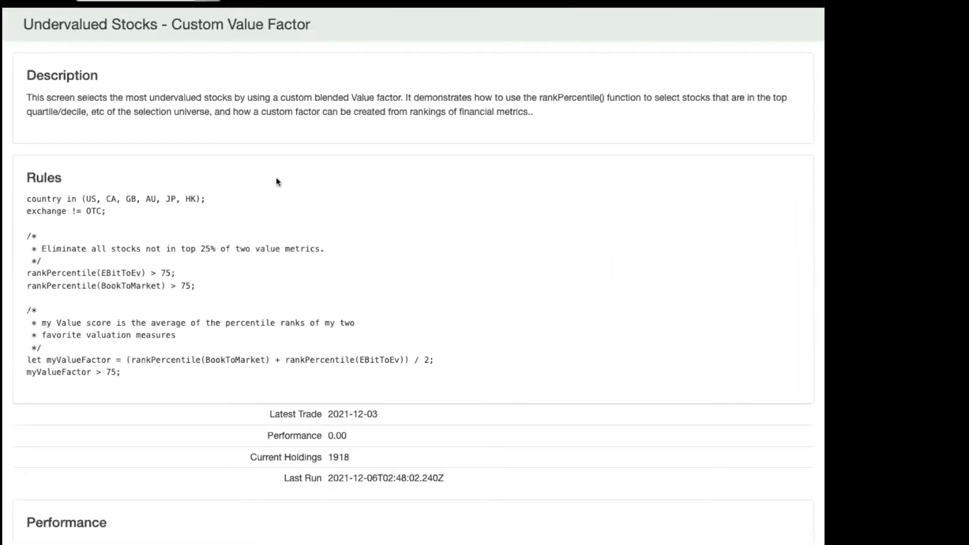
Examine the rules of the Custom Value Factor screen, covering its country list, rankPercentile conditions and myValueFactor definition.
scroll(268, 179, down, 8)
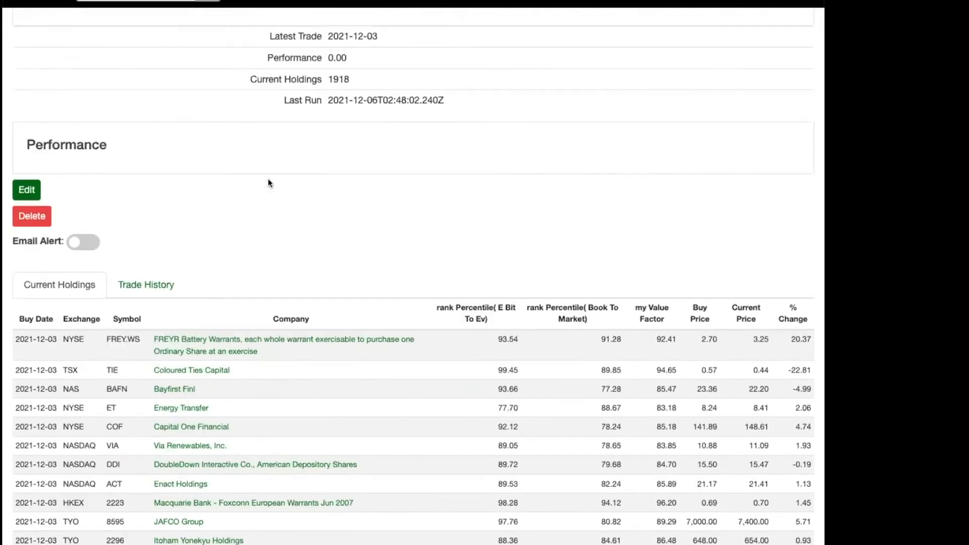
scroll(269, 182, up, 5)
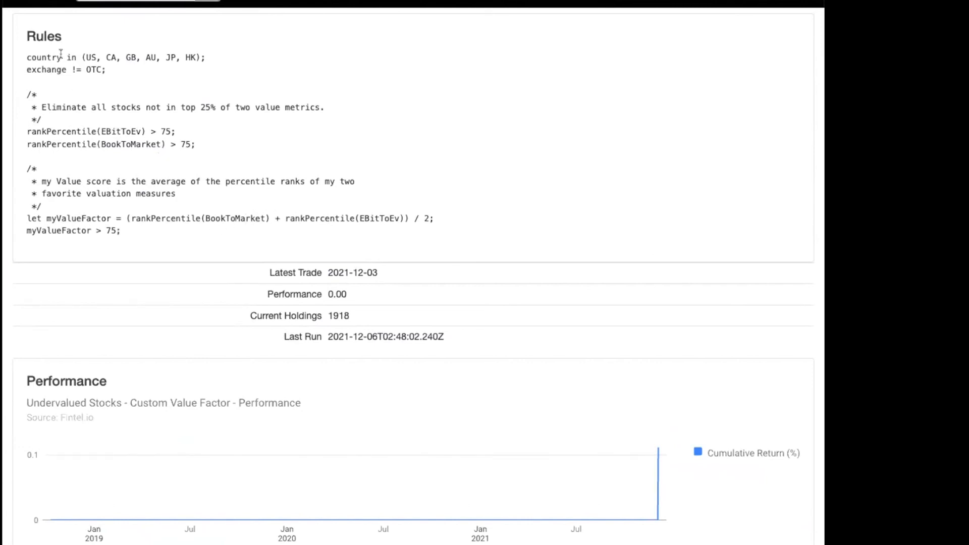
drag(92, 51, 150, 54)
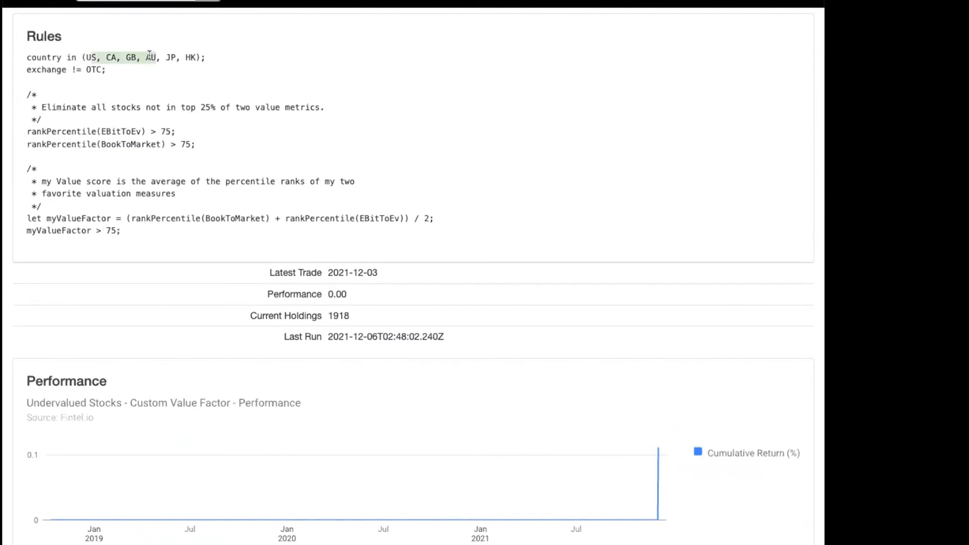
key(super+plus)
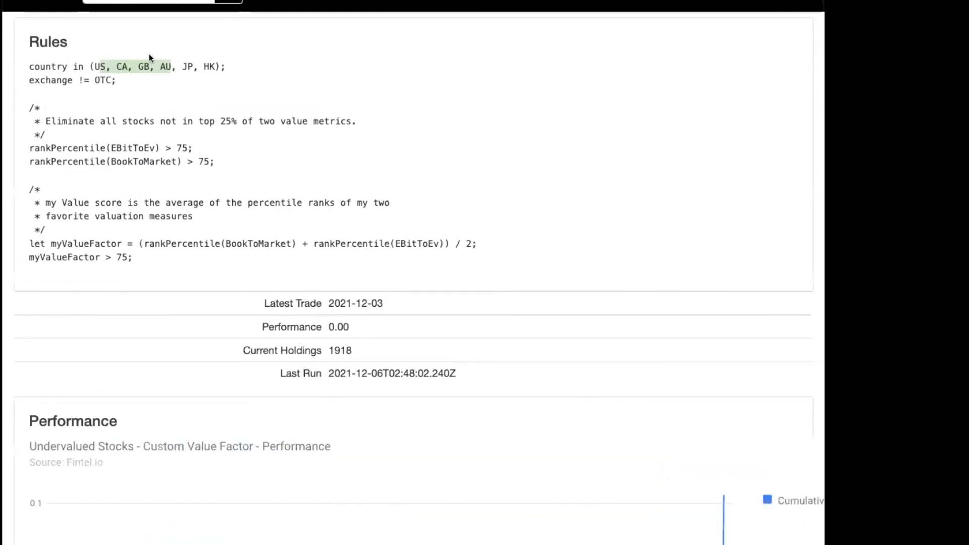
key(super+plus)
click(216, 205)
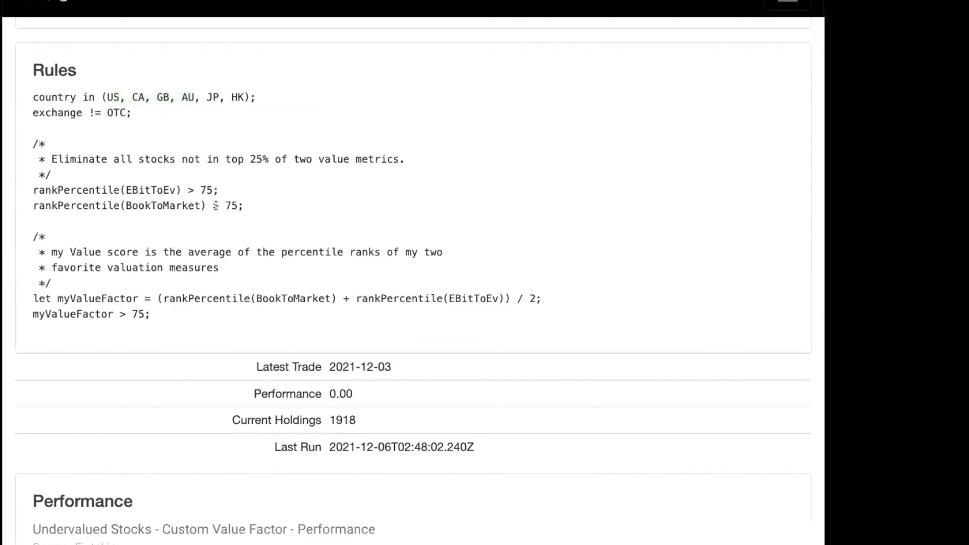
scroll(113, 111, down, 2)
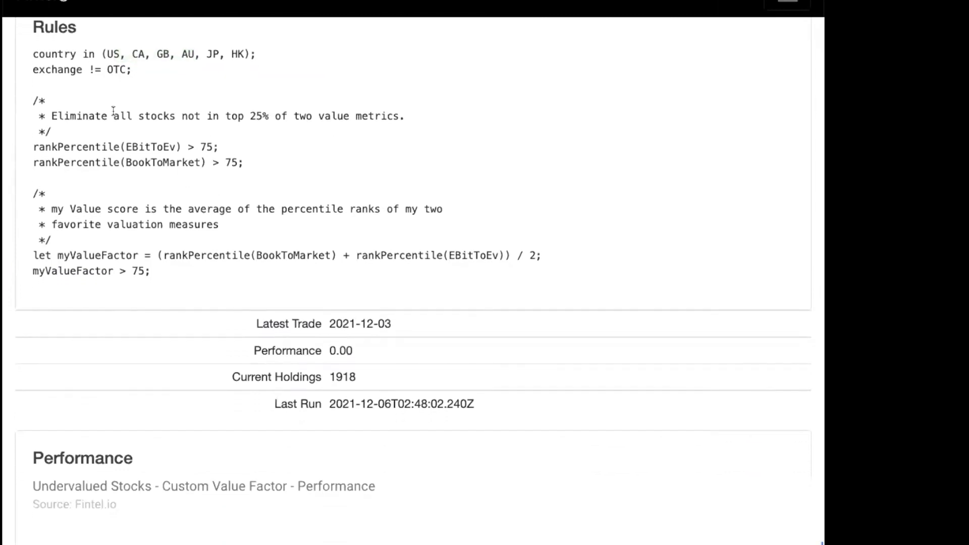
drag(33, 151, 227, 170)
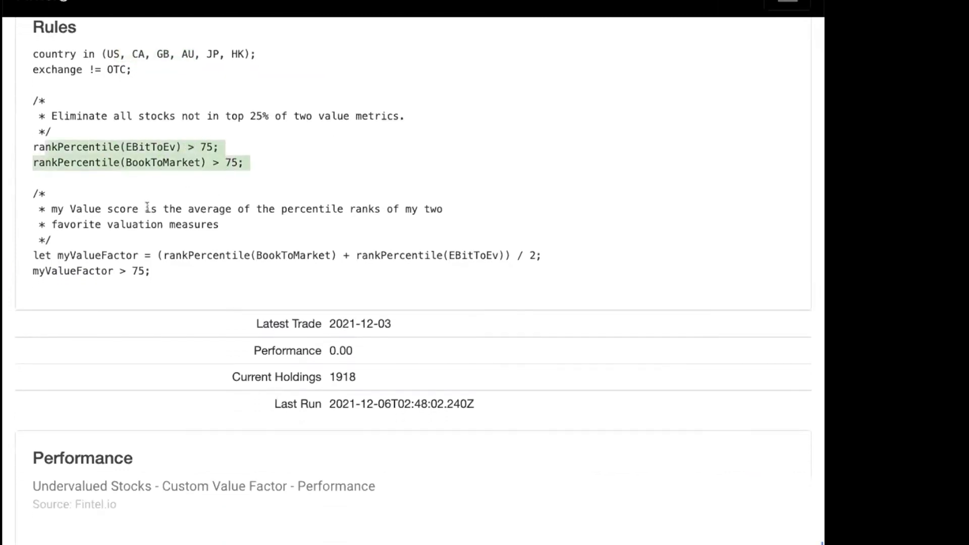
click(122, 182)
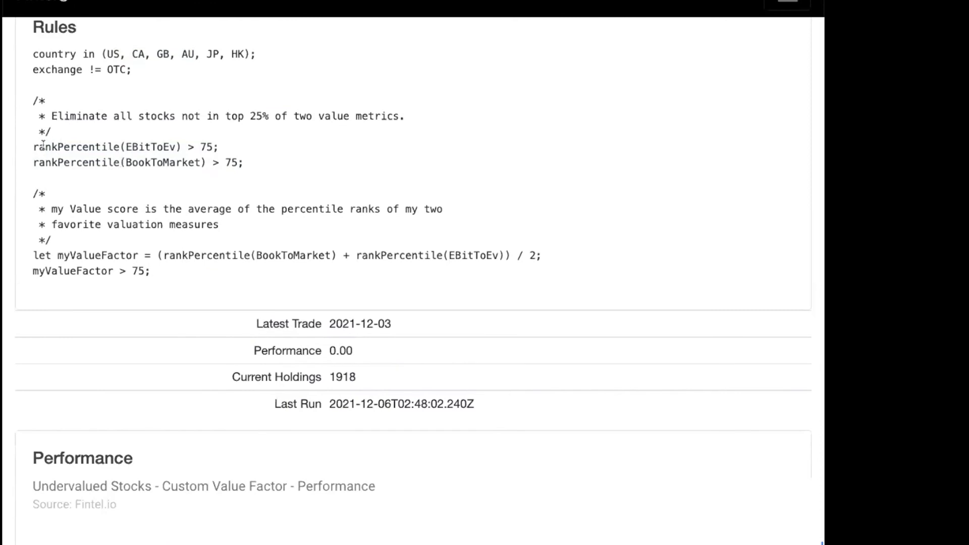
drag(44, 146, 131, 147)
drag(47, 254, 72, 253)
Review the current holdings table with its percentile rank and my Value Factor columns.
scroll(74, 252, down, 6)
scroll(74, 254, down, 9)
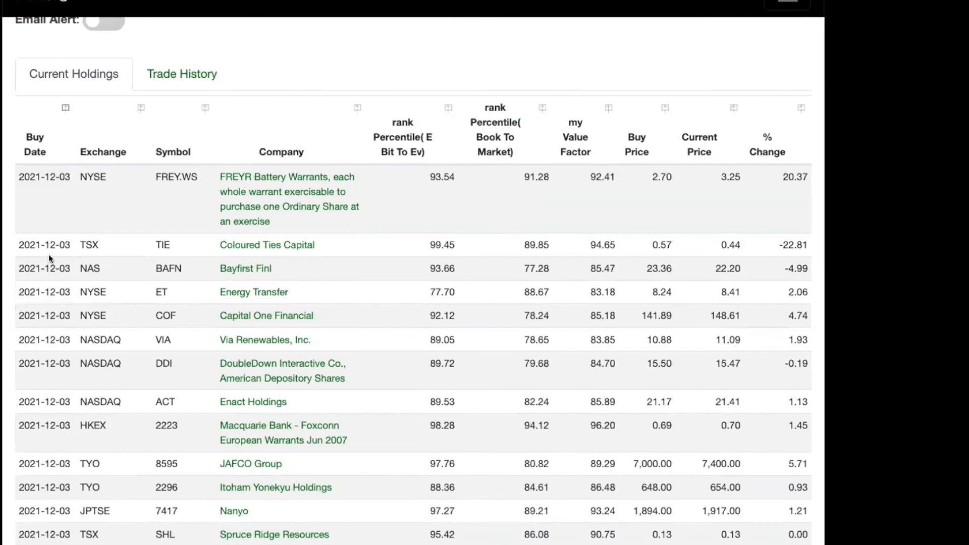
key(ctrl+minus)
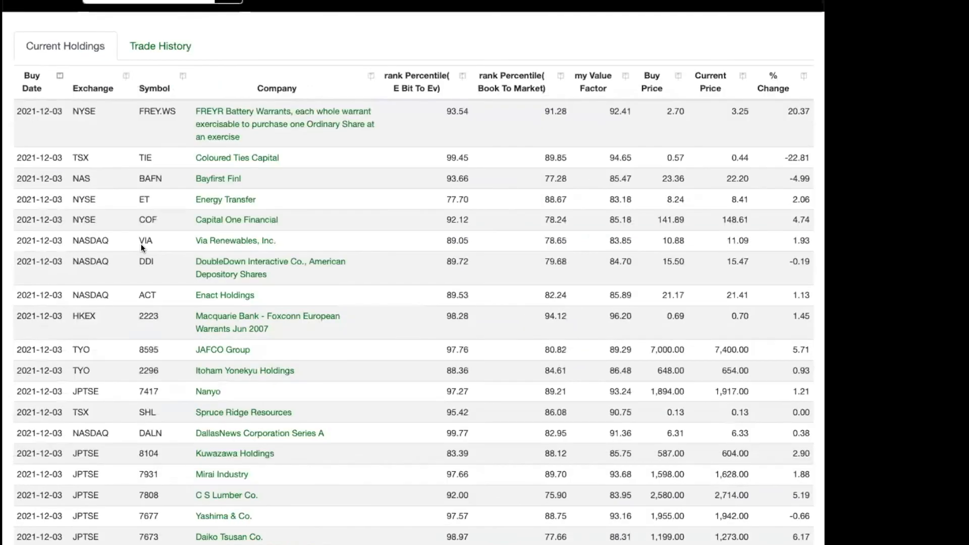
key(ctrl+minus)
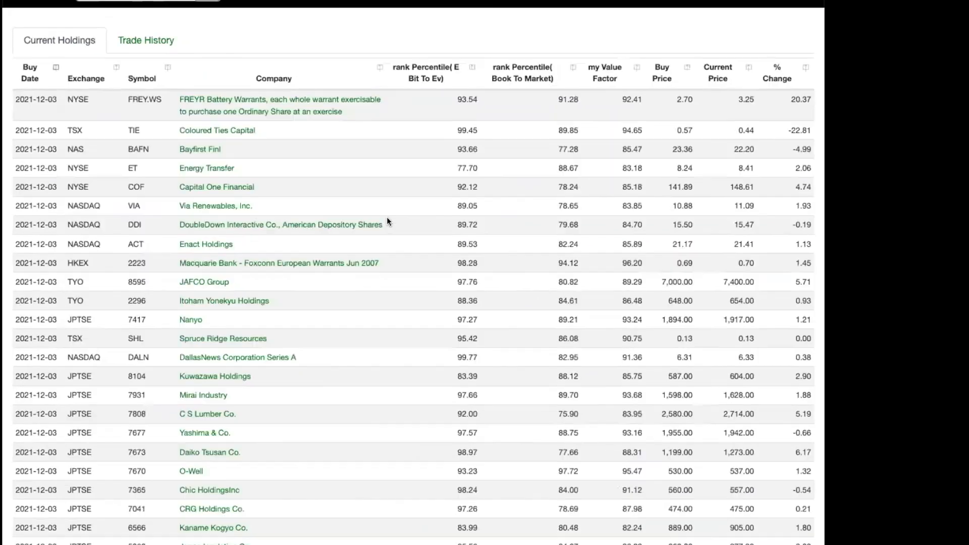
key(ctrl+minus)
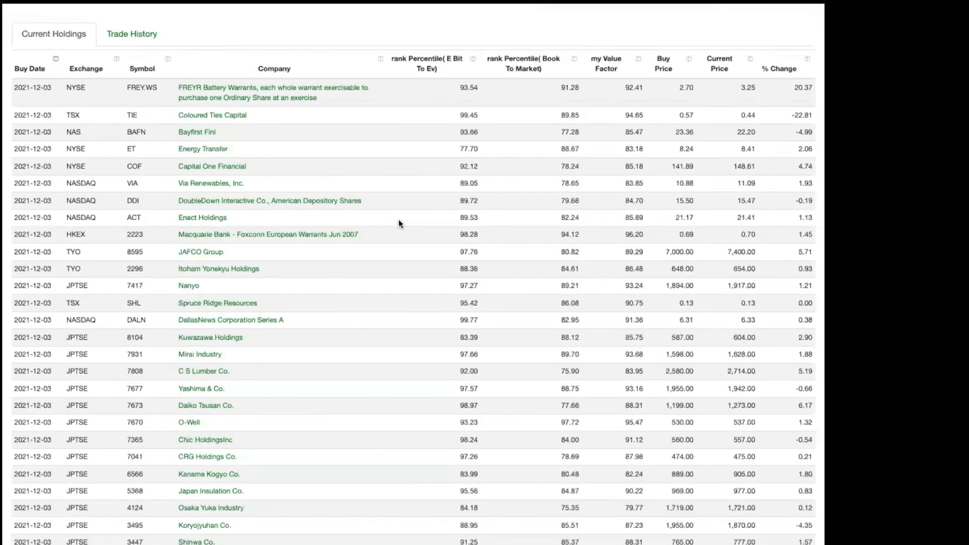
Return to the WorkBench editor tab and place the cursor before 90 on the commented line 7.
key(ctrl+plus)
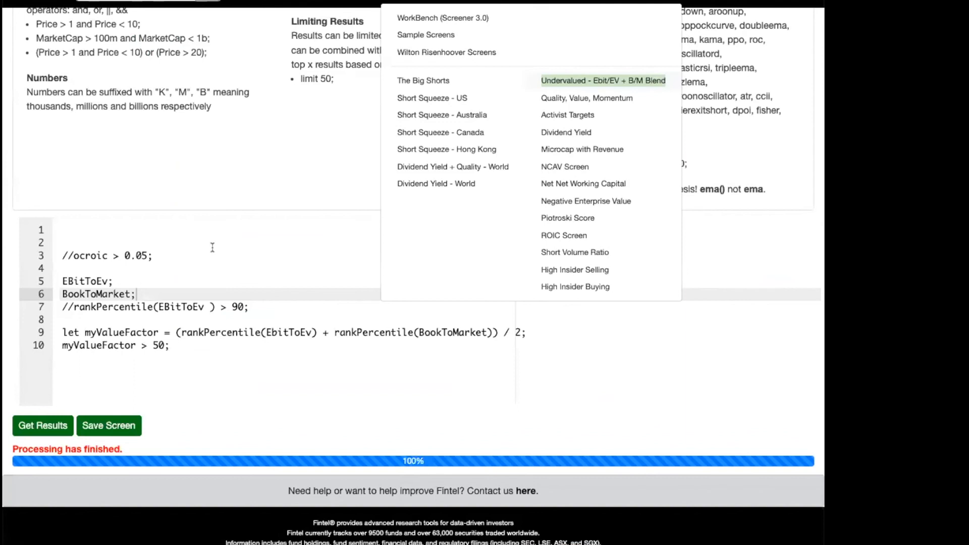
click(234, 305)
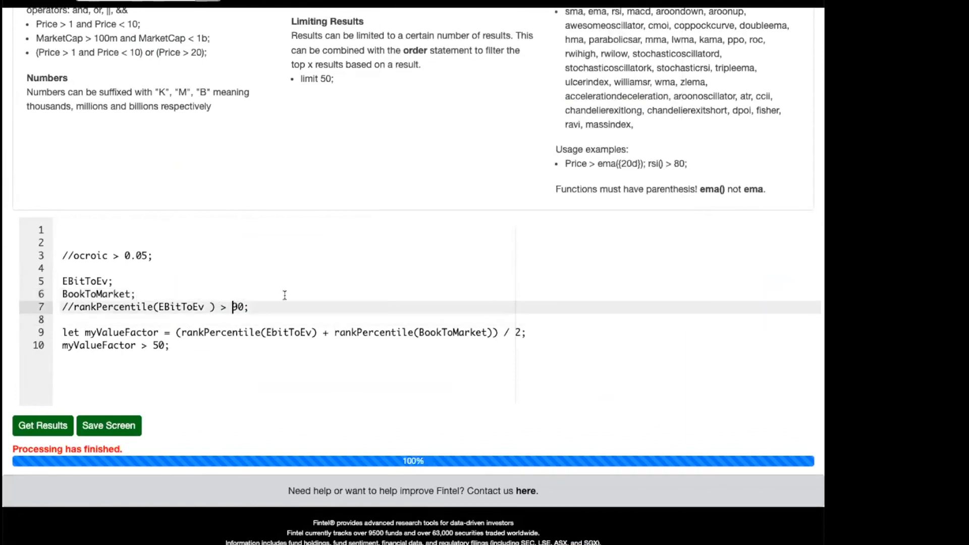
Insert a blank line above the myValueFactor definition in the screen editor.
click(177, 333)
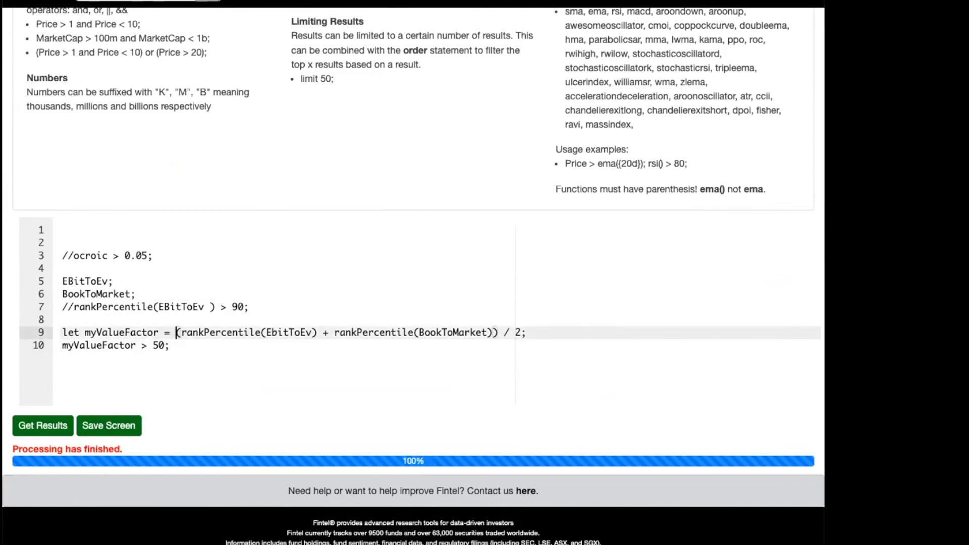
key(Down)
key(Up)
key(Up)
key(Return)
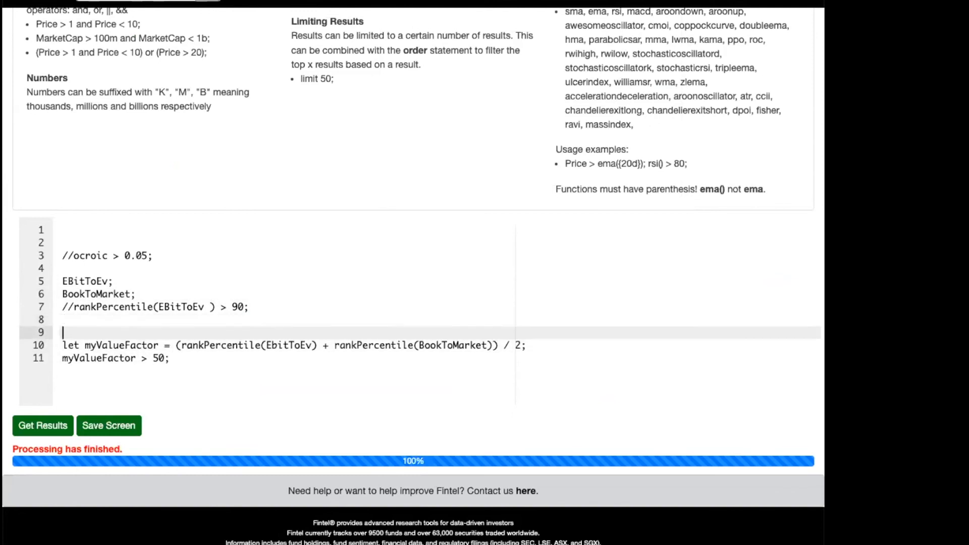
text(let qualit)
key(shift+End)
key(BackSpace)
Add + rankPercentile(ocroic) inside the parentheses of the myValueFactor formula and set its divisor to 3.
key(Down)
key(Up)
key(Down)
key(End)
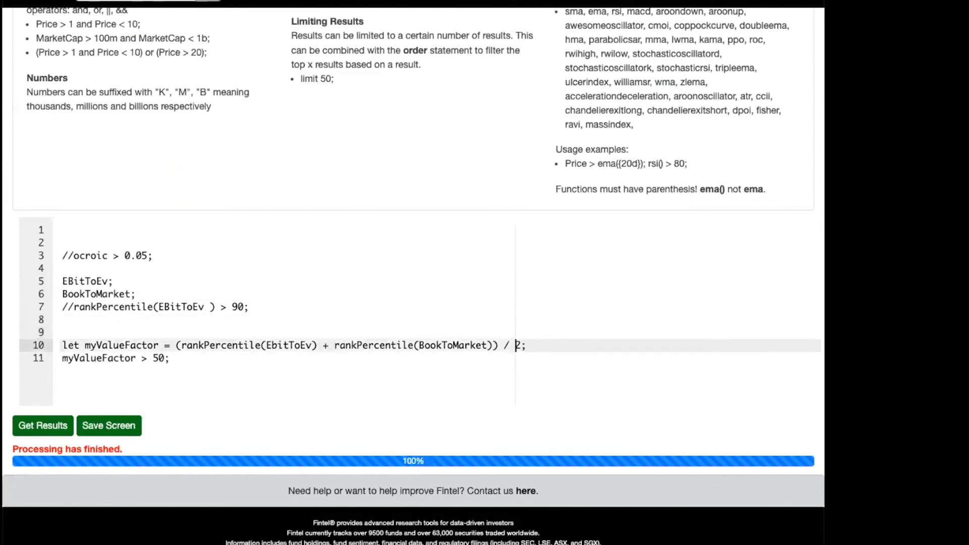
text(| rank)
key(BackSpace)
key(BackSpace)
key(BackSpace)
key(BackSpace)
key(BackSpace)
key(BackSpace)
text(+ rankPercentile(ocroic))
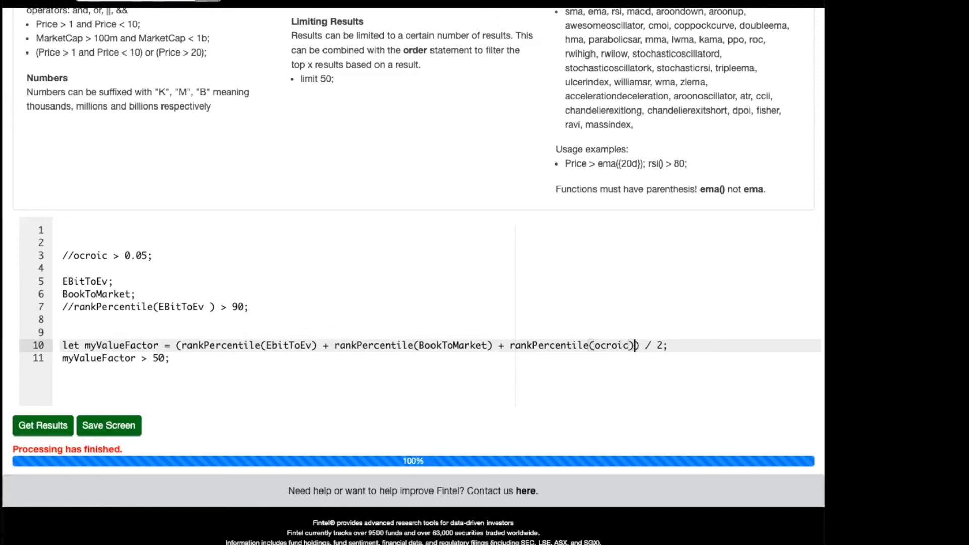
key(BackSpace)
text(3)
Rename the variable in the let definition to myQVFactor.
double_click(101, 345)
text(mY)
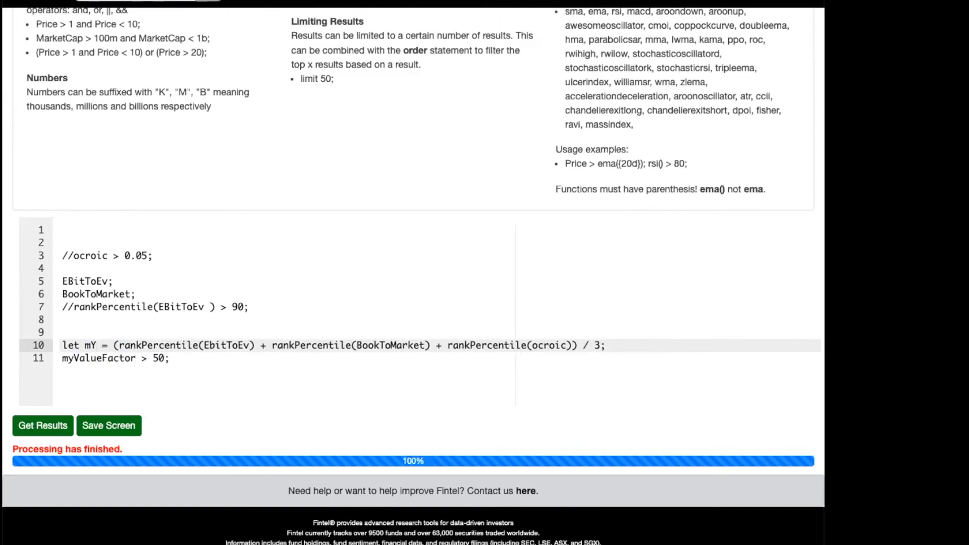
text(QVFactor)
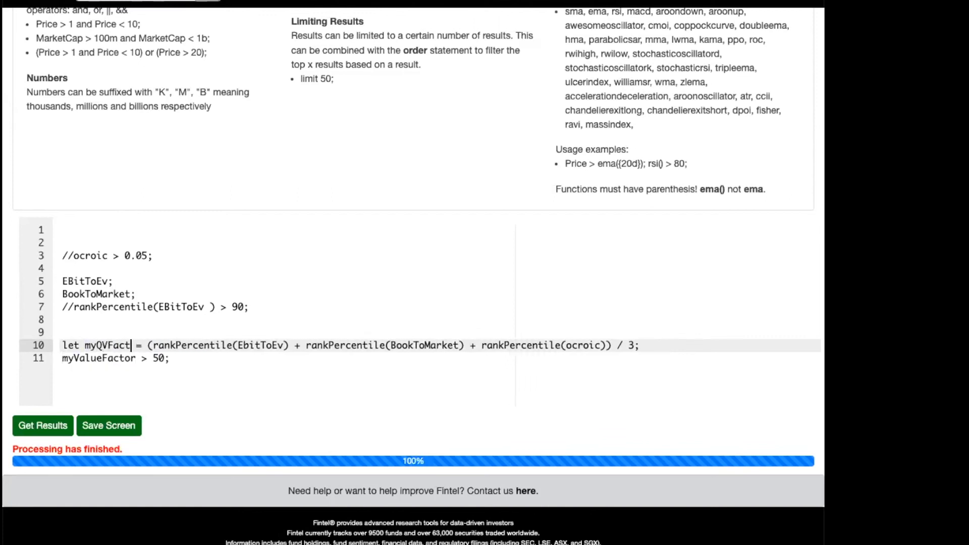
Replace the variable name in the > 50 condition with myQVFactor and run the screen.
key(alt+Left)
key(Down)
key(alt+Left)
key(alt+shift+Right)
text(myQV)
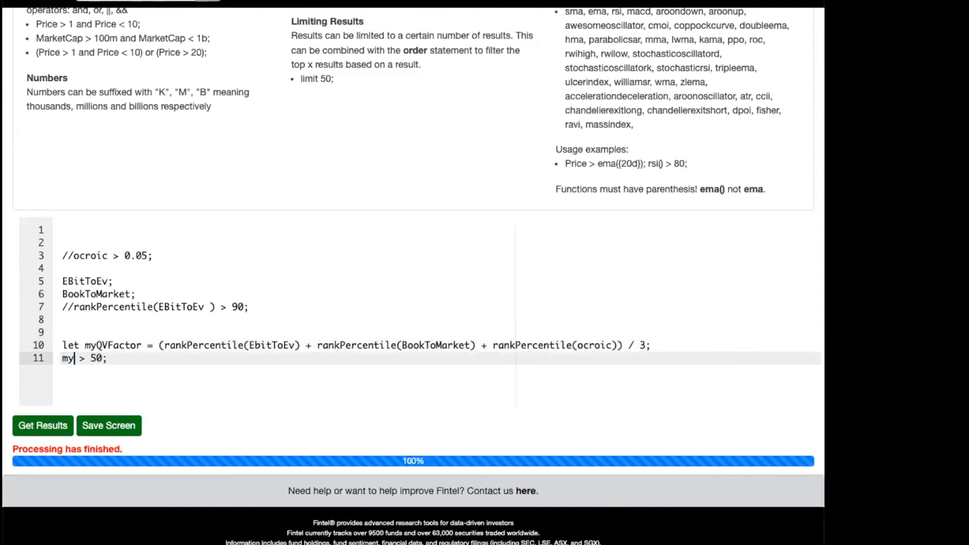
text(Factor)
click(34, 424)
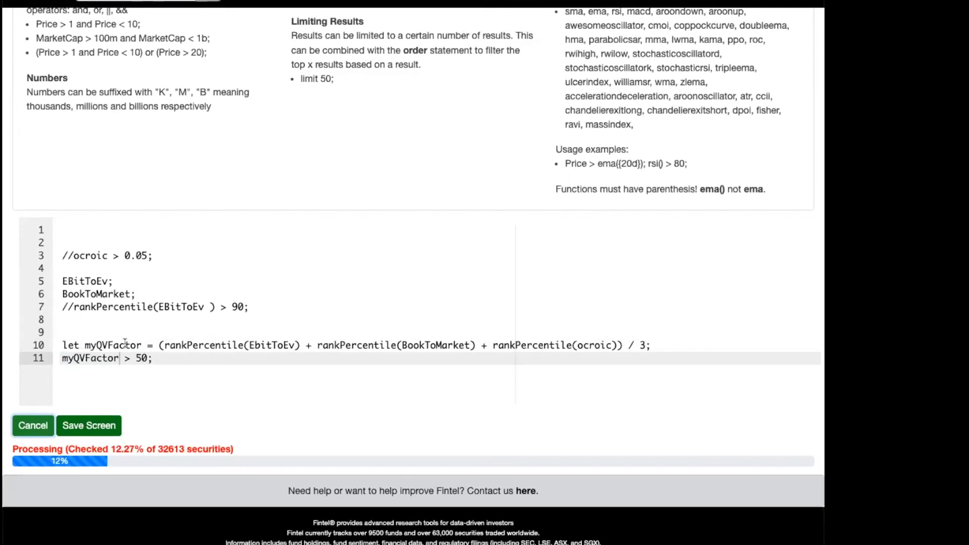
drag(90, 346, 201, 353)
click(227, 346)
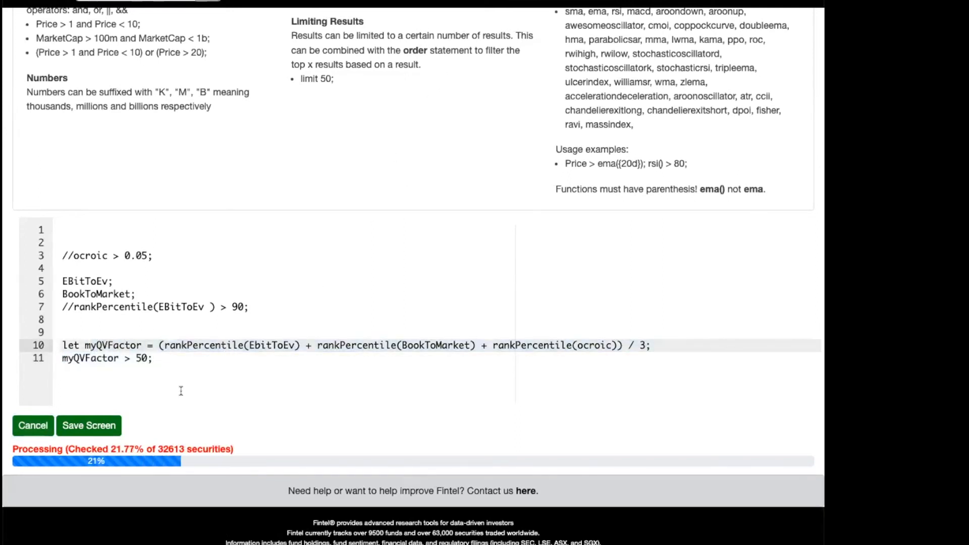
click(212, 365)
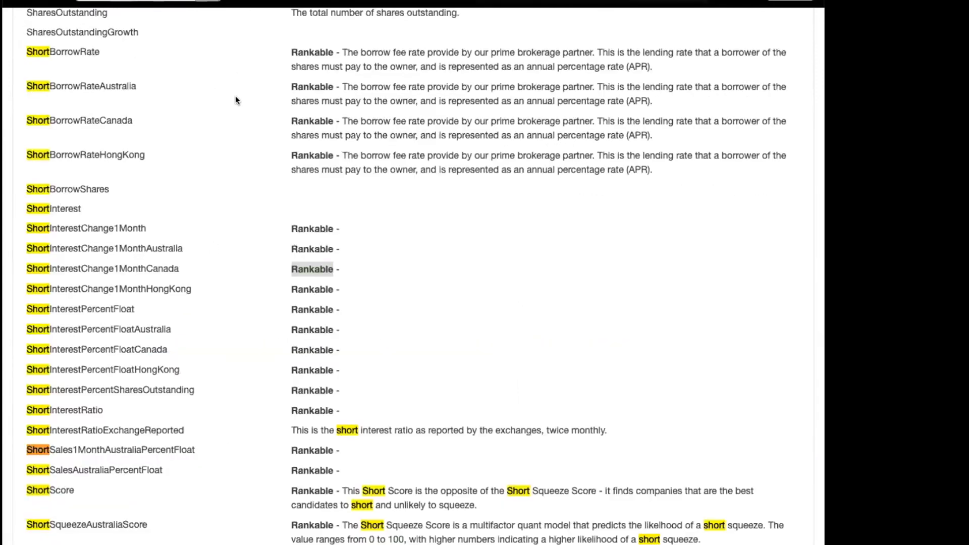
Search the field reference for "score" and examine the ShortScore, QualityScore and QVMScore entries.
text(score)
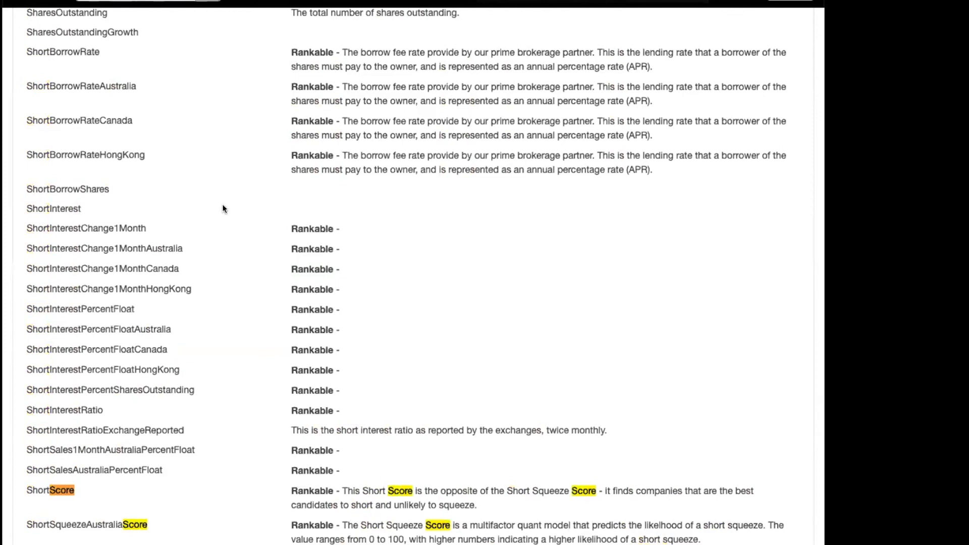
scroll(222, 208, up, 1)
scroll(105, 339, down, 3)
double_click(39, 415)
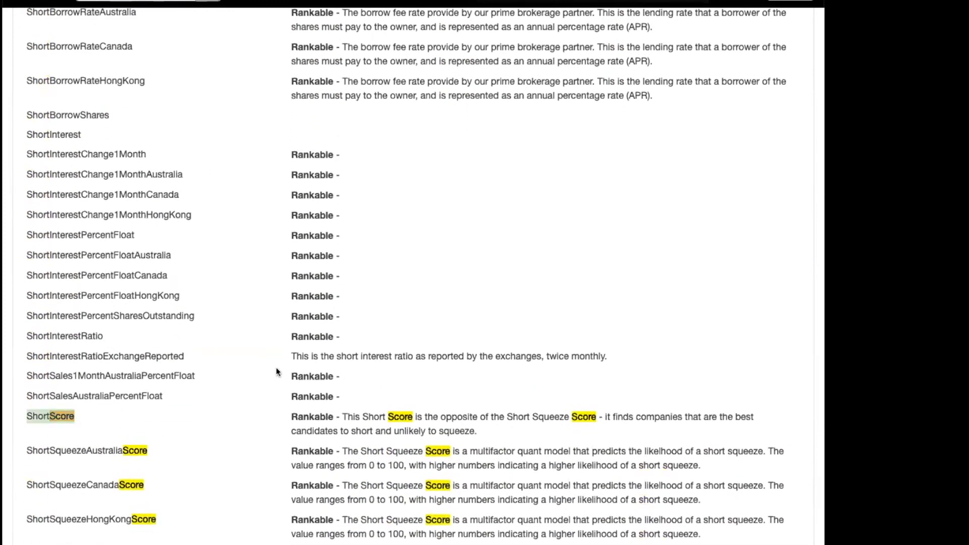
scroll(81, 474, down, 2)
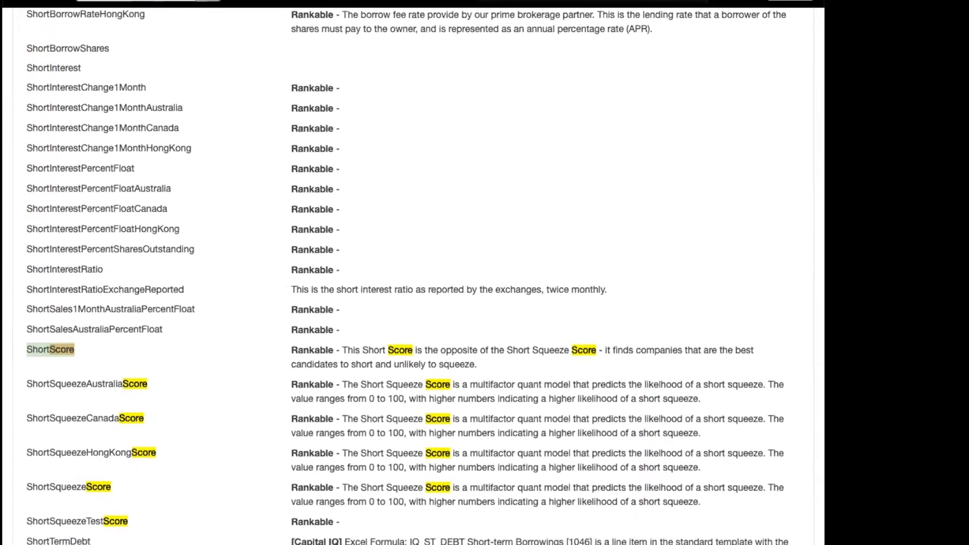
click(669, 1)
double_click(44, 225)
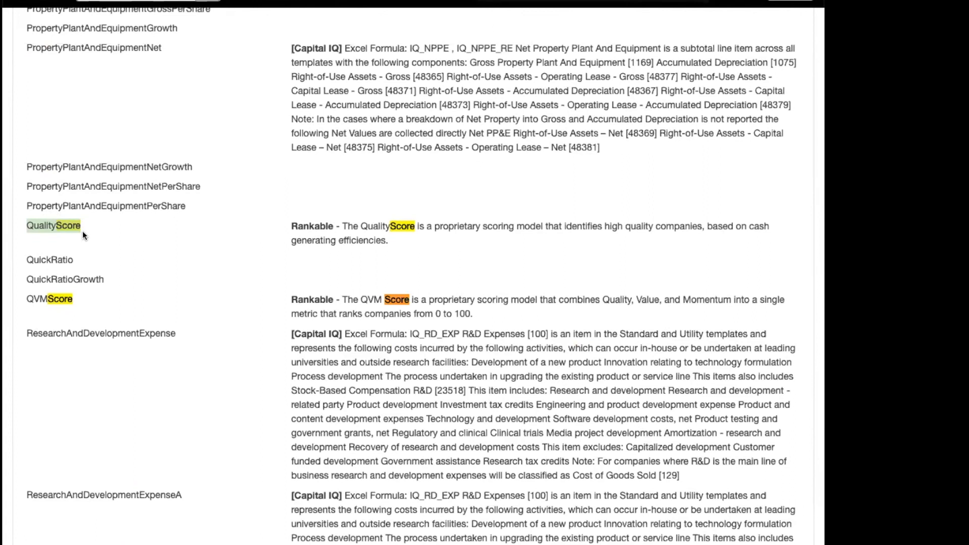
double_click(32, 299)
click(32, 298)
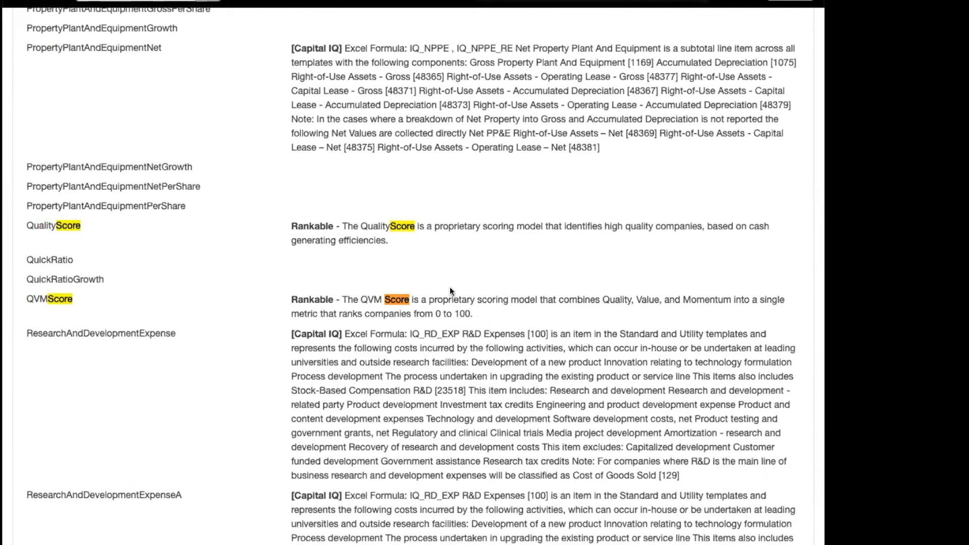
scroll(450, 286, up, 1)
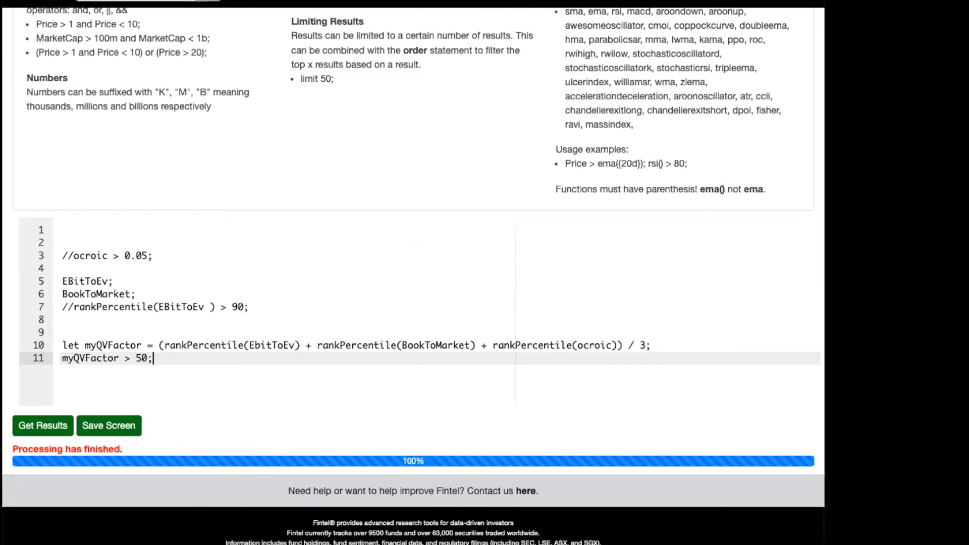
Go back through the earlier "score" matches and examine the OwnershipScore, MomentumScore, InsiderScore and InsiderOfficerScore entries.
drag(159, 345, 617, 345)
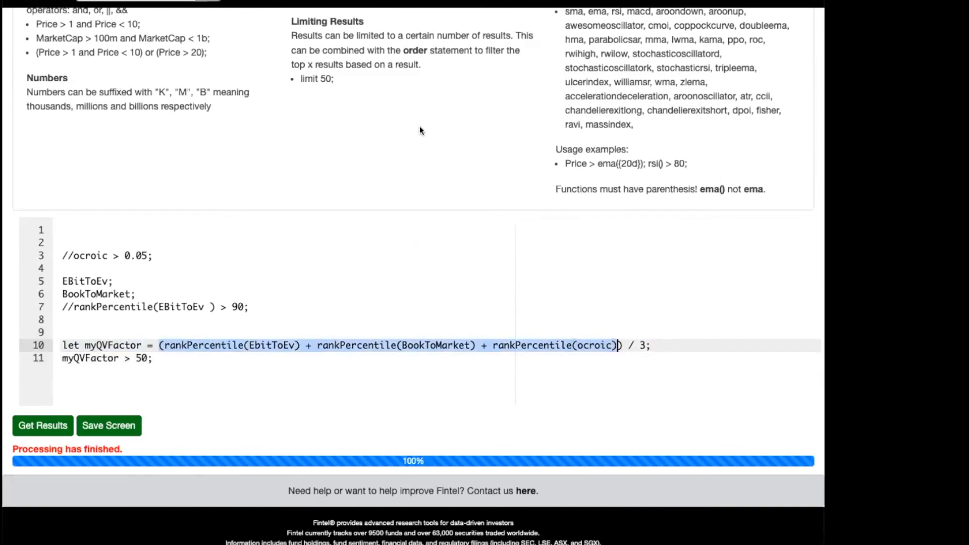
scroll(419, 125, down, 1)
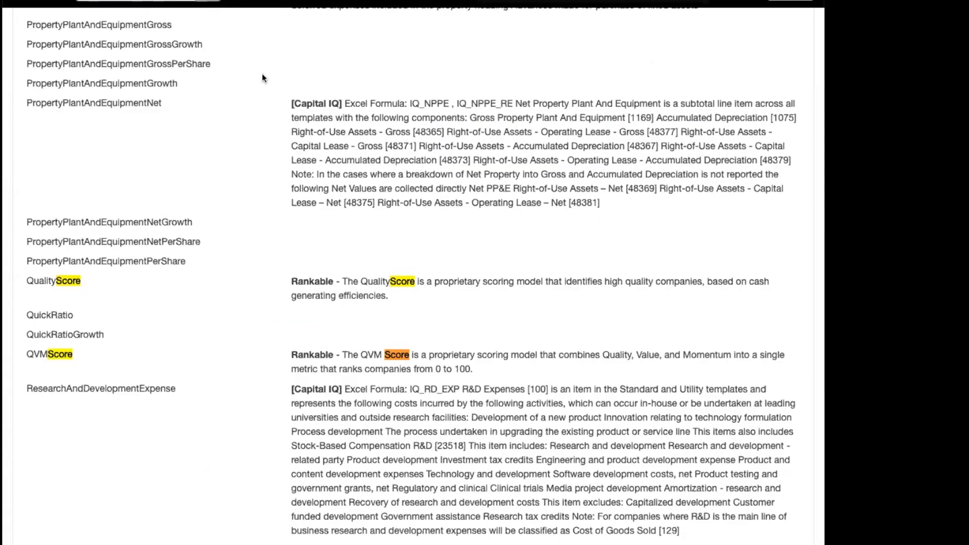
key(shift+Return)
key(shift+Return)
key(shift+Return)
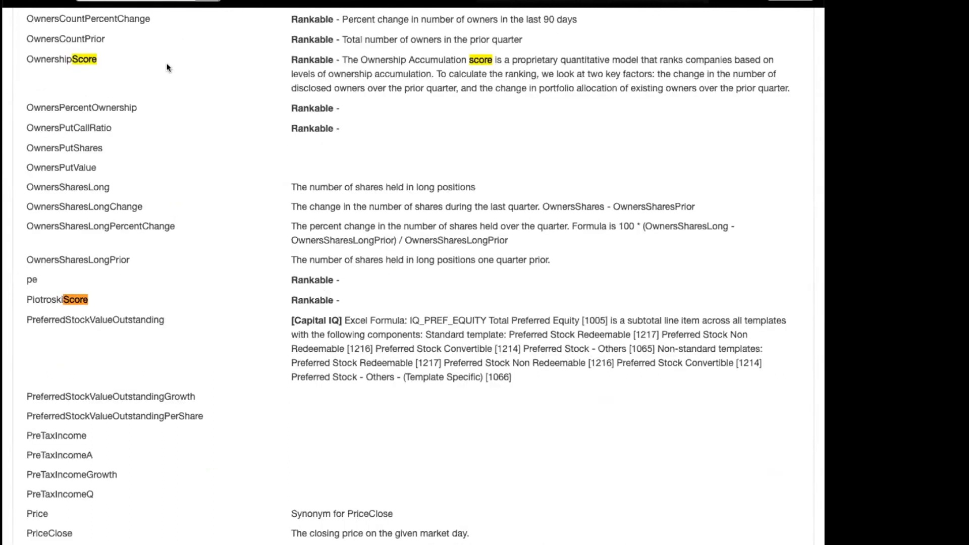
double_click(48, 56)
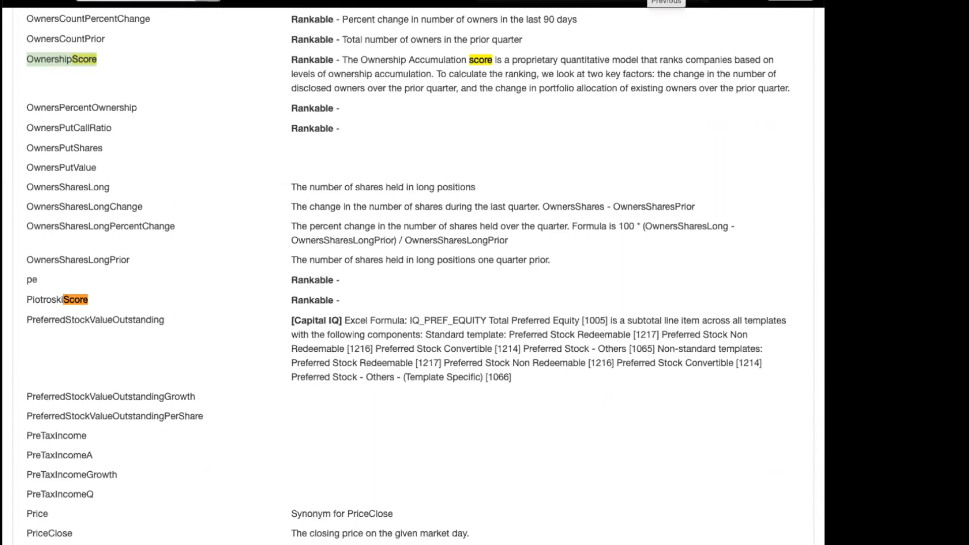
click(655, 1)
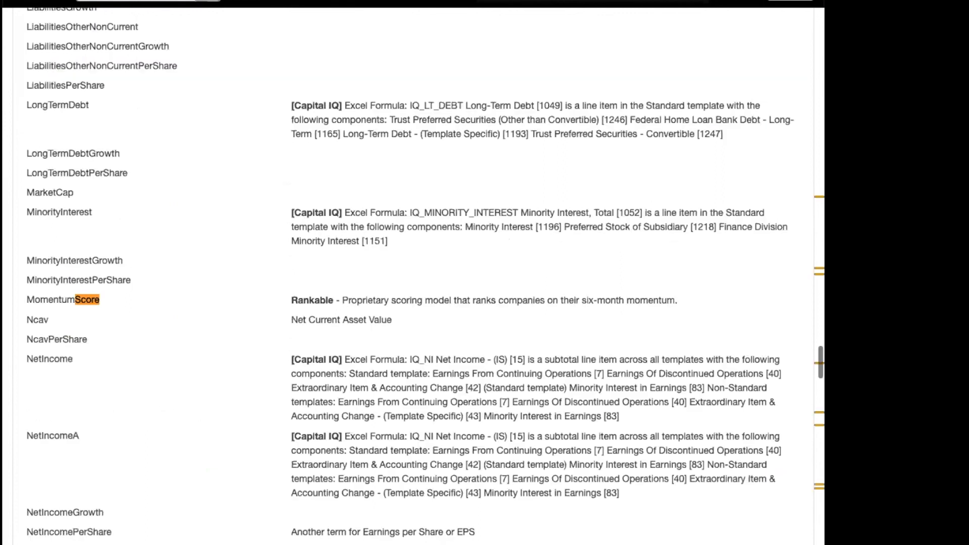
double_click(55, 300)
click(654, 1)
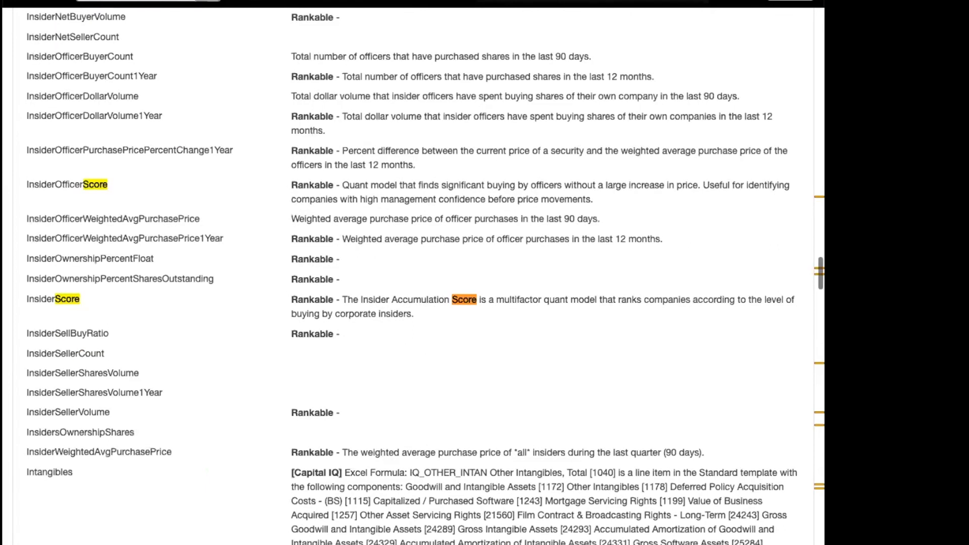
double_click(50, 297)
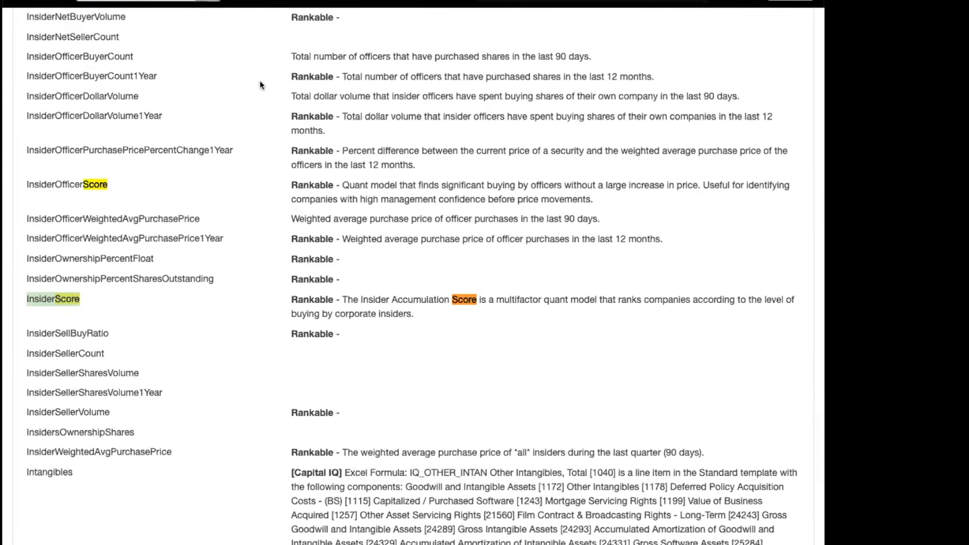
double_click(44, 183)
click(305, 147)
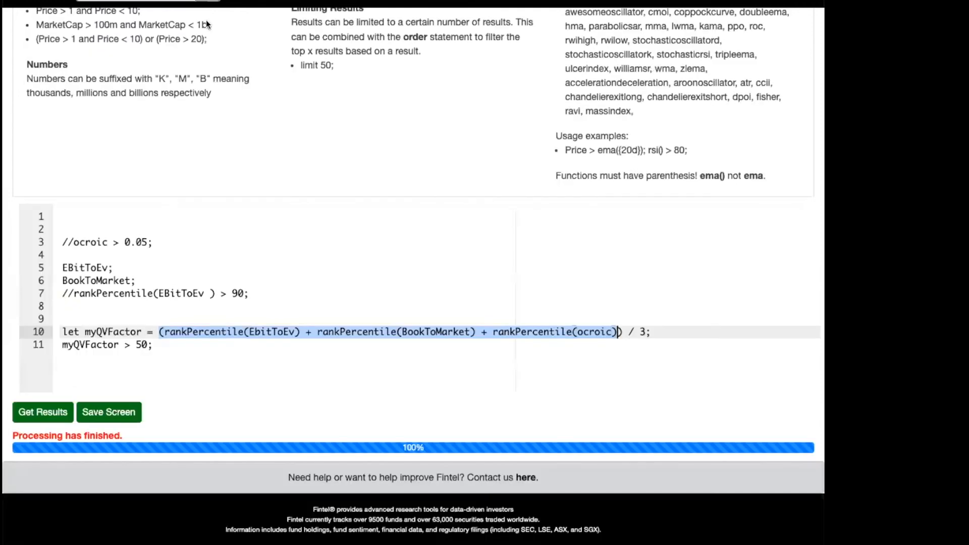
Uncomment the rankPercentile(EBitToEv ) > 90 condition on line 7.
click(105, 293)
key(Home)
key(Right)
key(Right)
key(BackSpace)
key(BackSpace)
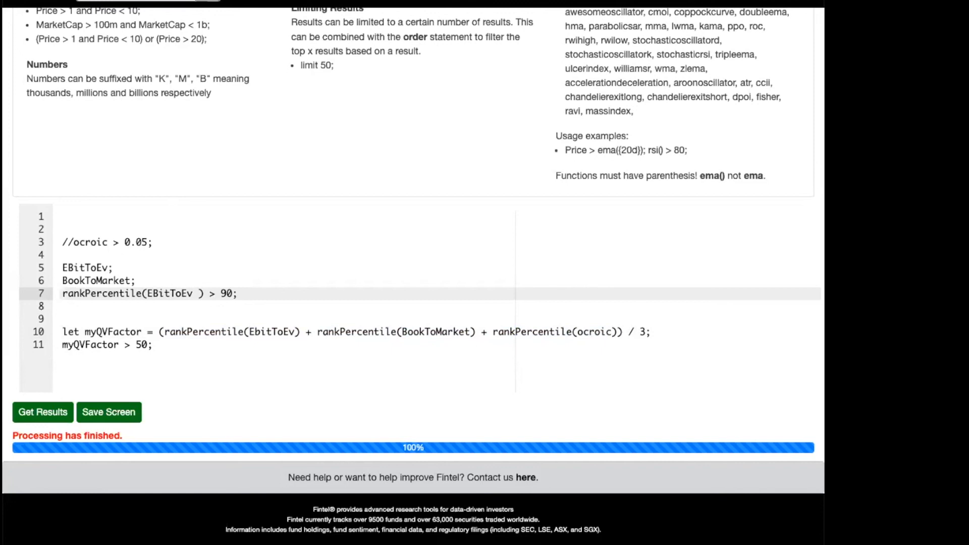
Select the myQVFactor definition together with its > 50 condition on lines 10 and 11.
click(371, 292)
drag(65, 331, 153, 345)
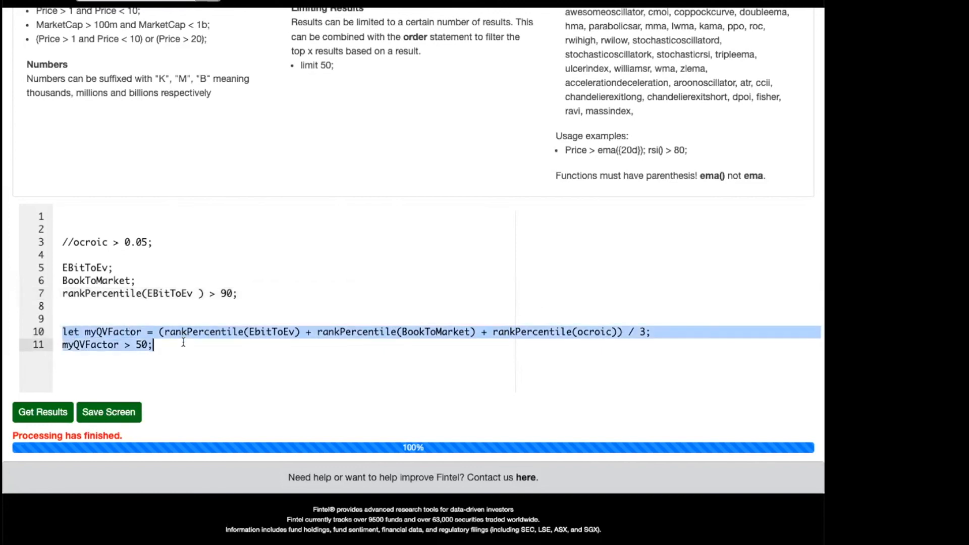